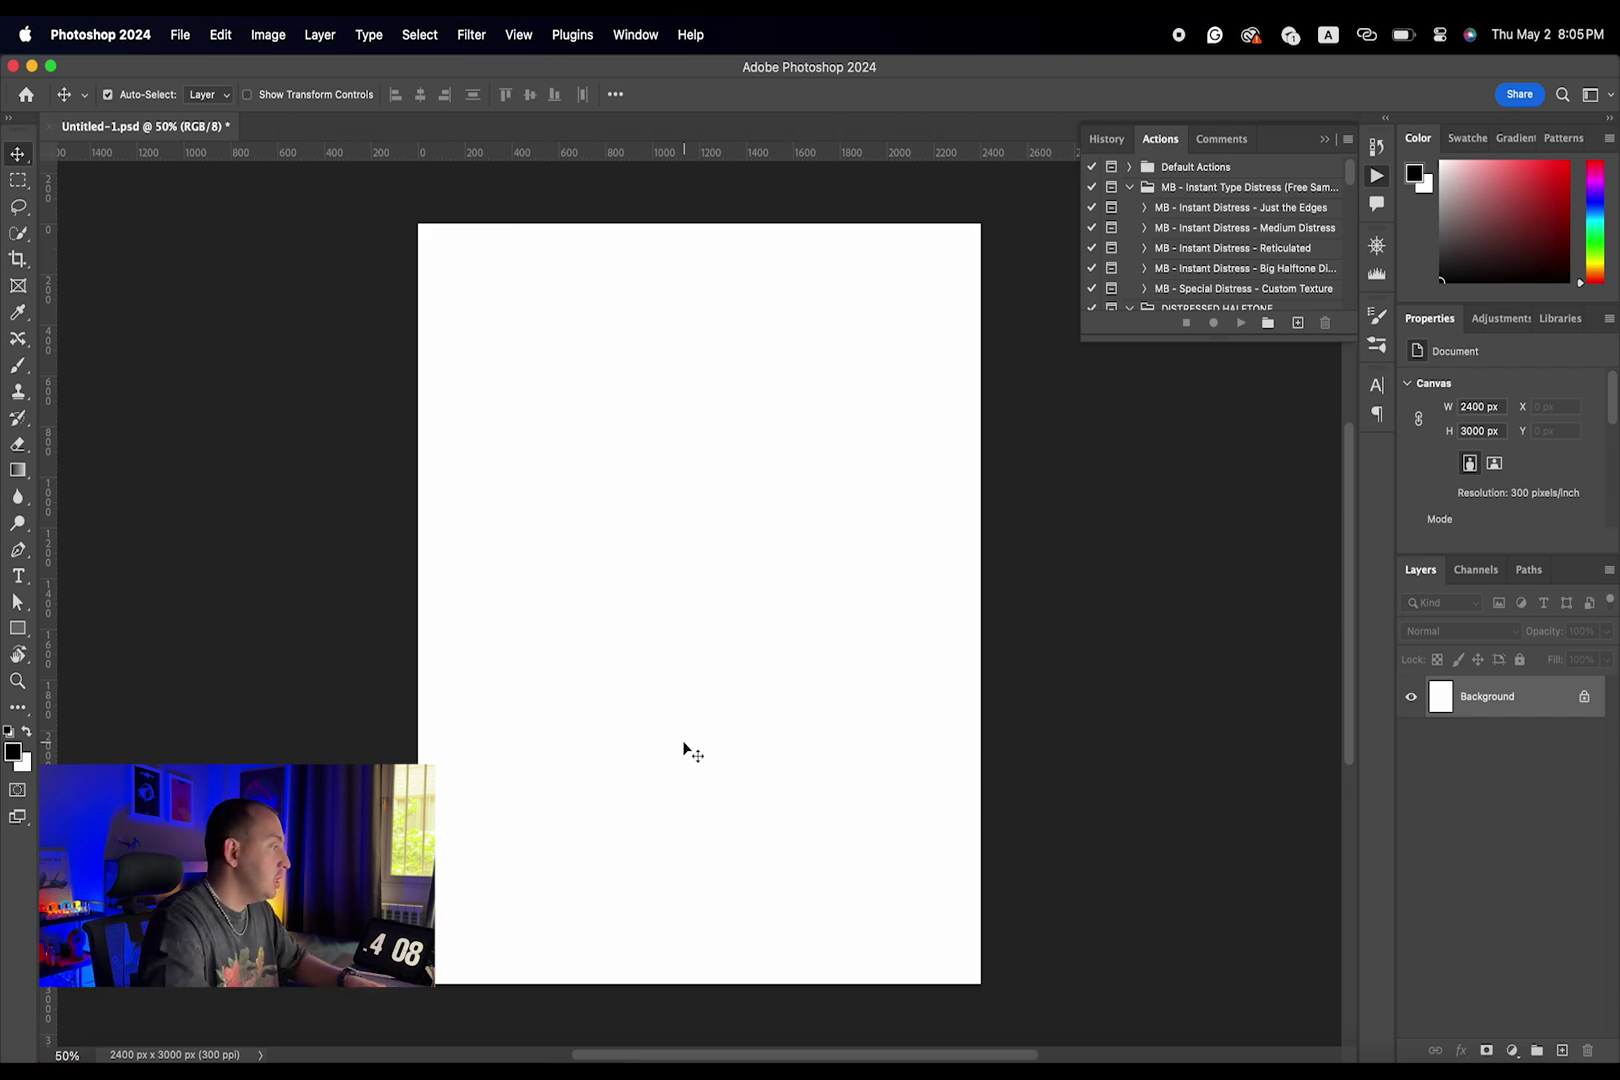
- Type the title text DUNE onto the page
{"action": "key", "text": "t"}
{"action": "key", "text": "v"}
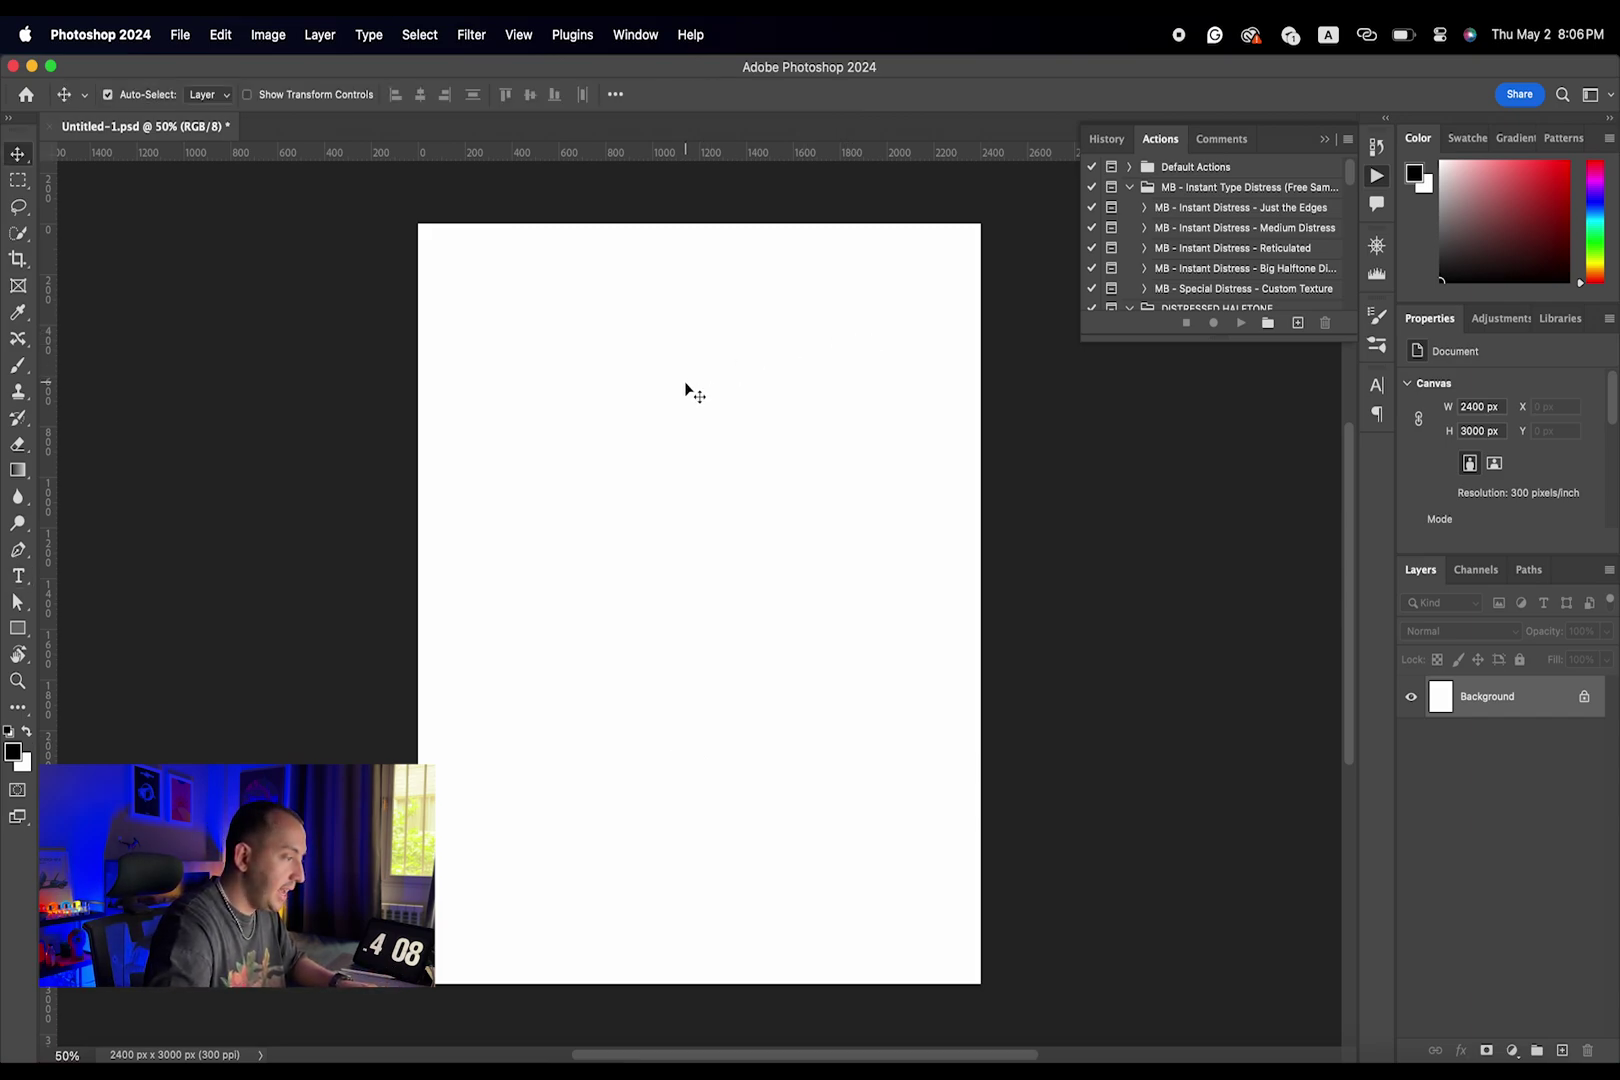
{"action": "key", "text": "t"}
{"action": "left_click", "coordinate": [681, 410]}
{"action": "type", "text": "DUNE"}
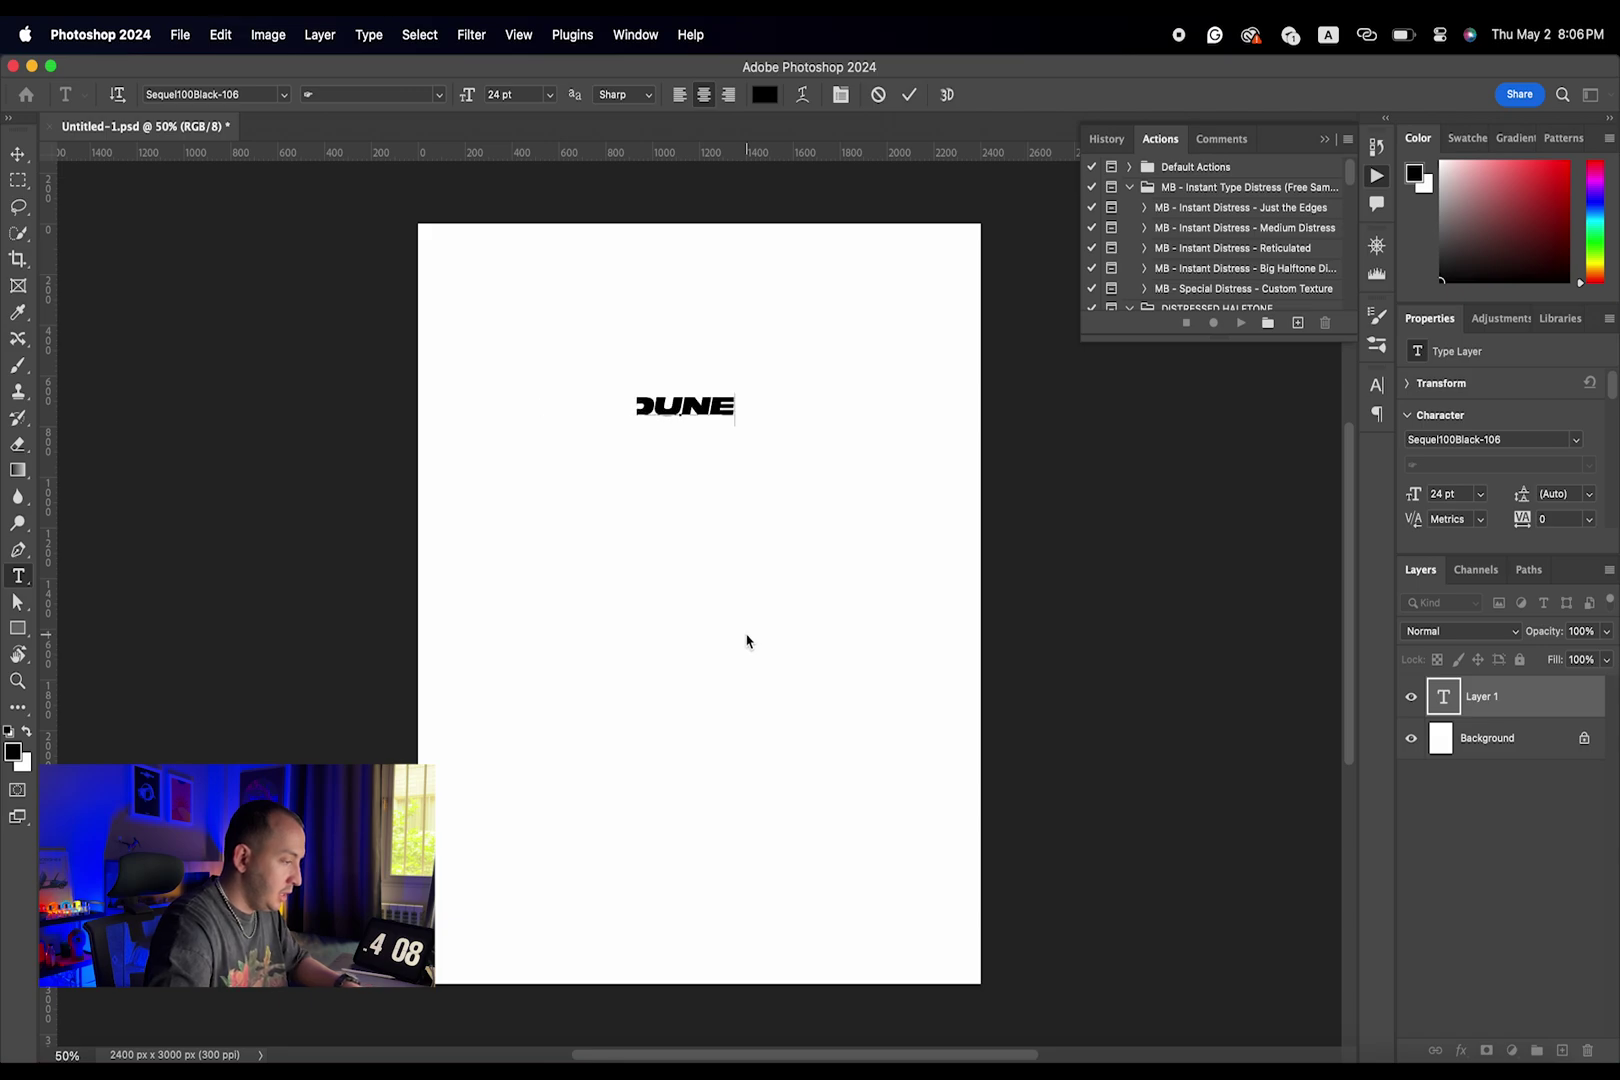
{"action": "key", "text": "Escape"}
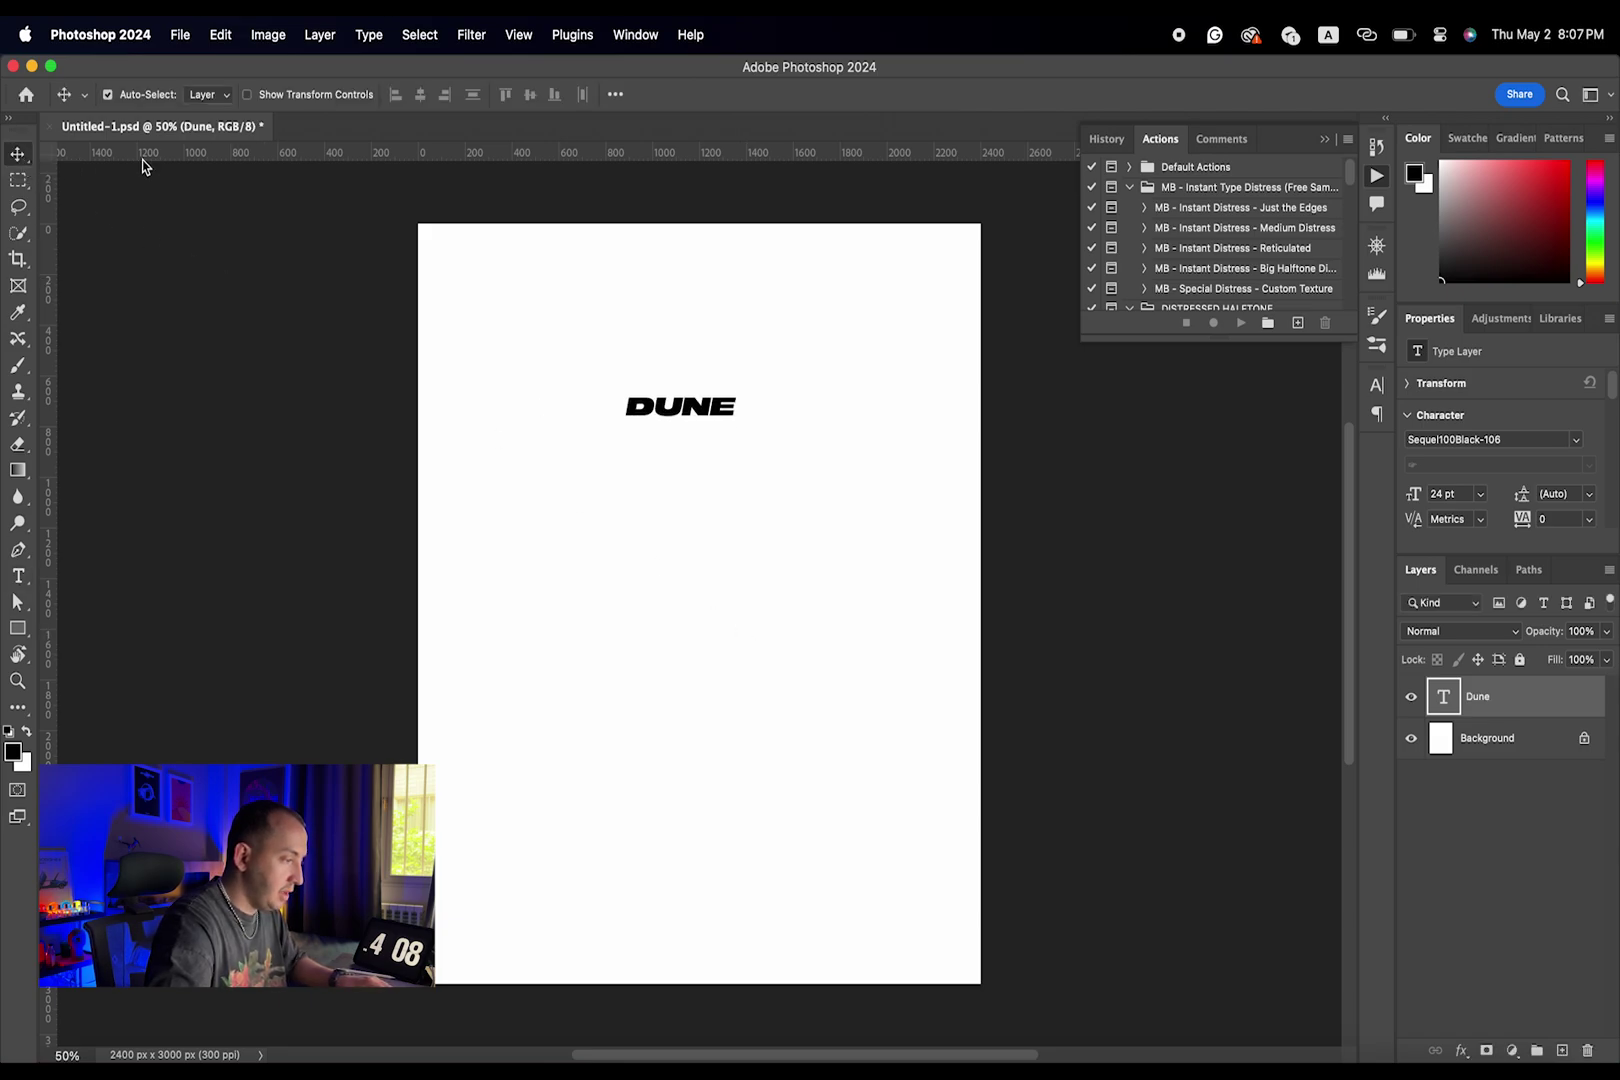
- Set the DUNE title's font to Sequel100Black-106
{"action": "double_click", "coordinate": [692, 398]}
{"action": "left_click", "coordinate": [228, 96]}
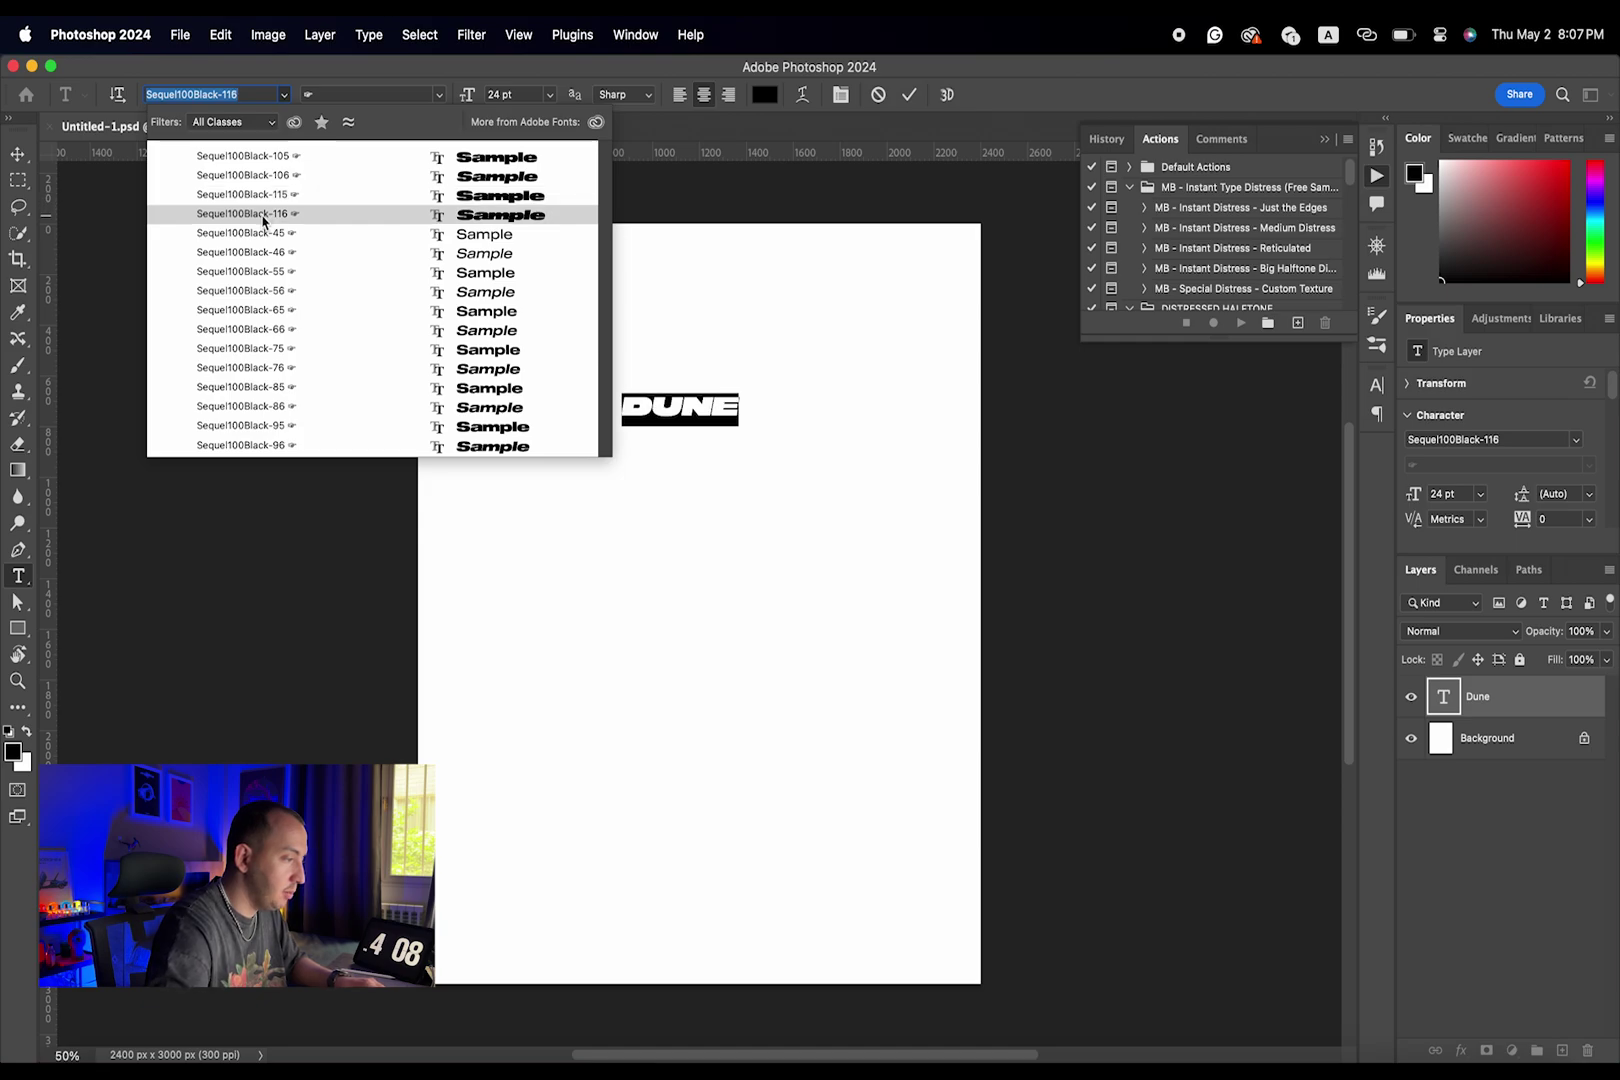
{"action": "left_click", "coordinate": [270, 182]}
{"action": "left_click", "coordinate": [18, 154]}
- Scale DUNE up and centre it across the top, then draw a paragraph text box below
{"action": "key", "text": "super+t"}
{"action": "left_click_drag", "start_coordinate": [739, 430], "coordinate": [890, 525]}
{"action": "left_click_drag", "start_coordinate": [803, 405], "coordinate": [825, 337]}
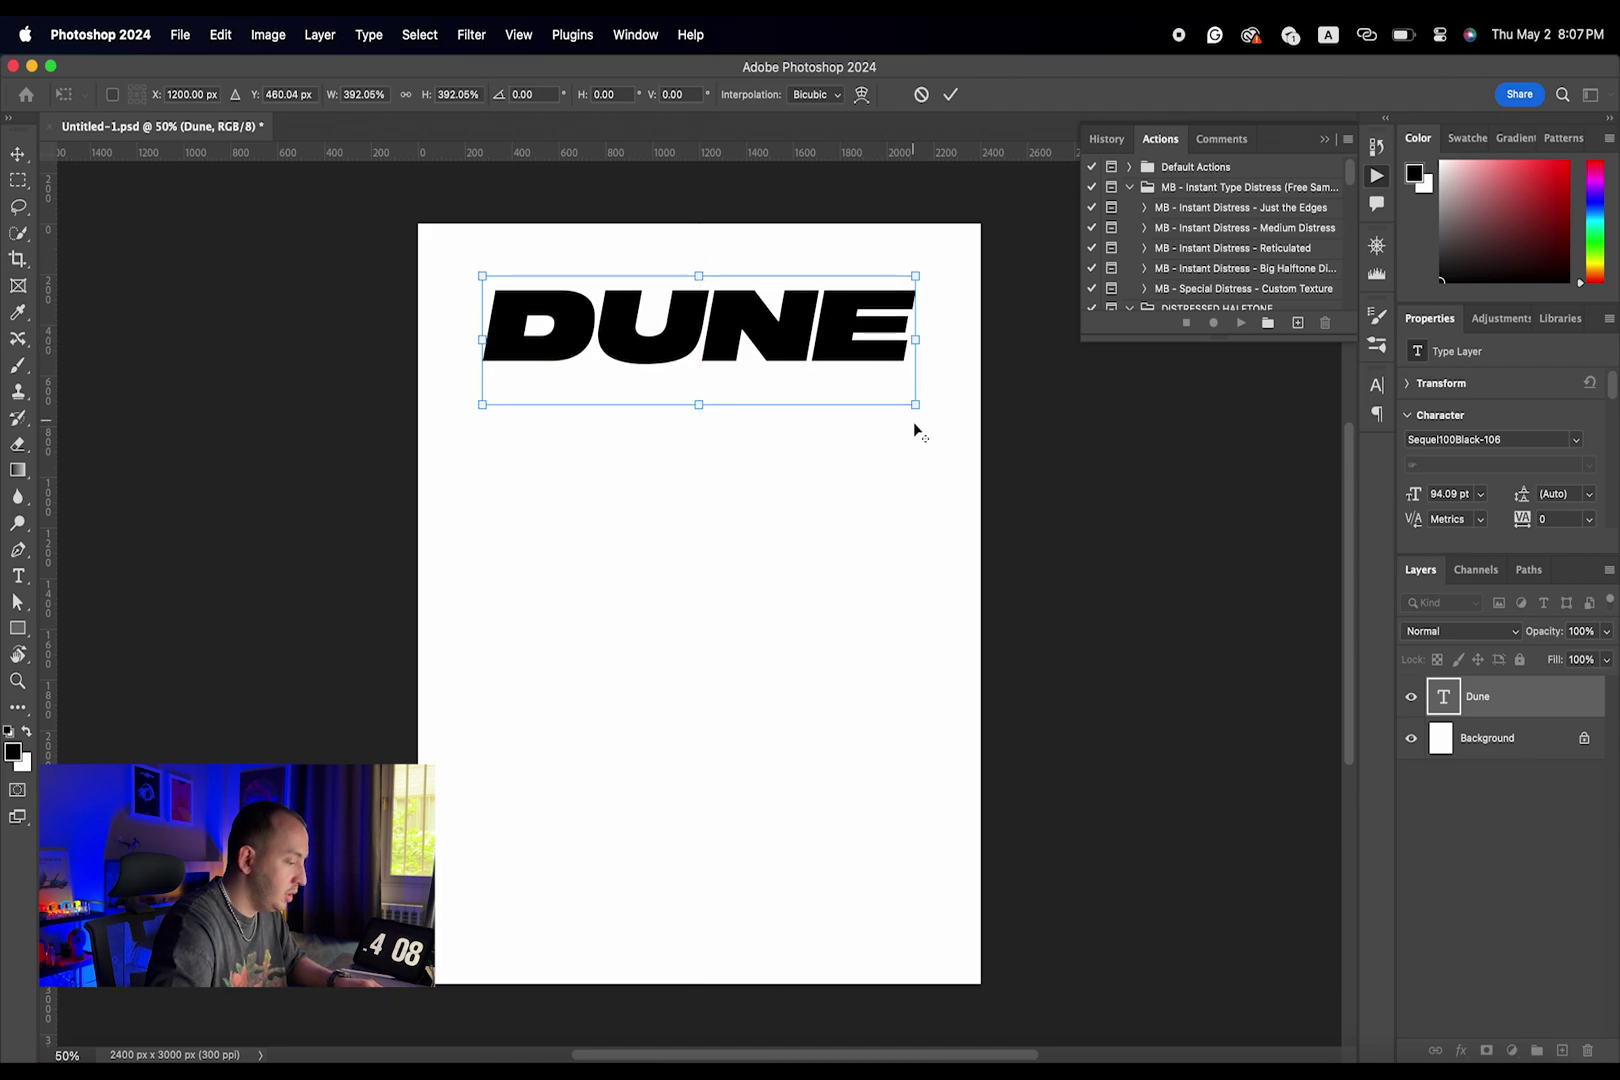
{"action": "left_click_drag", "start_coordinate": [914, 405], "coordinate": [934, 412]}
{"action": "key", "text": "Return"}
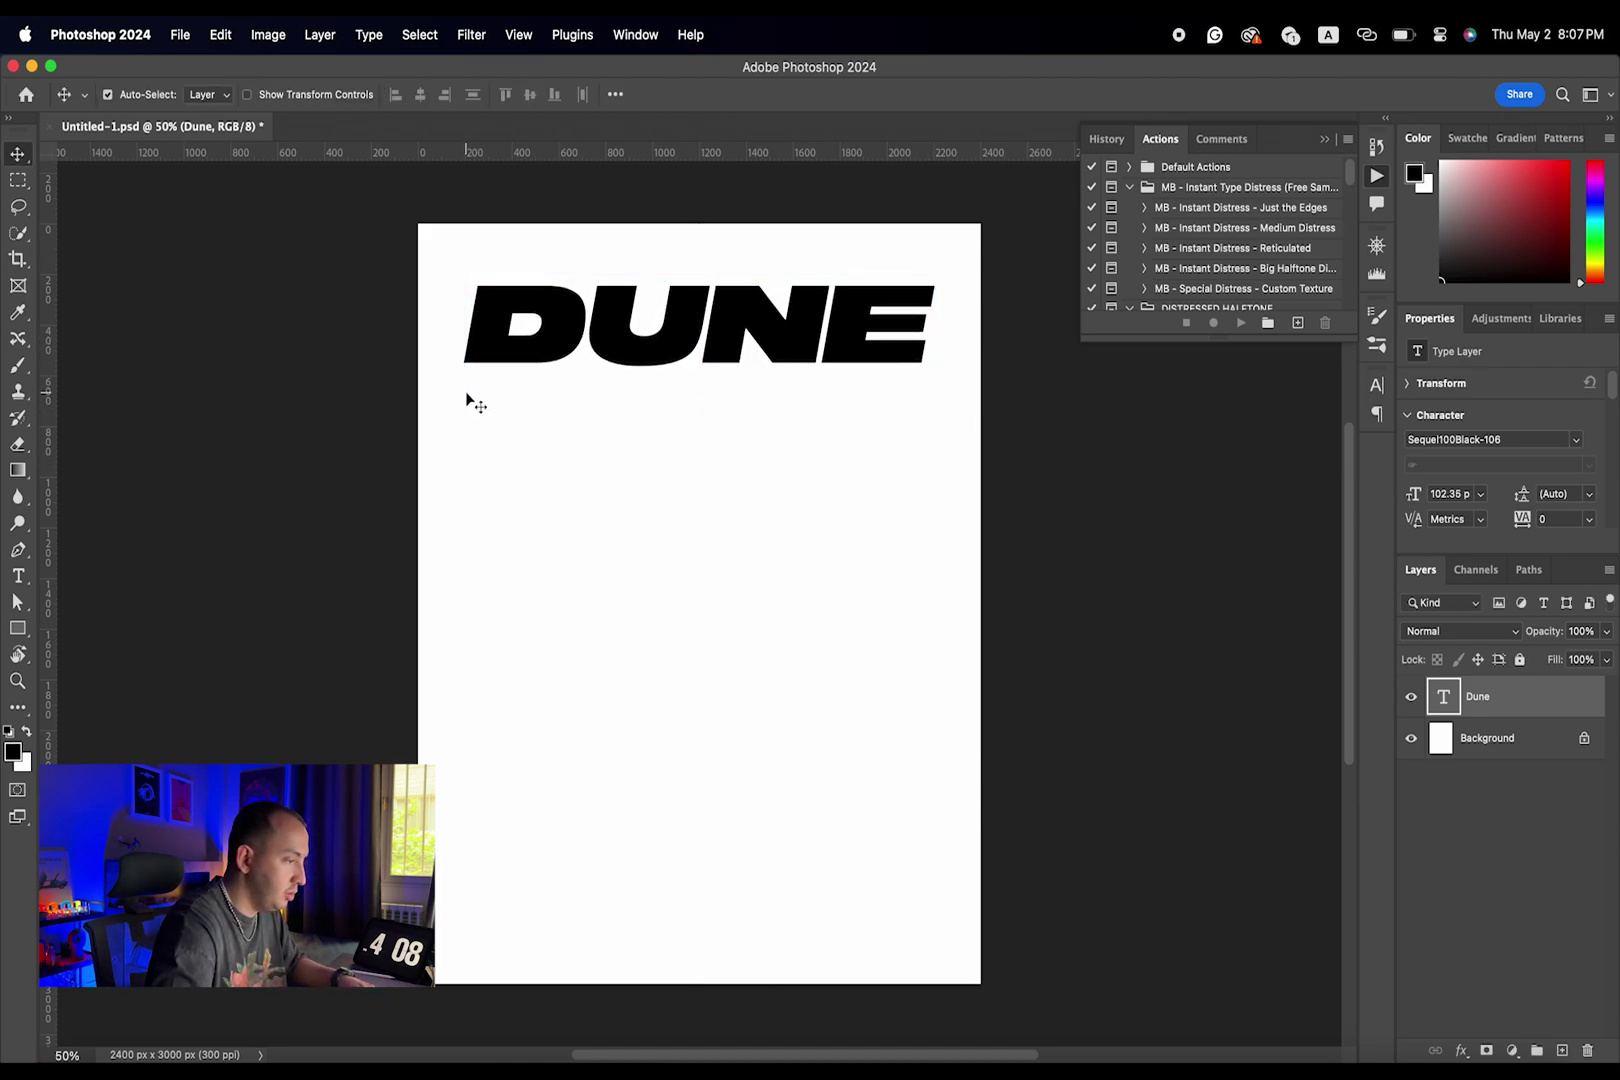
{"action": "key", "text": "t"}
{"action": "left_click_drag", "start_coordinate": [466, 443], "coordinate": [929, 544]}
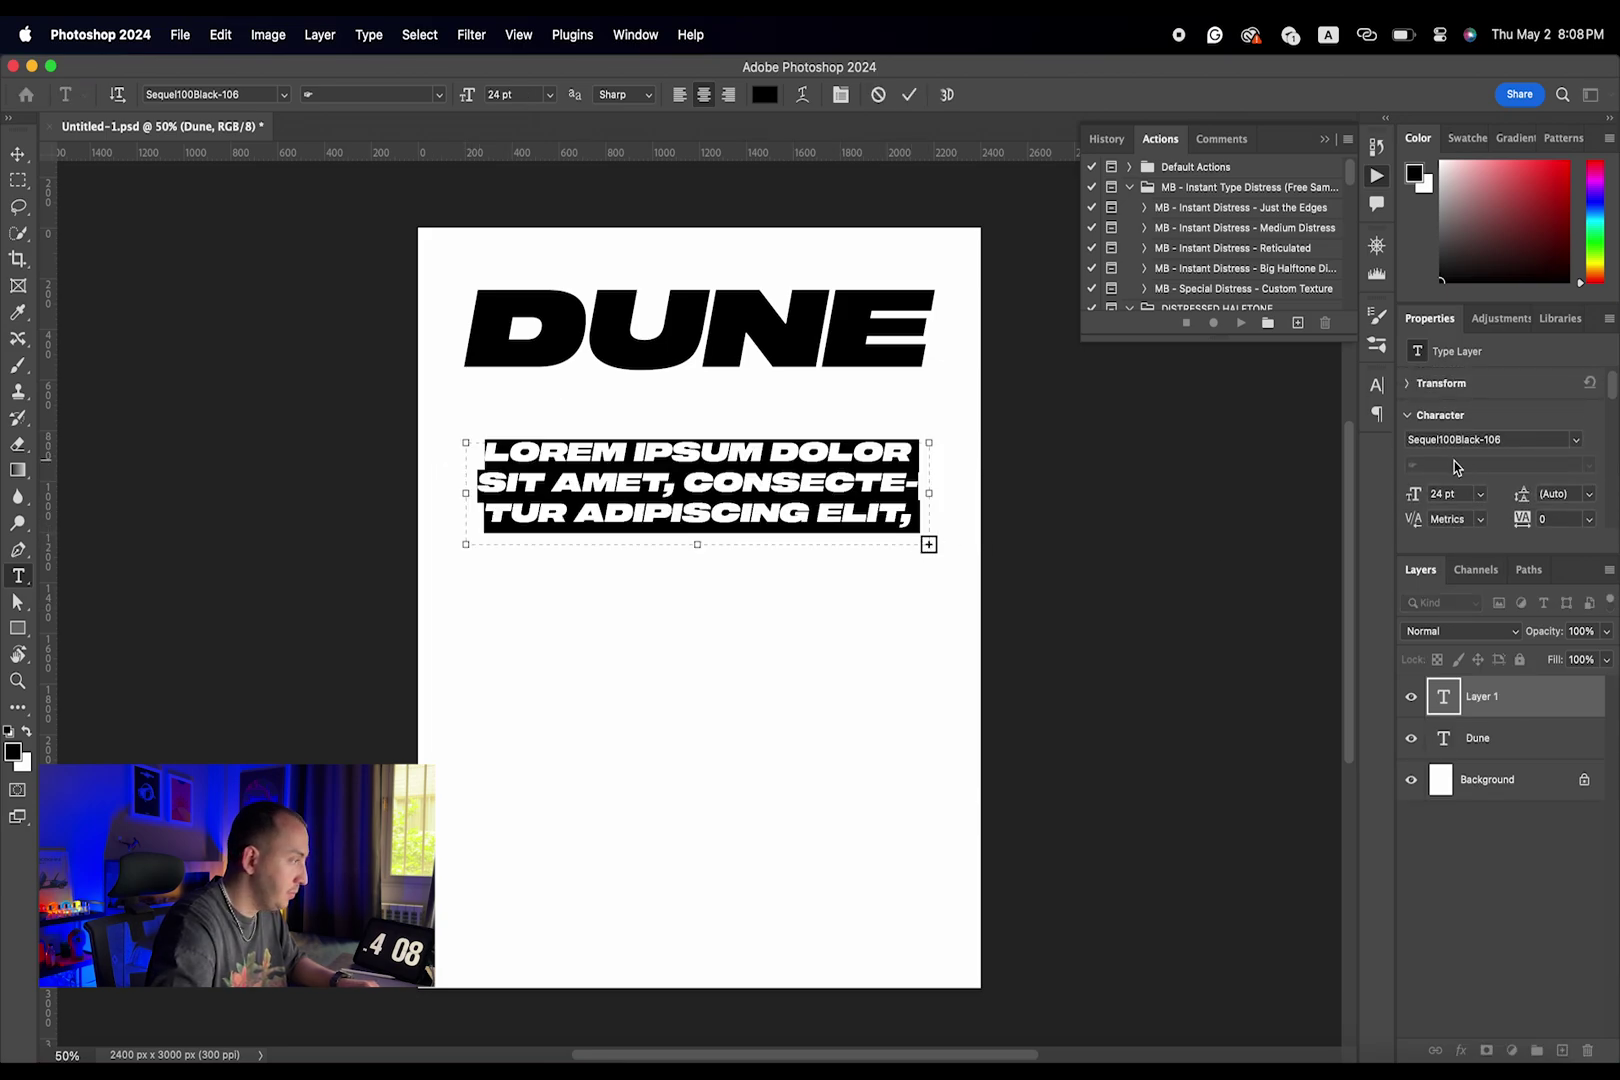
- Set the placeholder paragraph to Sequel100Black-56 at about 7 pt
{"action": "left_click_drag", "start_coordinate": [1410, 494], "coordinate": [1394, 493]}
{"action": "left_click", "coordinate": [1483, 442]}
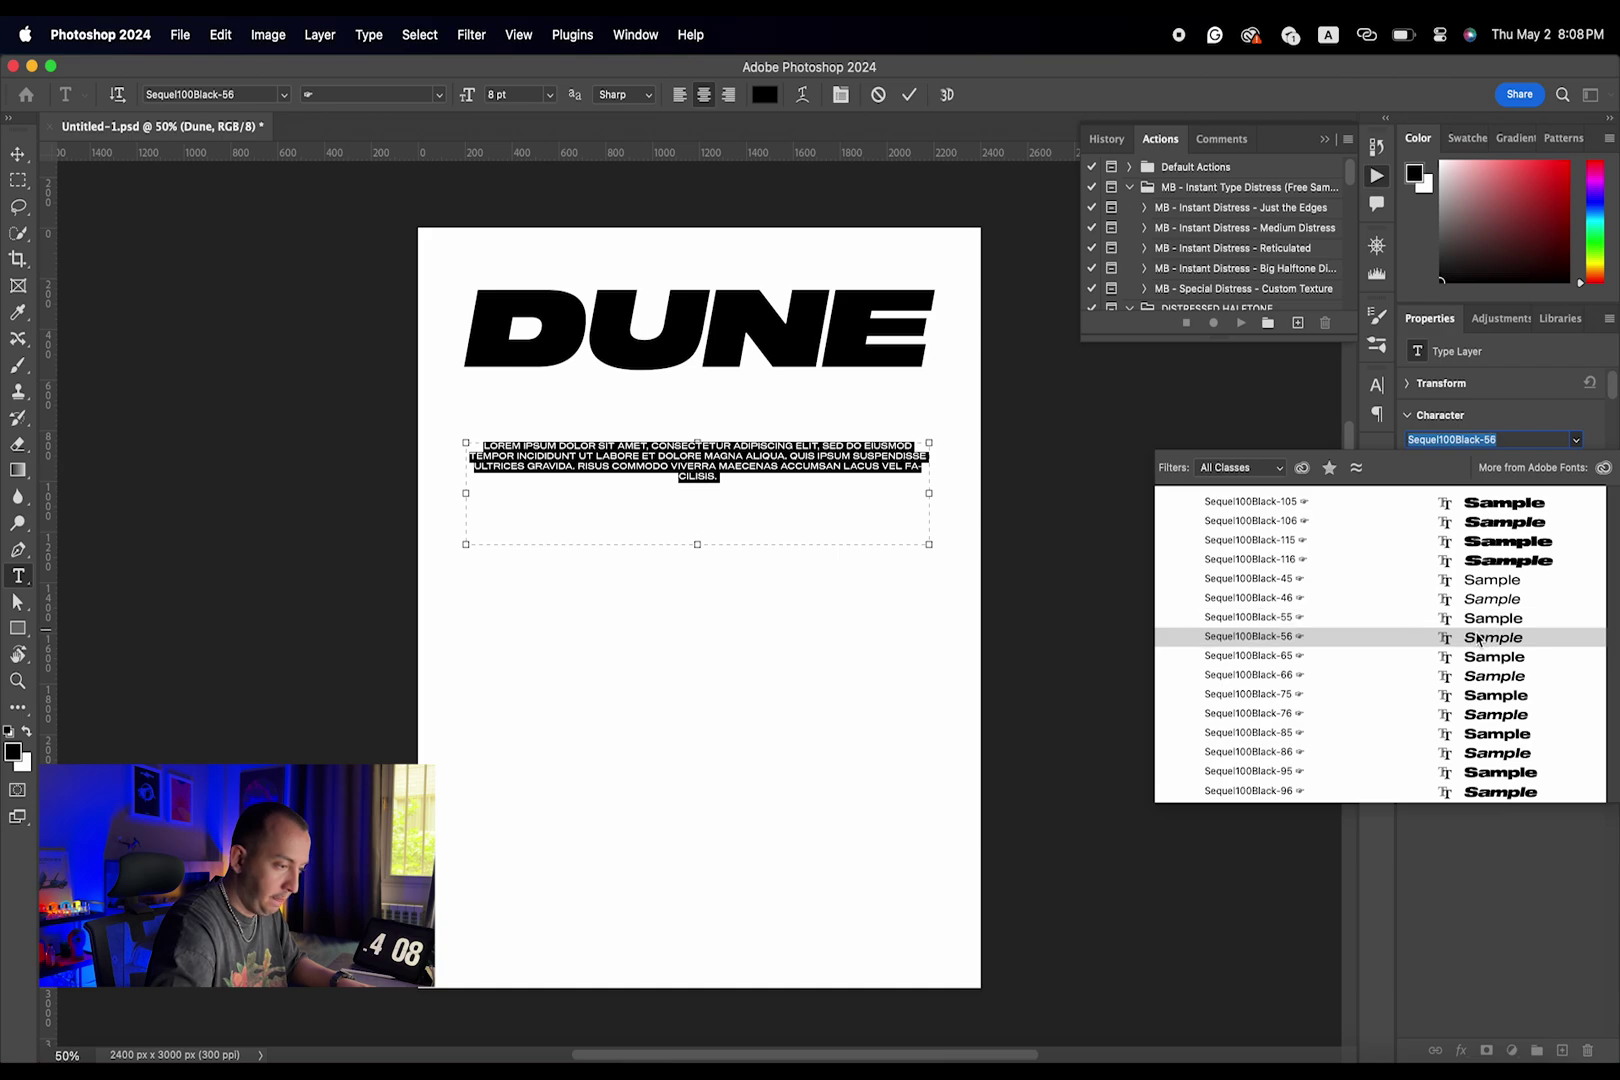
{"action": "left_click", "coordinate": [1478, 641]}
{"action": "left_click_drag", "start_coordinate": [1416, 496], "coordinate": [1414, 500]}
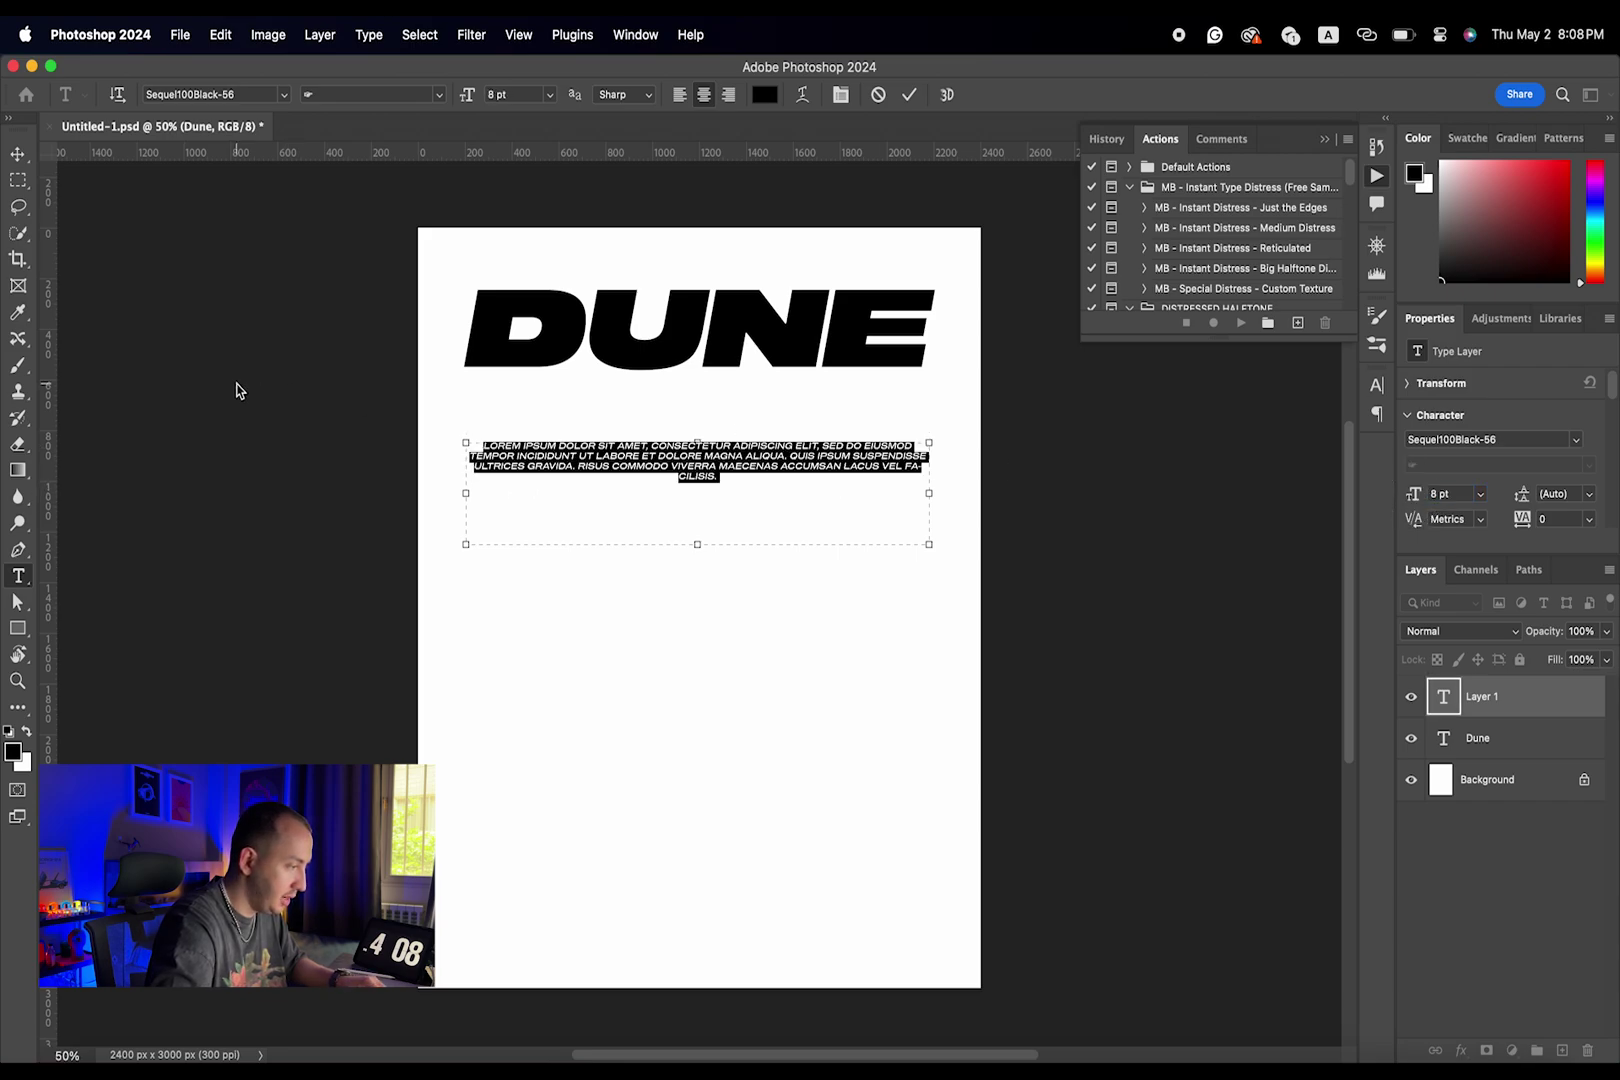
{"action": "left_click_drag", "start_coordinate": [1417, 495], "coordinate": [1418, 495]}
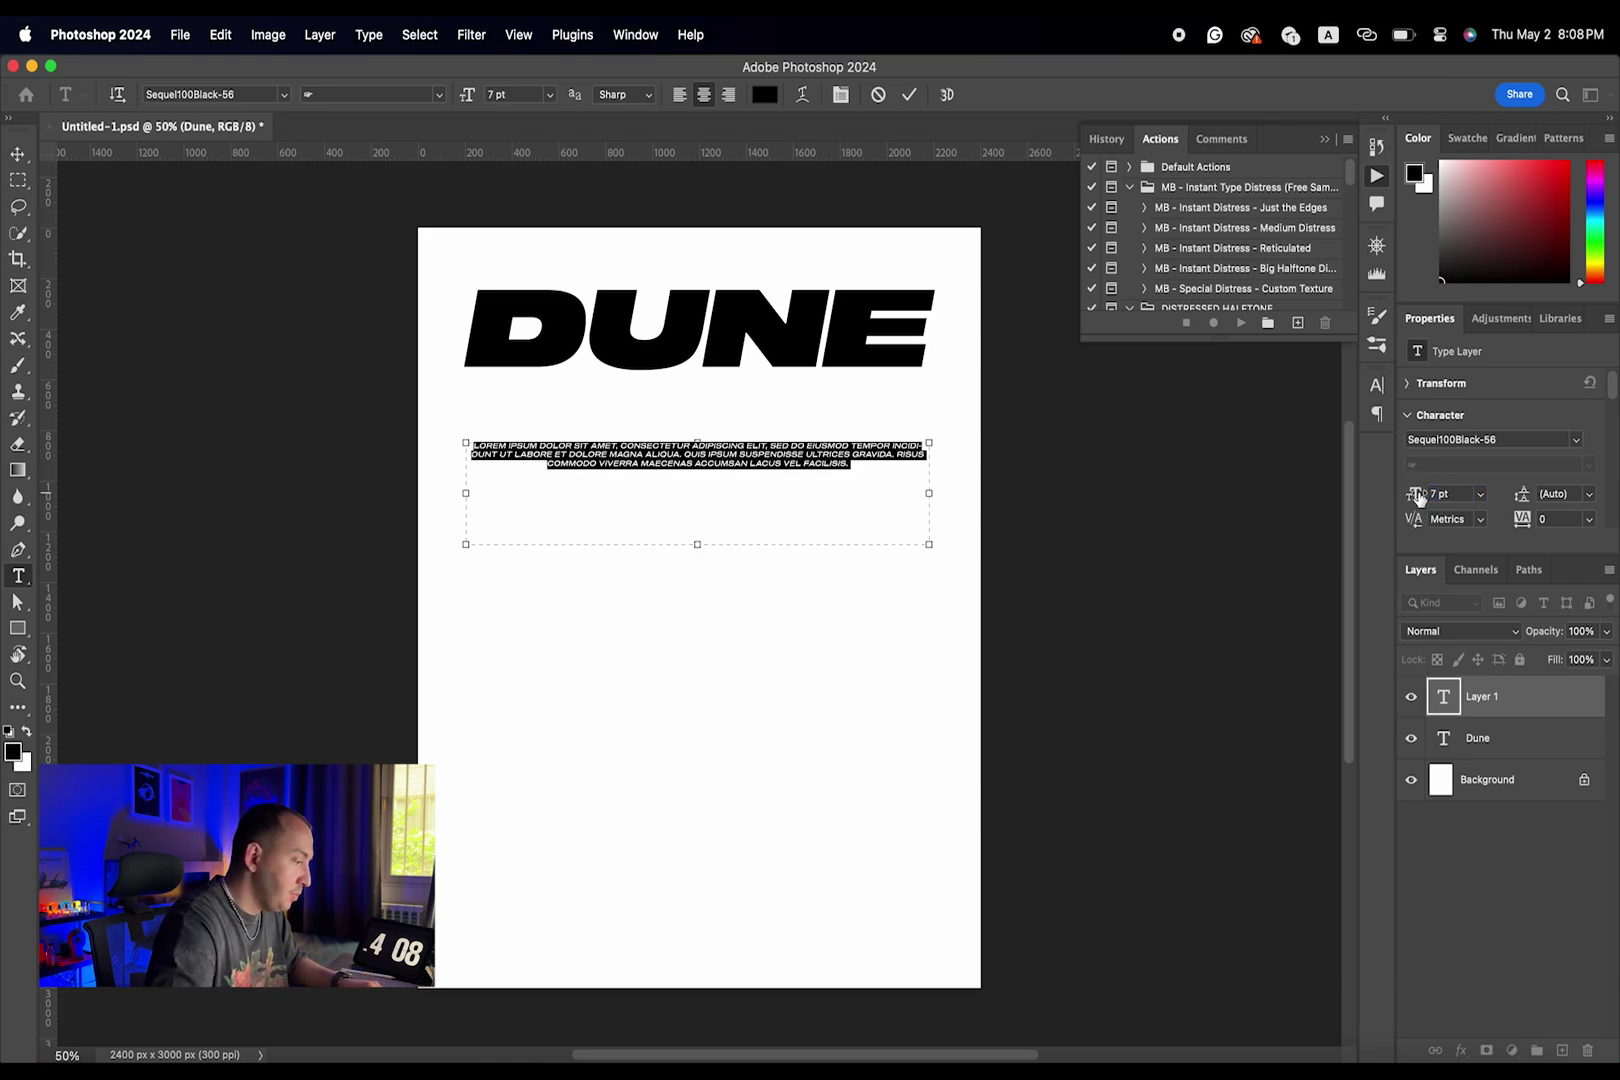
- Move the paragraph just under DUNE and draw a wide beige rectangle below it
{"action": "left_click", "coordinate": [17, 155]}
{"action": "left_click_drag", "start_coordinate": [690, 460], "coordinate": [682, 410]}
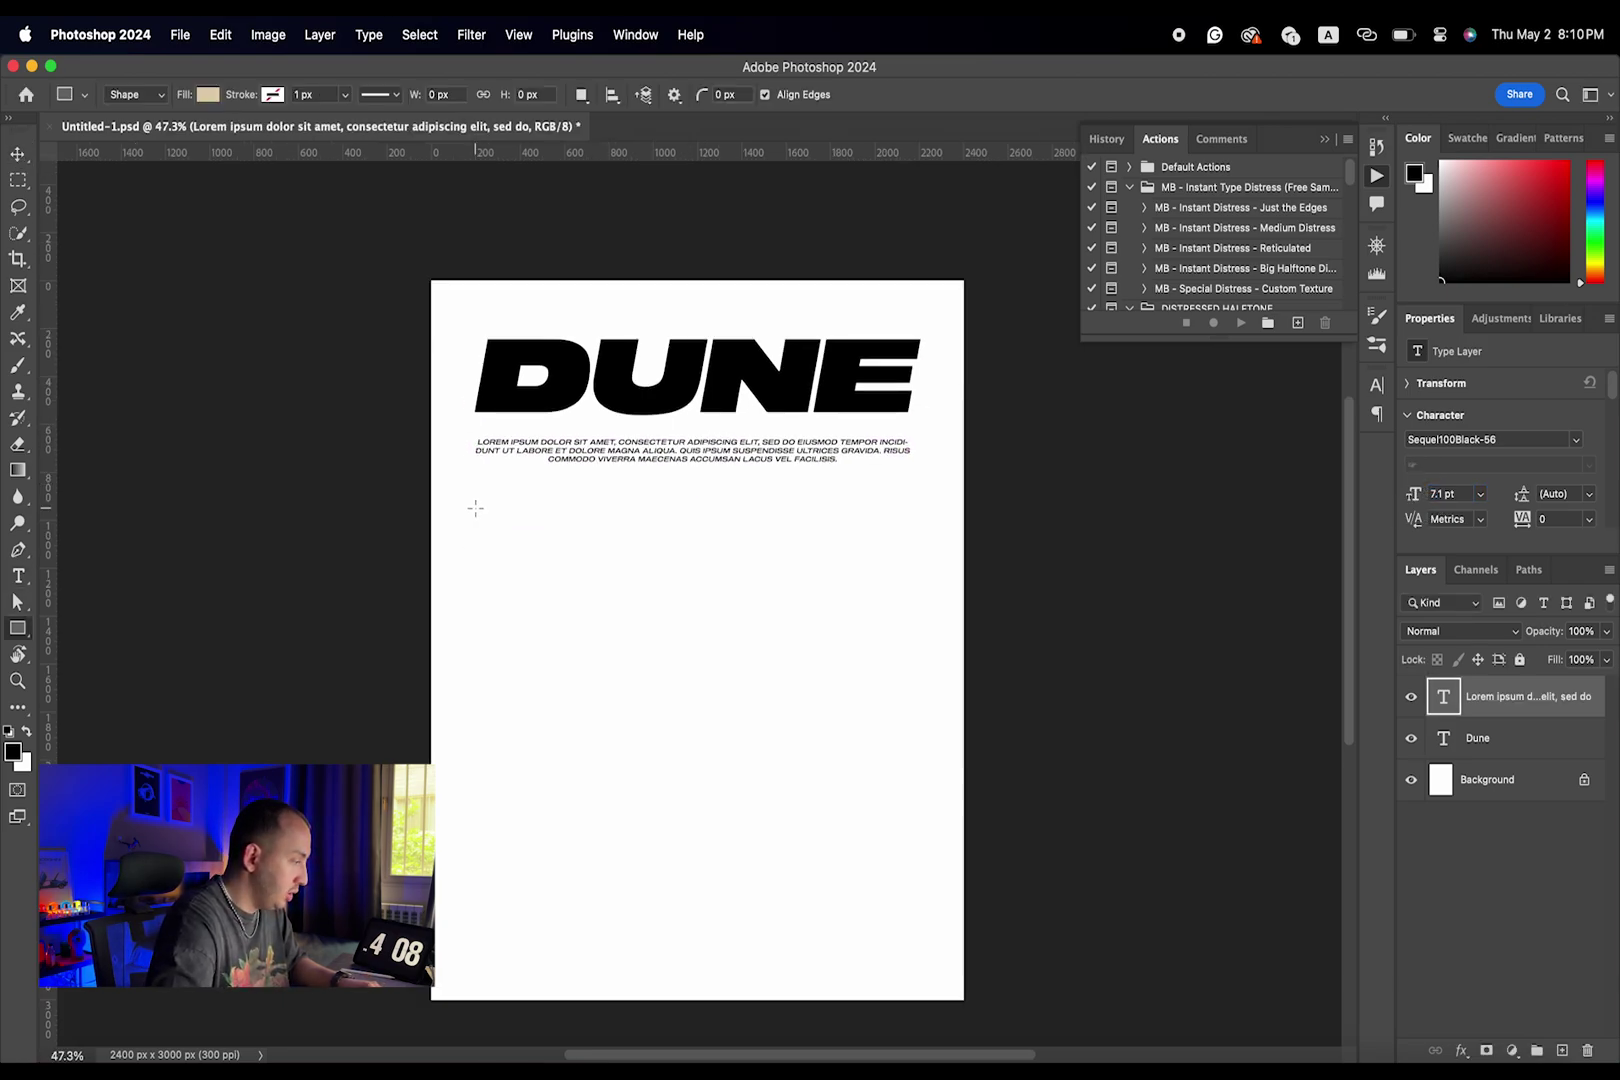
{"action": "left_click_drag", "start_coordinate": [475, 508], "coordinate": [920, 645]}
- Centre the beige rectangle and stretch its width to match the DUNE title
{"action": "key", "text": "v"}
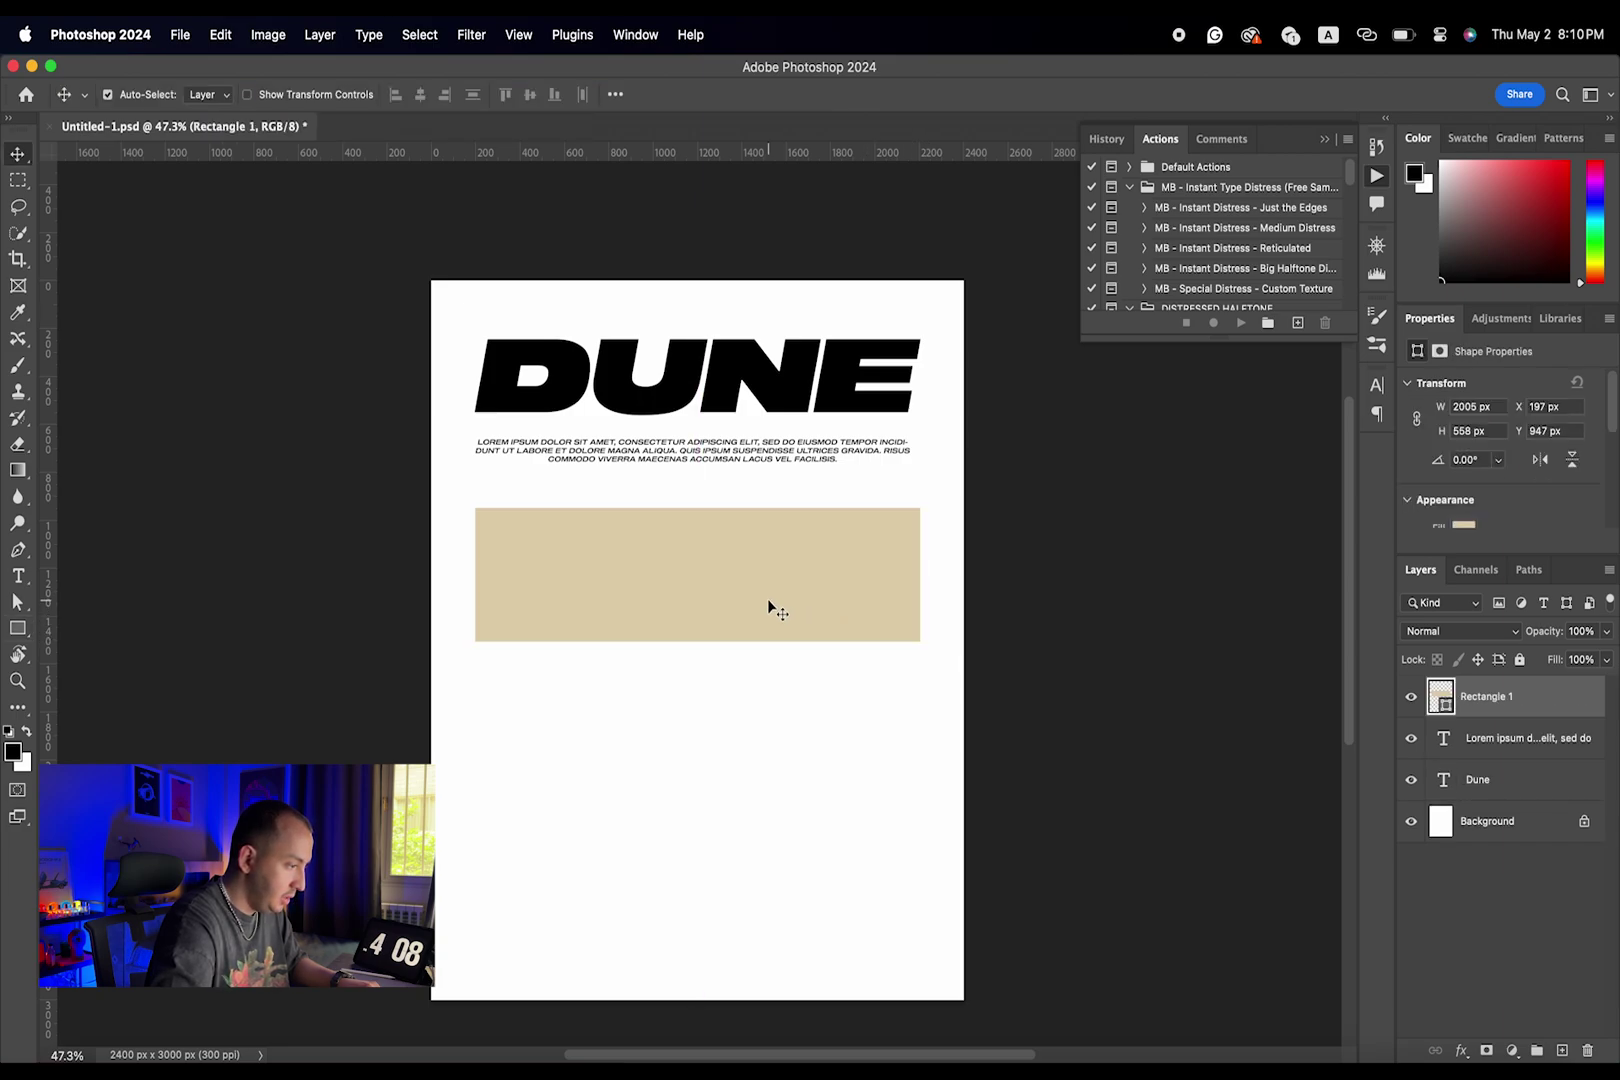
{"action": "left_click_drag", "start_coordinate": [796, 600], "coordinate": [800, 581]}
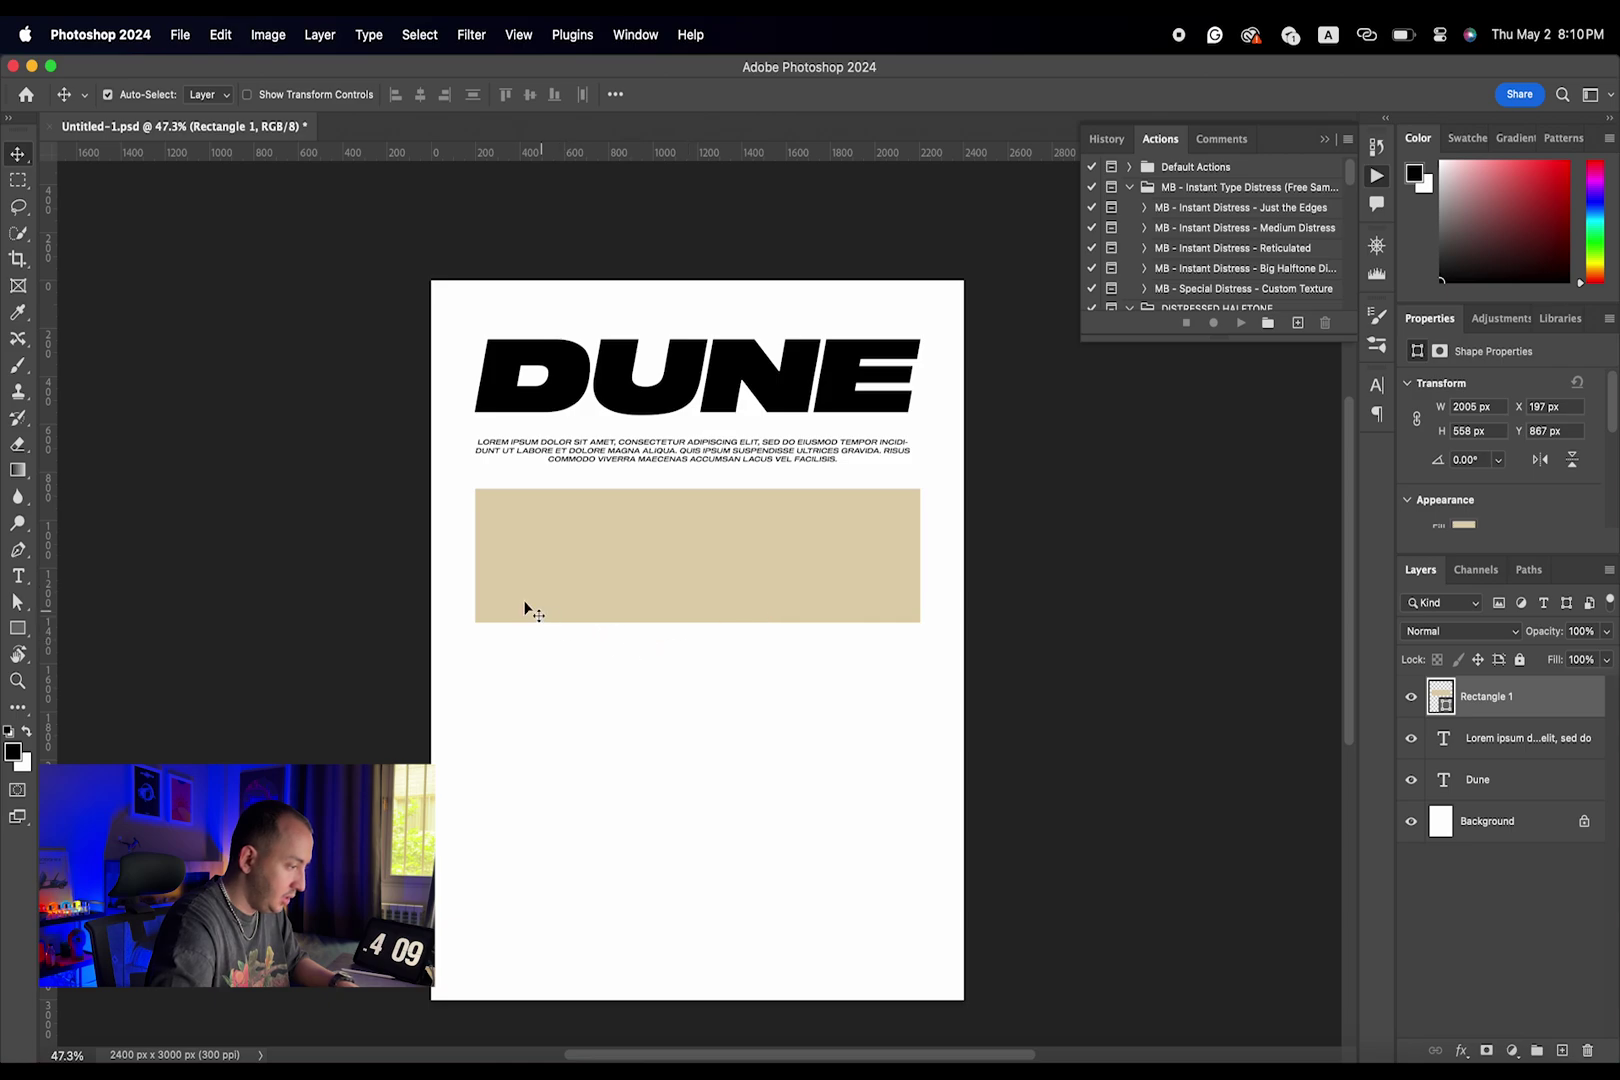
{"action": "key", "text": "super+t"}
{"action": "left_click_drag", "start_coordinate": [476, 554], "coordinate": [475, 553]}
{"action": "key", "text": "Return"}
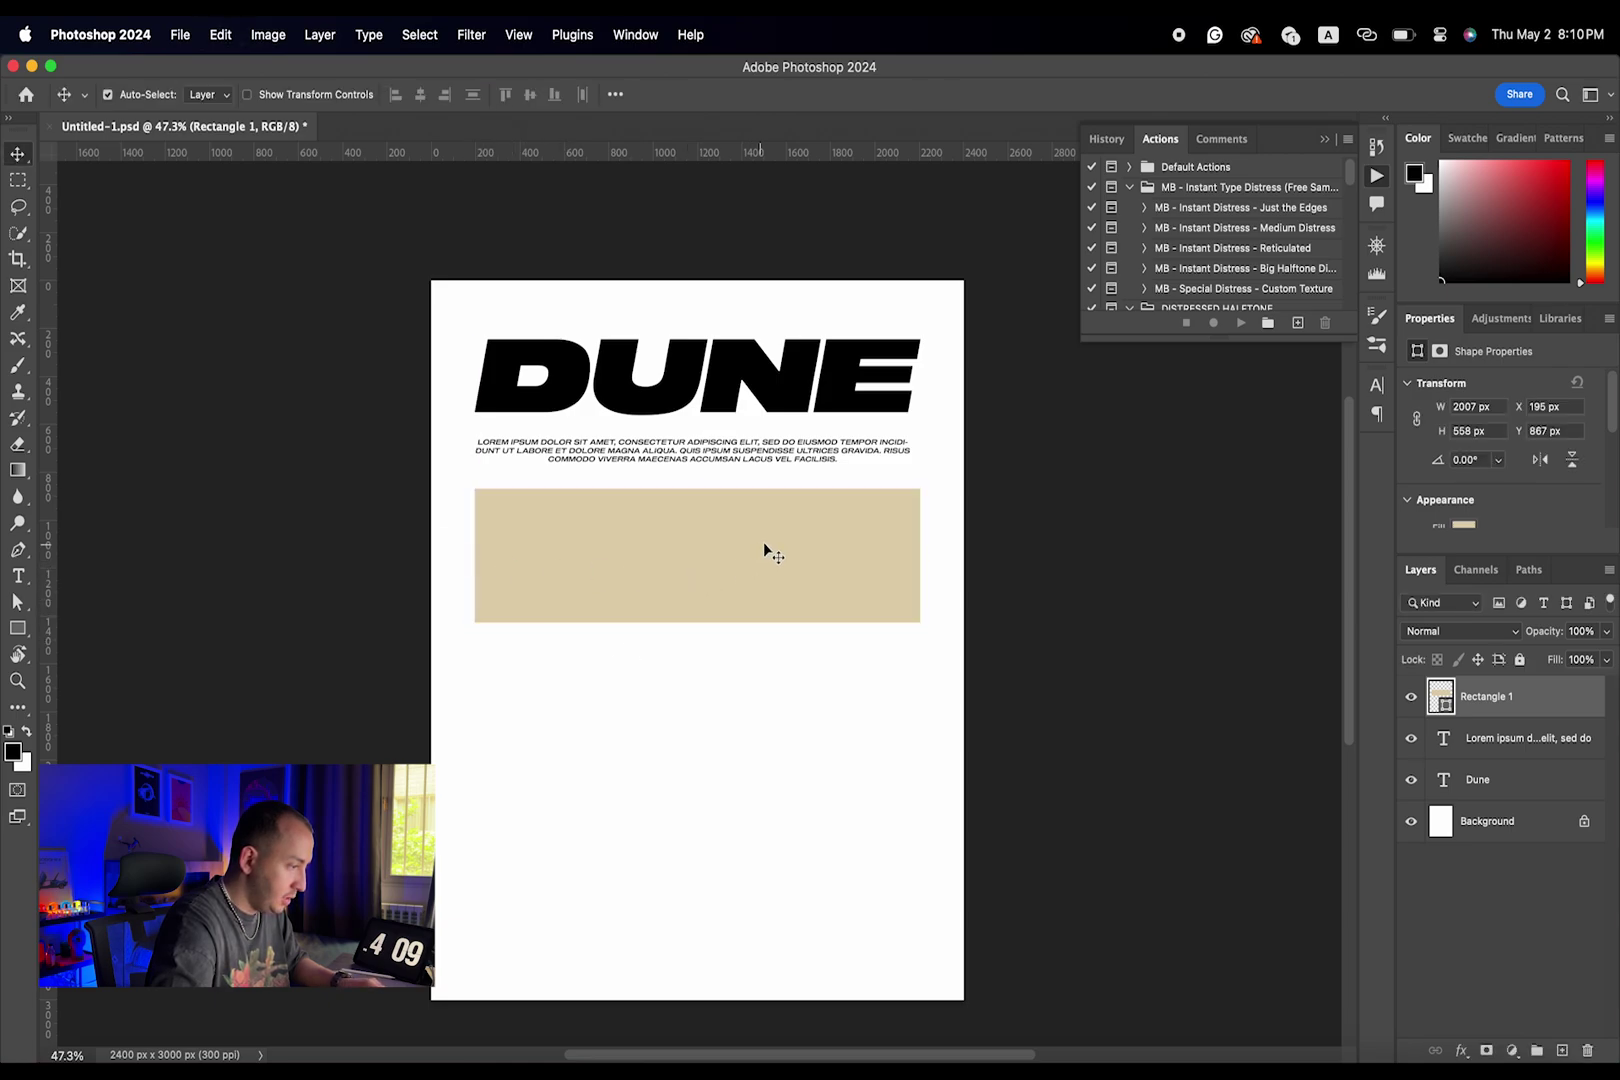
{"action": "key", "text": "super+t"}
{"action": "left_click_drag", "start_coordinate": [919, 555], "coordinate": [869, 572]}
{"action": "key", "text": "Return"}
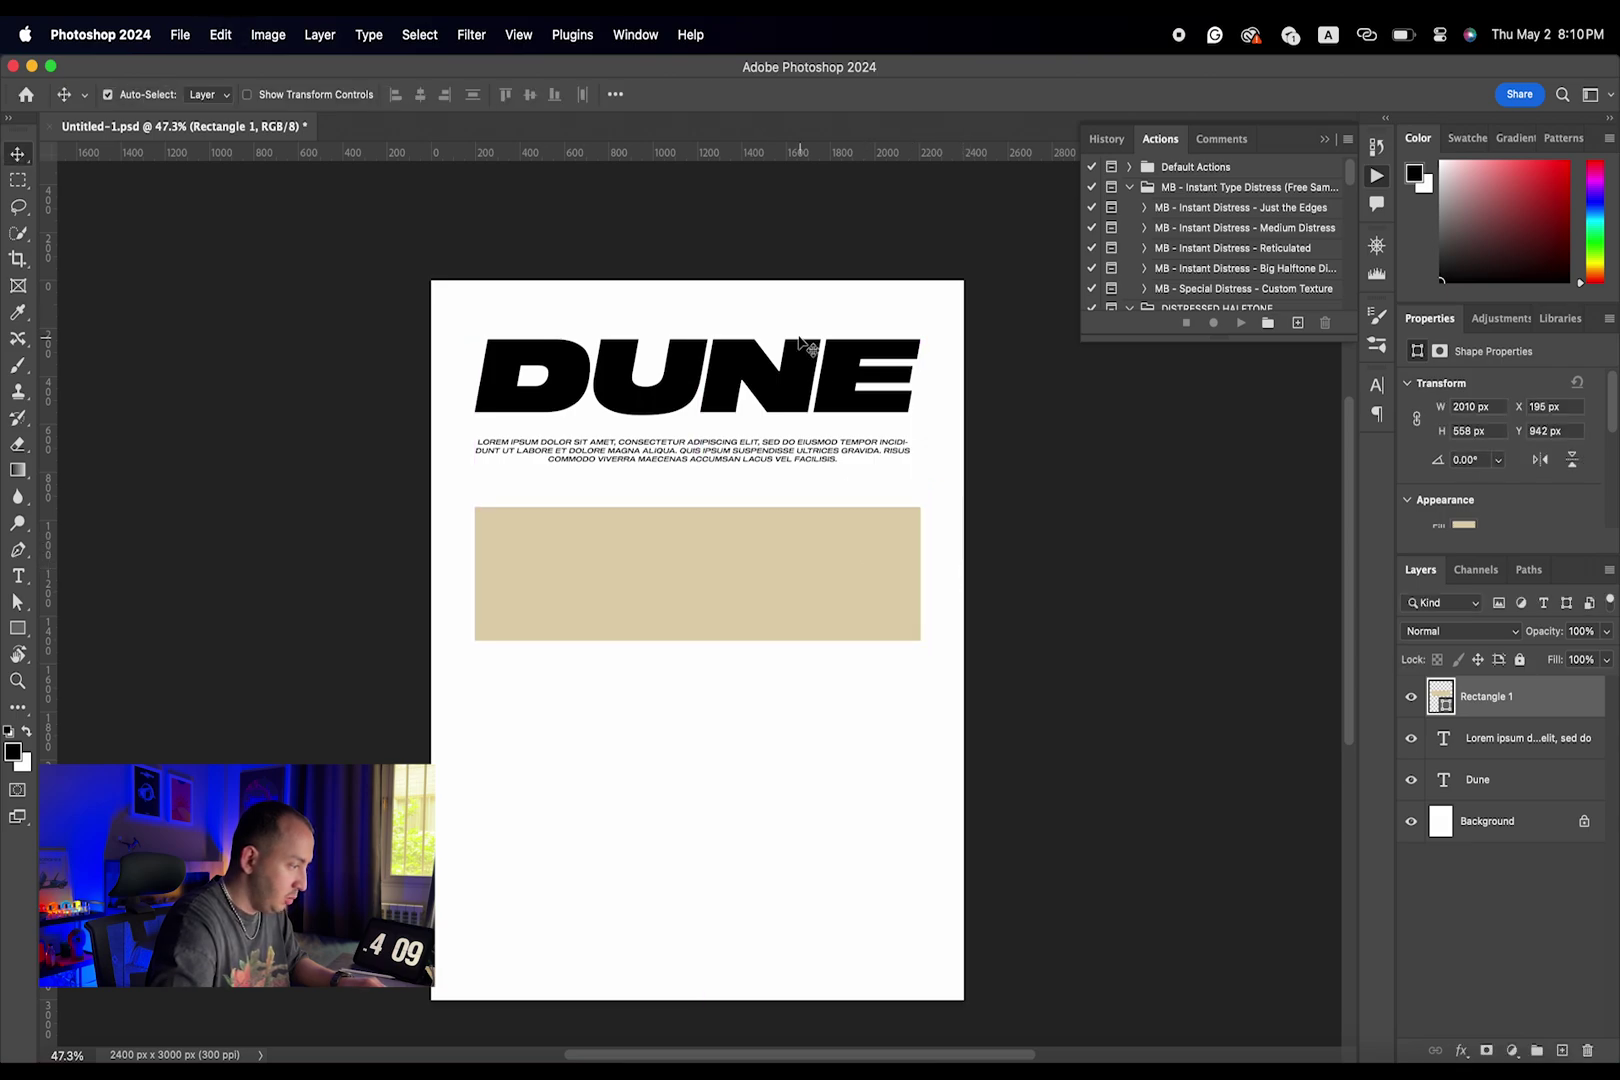
- Move the title and paragraph below the rectangle, then shift all three up the page
{"action": "left_click", "coordinate": [789, 378]}
{"action": "left_click", "coordinate": [745, 453], "text": "shift"}
{"action": "left_click_drag", "start_coordinate": [742, 366], "coordinate": [752, 686]}
{"action": "left_click", "coordinate": [781, 589], "text": "shift"}
{"action": "left_click_drag", "start_coordinate": [781, 589], "coordinate": [824, 409]}
- Make the rectangle taller by raising its top edge, to about 2010 × 665 px
{"action": "left_click", "coordinate": [976, 437]}
{"action": "left_click", "coordinate": [709, 430]}
{"action": "key", "text": "super+t"}
{"action": "left_click_drag", "start_coordinate": [697, 350], "coordinate": [697, 324]}
{"action": "key", "text": "Return"}
- Fill the rectangle with light grey #e8e8e8
{"action": "left_click", "coordinate": [1464, 524]}
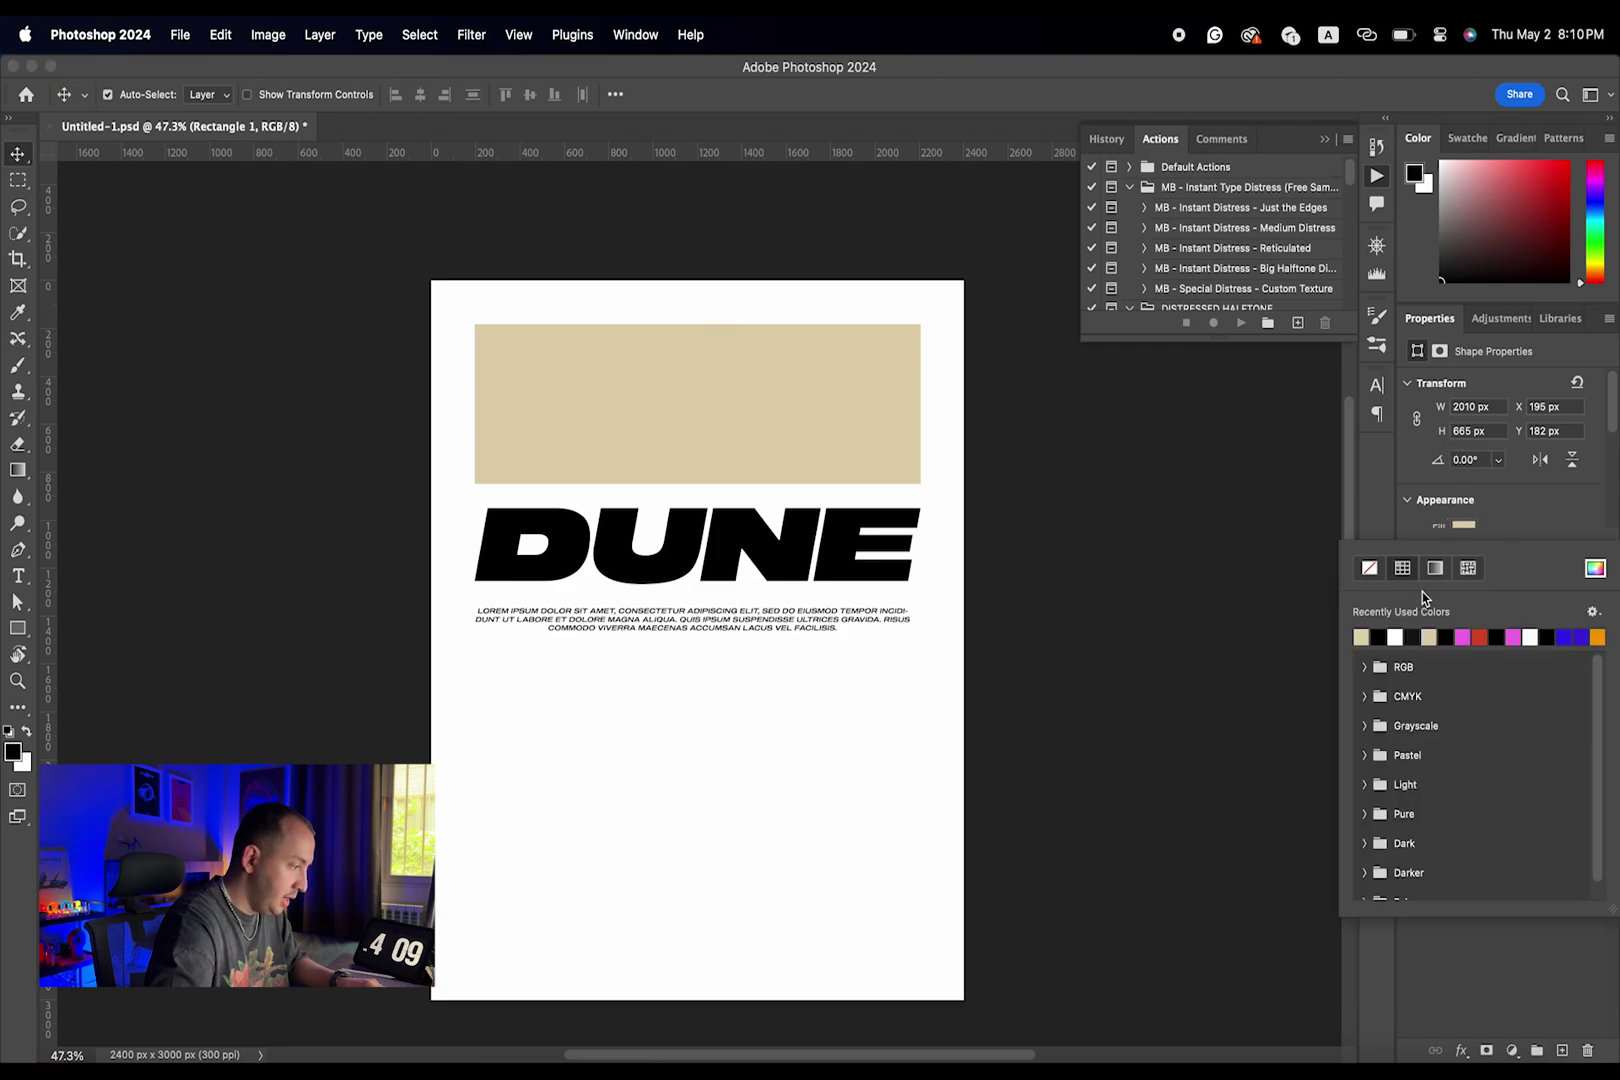
{"action": "left_click", "coordinate": [1595, 568]}
{"action": "left_click_drag", "start_coordinate": [1010, 525], "coordinate": [983, 488]}
{"action": "key", "text": "Return"}
{"action": "key", "text": "v"}
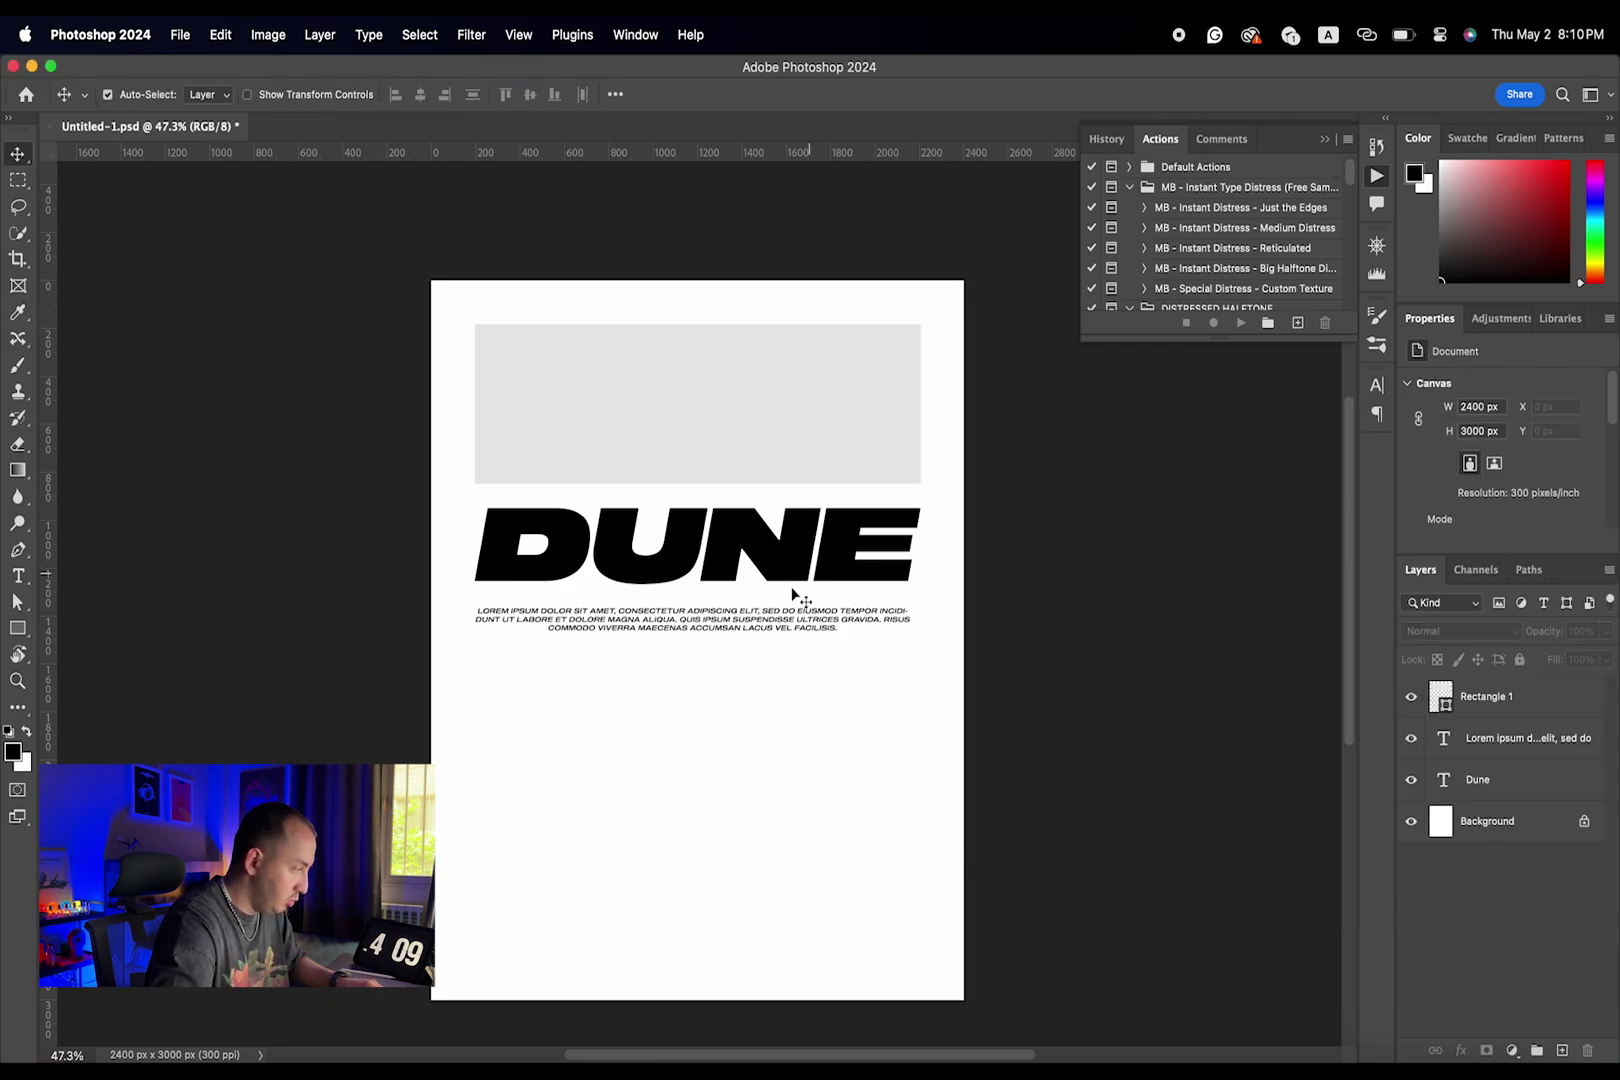
- Add vertical guides at both content edges and duplicate the grey rectangle to the page bottom
{"action": "left_click_drag", "start_coordinate": [51, 661], "coordinate": [474, 641]}
{"action": "left_click_drag", "start_coordinate": [50, 687], "coordinate": [920, 626]}
{"action": "left_click", "coordinate": [720, 391]}
{"action": "left_click_drag", "start_coordinate": [720, 391], "coordinate": [698, 848]}
{"action": "key", "text": "super+t"}
{"action": "key", "text": "Return"}
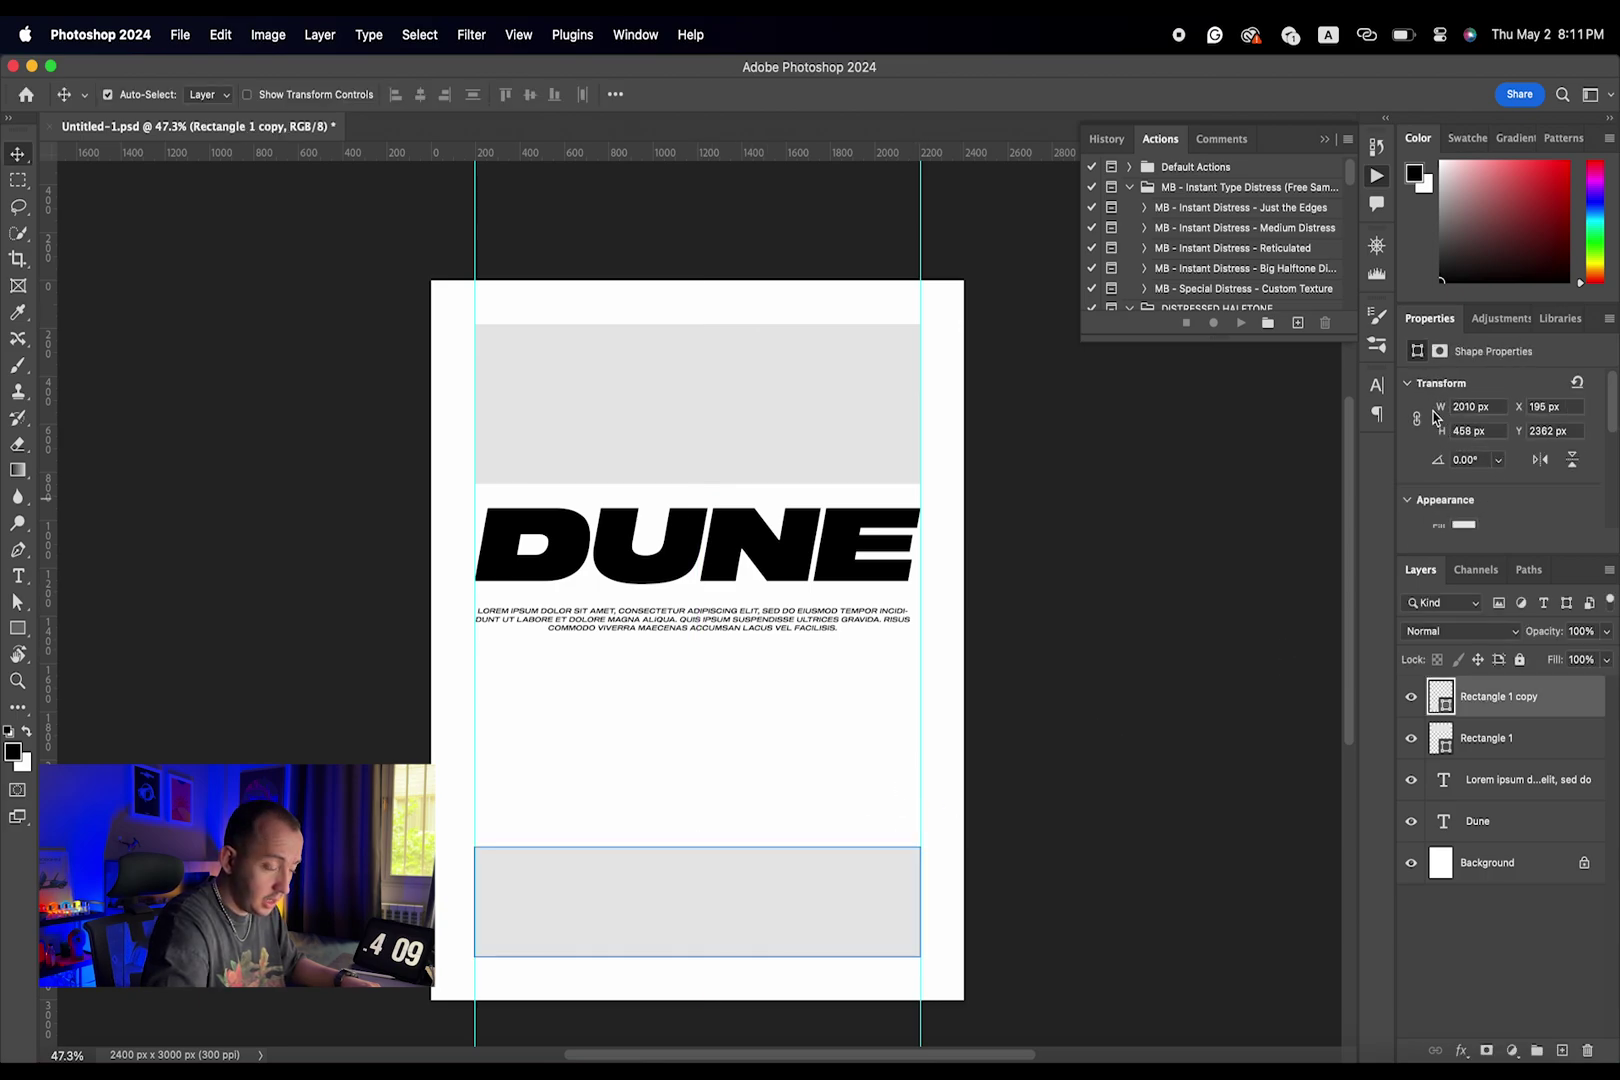
- Make the bottom box one third of 2010 px wide, about 655 px
{"action": "left_click", "coordinate": [1464, 409]}
{"action": "left_click", "coordinate": [1474, 407]}
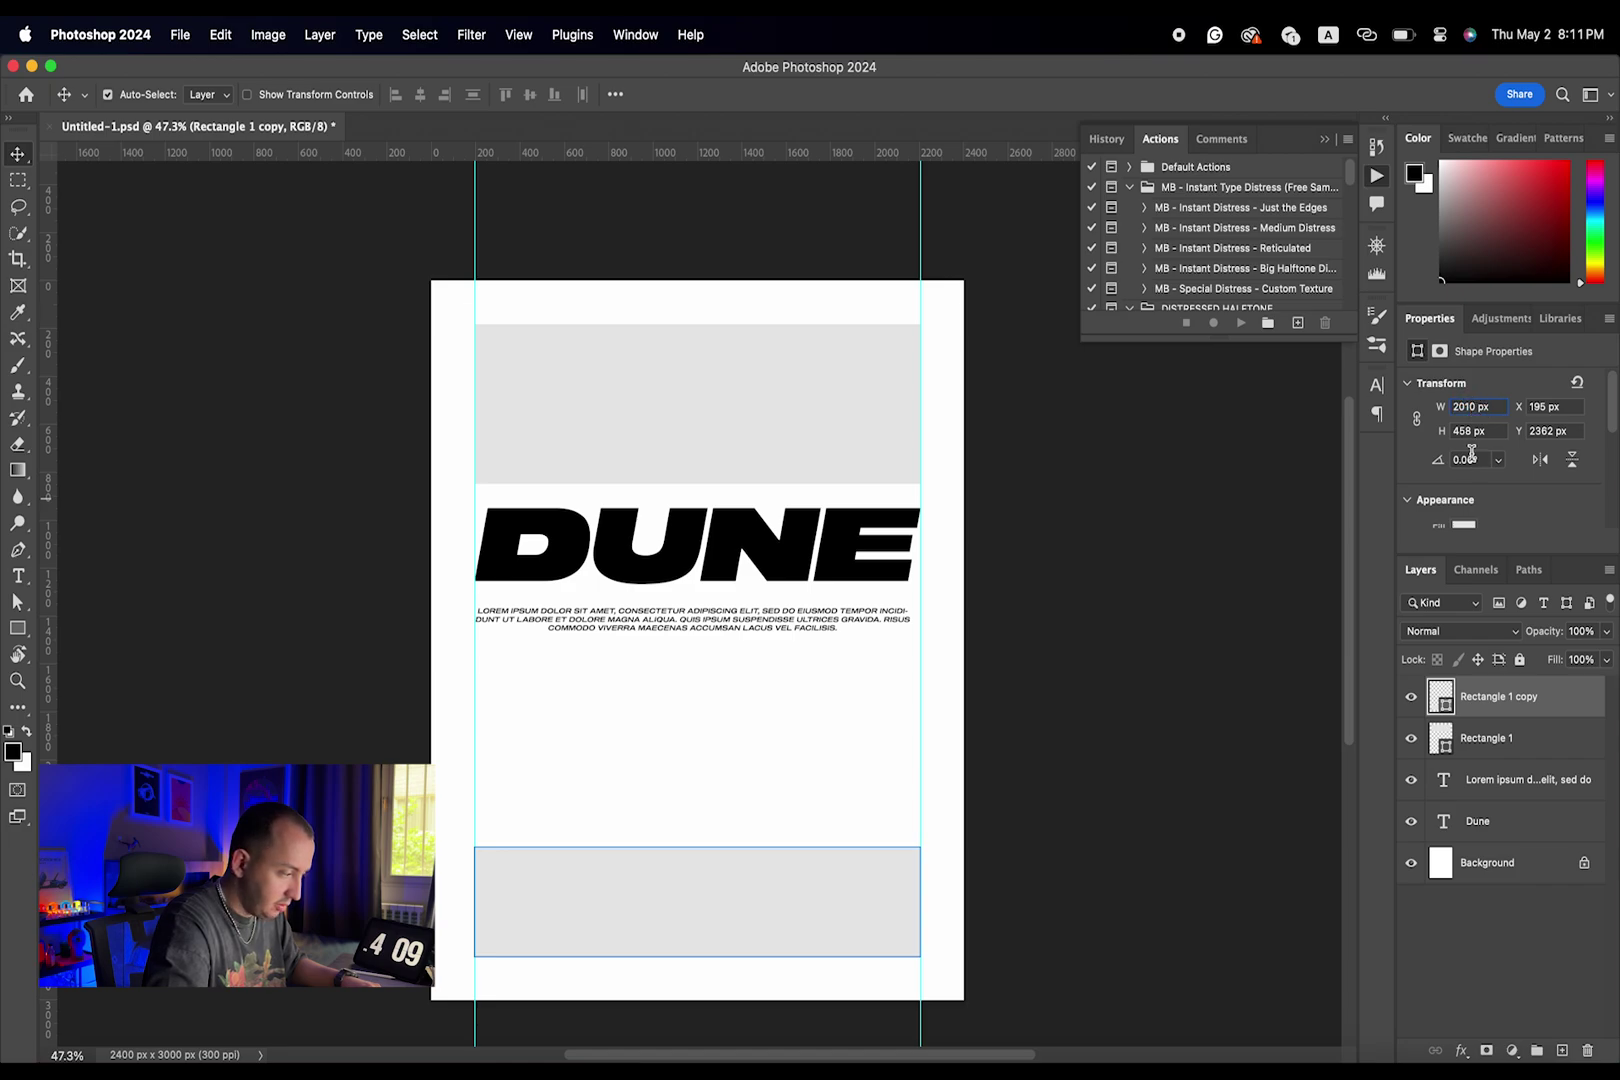
{"action": "key", "text": "Return"}
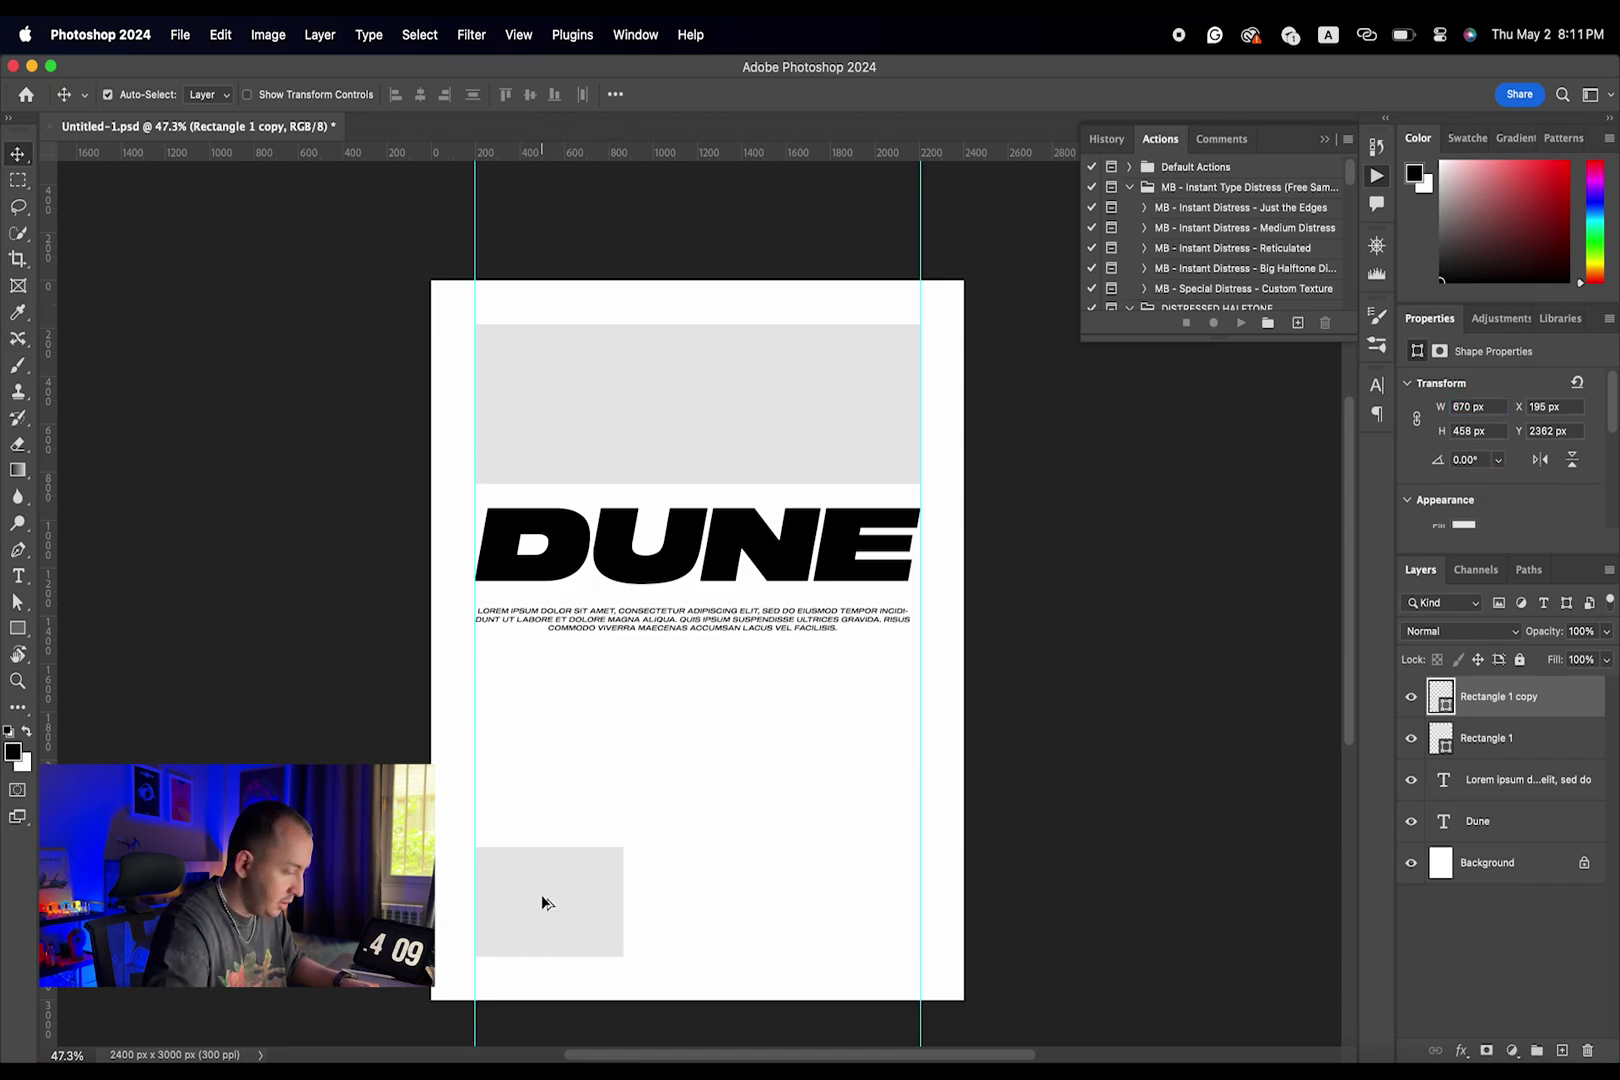
{"action": "left_click_drag", "start_coordinate": [537, 898], "coordinate": [838, 902]}
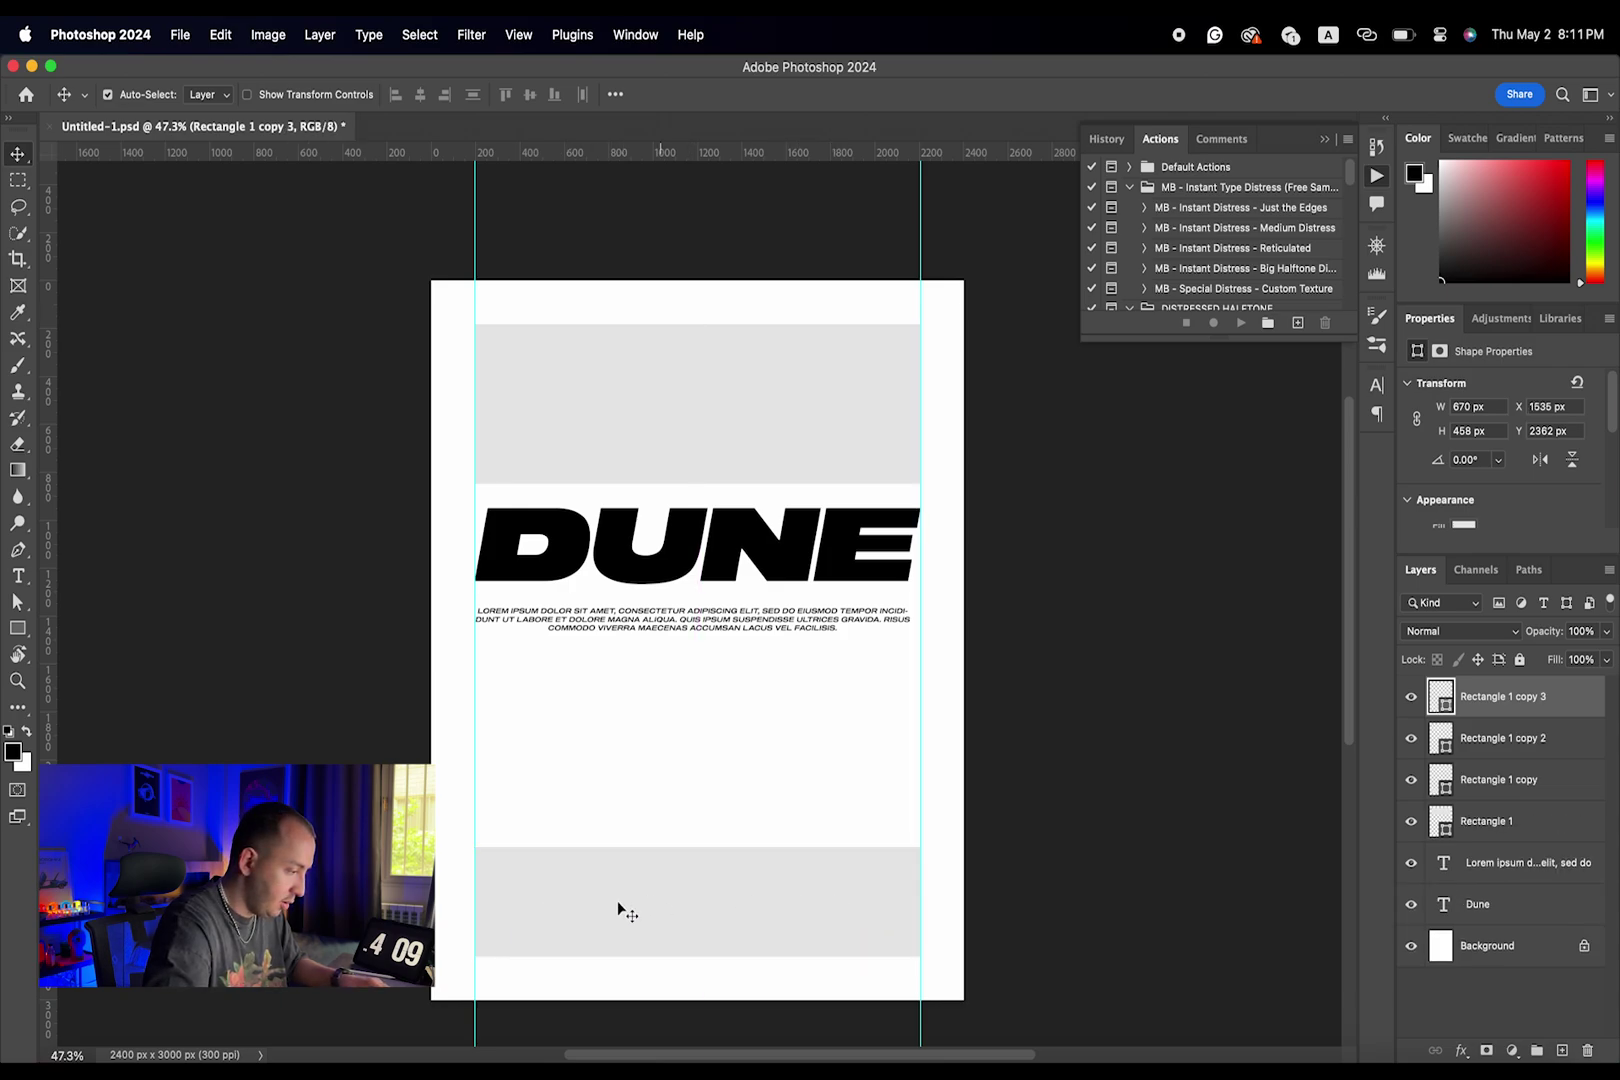
{"action": "key", "text": "super+z"}
{"action": "key", "text": "super+z"}
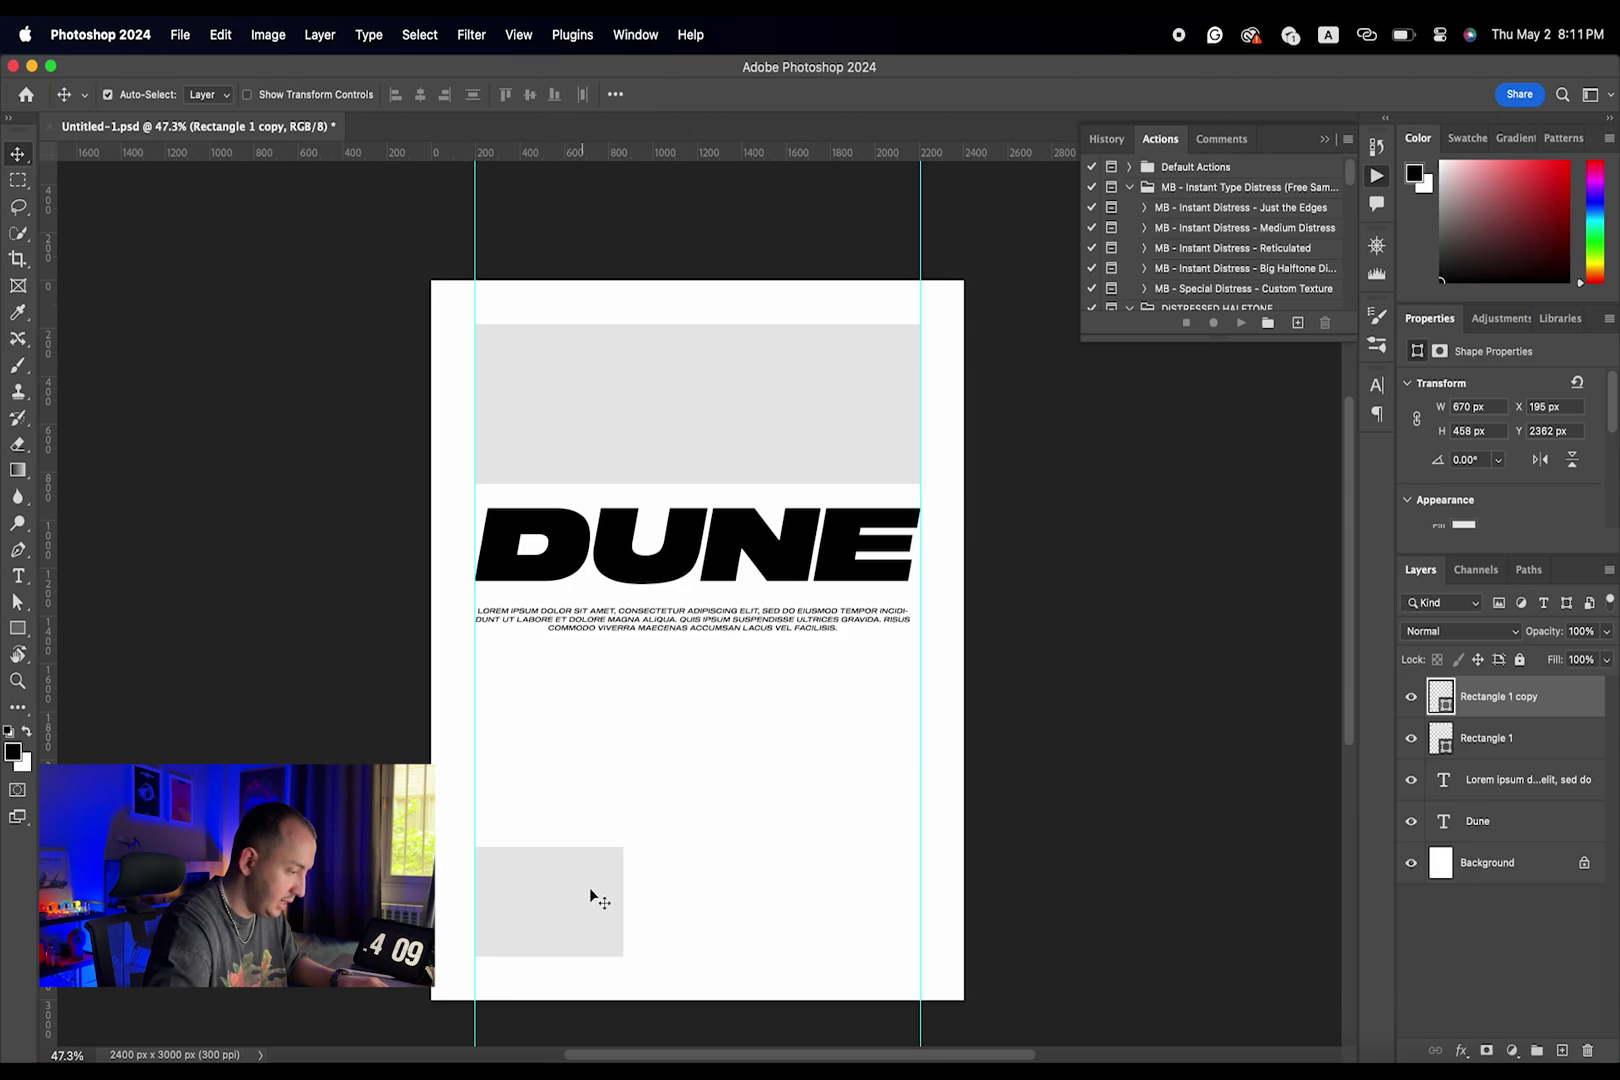
{"action": "scroll", "coordinate": [594, 889], "scroll_direction": "up", "scroll_amount": 5}
{"action": "key", "text": "super+t"}
{"action": "left_click_drag", "start_coordinate": [734, 857], "coordinate": [726, 856]}
{"action": "key", "text": "Return"}
- Duplicate the bottom box twice to the right, forming a row of three
{"action": "scroll", "coordinate": [725, 866], "scroll_direction": "down", "scroll_amount": 3}
{"action": "left_click_drag", "start_coordinate": [663, 738], "coordinate": [831, 742]}
{"action": "left_click_drag", "start_coordinate": [831, 742], "coordinate": [987, 744]}
{"action": "scroll", "coordinate": [920, 680], "scroll_direction": "up", "scroll_amount": 2}
{"action": "scroll", "coordinate": [920, 680], "scroll_direction": "right", "scroll_amount": 2}
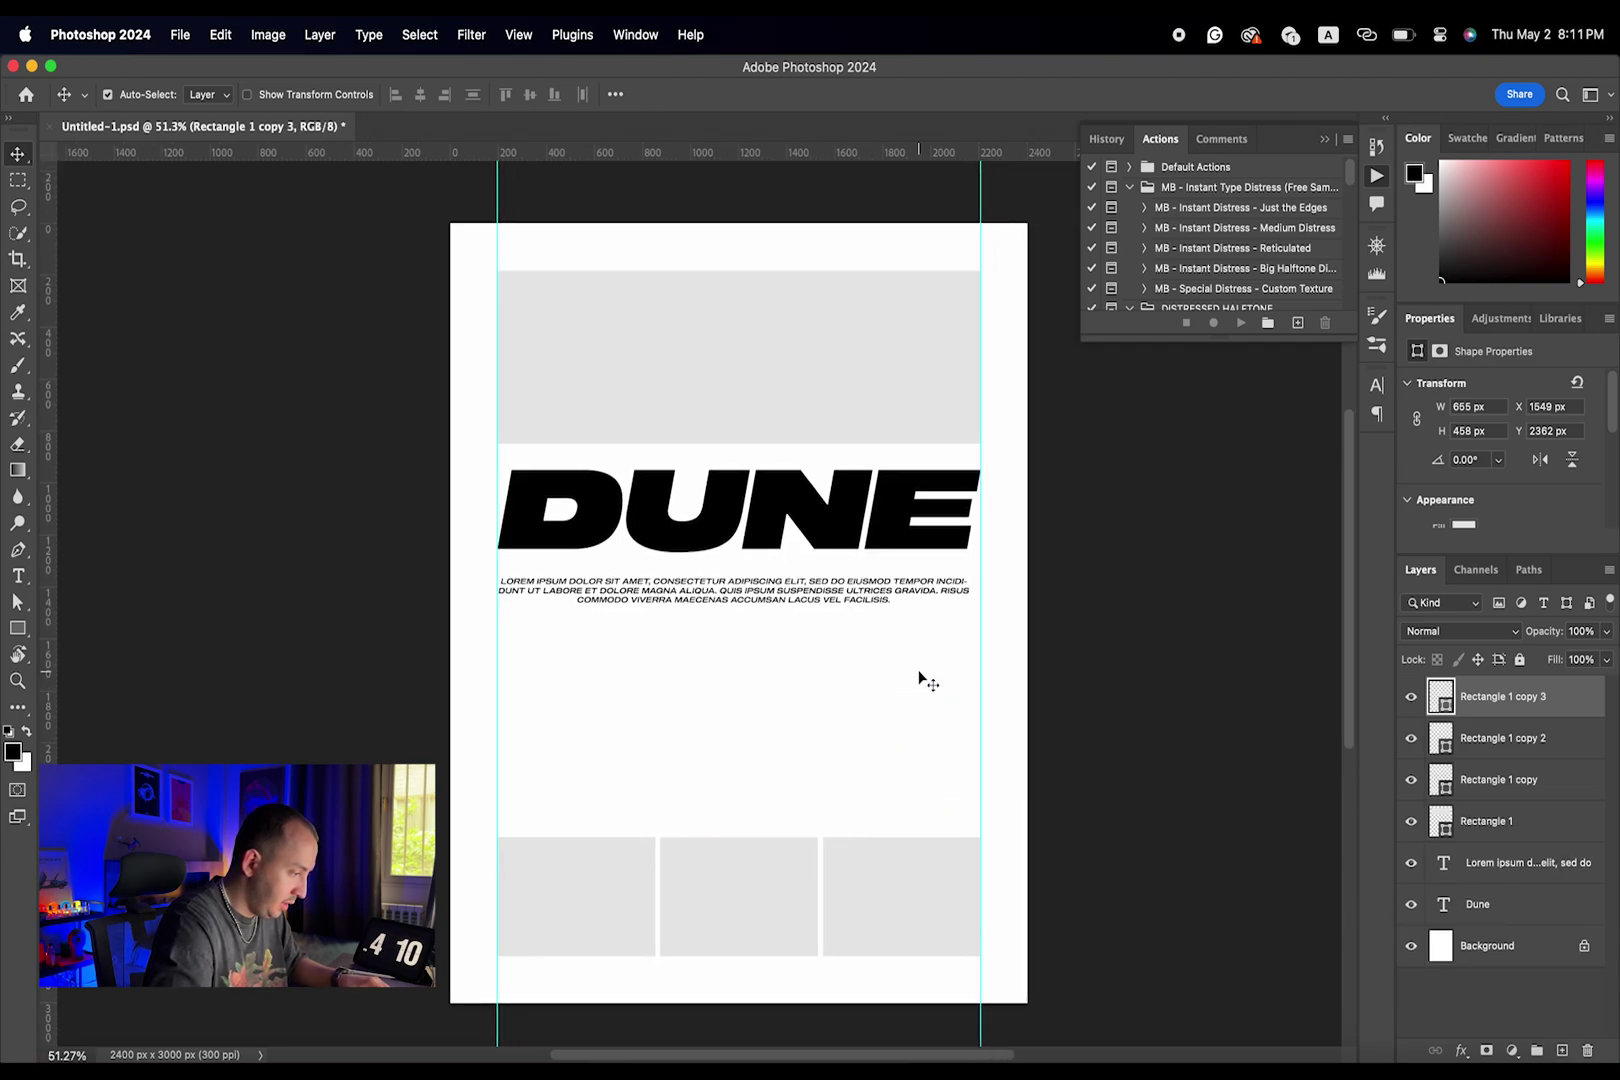
{"action": "scroll", "coordinate": [918, 672], "scroll_direction": "down", "scroll_amount": 2}
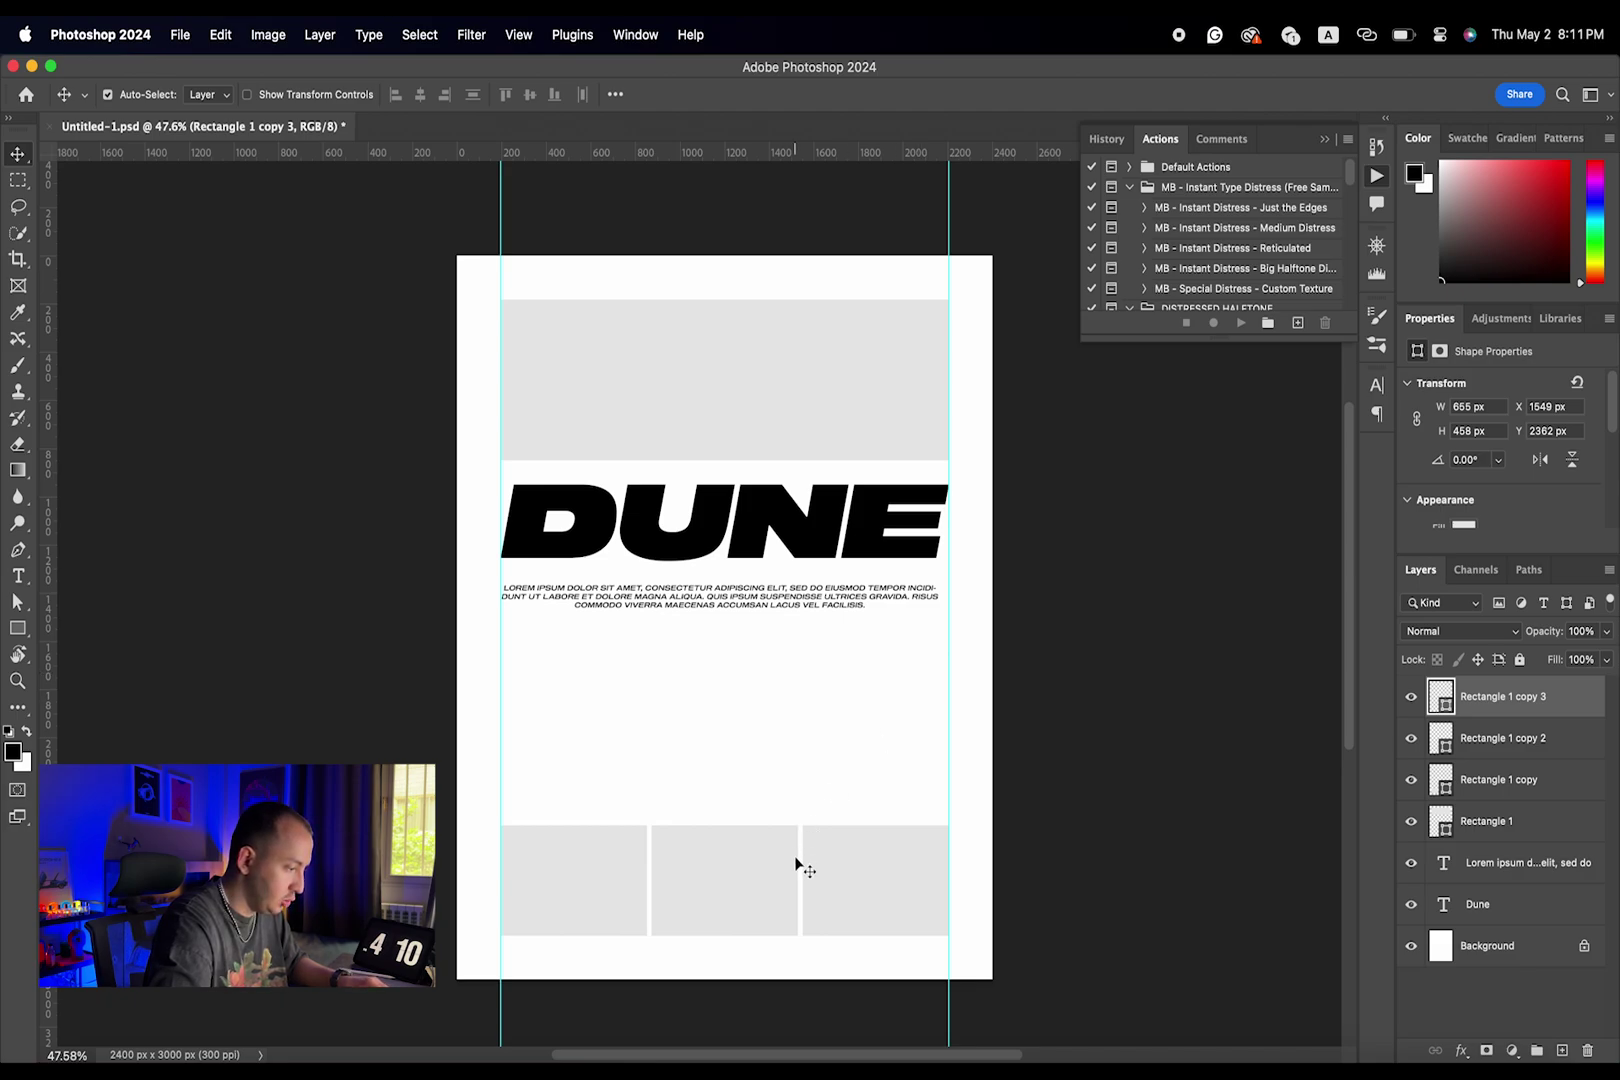
- Shorten all three bottom boxes to the same height by lowering their top edge
{"action": "left_click", "coordinate": [750, 866]}
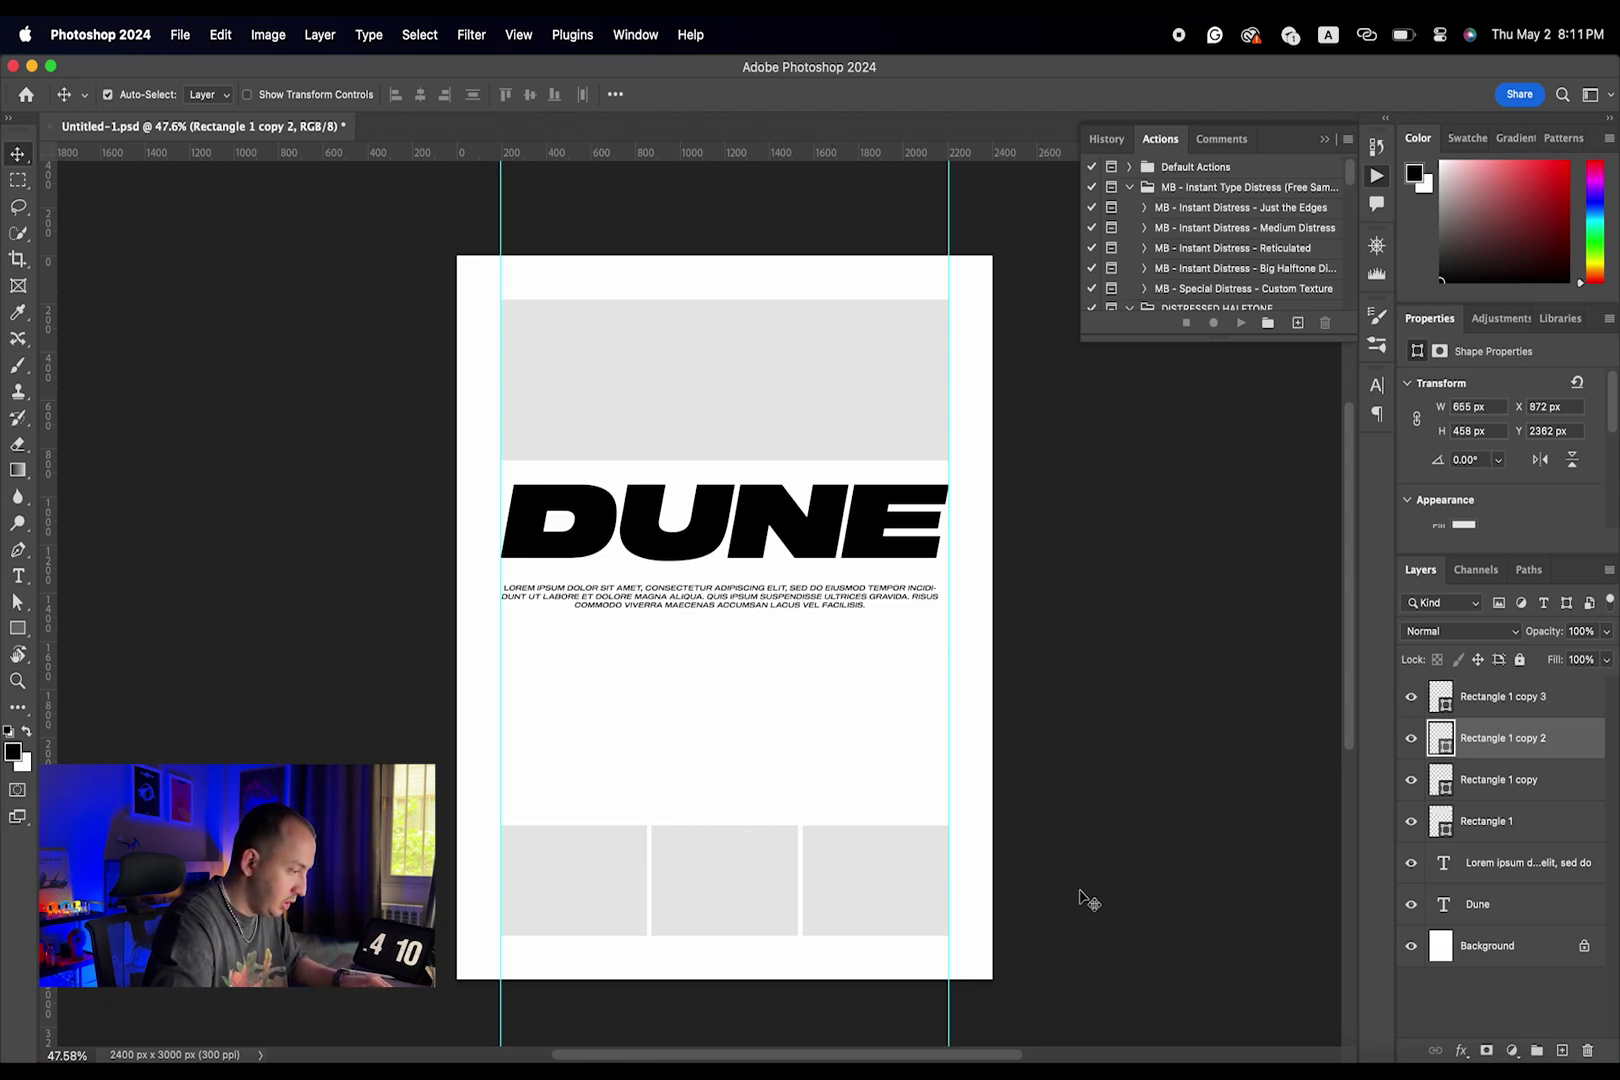
{"action": "left_click", "coordinate": [875, 895]}
{"action": "left_click", "coordinate": [660, 889], "text": "shift"}
{"action": "left_click", "coordinate": [639, 866], "text": "shift"}
{"action": "key", "text": "super+t"}
{"action": "left_click_drag", "start_coordinate": [724, 826], "coordinate": [727, 835]}
{"action": "key", "text": "Return"}
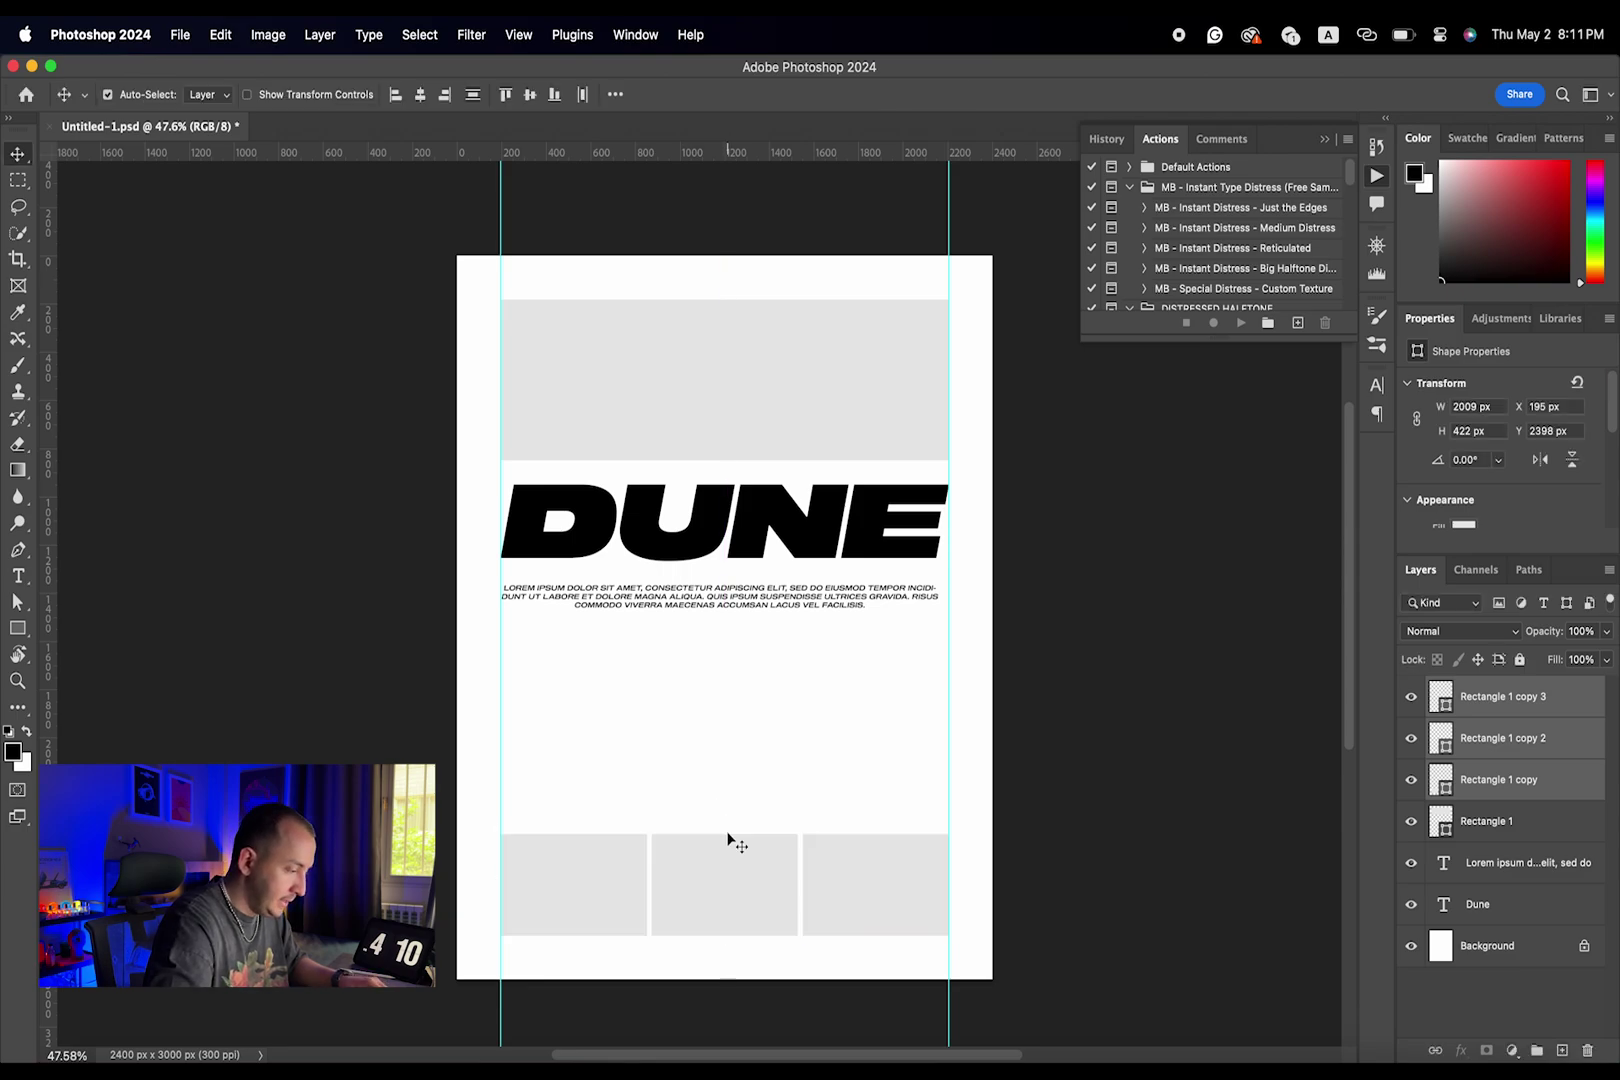
{"action": "left_click", "coordinate": [735, 780]}
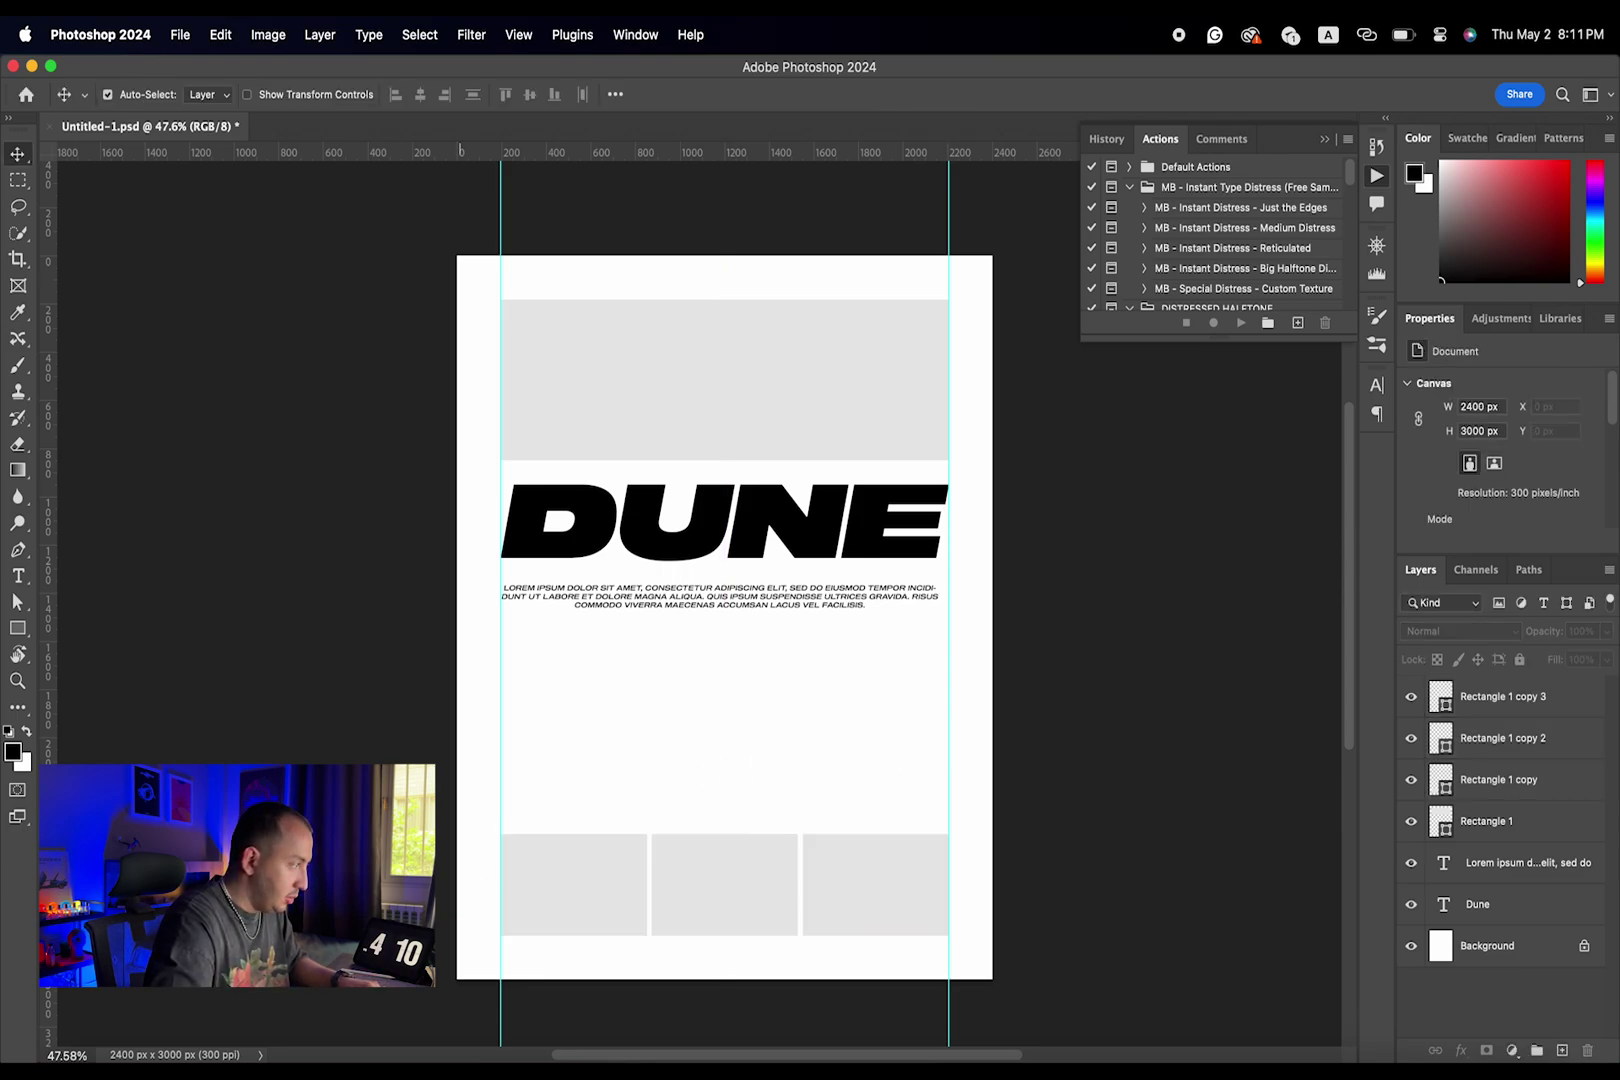
- Drag the black-and-white film still from the Dune2 folder onto the poster
{"action": "left_click", "coordinate": [82, 1058]}
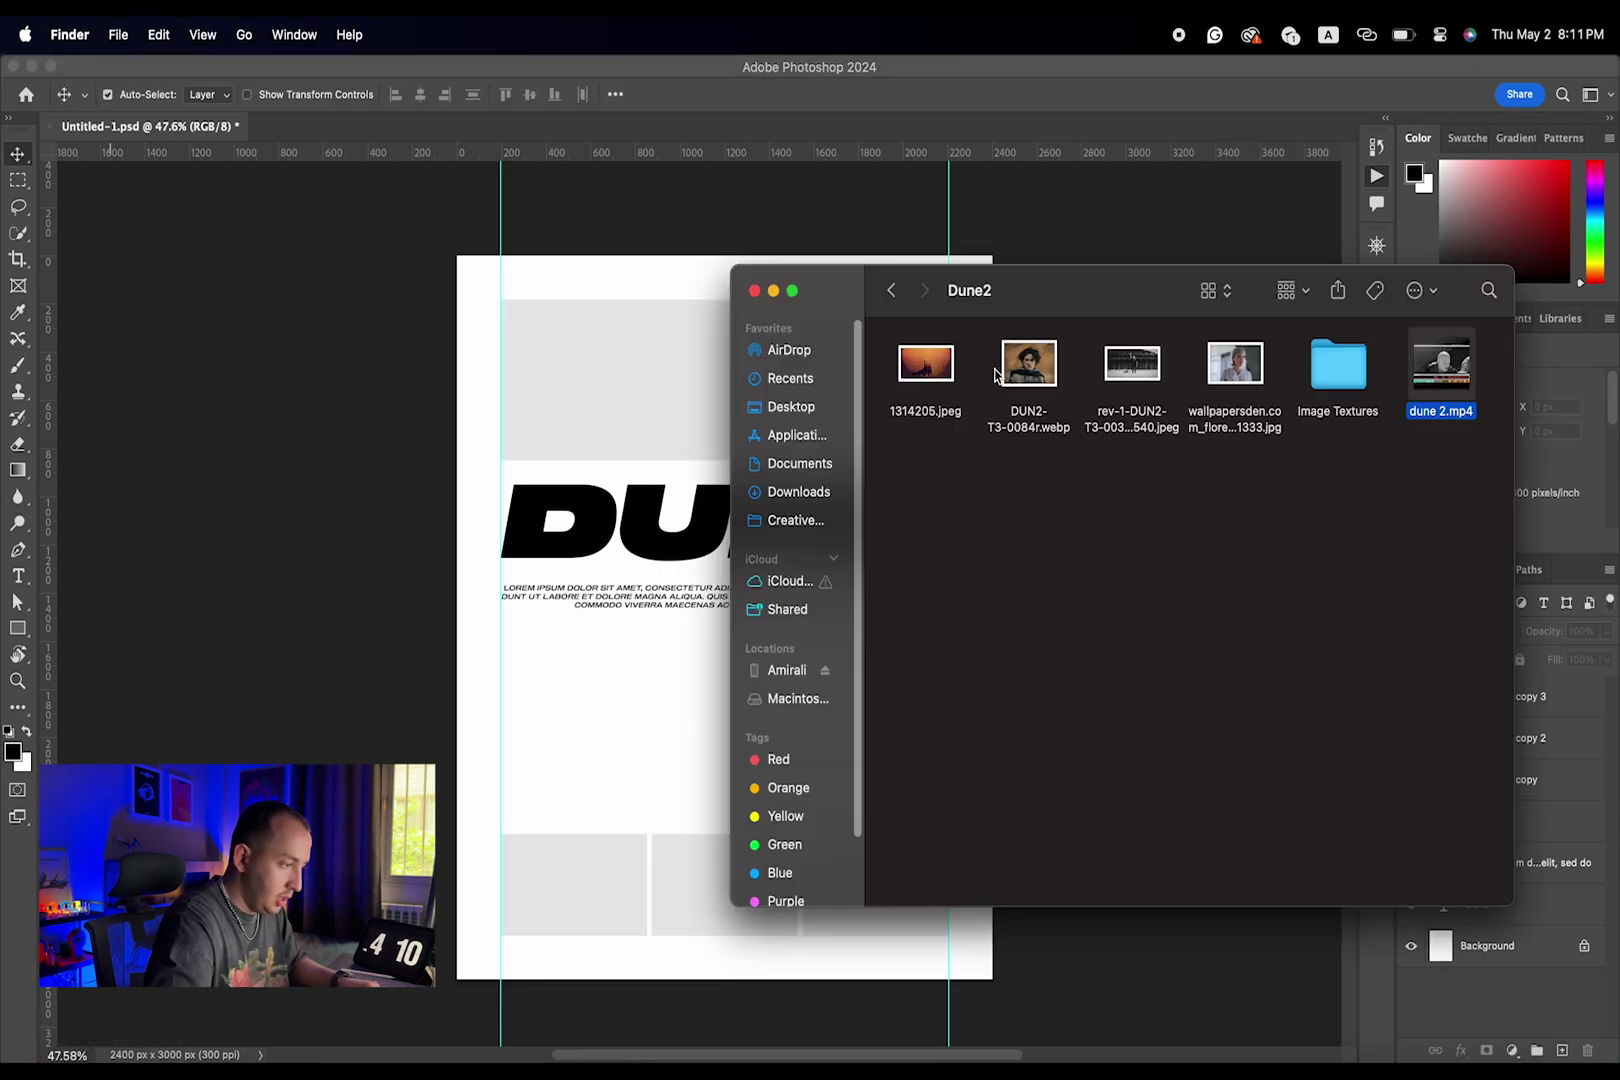
{"action": "left_click", "coordinate": [1127, 363]}
{"action": "left_click_drag", "start_coordinate": [1127, 363], "coordinate": [647, 707]}
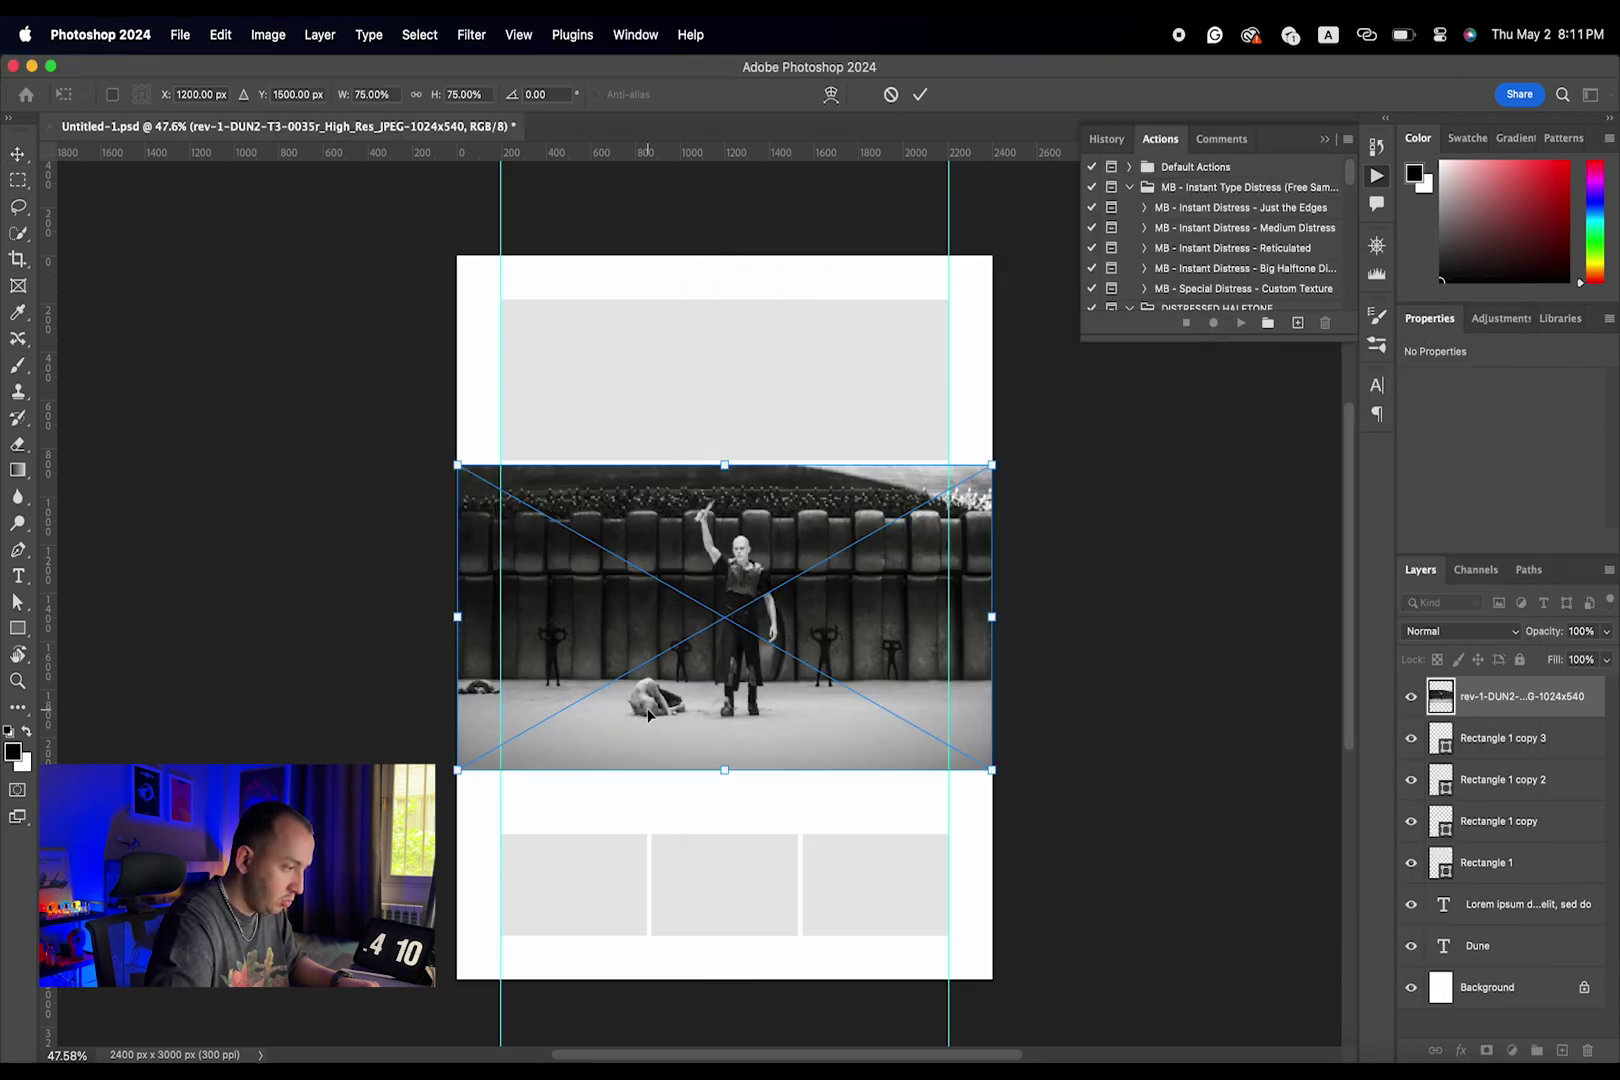
- Shrink the arena still and place it lower on the page
{"action": "left_click_drag", "start_coordinate": [745, 620], "coordinate": [746, 808]}
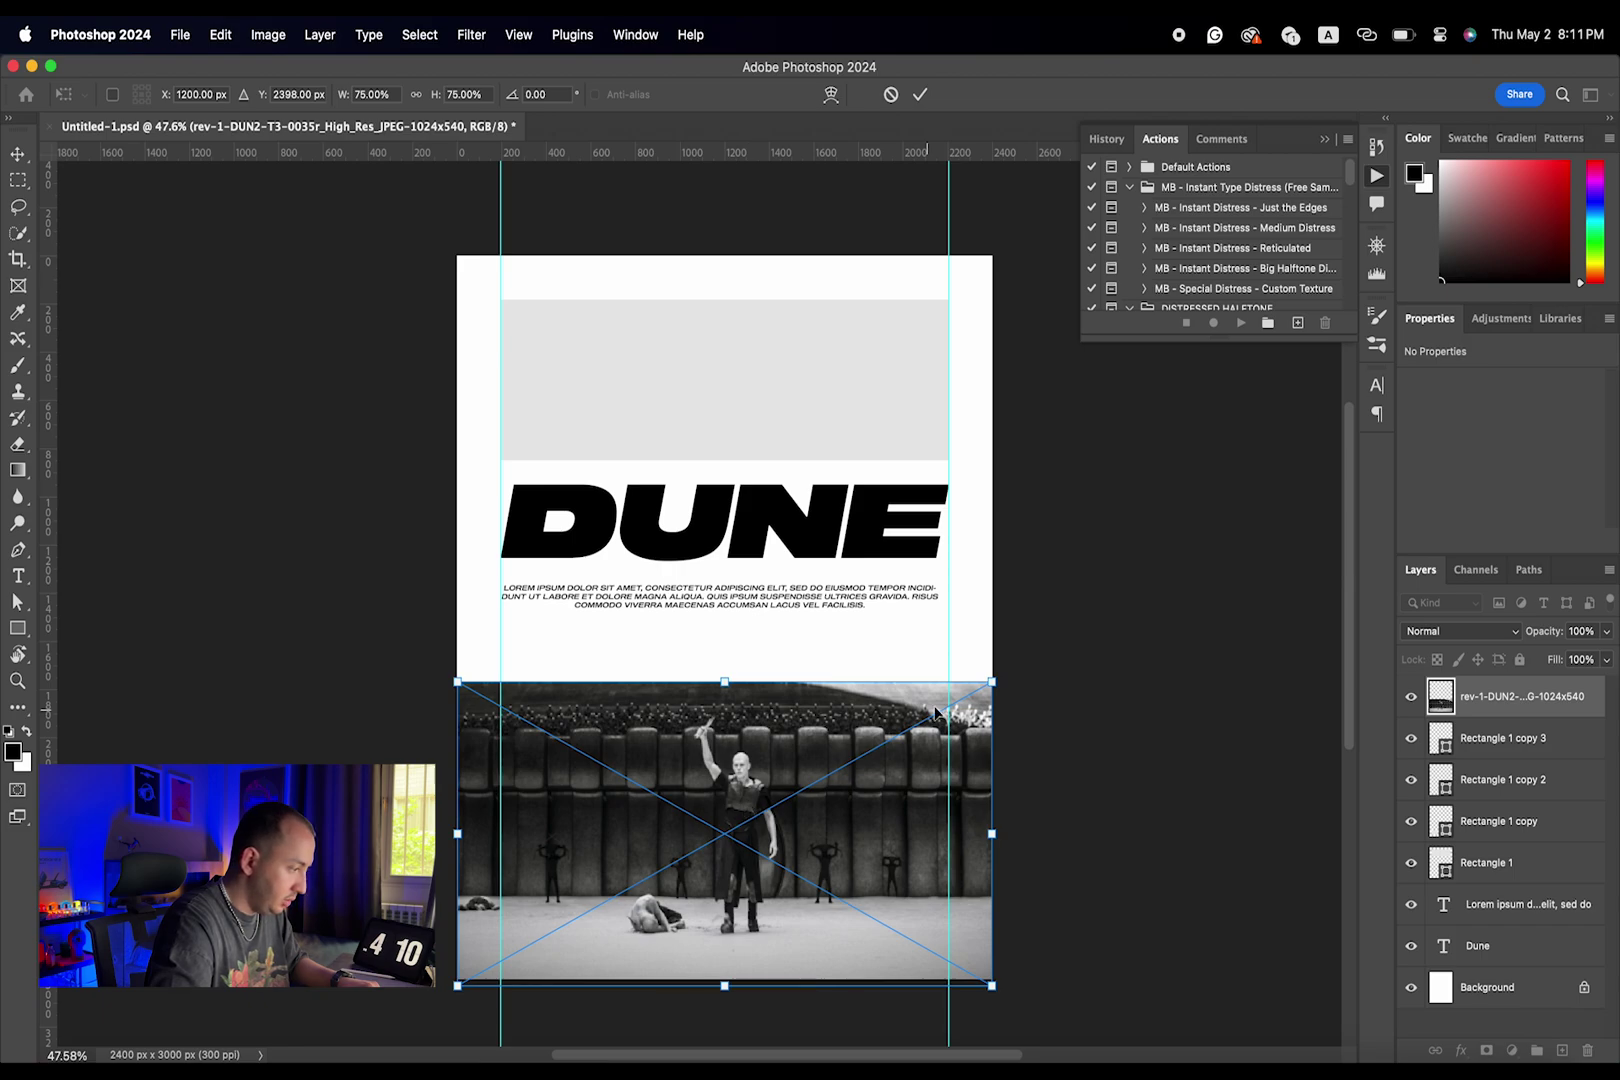
{"action": "left_click_drag", "start_coordinate": [985, 683], "coordinate": [868, 753]}
{"action": "left_click_drag", "start_coordinate": [800, 815], "coordinate": [797, 863]}
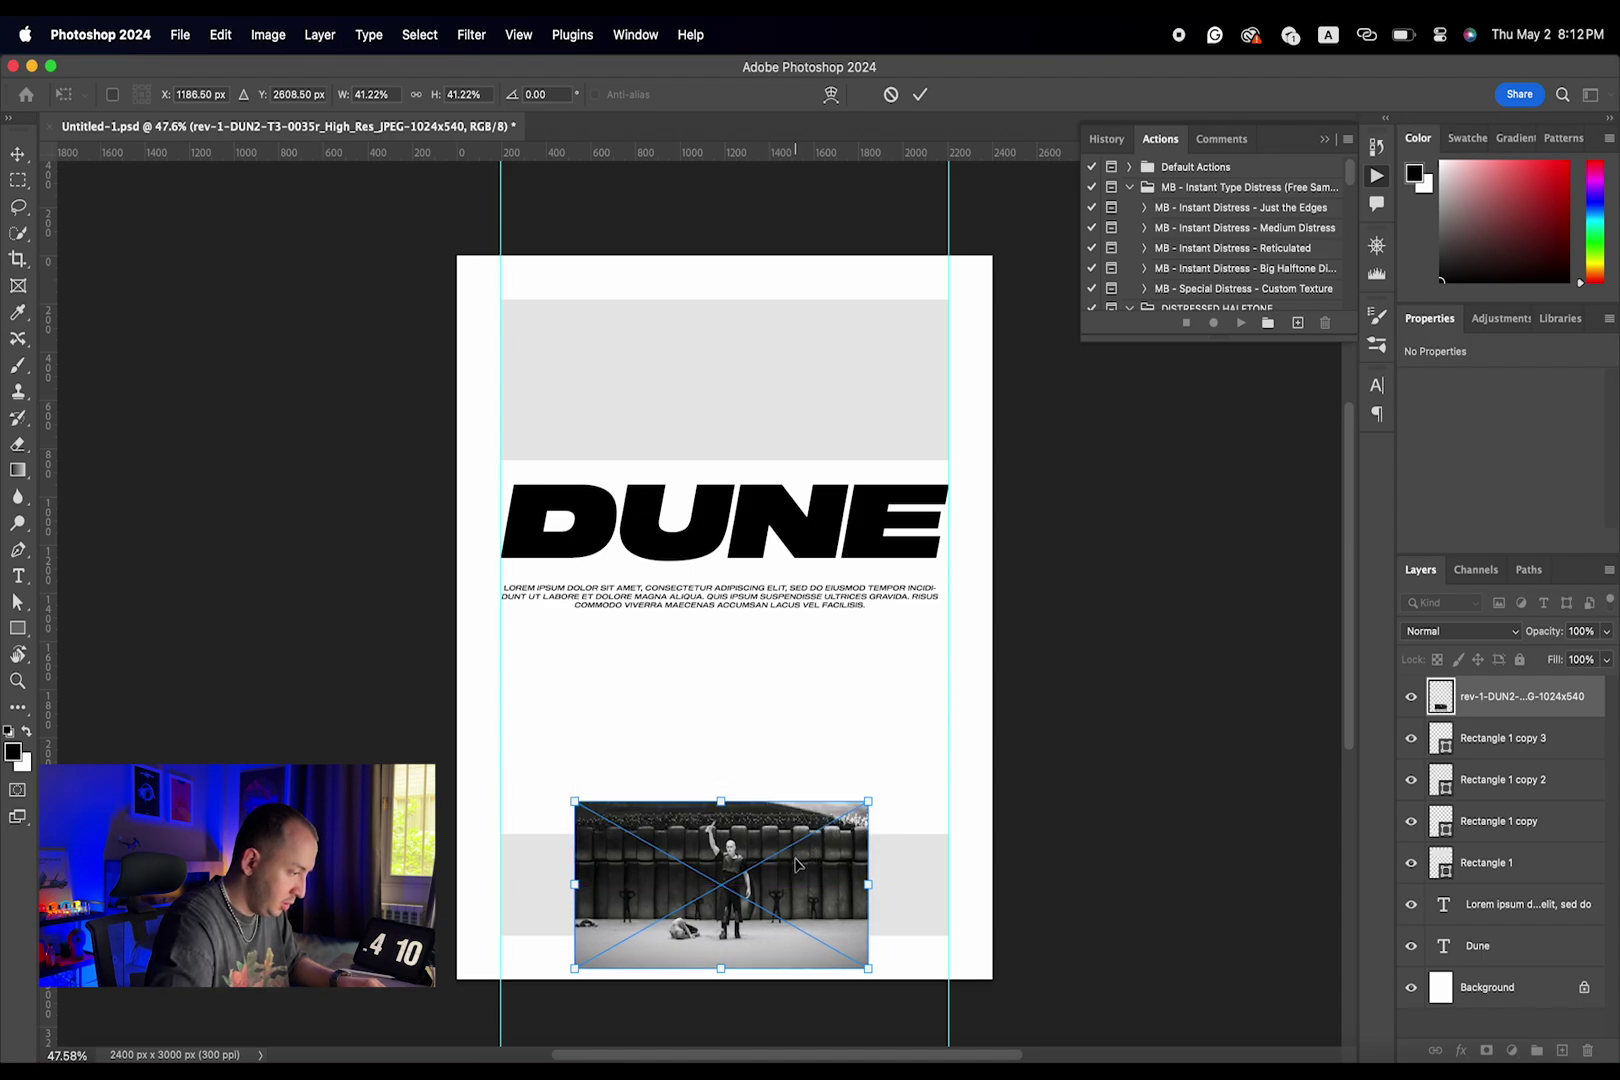
{"action": "key", "text": "Return"}
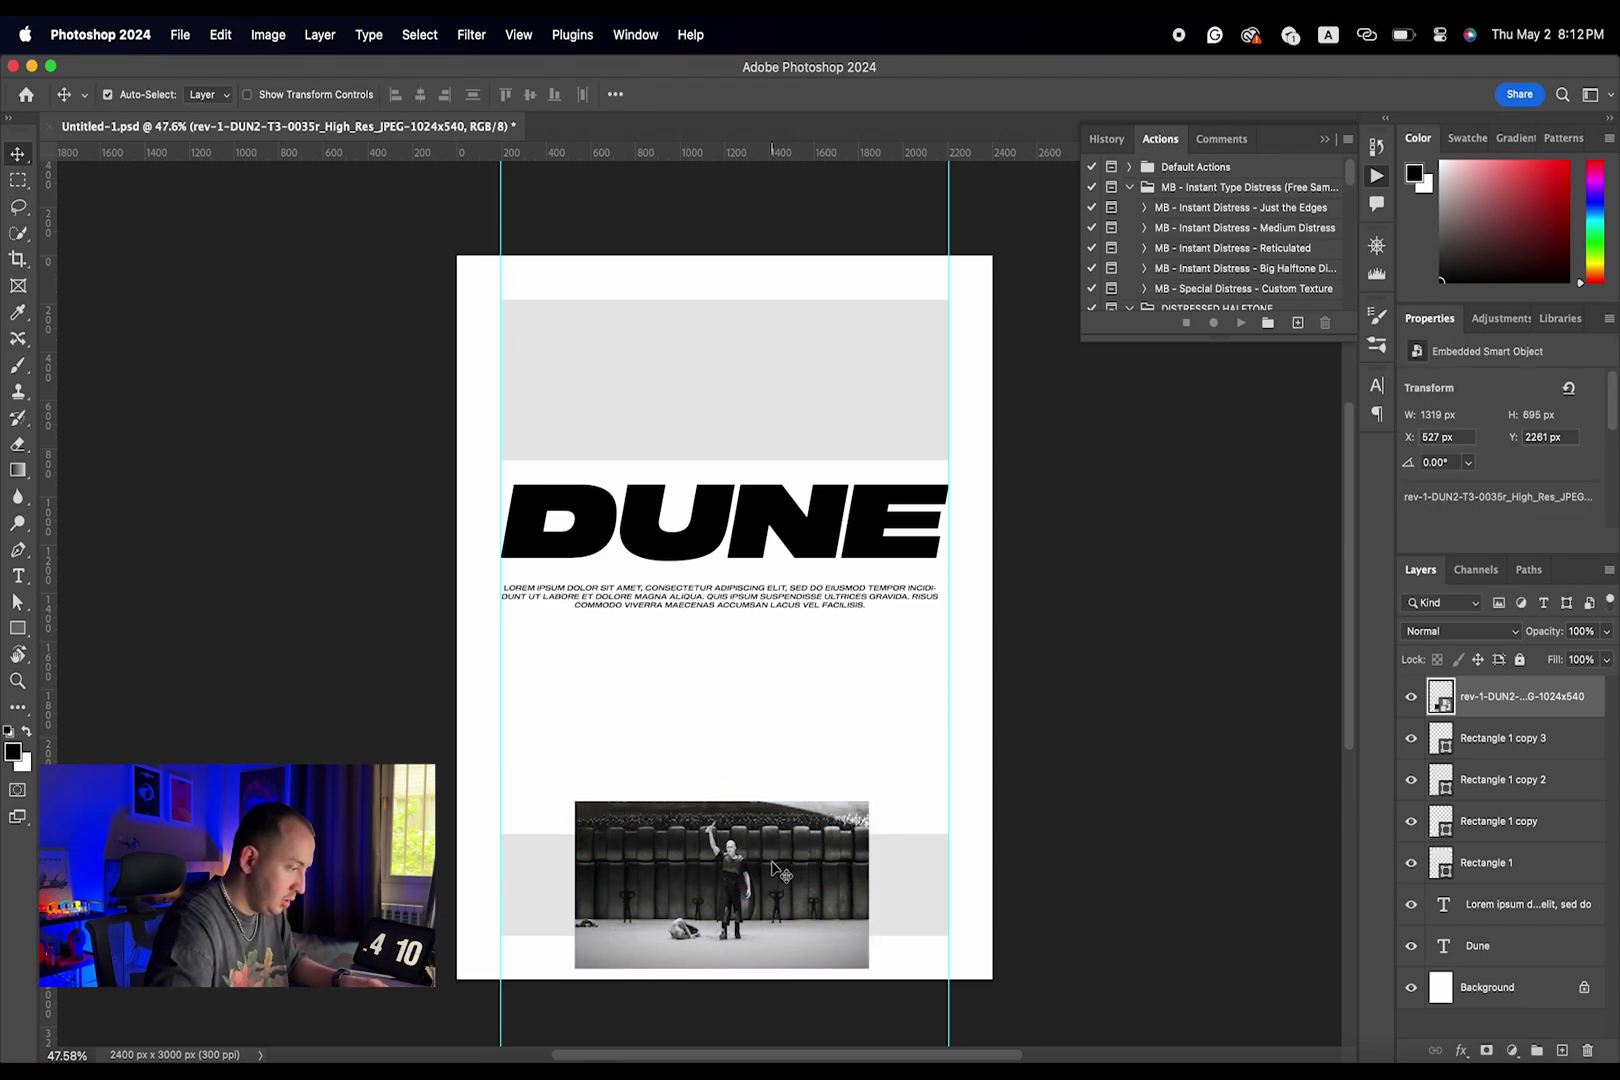
- Move the arena still's layer directly above the middle frame's Rectangle 1 copy 2 layer
{"action": "scroll", "coordinate": [800, 873], "scroll_direction": "down", "scroll_amount": 2}
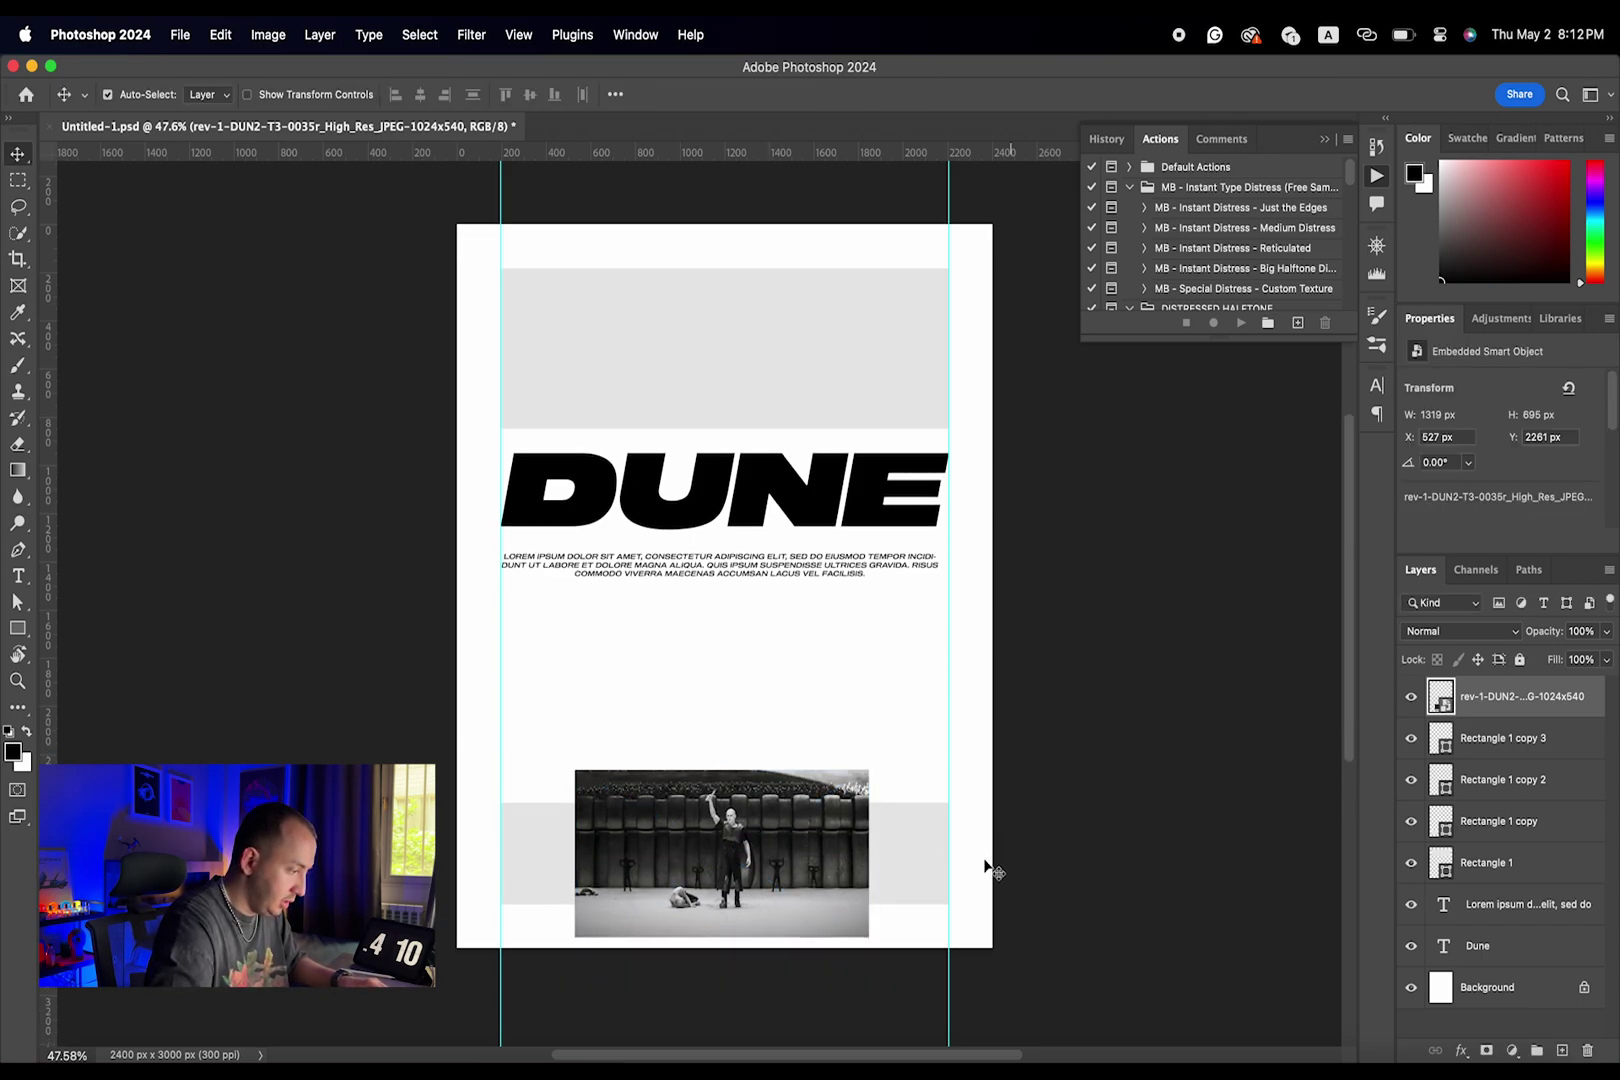
{"action": "left_click_drag", "start_coordinate": [786, 860], "coordinate": [811, 776]}
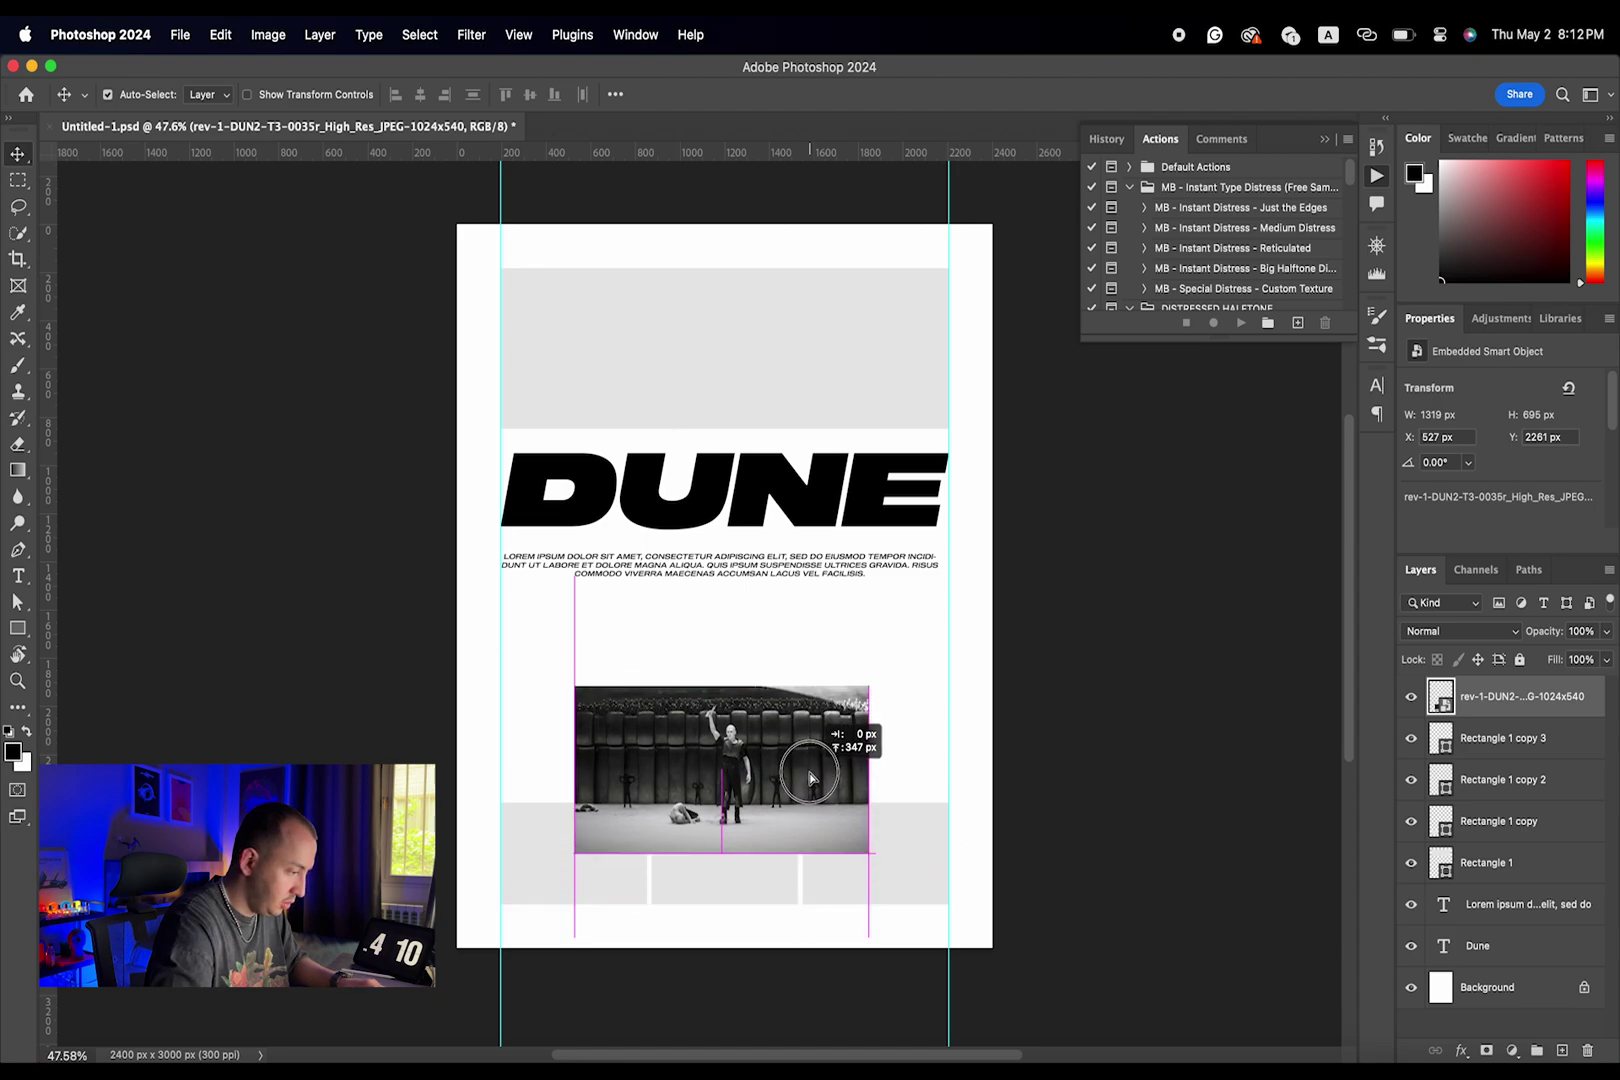
{"action": "left_click", "coordinate": [736, 897]}
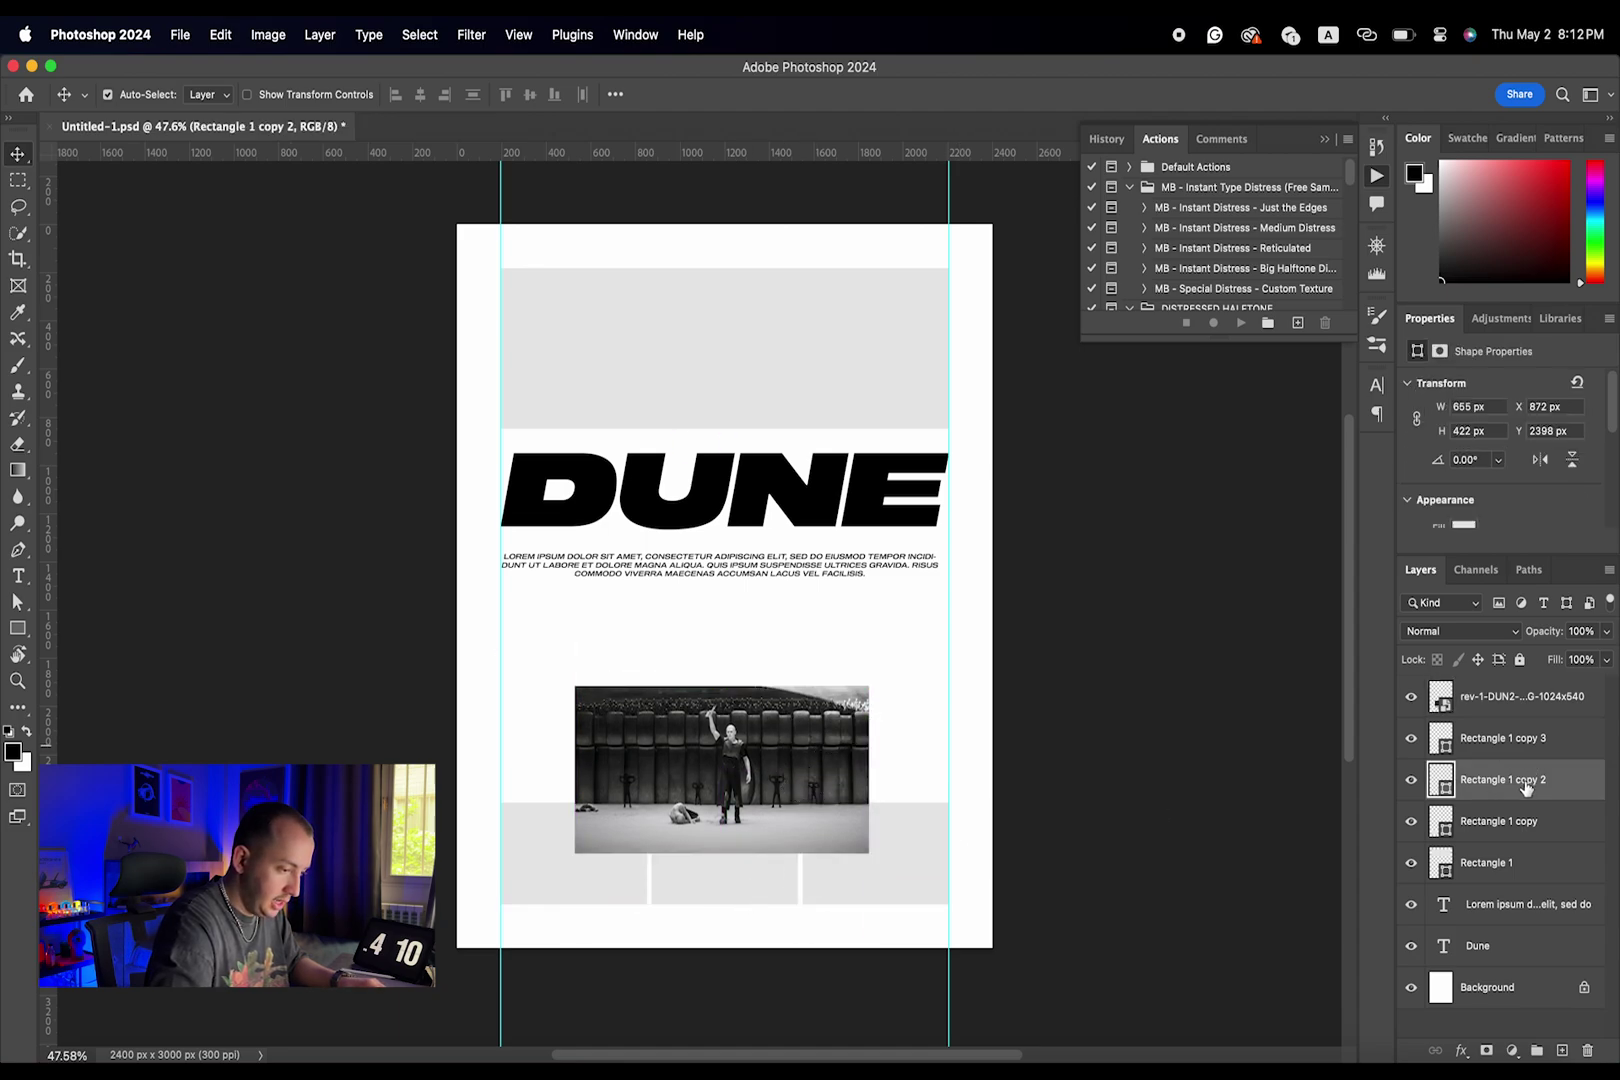
{"action": "left_click", "coordinate": [1516, 697]}
{"action": "left_click_drag", "start_coordinate": [1516, 697], "coordinate": [1484, 762]}
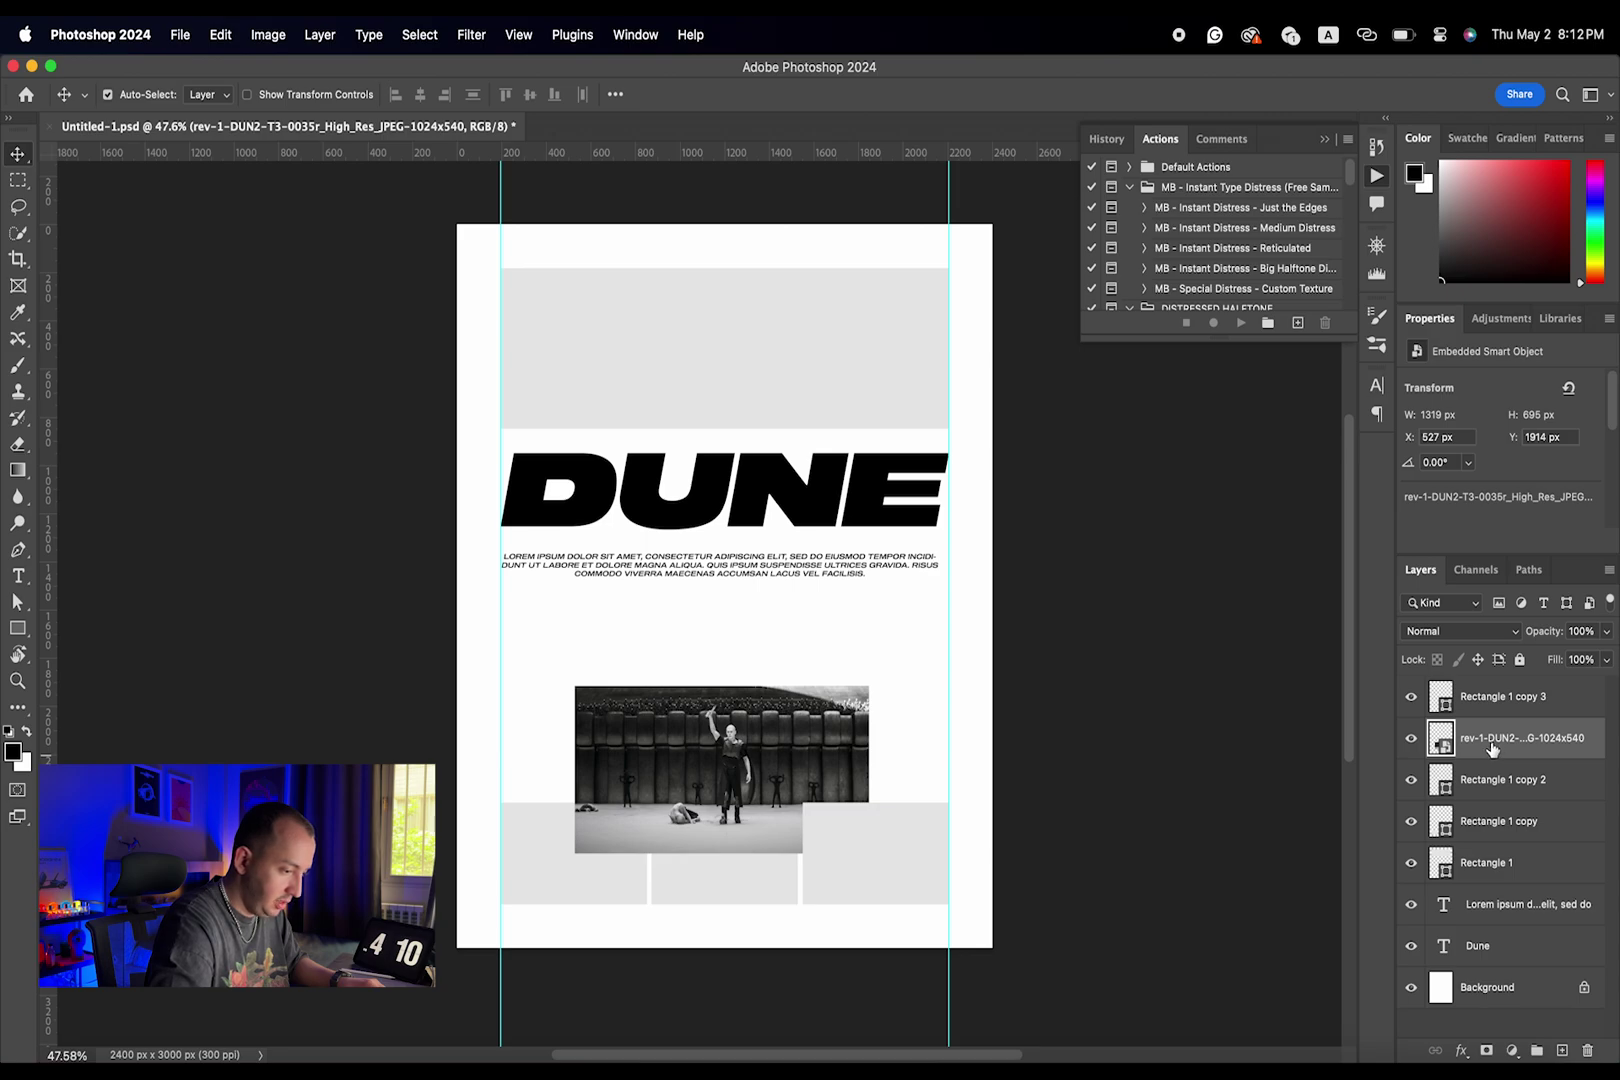
- Clip the arena still to the middle frame with Create Clipping Mask and shift it down inside
{"action": "right_click", "coordinate": [1488, 742]}
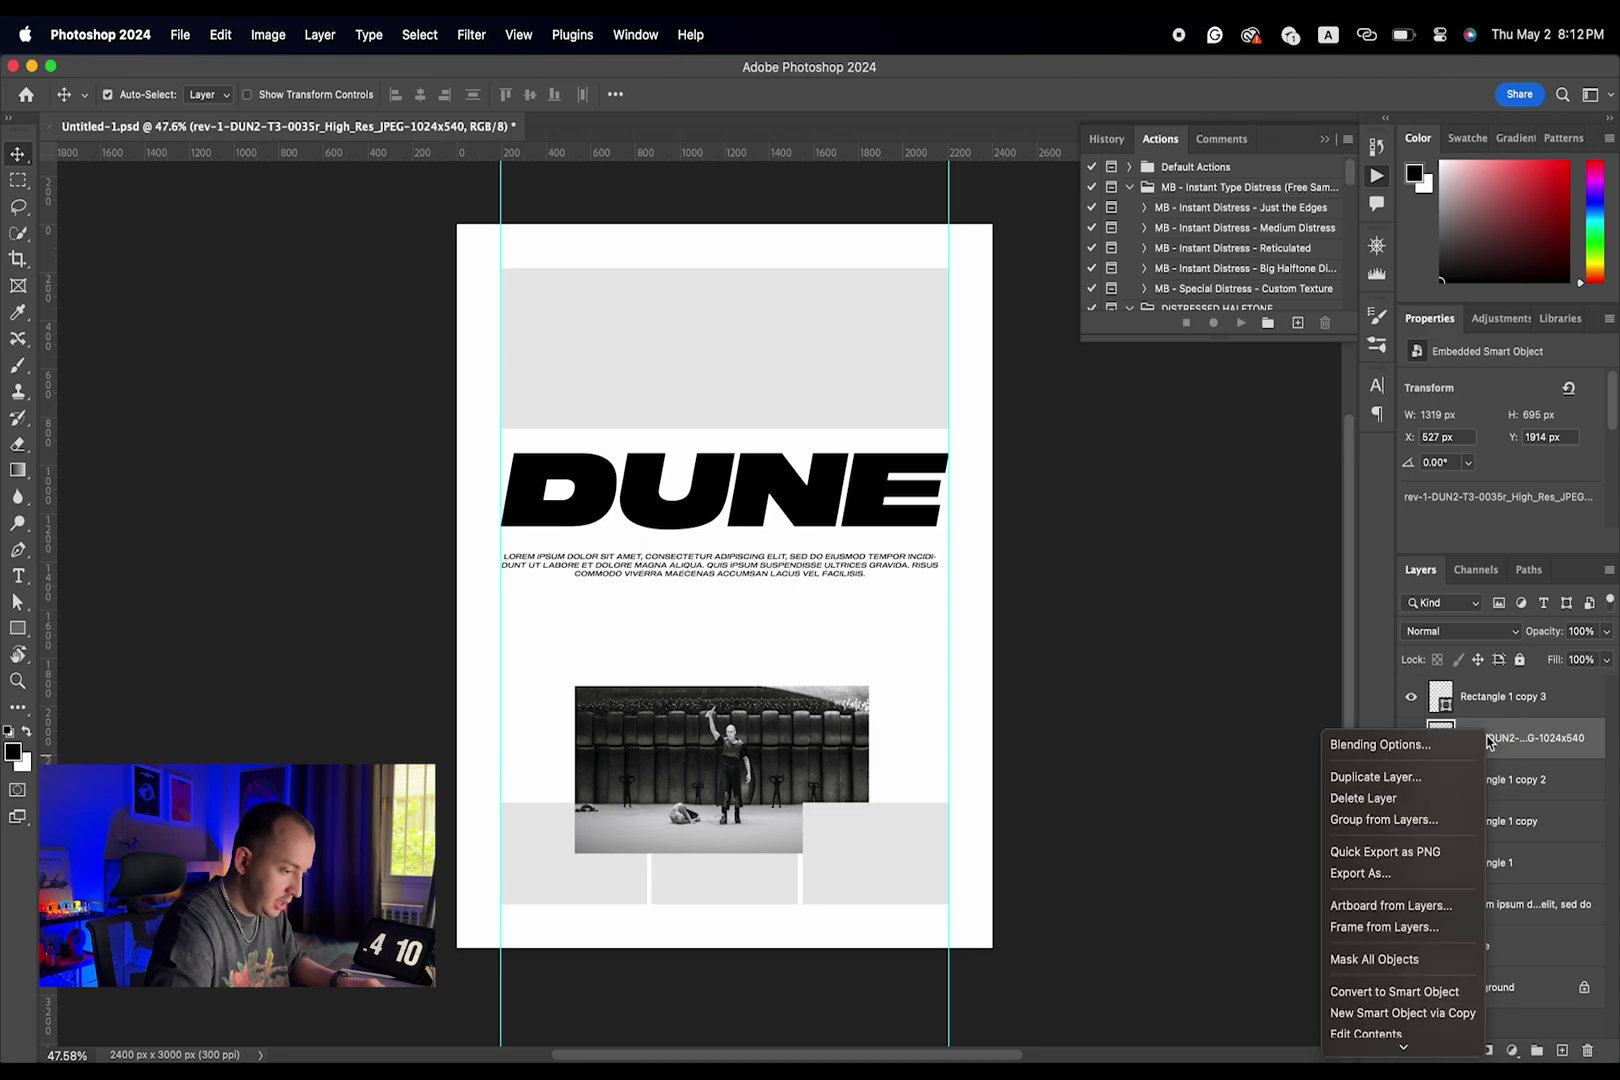
{"action": "mouse_move", "coordinate": [1410, 1048]}
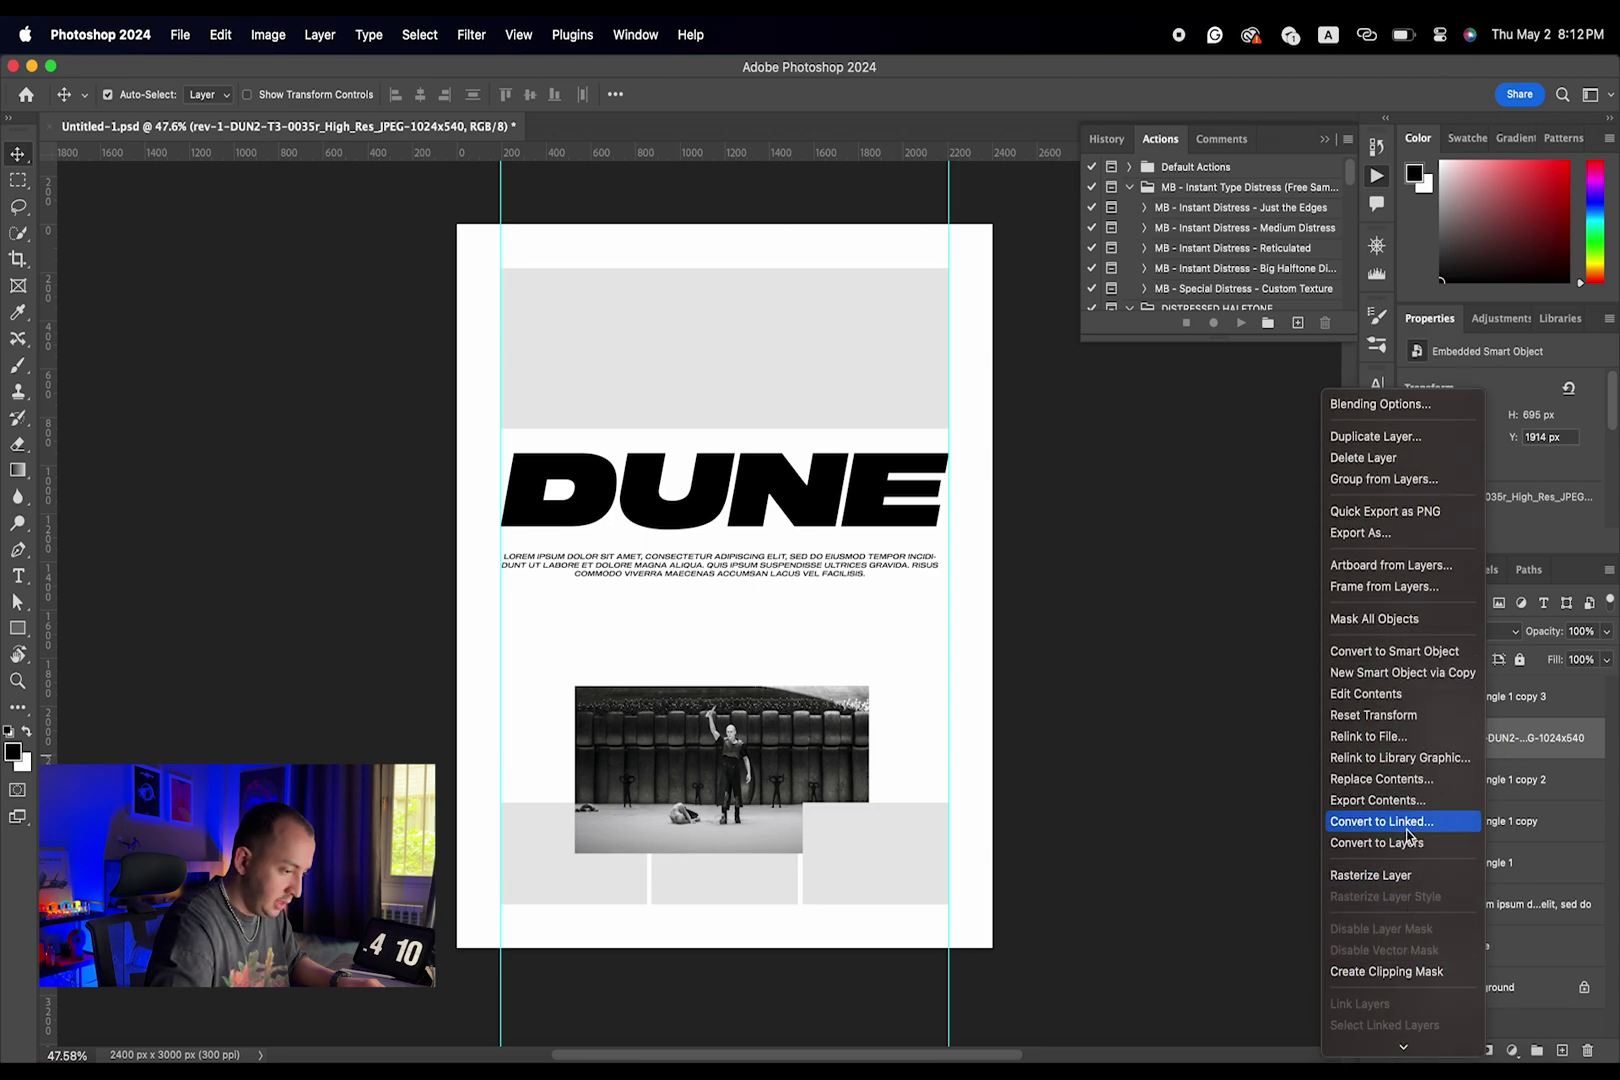
{"action": "left_click", "coordinate": [1410, 972]}
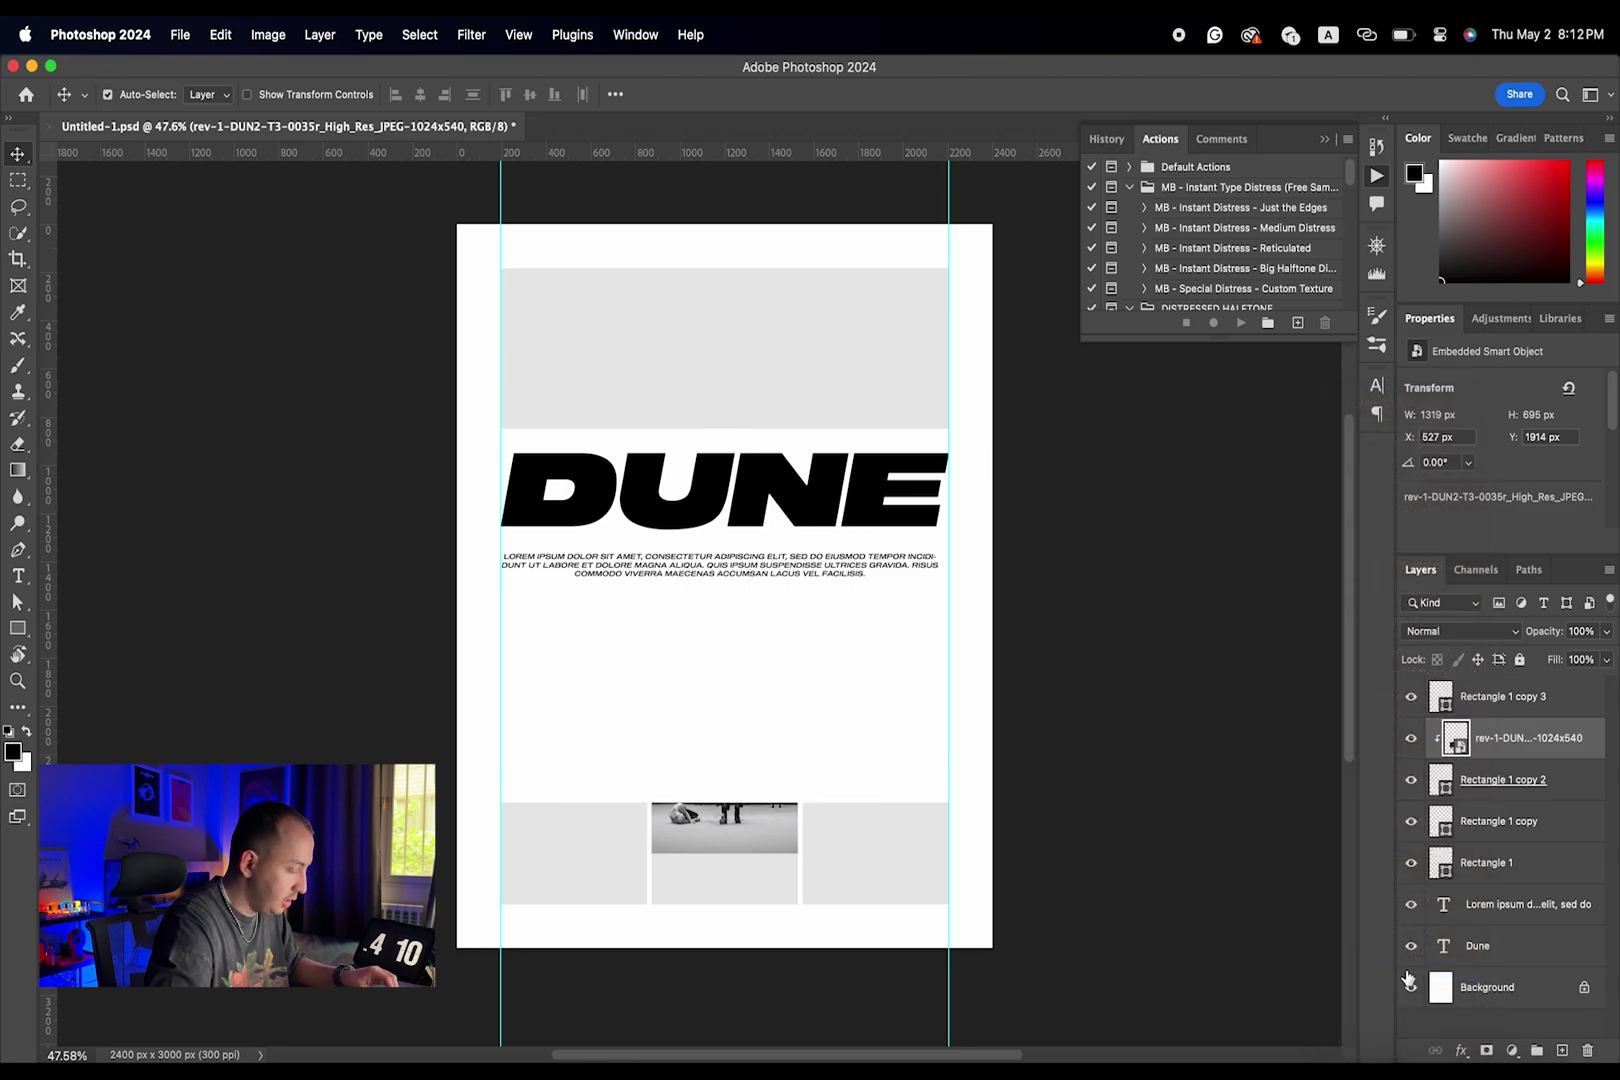
{"action": "left_click", "coordinate": [1513, 757], "text": "alt"}
{"action": "left_click", "coordinate": [1513, 755], "text": "alt"}
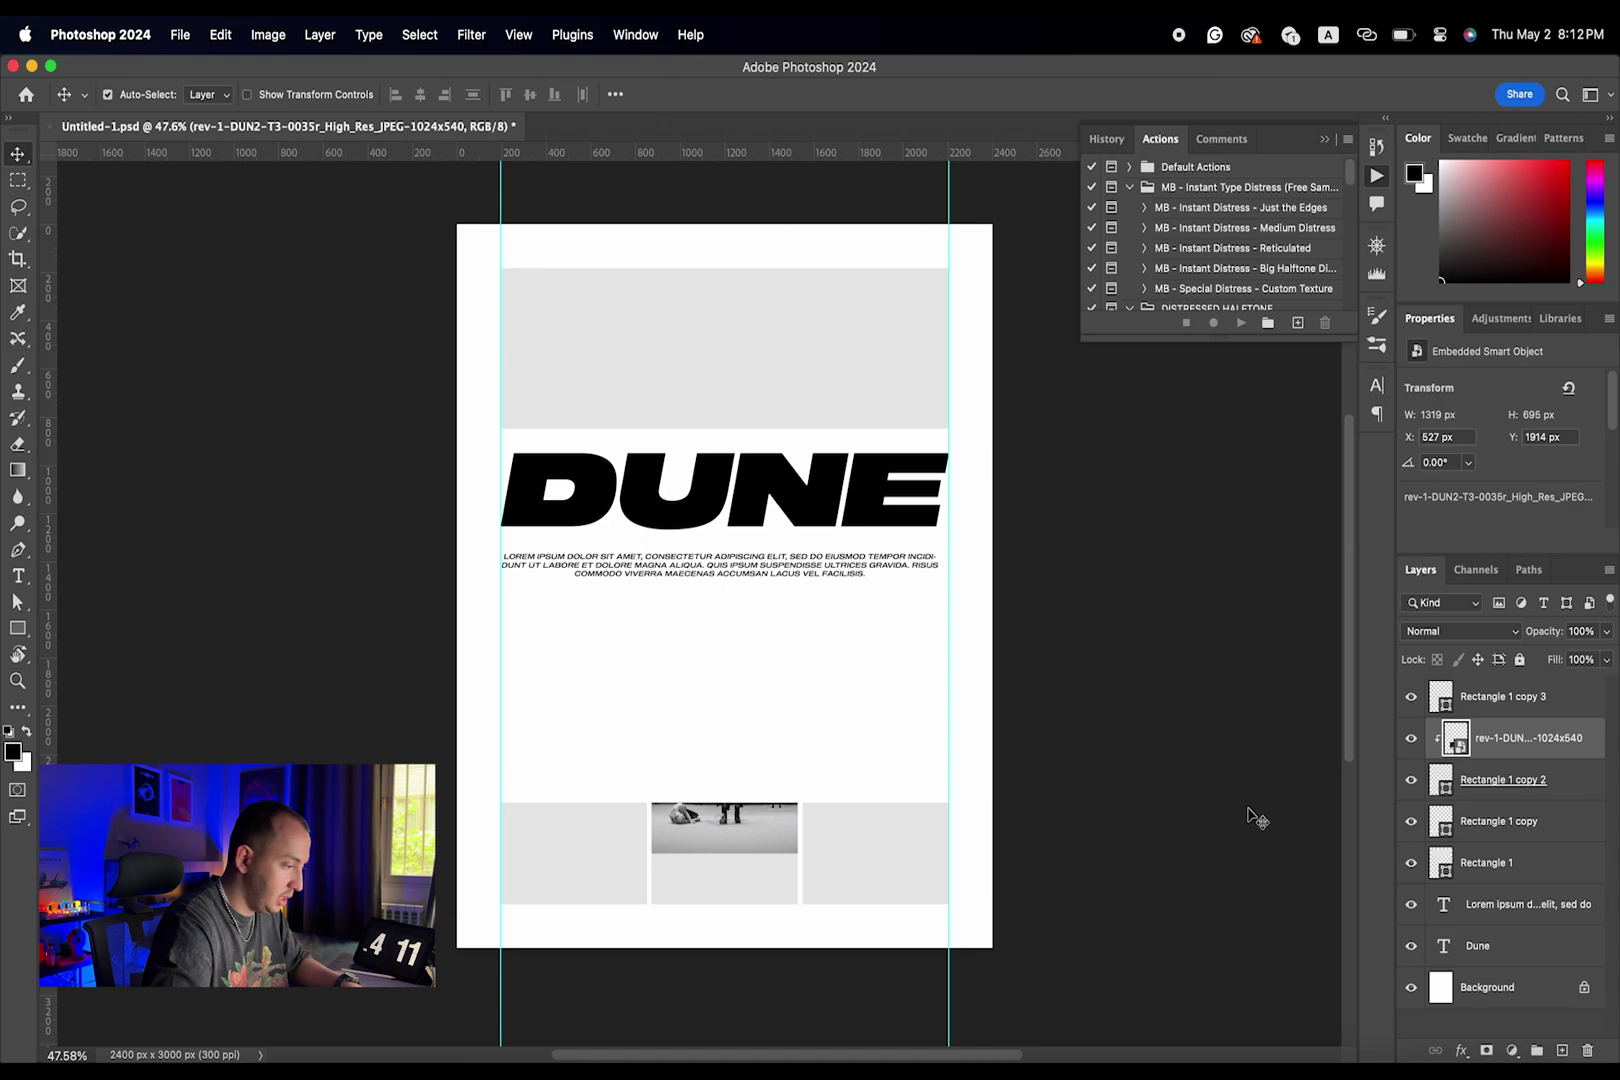
{"action": "left_click_drag", "start_coordinate": [762, 828], "coordinate": [759, 921]}
- Shrink the arena still to fit the middle frame
{"action": "key", "text": "super+t"}
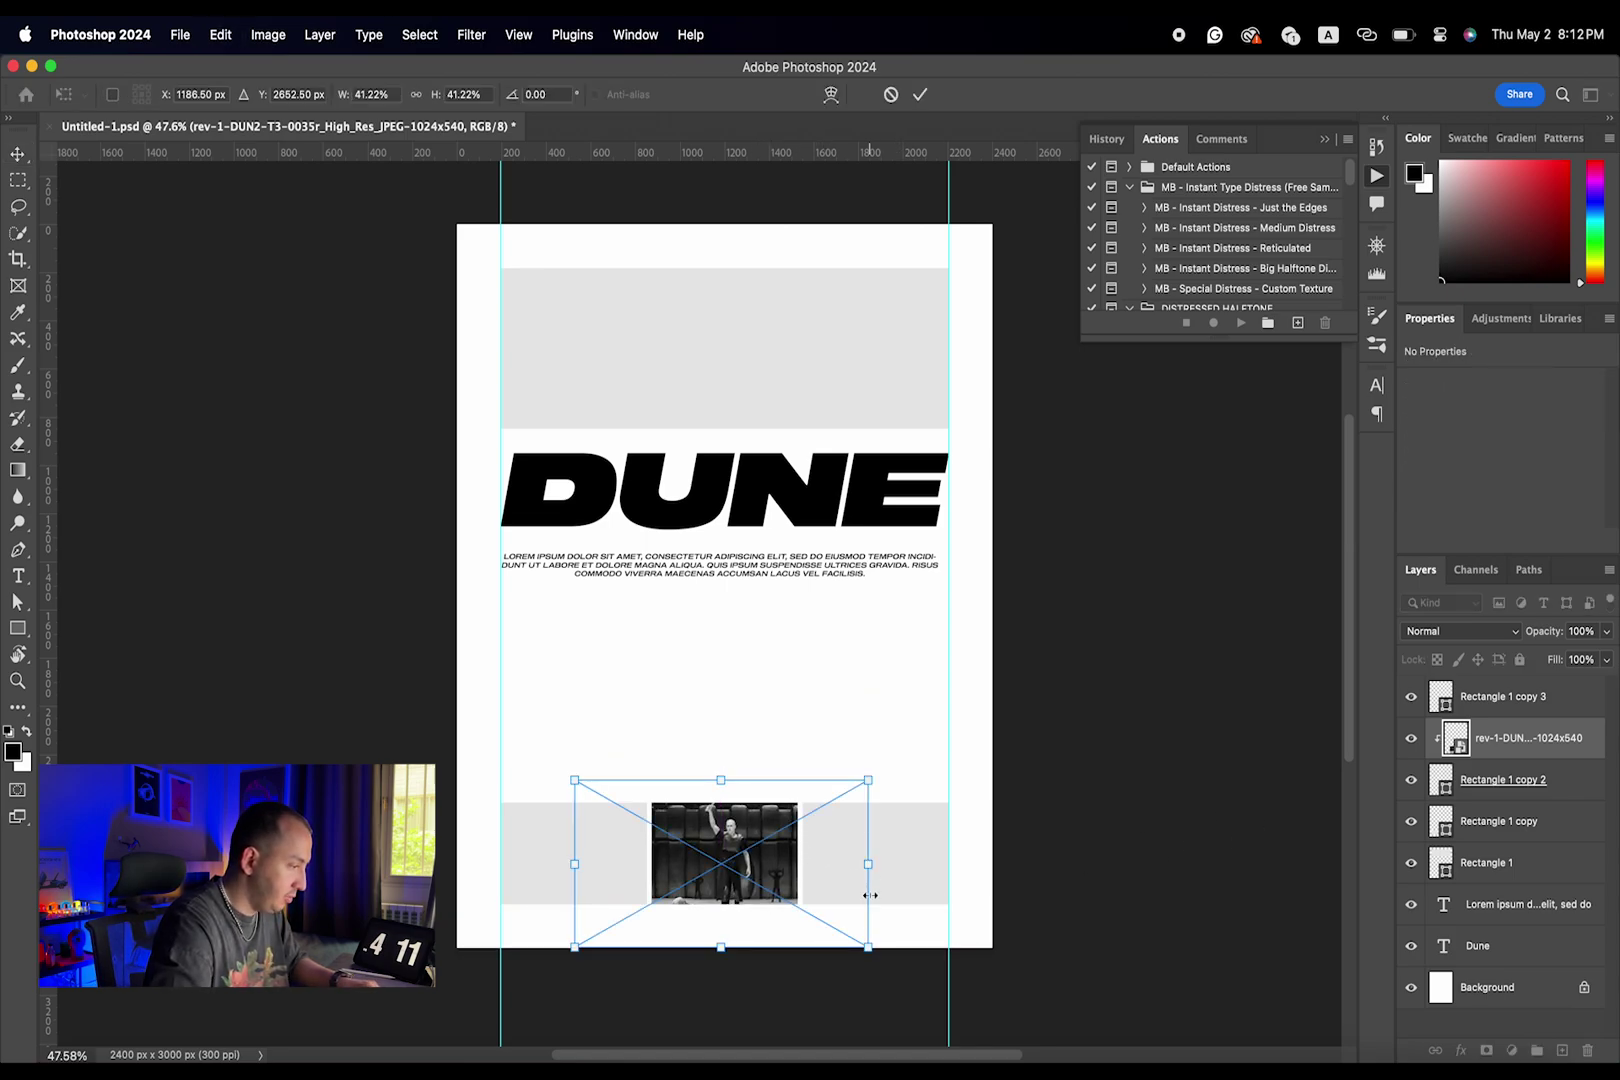
{"action": "left_click_drag", "start_coordinate": [866, 946], "coordinate": [805, 905]}
{"action": "key", "text": "super+Tab"}
- Place the woman's still, clip it to the right frame and scale it to fit
{"action": "left_click_drag", "start_coordinate": [1157, 362], "coordinate": [871, 839]}
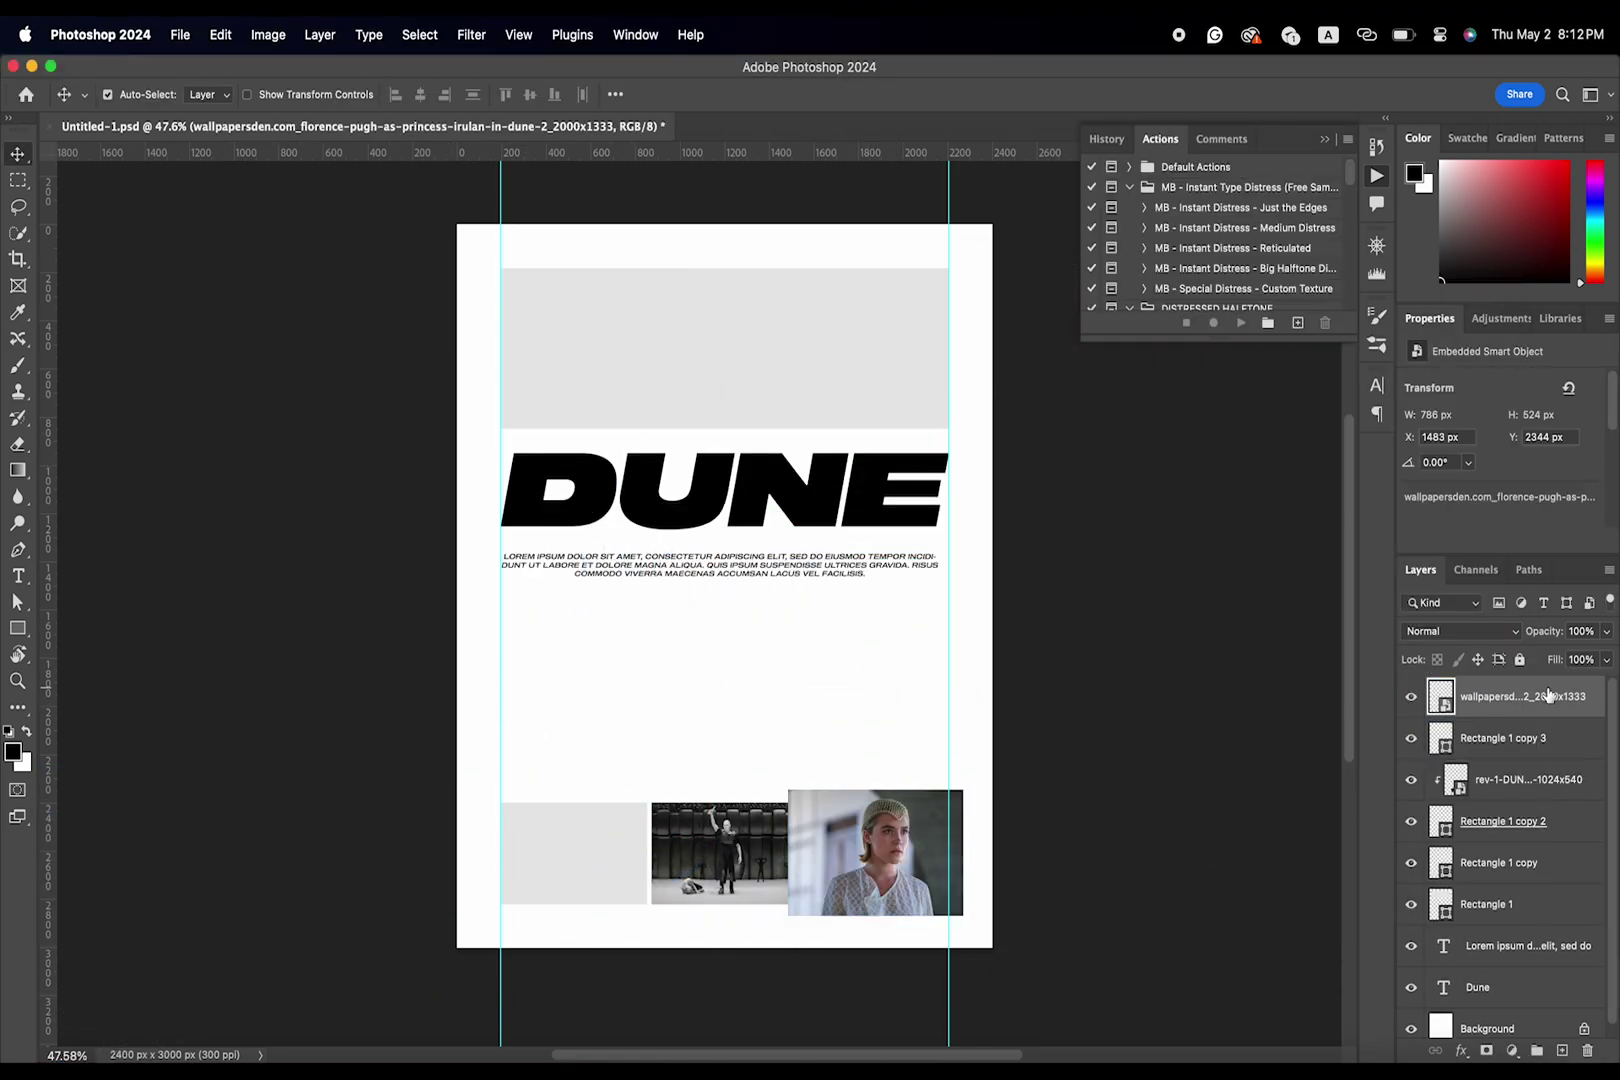
{"action": "left_click", "coordinate": [1525, 718], "text": "alt"}
{"action": "key", "text": "super+t"}
{"action": "left_click_drag", "start_coordinate": [963, 790], "coordinate": [948, 800]}
{"action": "key", "text": "Return"}
{"action": "key", "text": "super+Tab"}
- Place the curly-haired young man's still, scale it and clip it into the left frame
{"action": "left_click_drag", "start_coordinate": [1019, 433], "coordinate": [724, 585]}
{"action": "left_click_drag", "start_coordinate": [994, 803], "coordinate": [716, 796]}
{"action": "left_click_drag", "start_coordinate": [630, 723], "coordinate": [575, 845]}
{"action": "key", "text": "Return"}
{"action": "left_click_drag", "start_coordinate": [1556, 700], "coordinate": [1554, 875]}
{"action": "left_click", "coordinate": [1555, 845], "text": "alt"}
{"action": "left_click", "coordinate": [735, 806]}
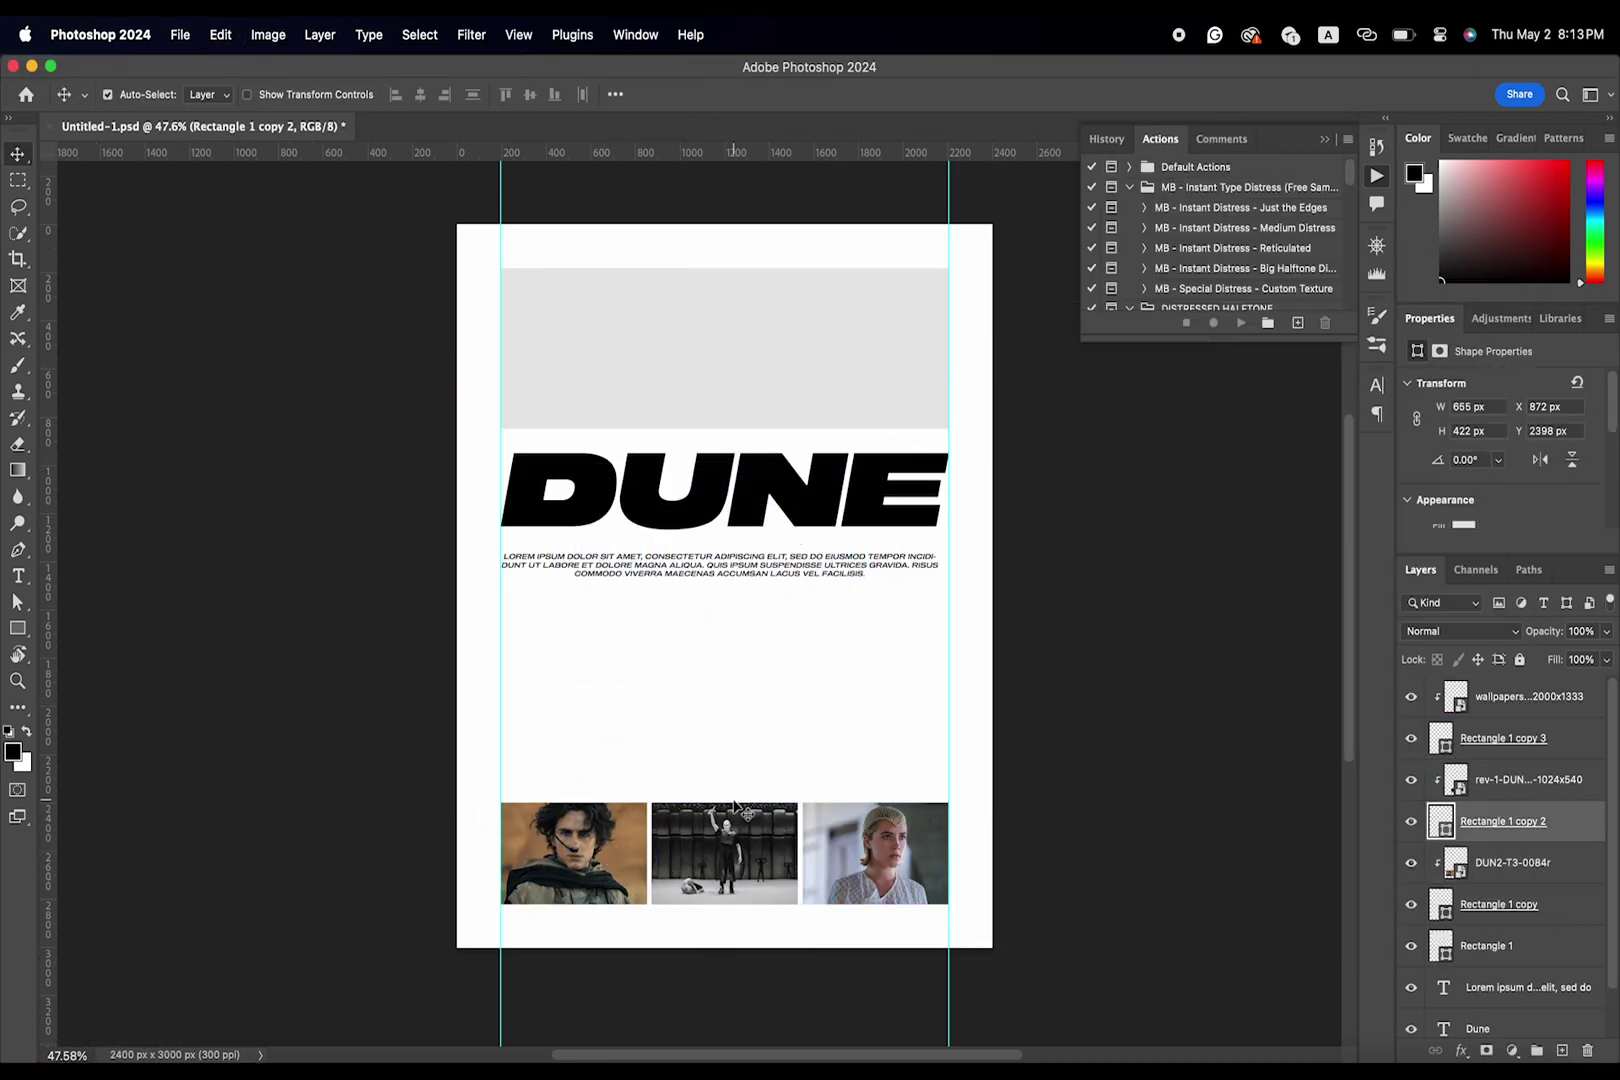
{"action": "left_click", "coordinate": [635, 815]}
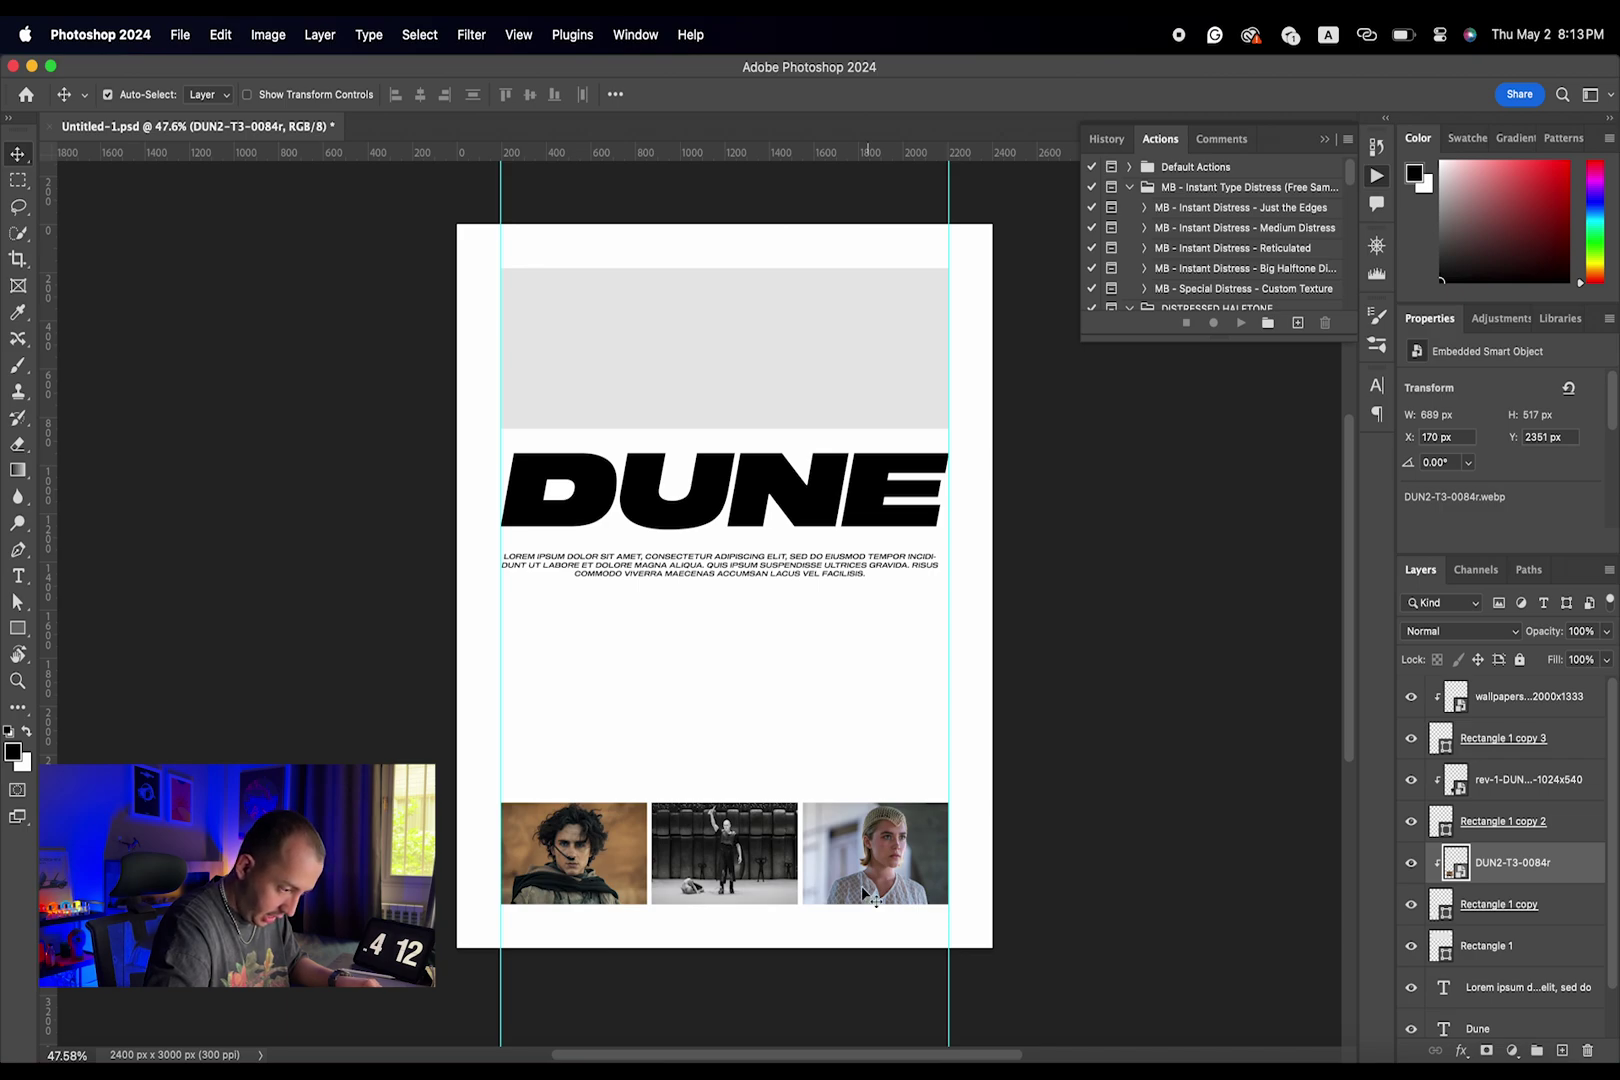
{"action": "scroll", "coordinate": [862, 875], "scroll_direction": "right", "scroll_amount": 2}
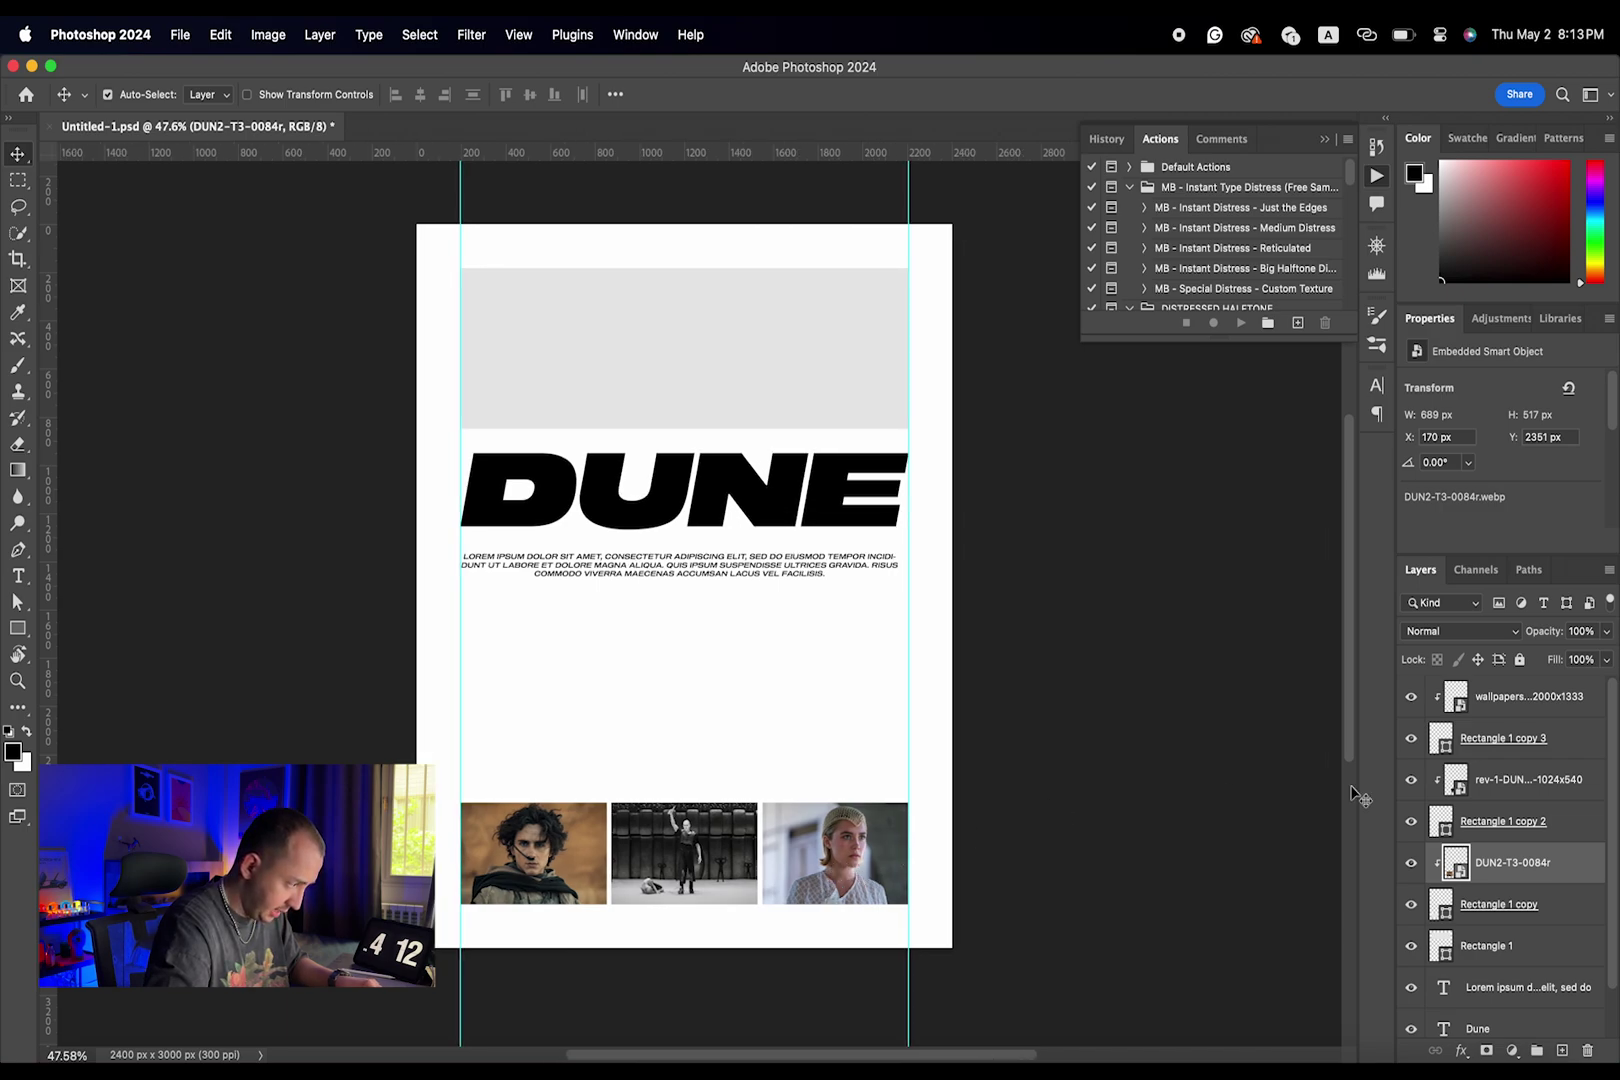
{"action": "left_click", "coordinate": [1567, 916]}
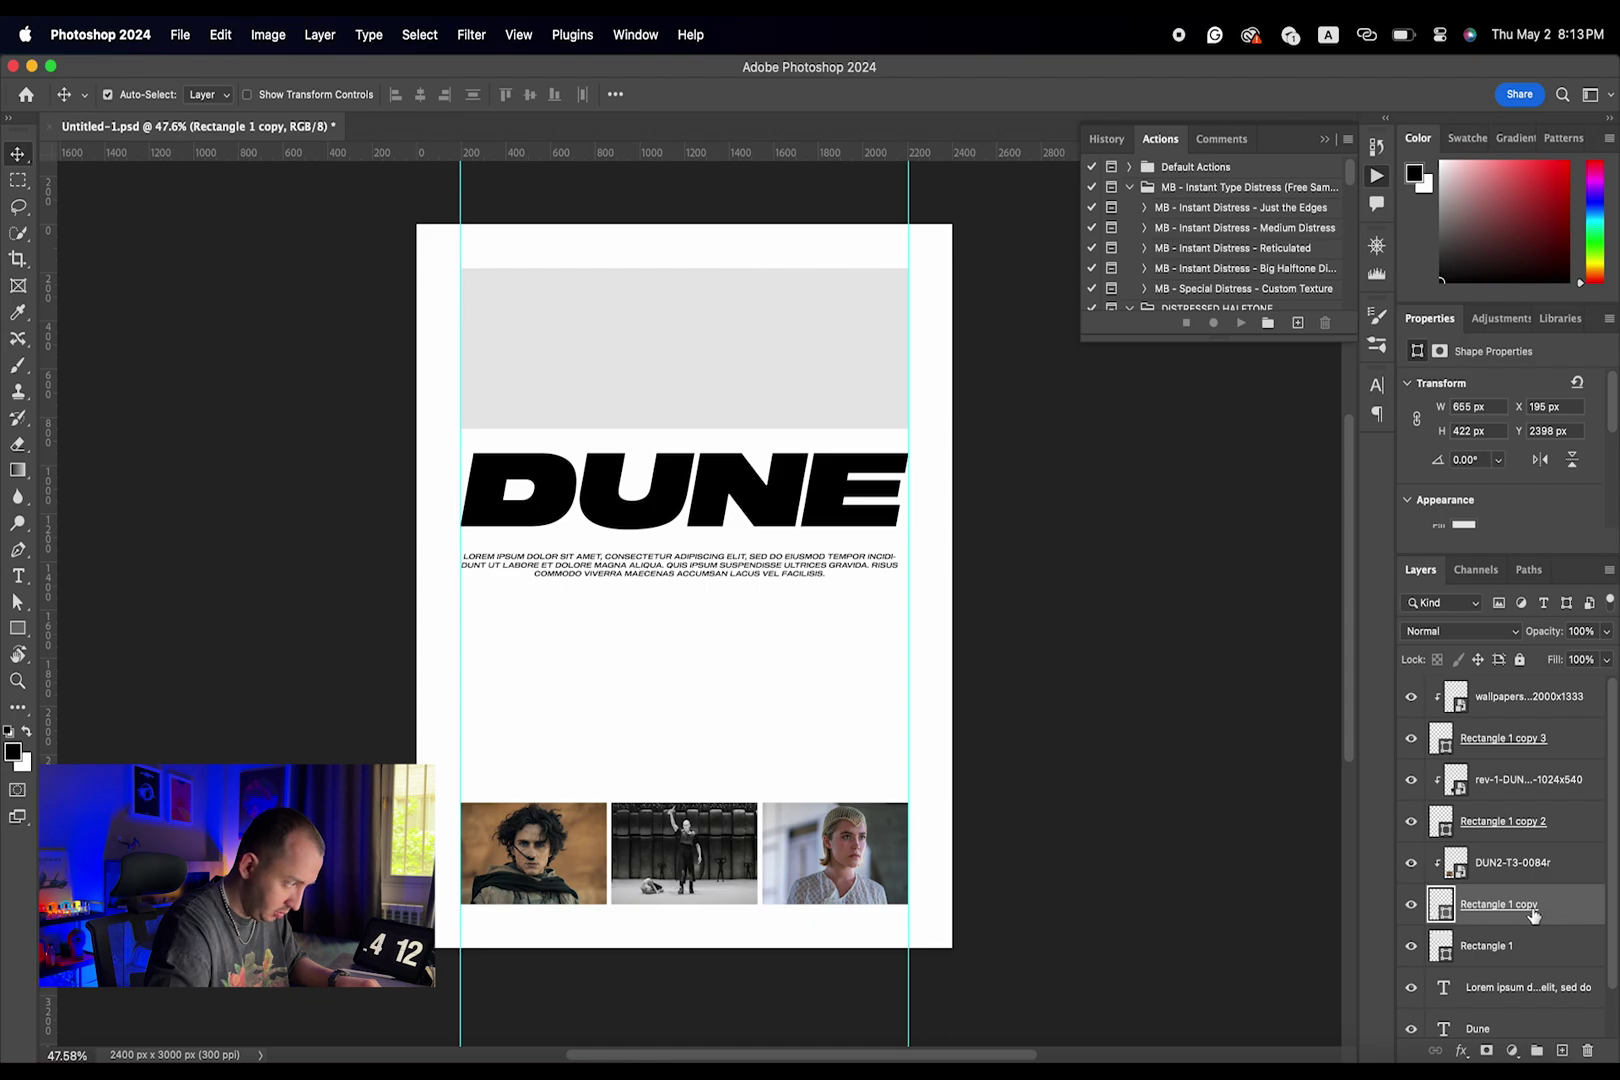
- Apply a Displace filter to the left frame, converting it to a smart object
{"action": "left_click", "coordinate": [1411, 906]}
{"action": "left_click", "coordinate": [1411, 906]}
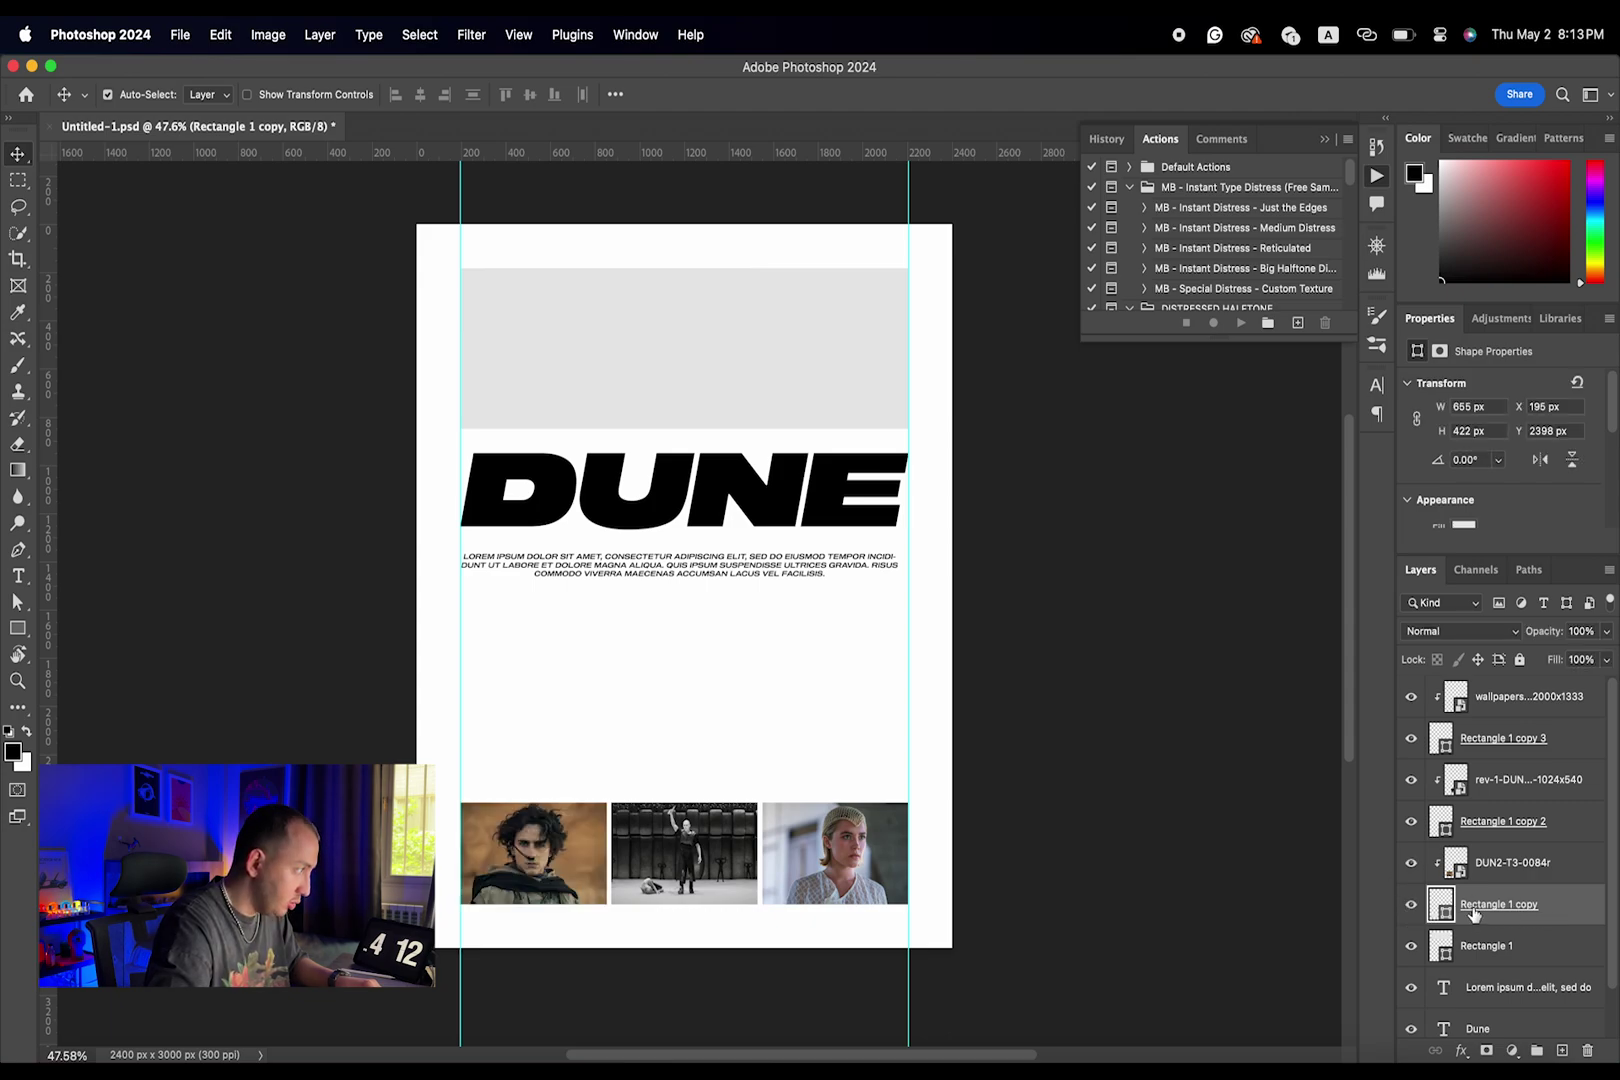
{"action": "left_click", "coordinate": [471, 34]}
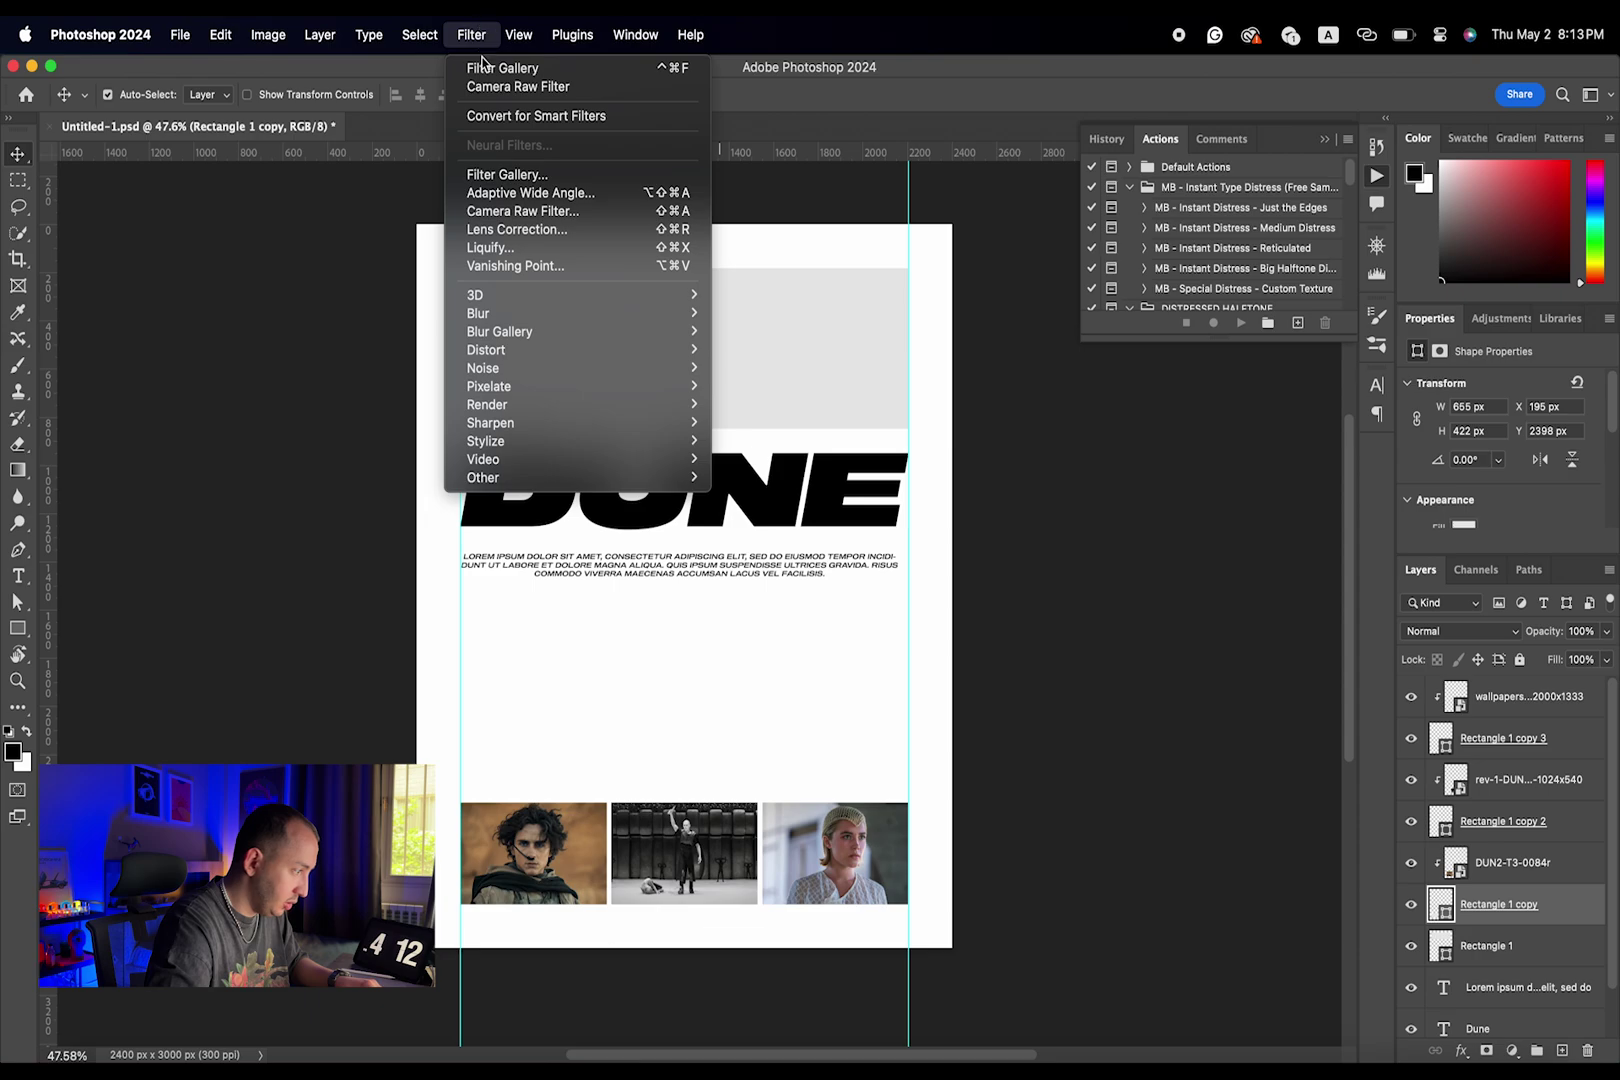
{"action": "mouse_move", "coordinate": [505, 372]}
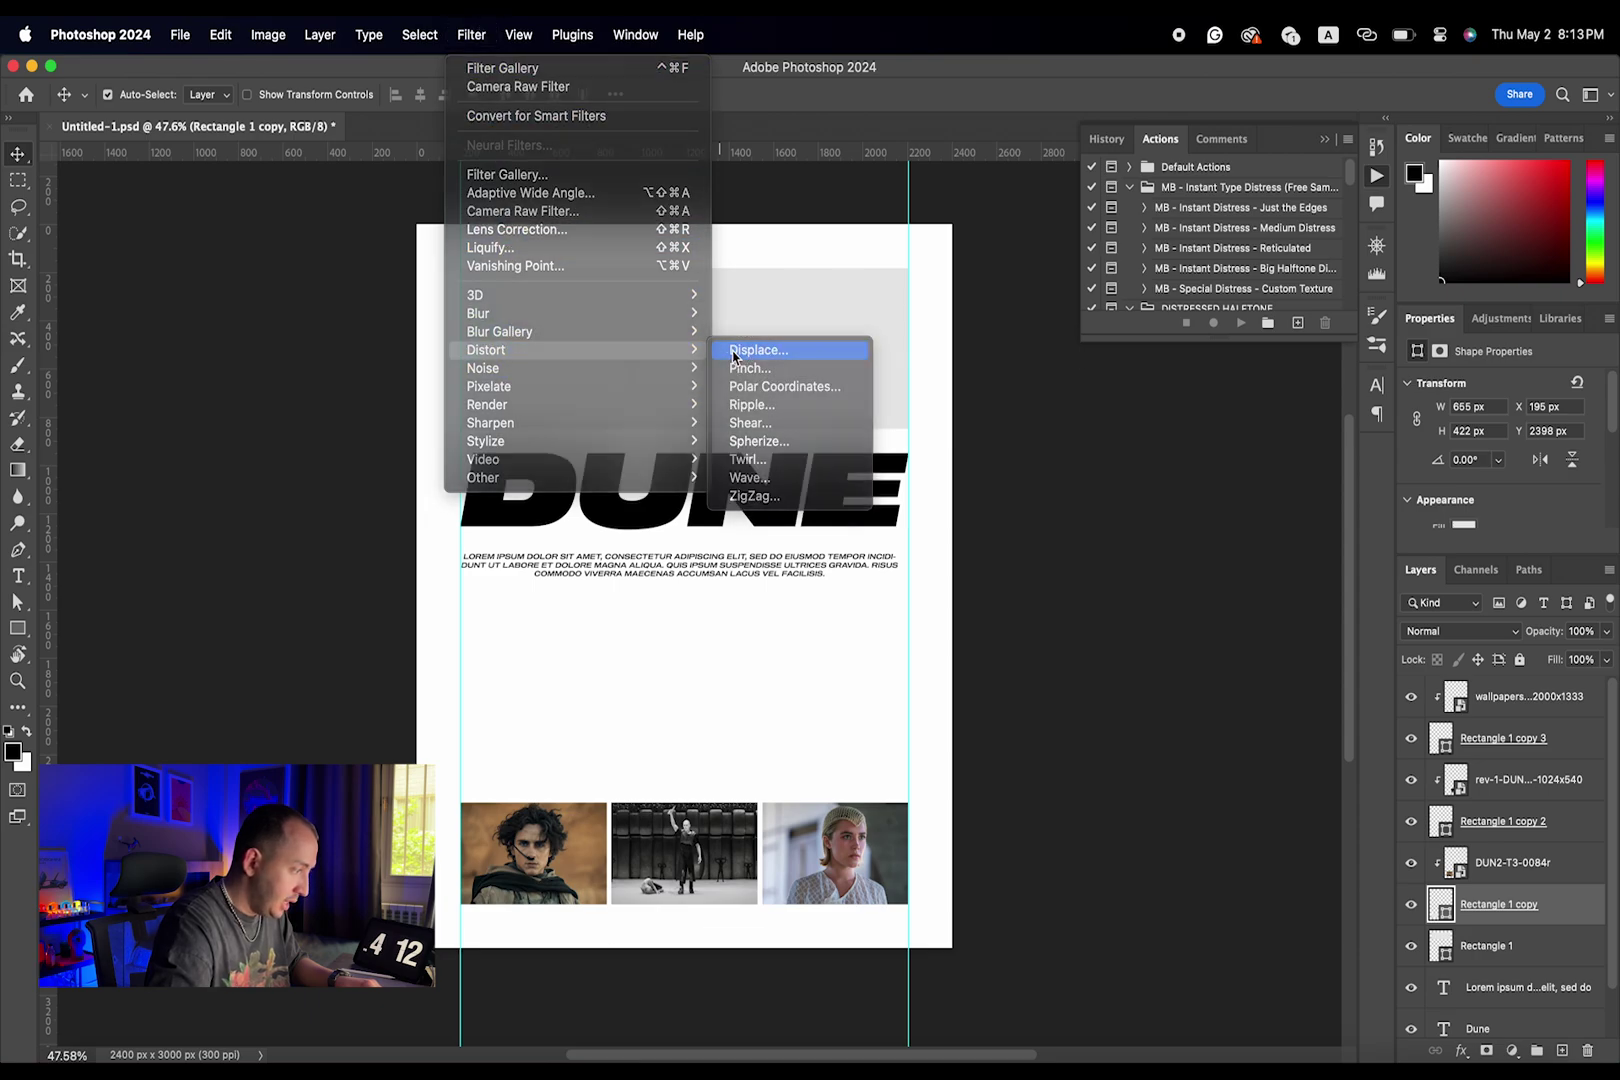
{"action": "left_click", "coordinate": [745, 350]}
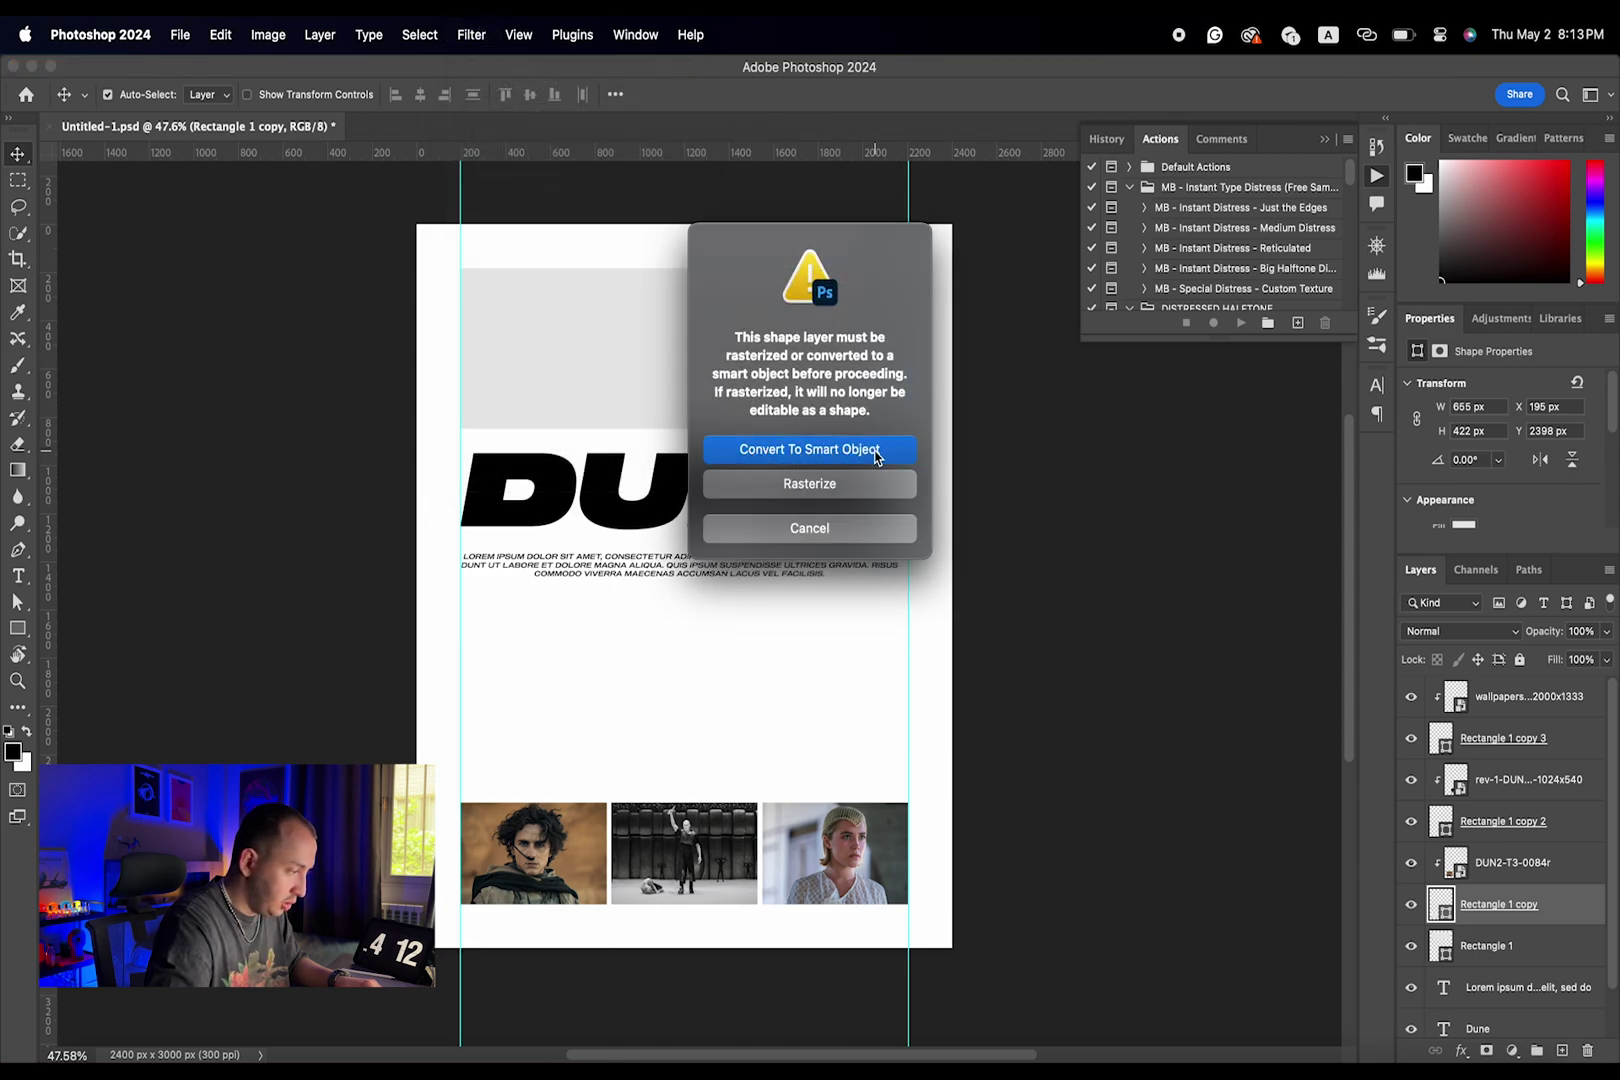
{"action": "left_click", "coordinate": [875, 449]}
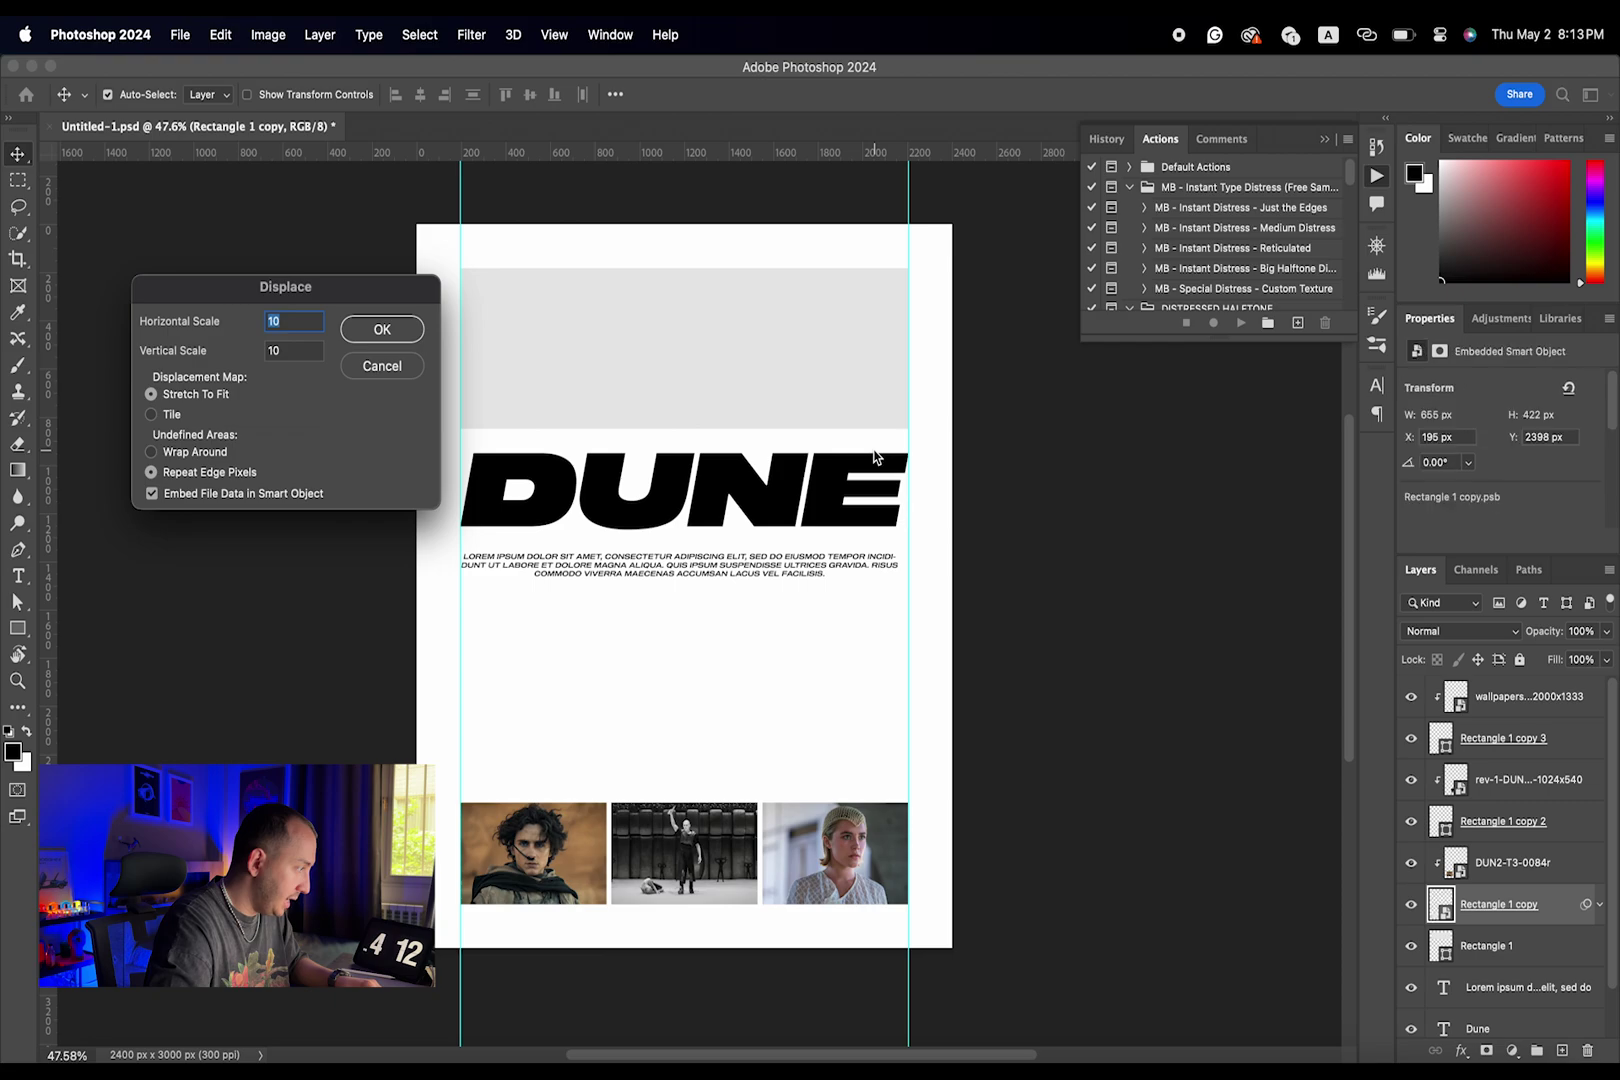
- Set horizontal and vertical displace scale to 5, using the Assets paper texture as map
{"action": "type", "text": "5"}
{"action": "key", "text": "Tab"}
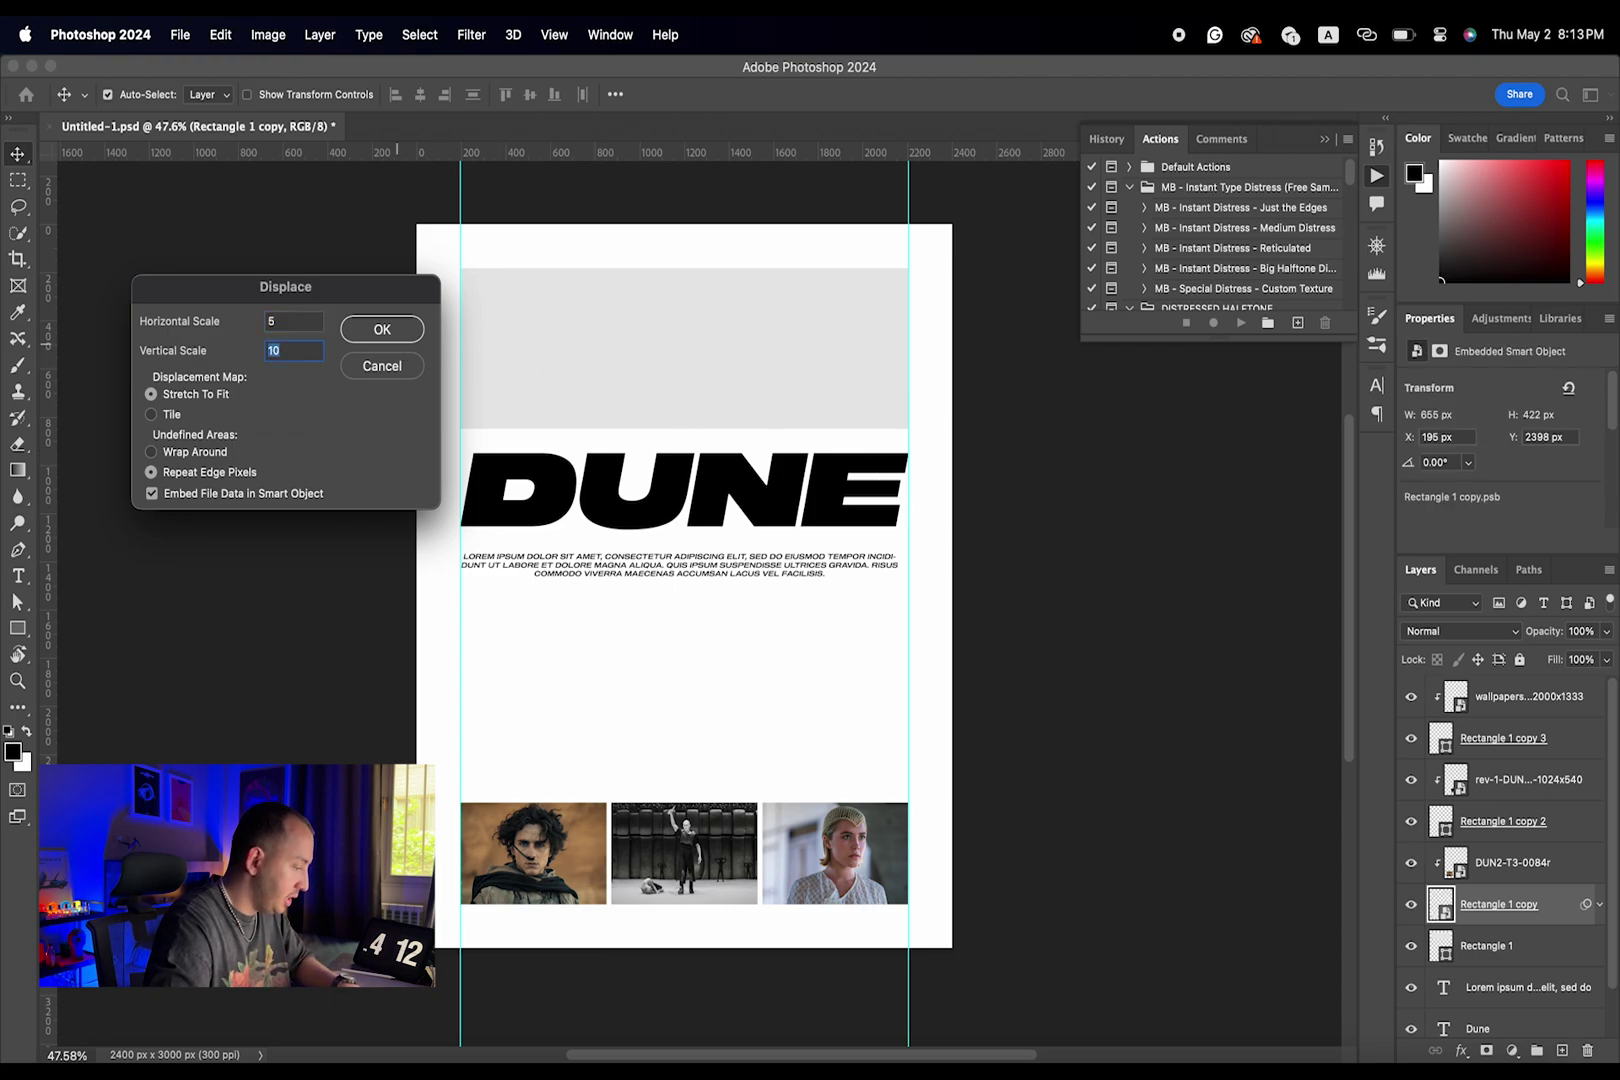
{"action": "type", "text": "5"}
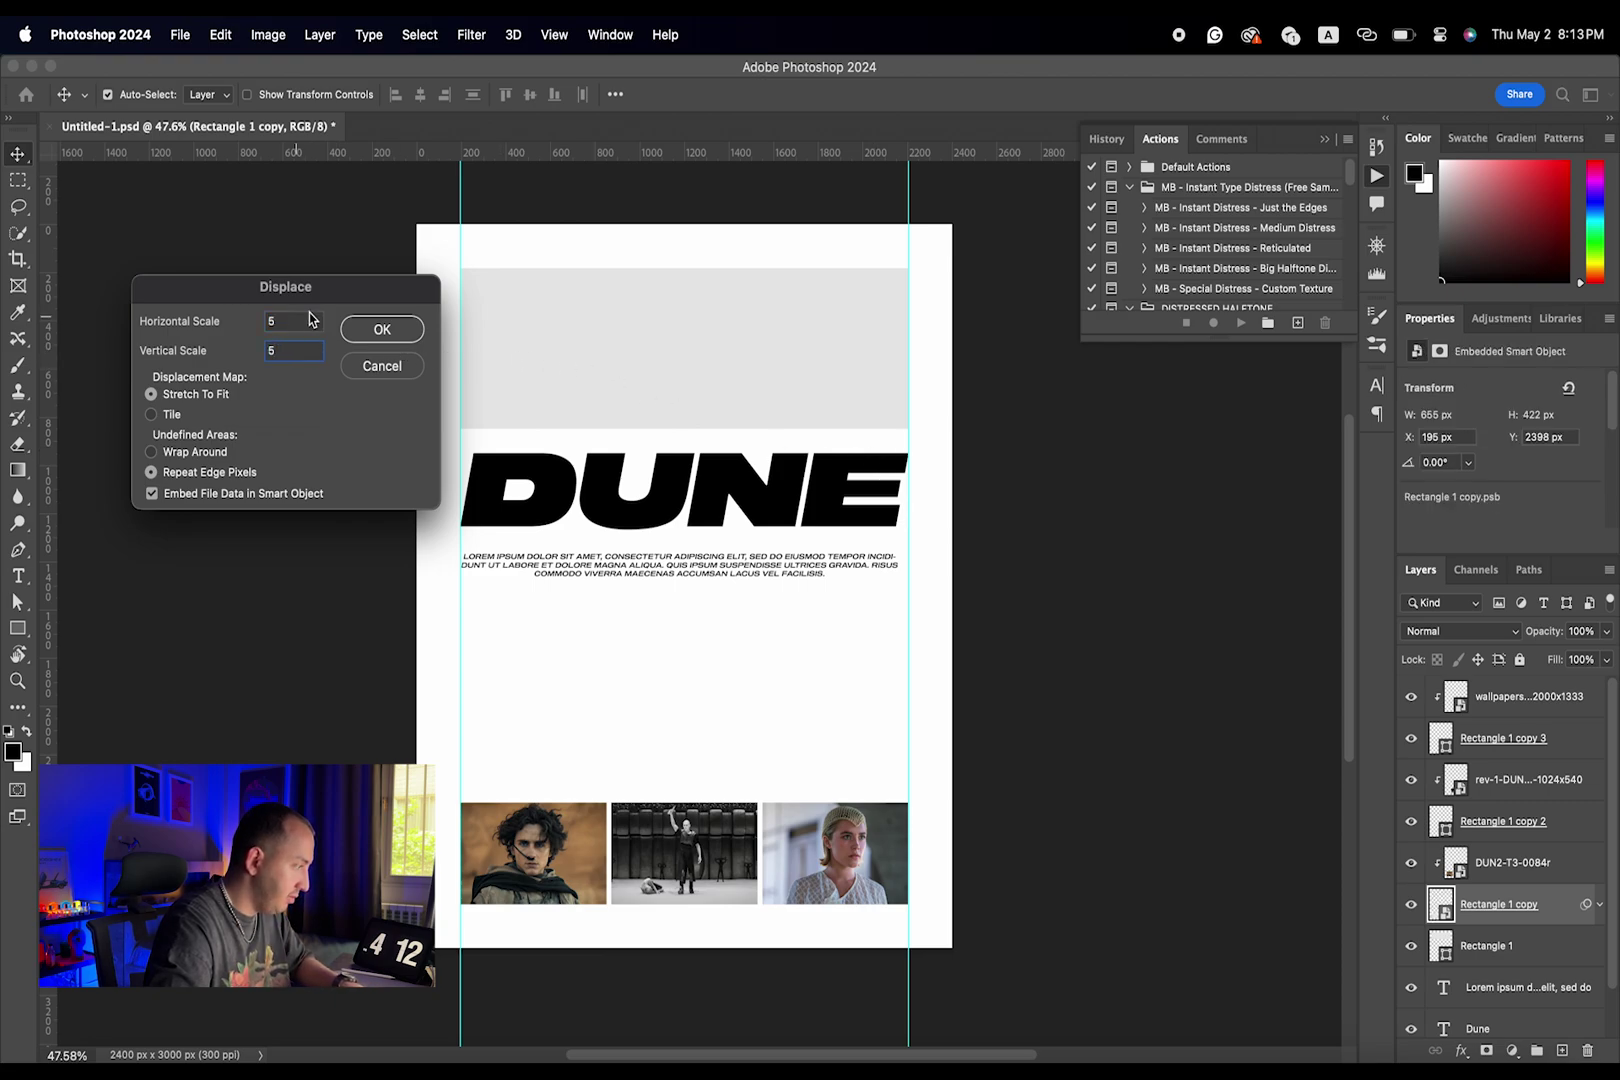
{"action": "left_click", "coordinate": [371, 341]}
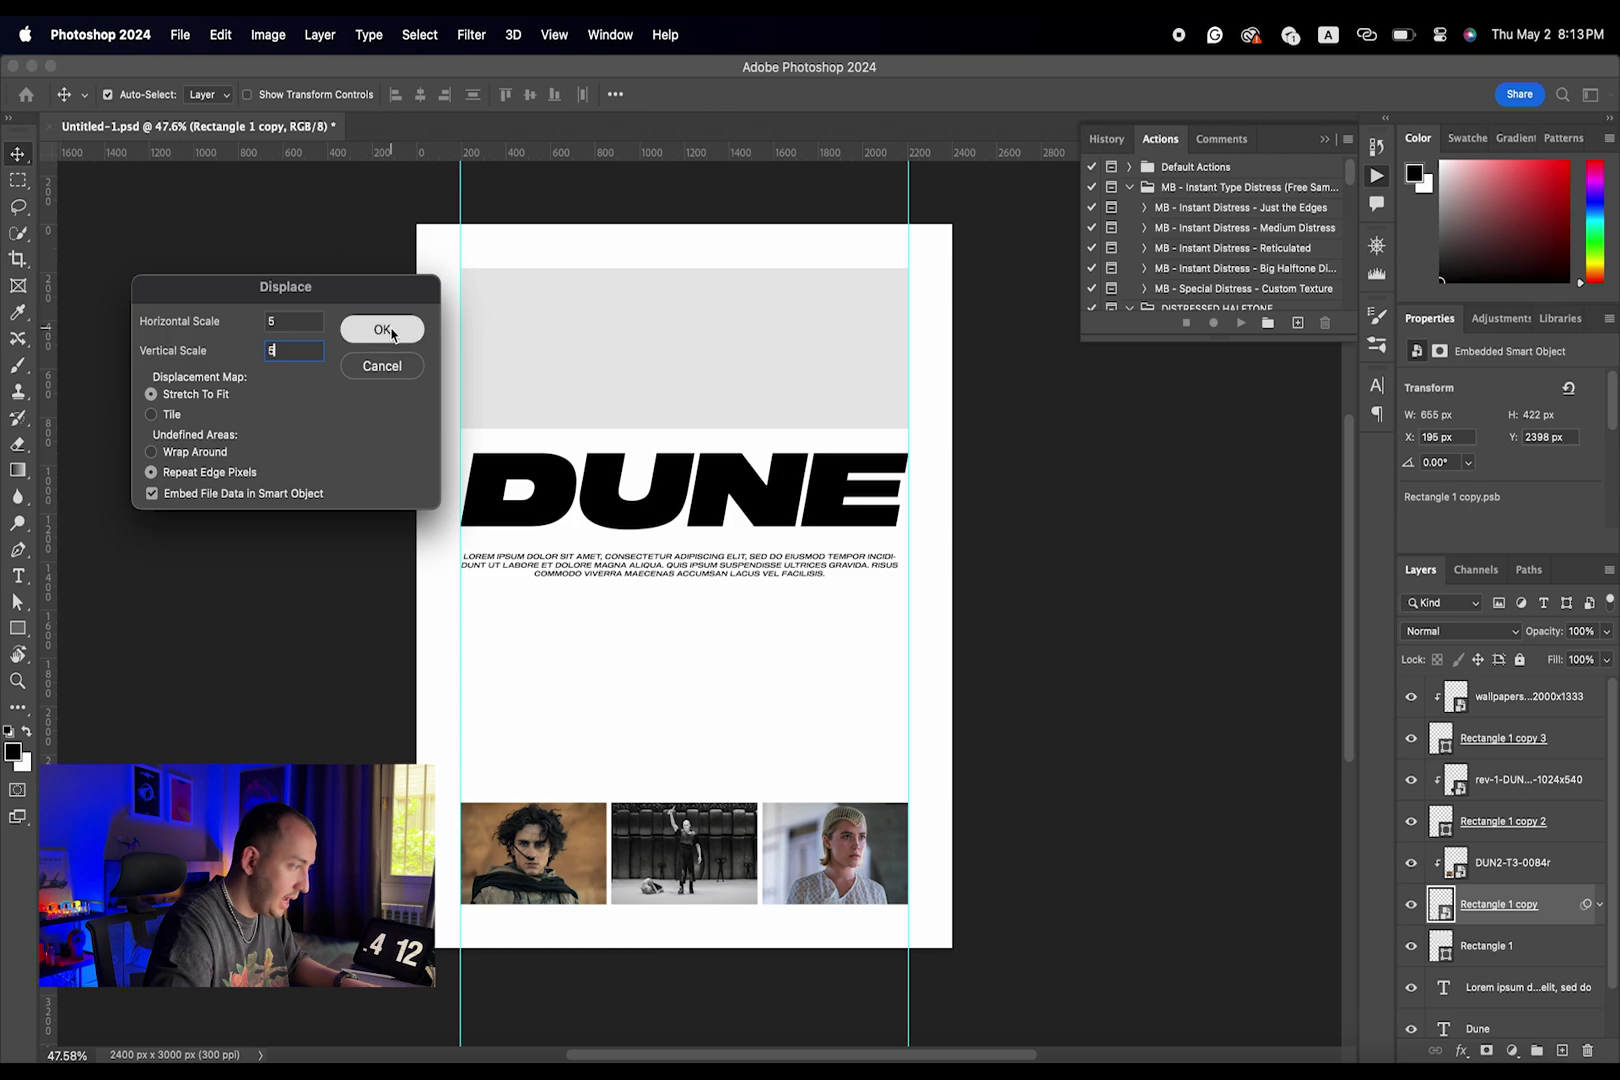
{"action": "left_click", "coordinate": [504, 324]}
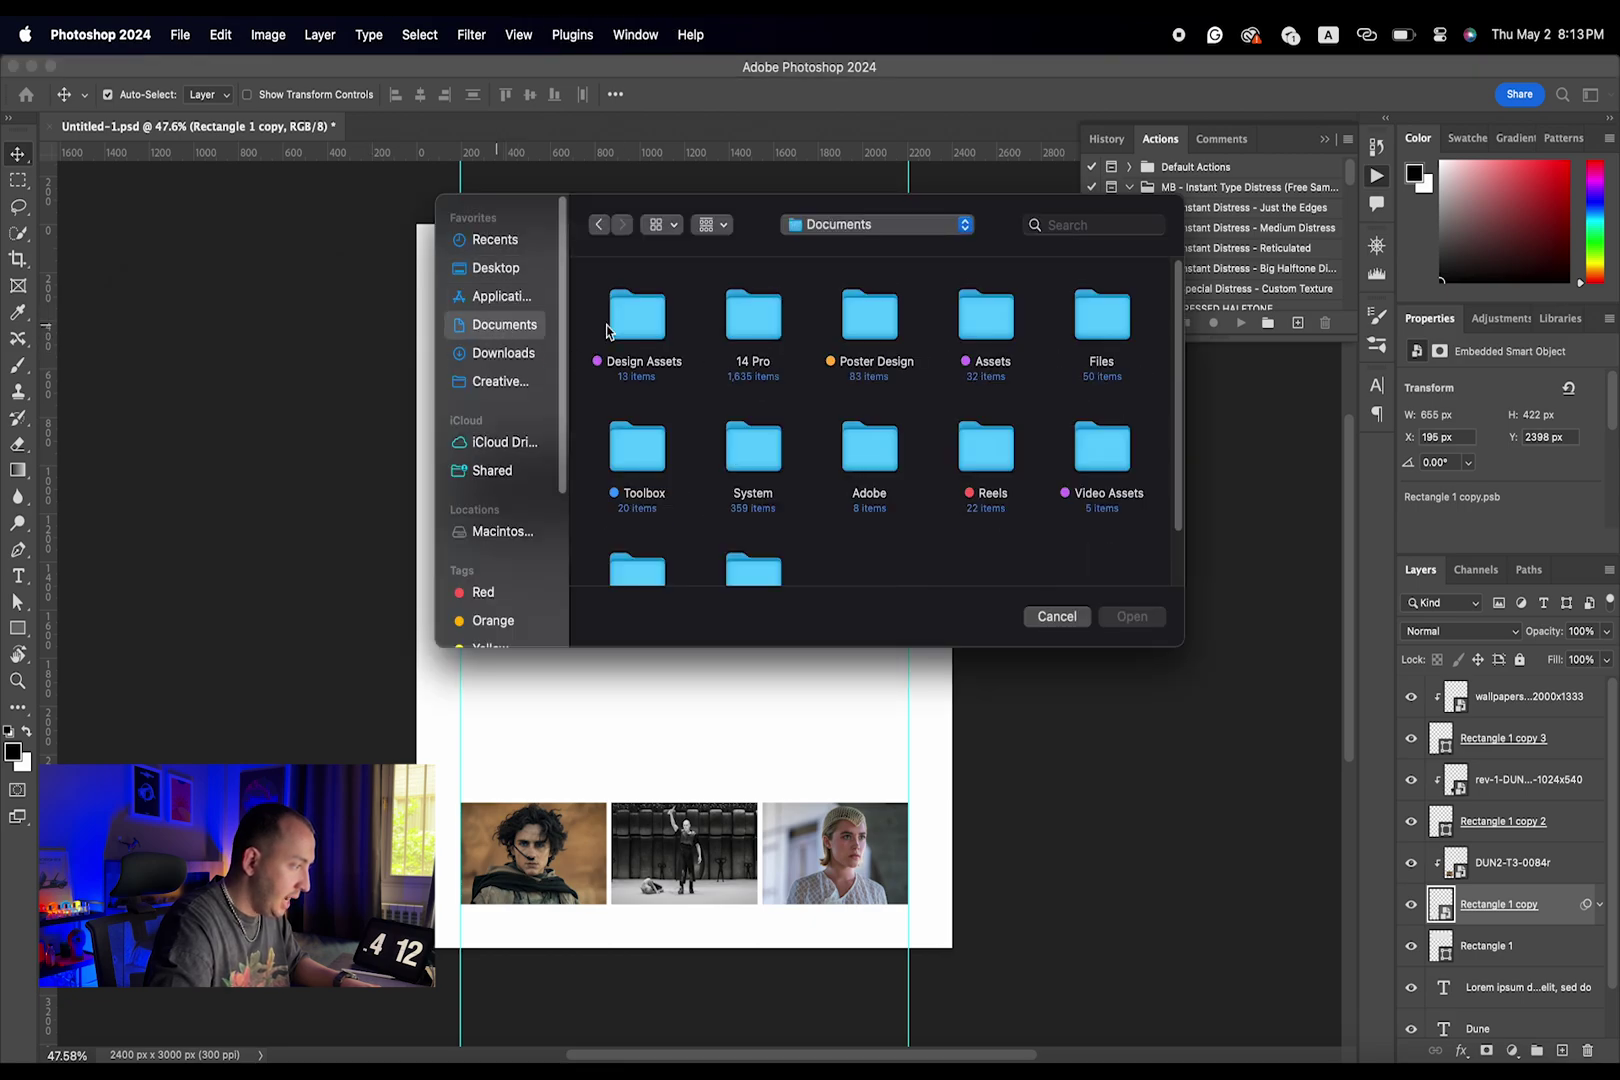
{"action": "double_click", "coordinate": [989, 326]}
{"action": "left_click", "coordinate": [640, 325]}
{"action": "key", "text": "space"}
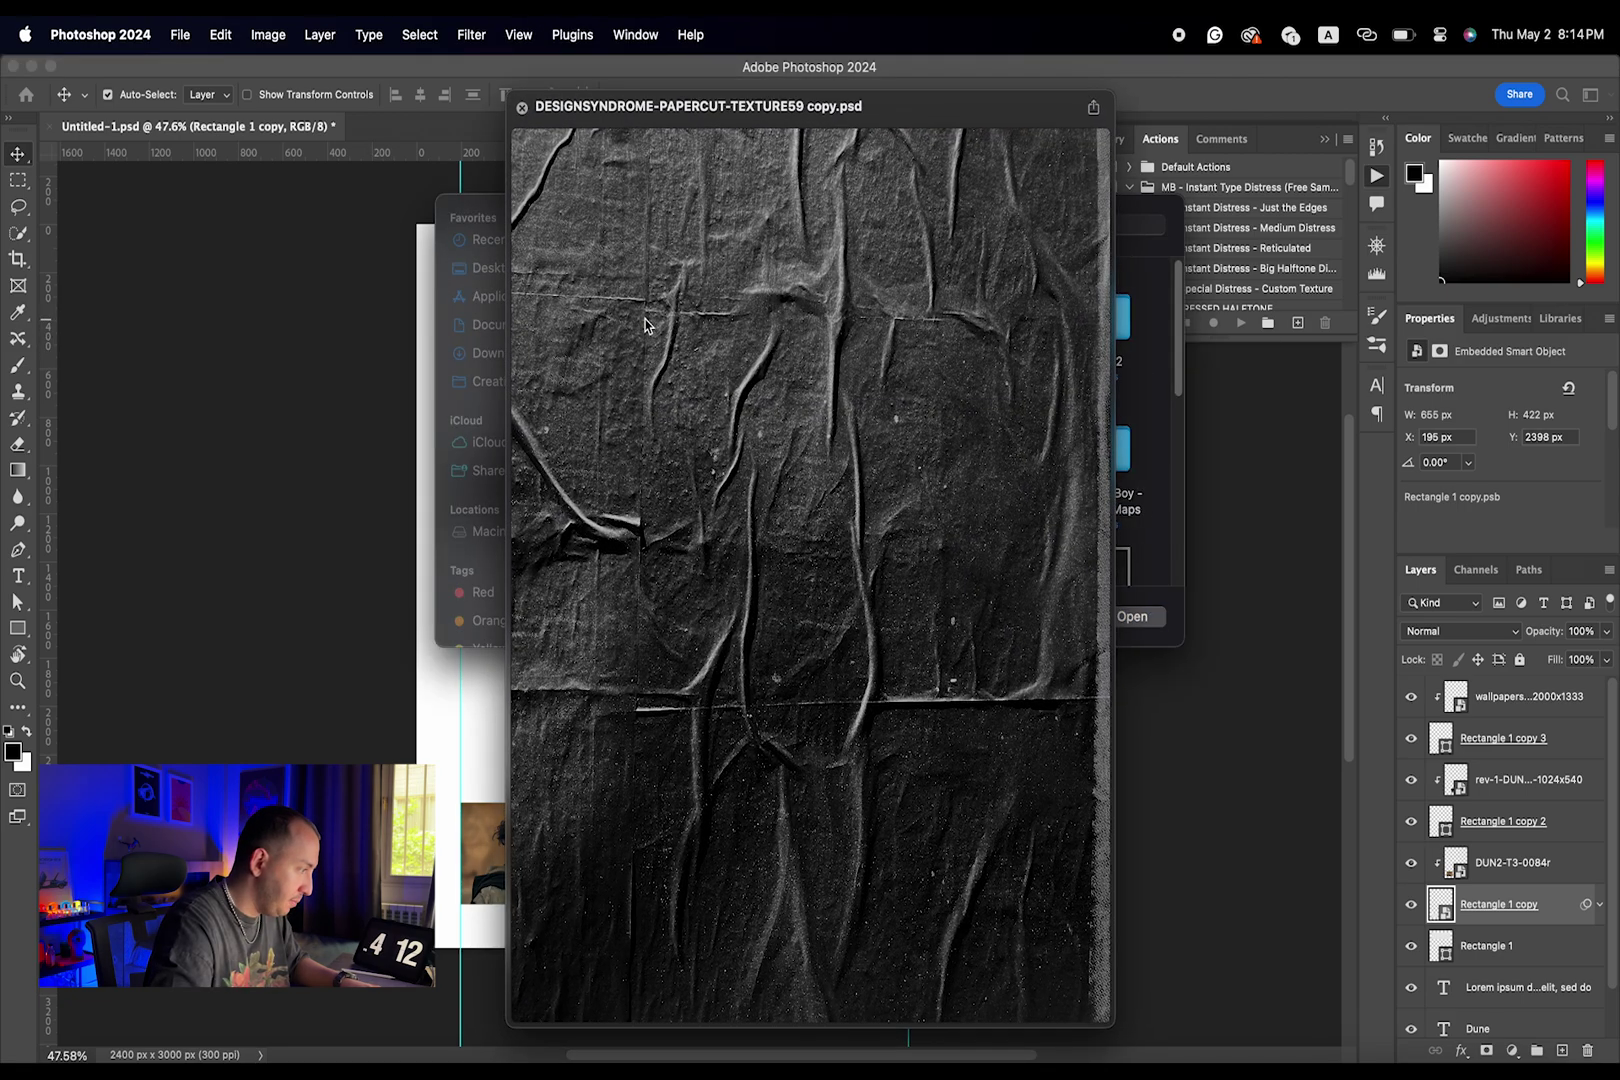
{"action": "key", "text": "space"}
{"action": "double_click", "coordinate": [644, 325]}
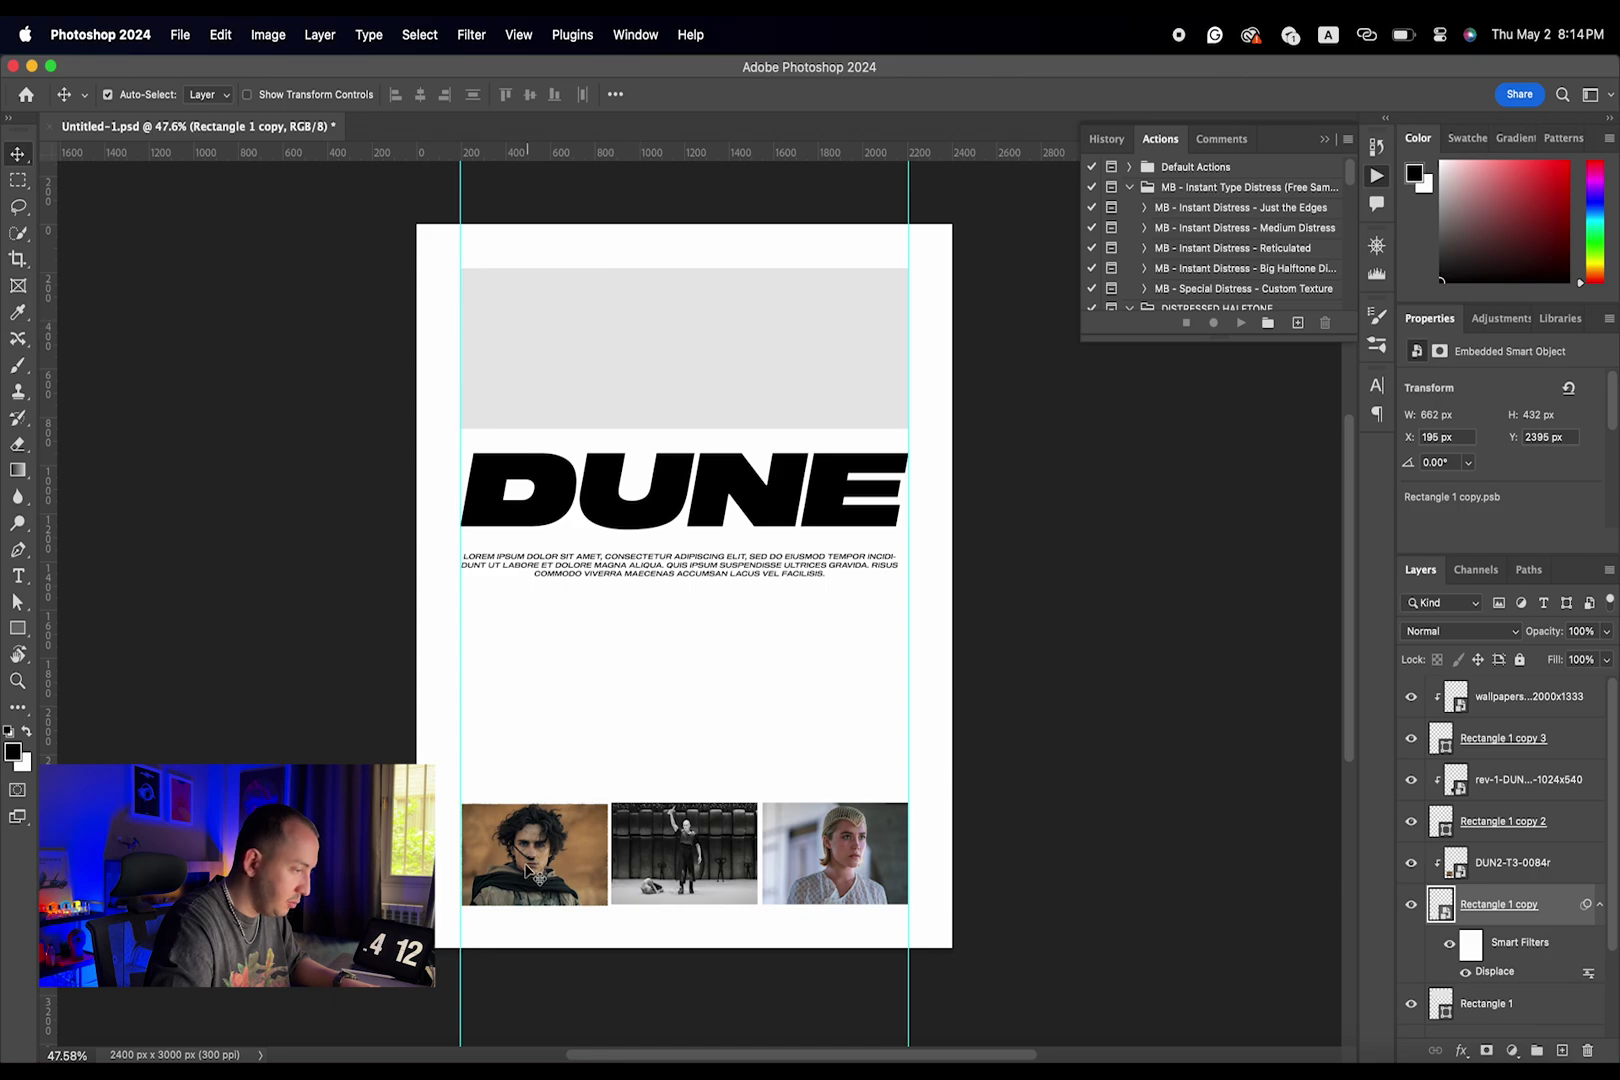
- Select the Rectangle 1 copy 2 layer behind the middle film still
{"action": "scroll", "coordinate": [524, 866], "scroll_direction": "up", "scroll_amount": 5}
{"action": "scroll", "coordinate": [524, 866], "scroll_direction": "down", "scroll_amount": 5}
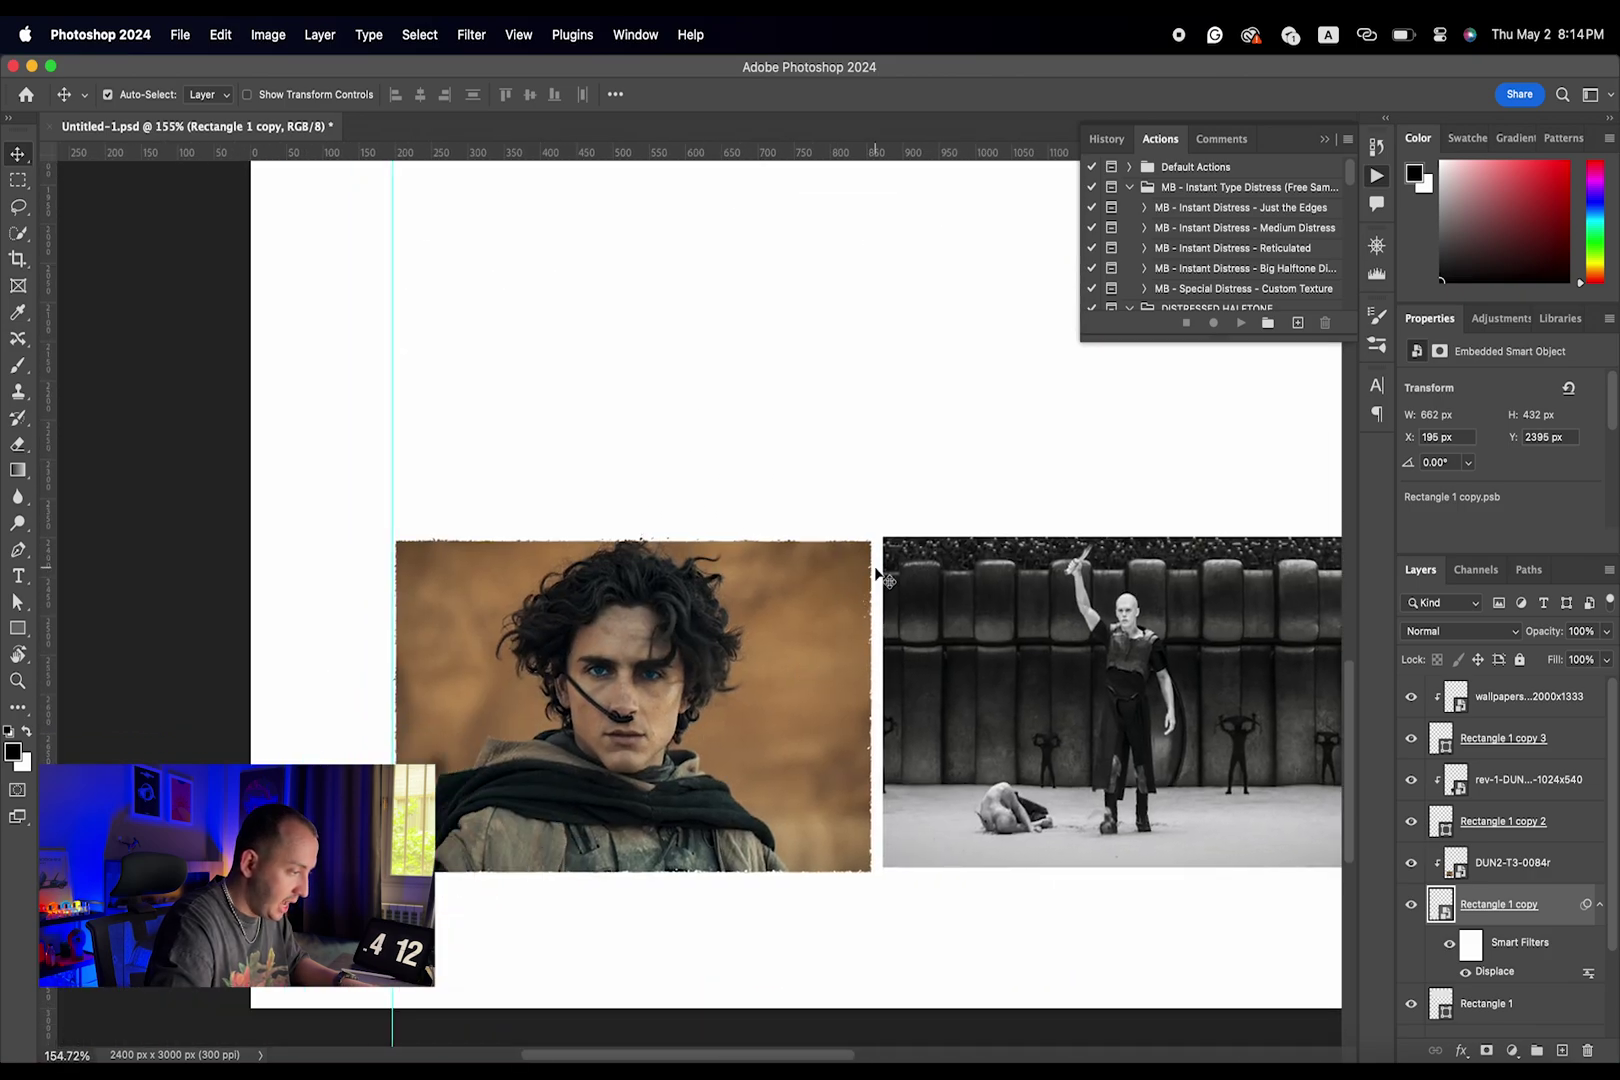
{"action": "scroll", "coordinate": [875, 527], "scroll_direction": "down", "scroll_amount": 1}
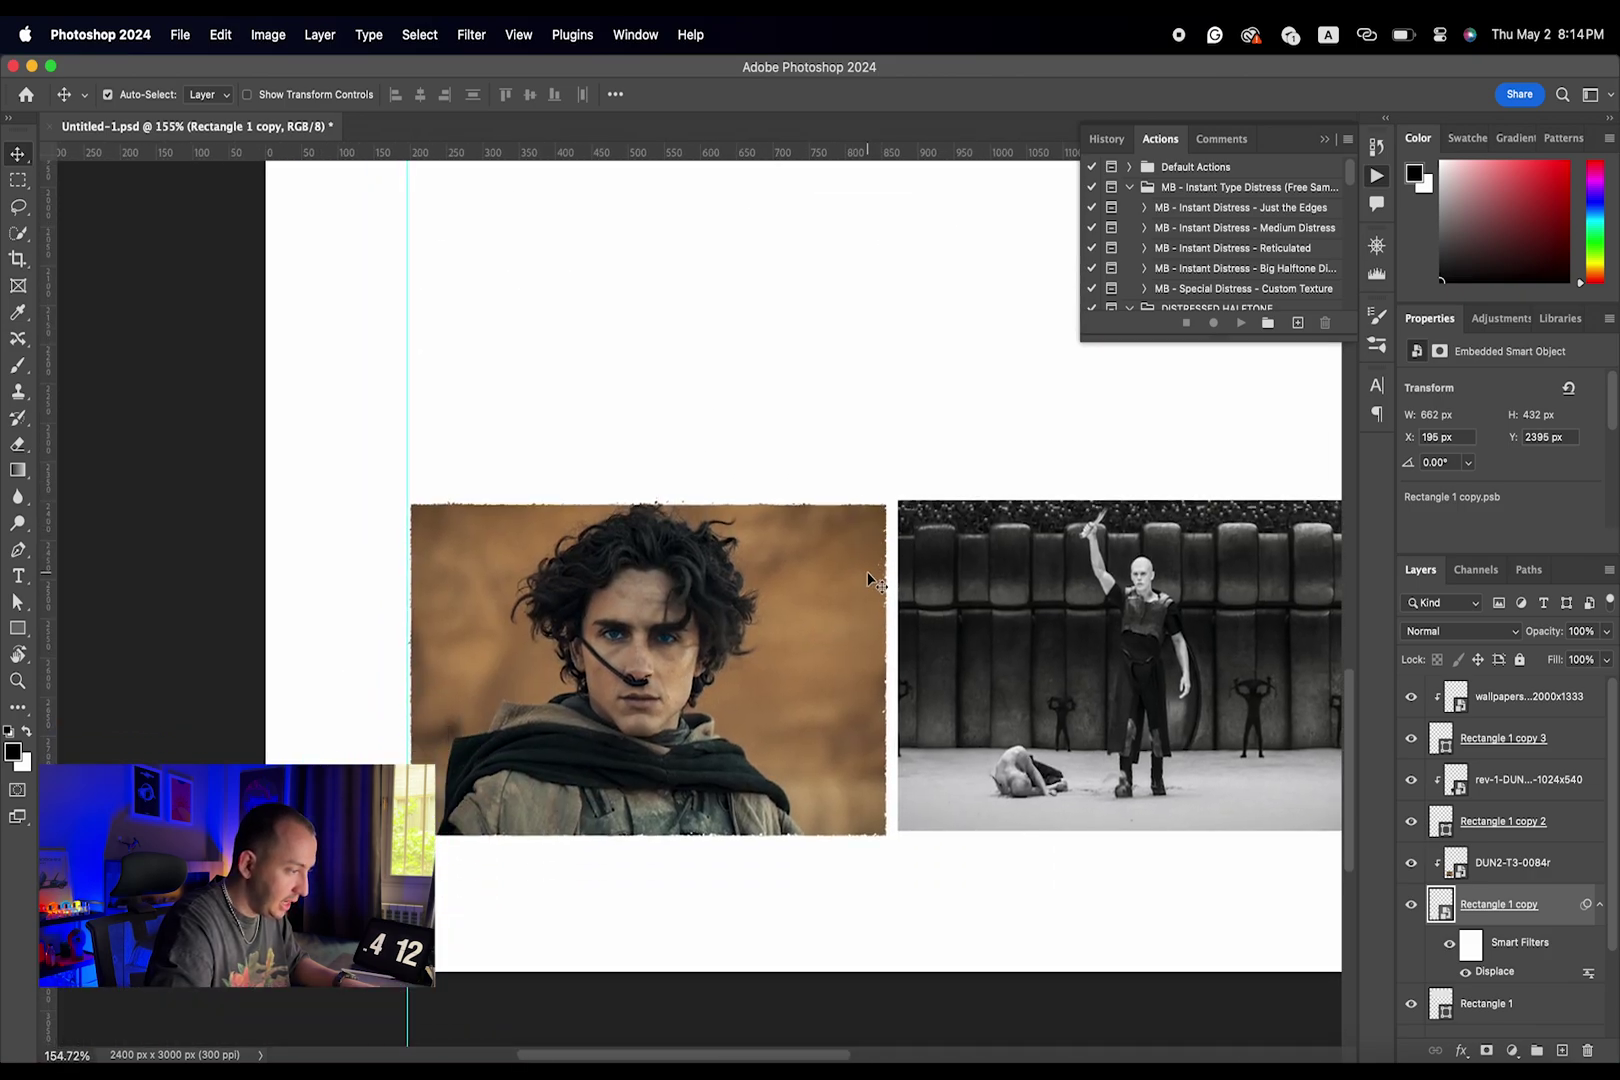
{"action": "scroll", "coordinate": [869, 571], "scroll_direction": "up", "scroll_amount": 2}
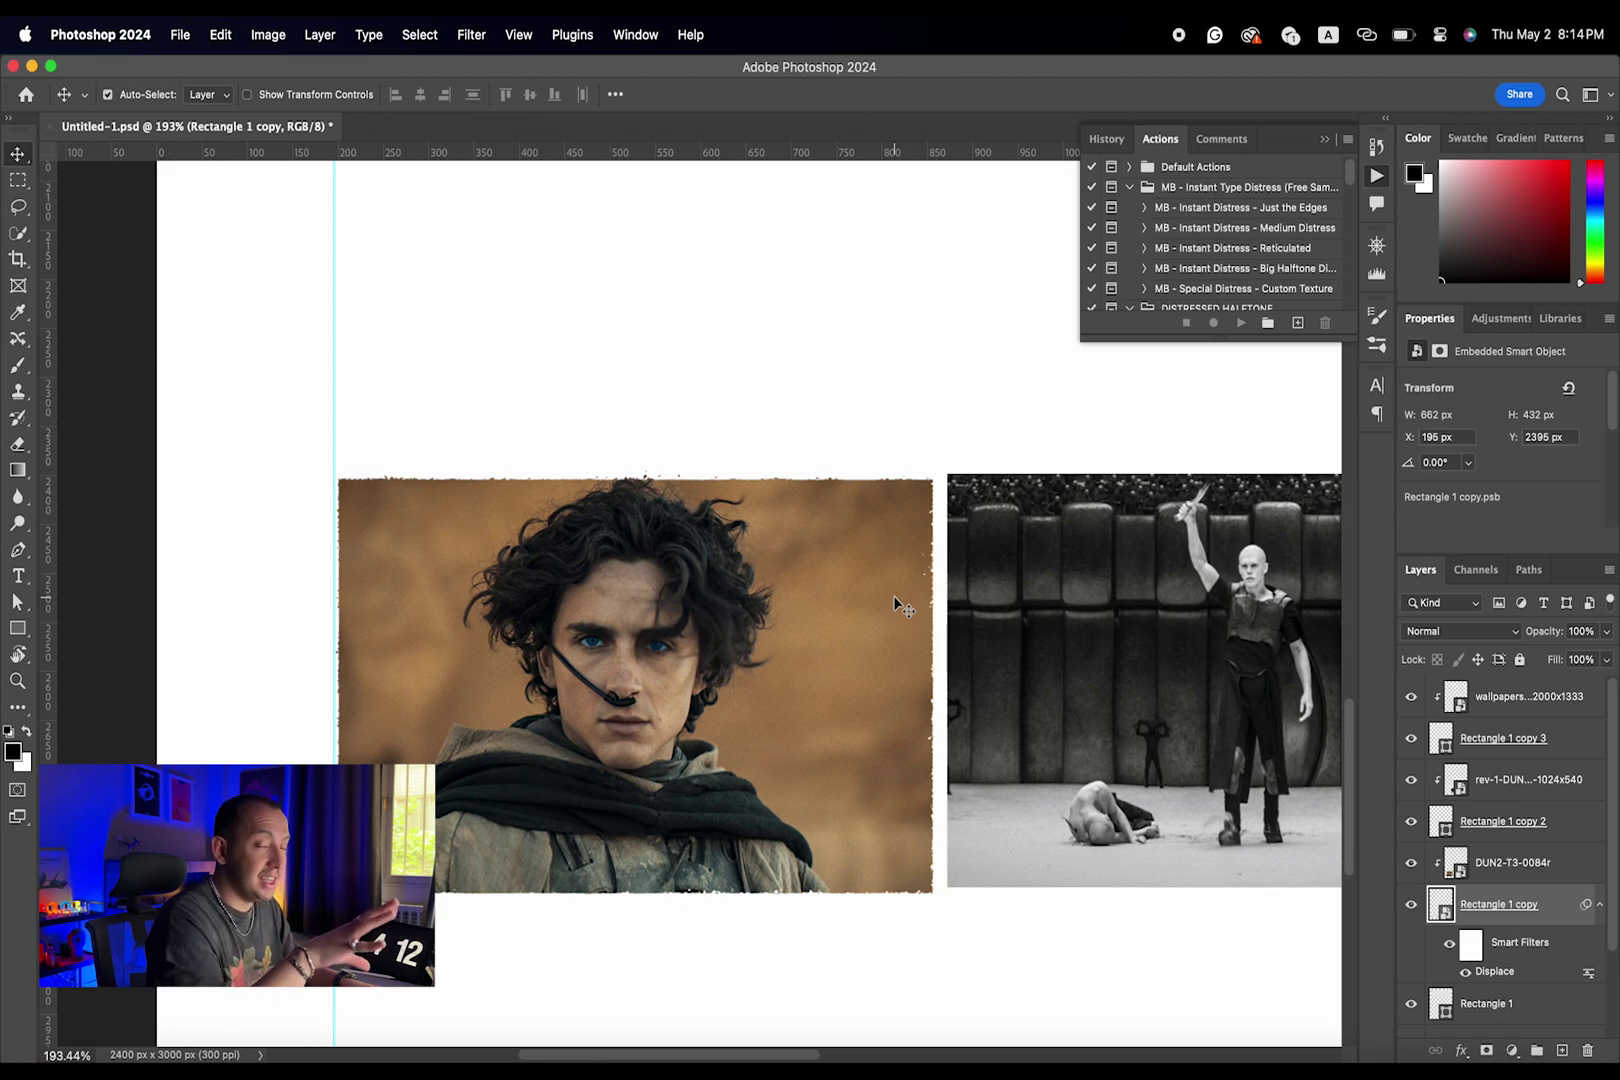
{"action": "scroll", "coordinate": [894, 596], "scroll_direction": "down", "scroll_amount": 2}
{"action": "scroll", "coordinate": [894, 600], "scroll_direction": "right", "scroll_amount": 5}
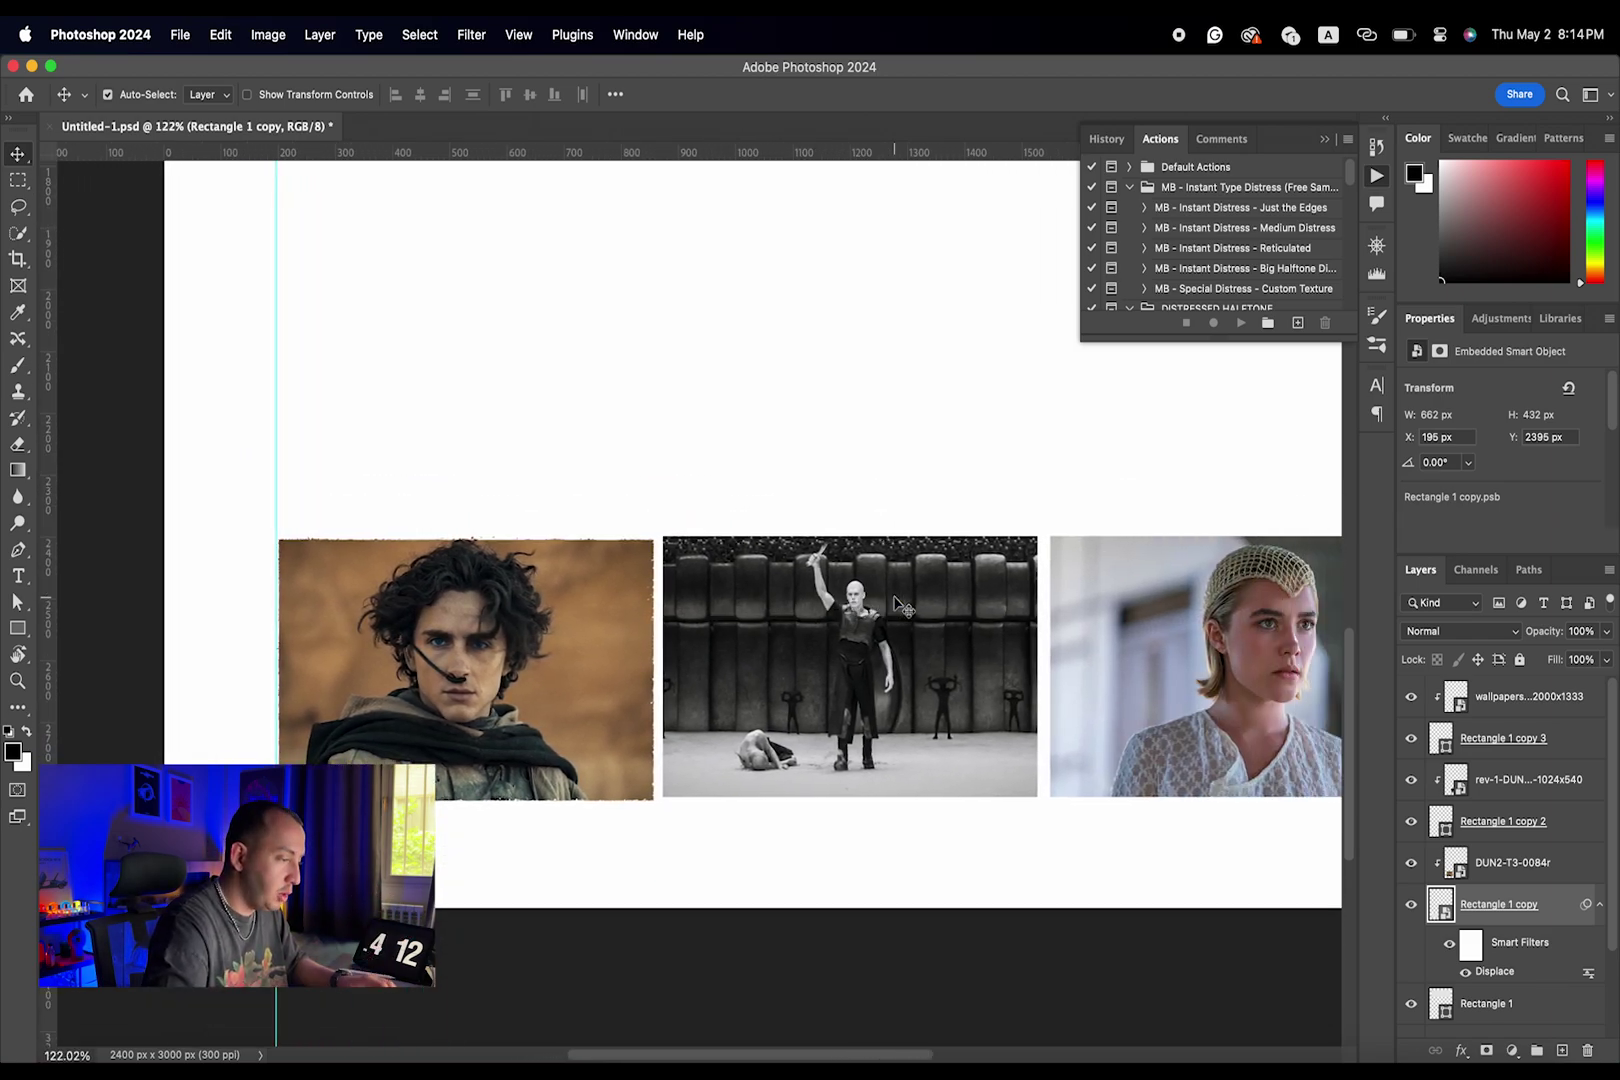
{"action": "scroll", "coordinate": [903, 607], "scroll_direction": "right", "scroll_amount": 3}
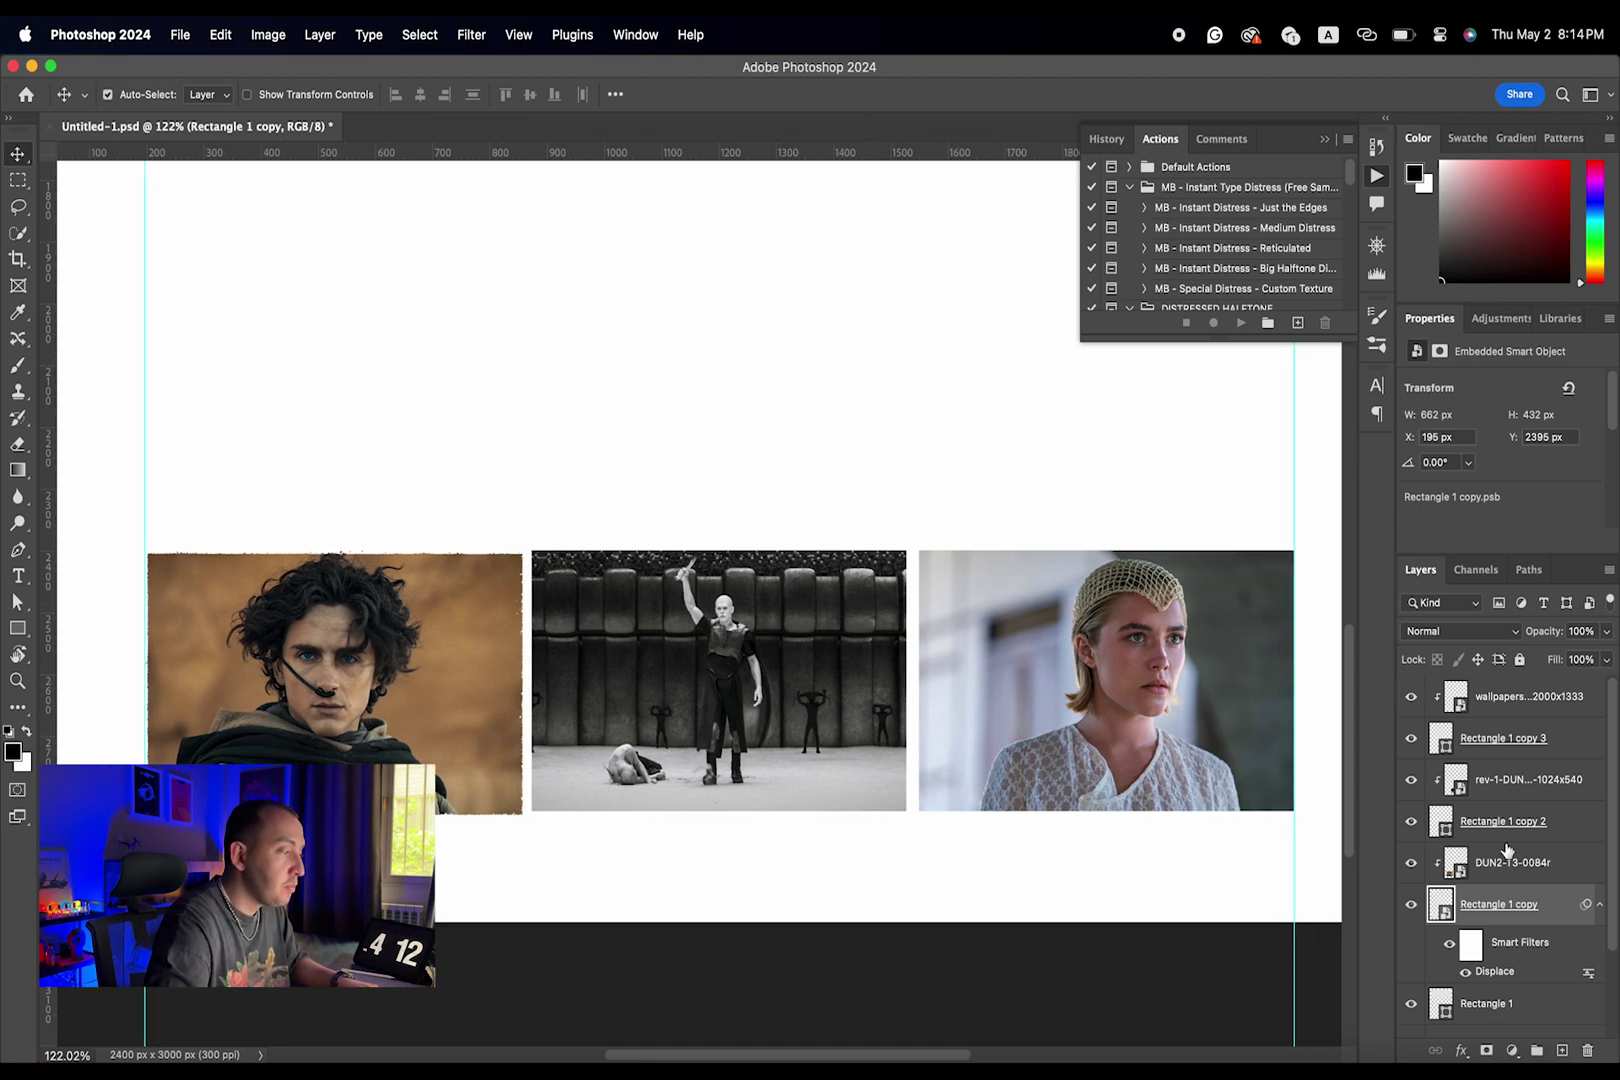
{"action": "left_click", "coordinate": [1570, 829]}
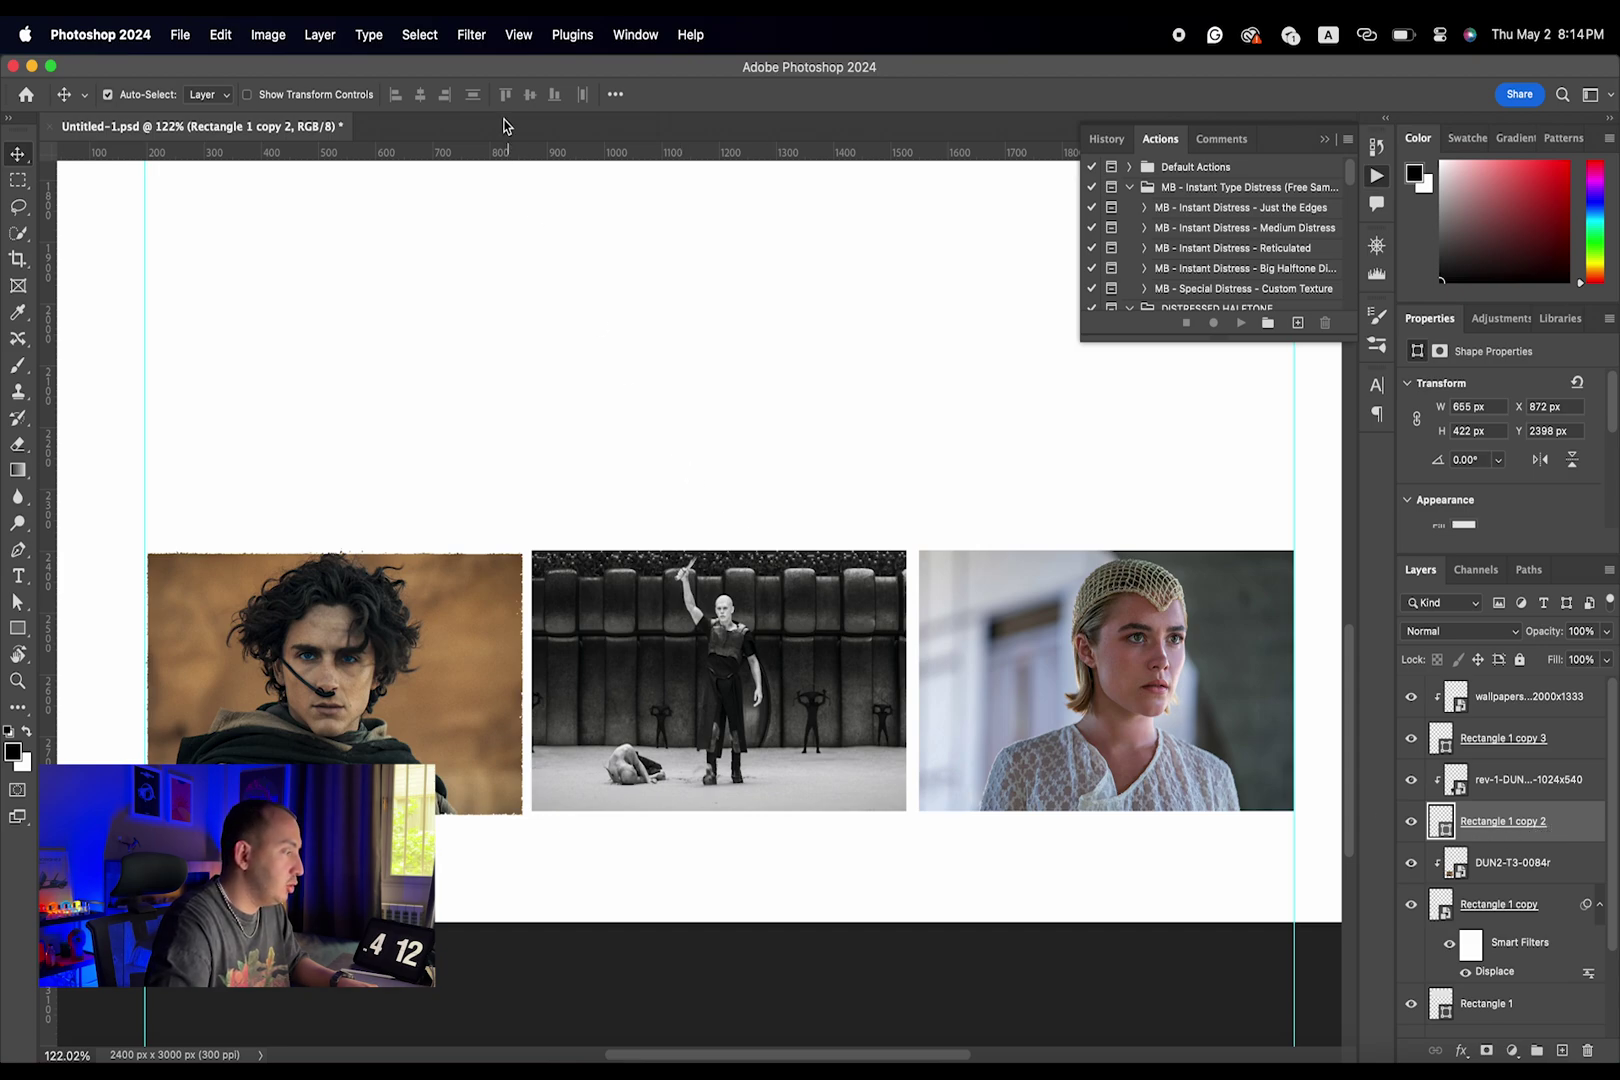
- Convert the middle frame to a smart object and displace it with the crumpled paper texture map
{"action": "left_click", "coordinate": [474, 35]}
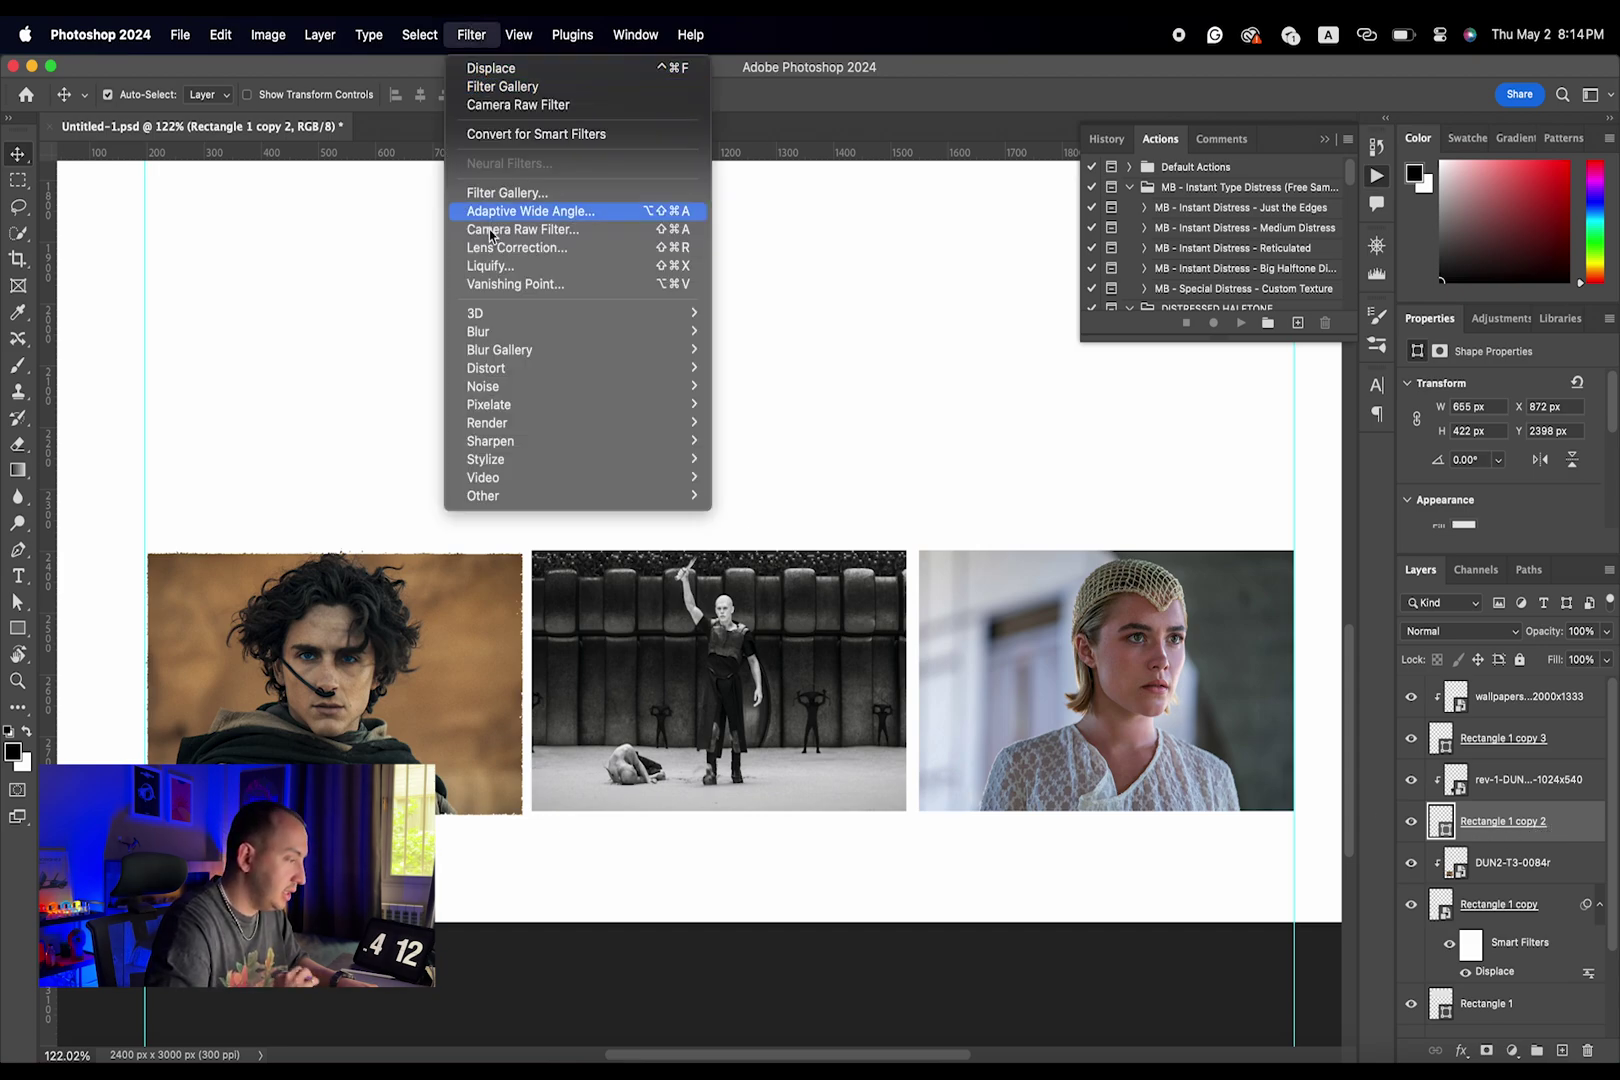
{"action": "mouse_move", "coordinate": [491, 386]}
{"action": "left_click", "coordinate": [758, 368]}
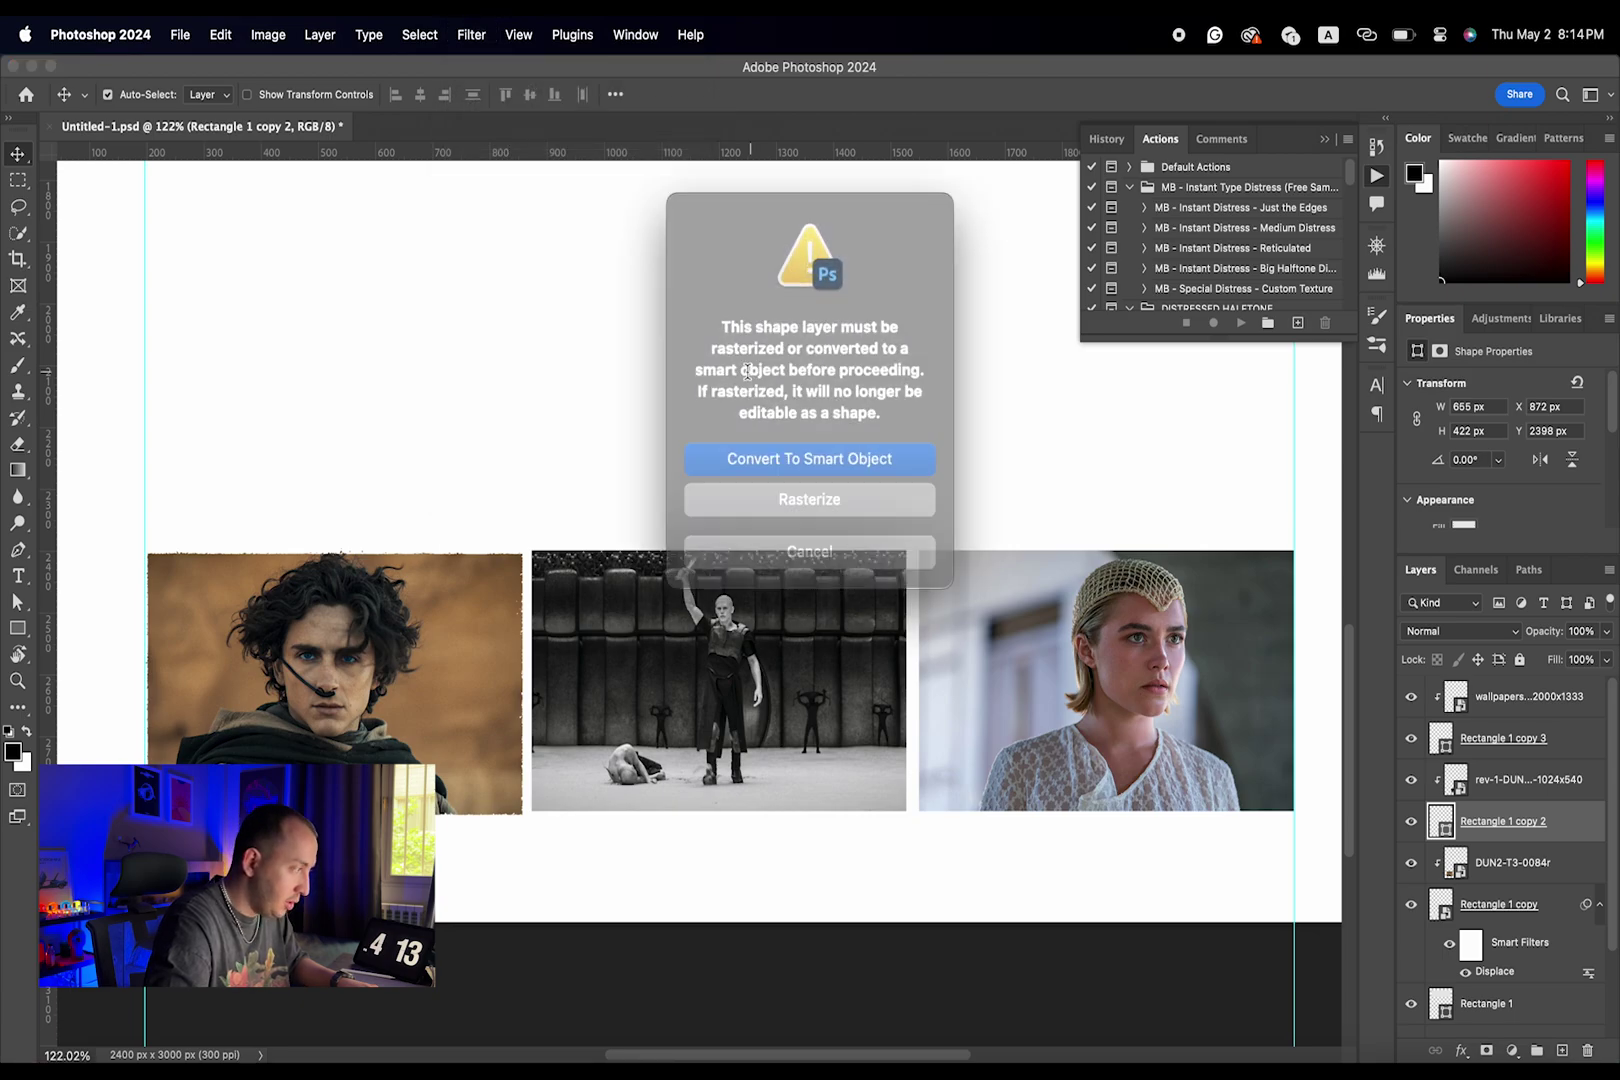
{"action": "left_click", "coordinate": [791, 451]}
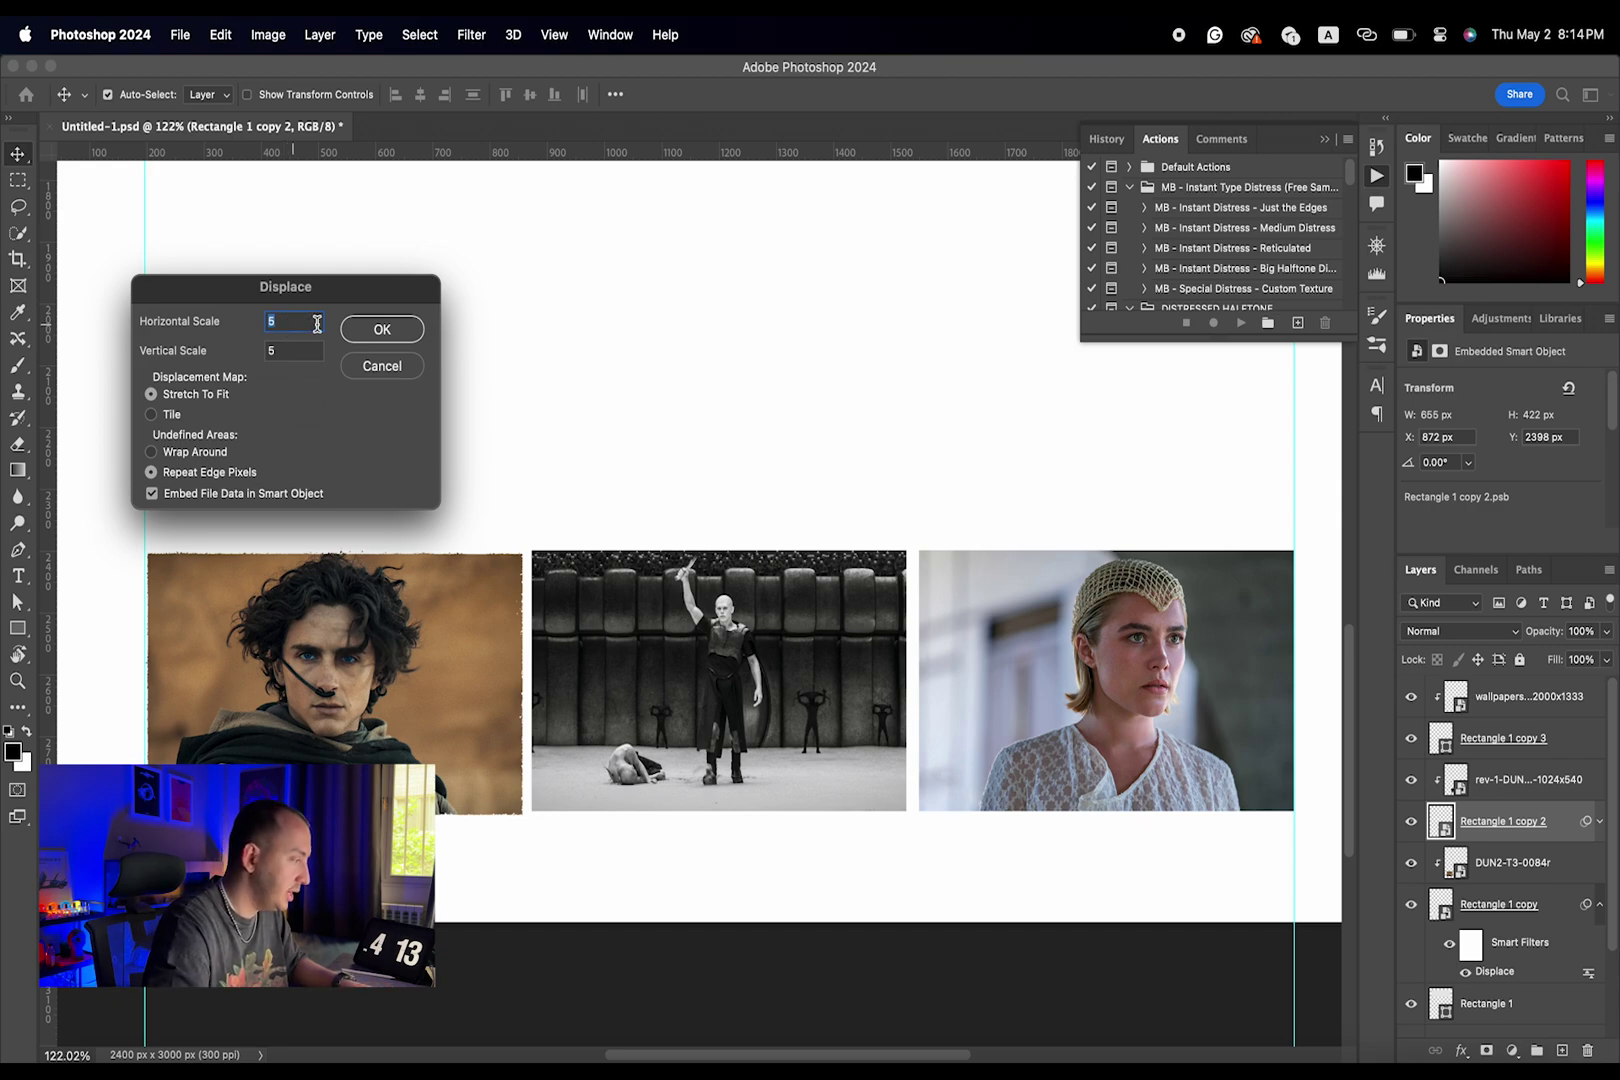
{"action": "left_click", "coordinate": [382, 331]}
{"action": "left_click", "coordinate": [643, 334]}
{"action": "key", "text": "space"}
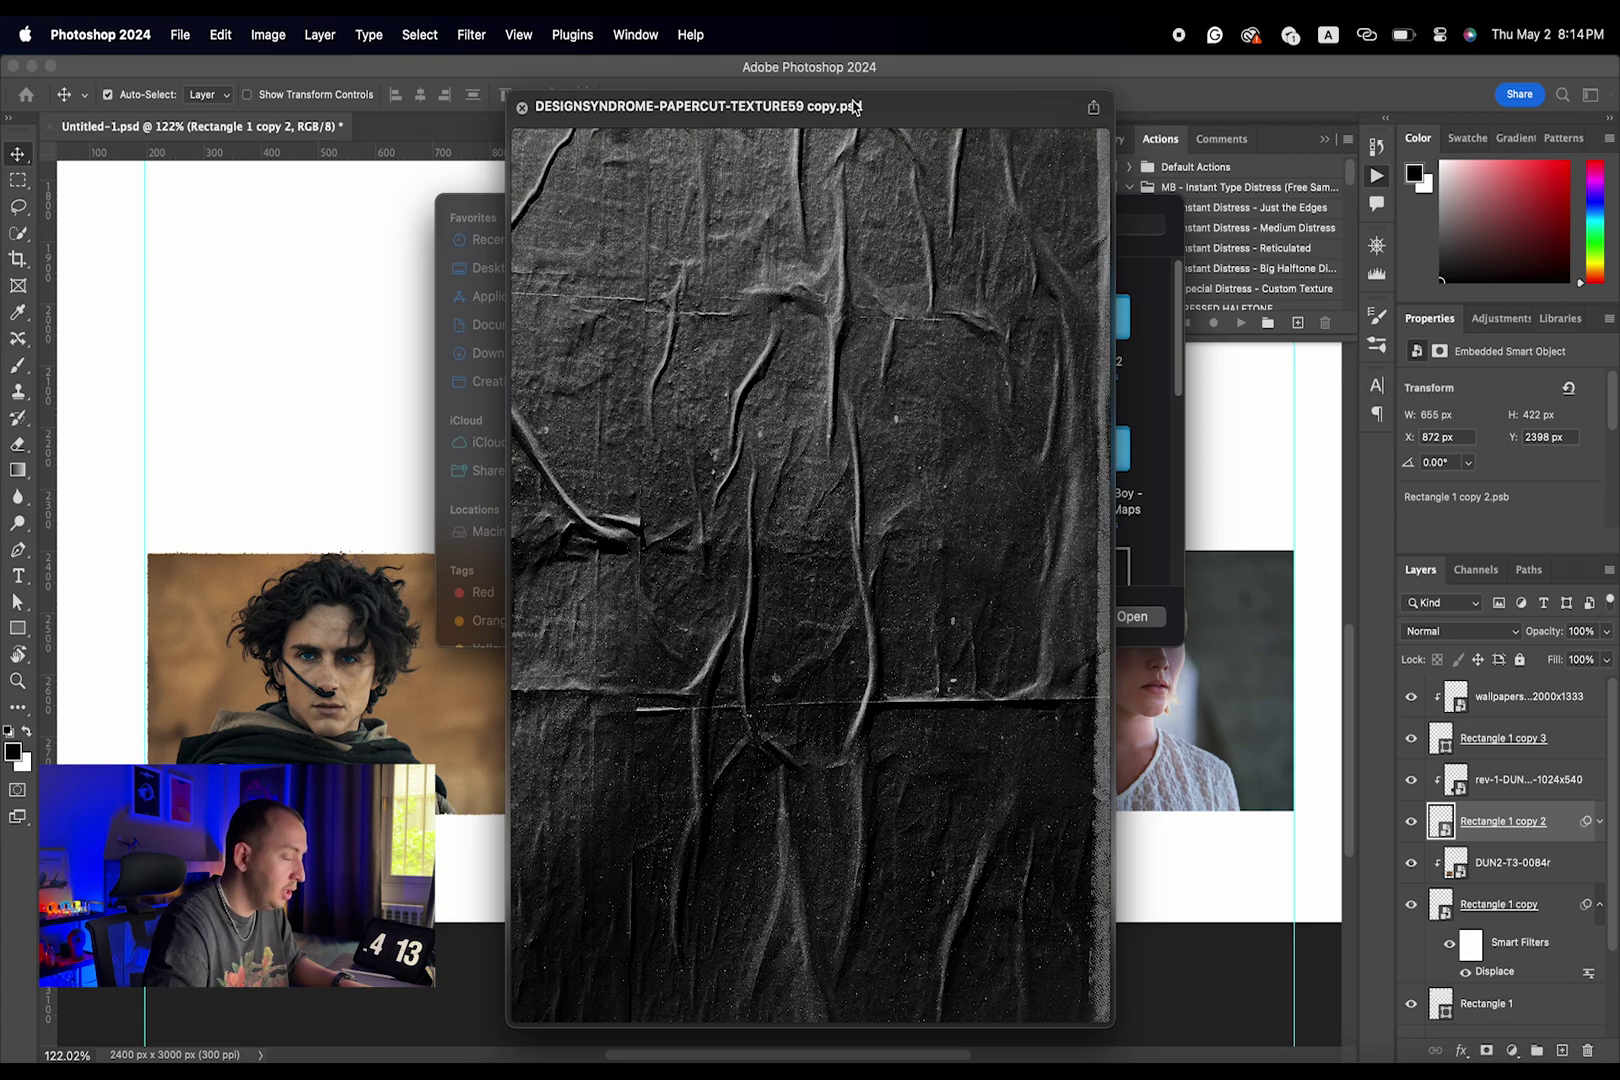
{"action": "key", "text": "space"}
{"action": "left_click", "coordinate": [1130, 616]}
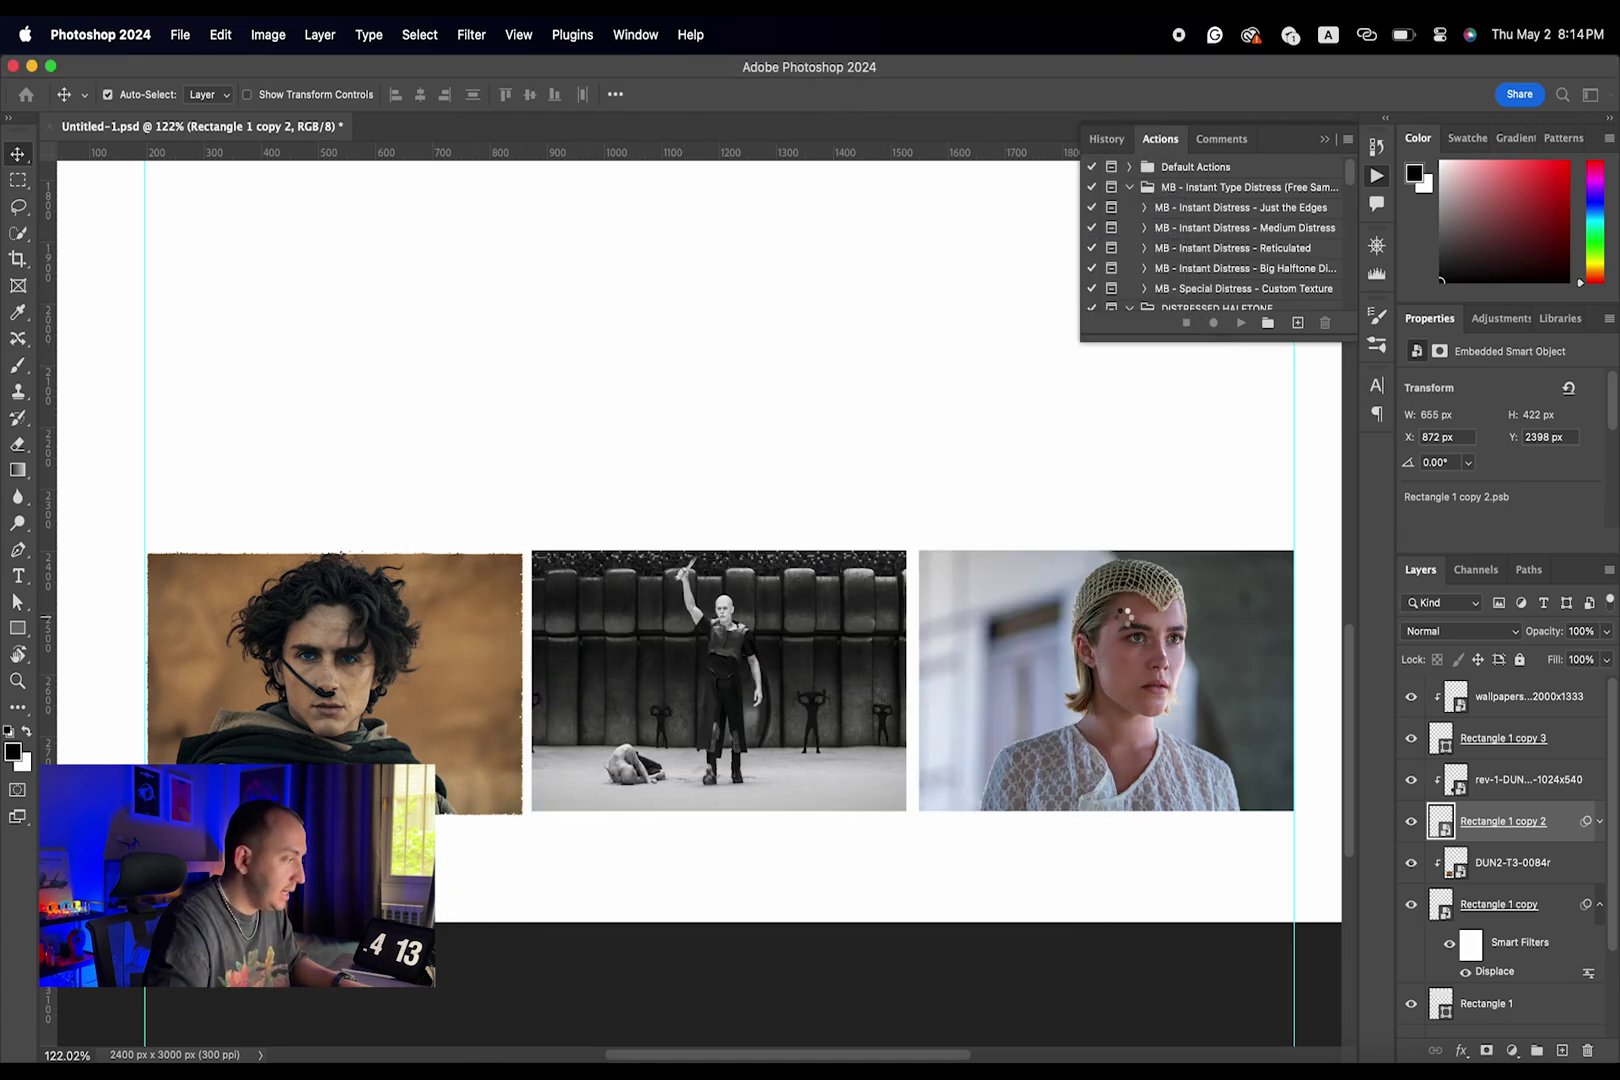
- Reapply the same Displace filter to the right frame, Rectangle 1 copy 3, with Ctrl+F
{"action": "scroll", "coordinate": [910, 596], "scroll_direction": "up", "scroll_amount": 5}
{"action": "scroll", "coordinate": [905, 596], "scroll_direction": "up", "scroll_amount": 1}
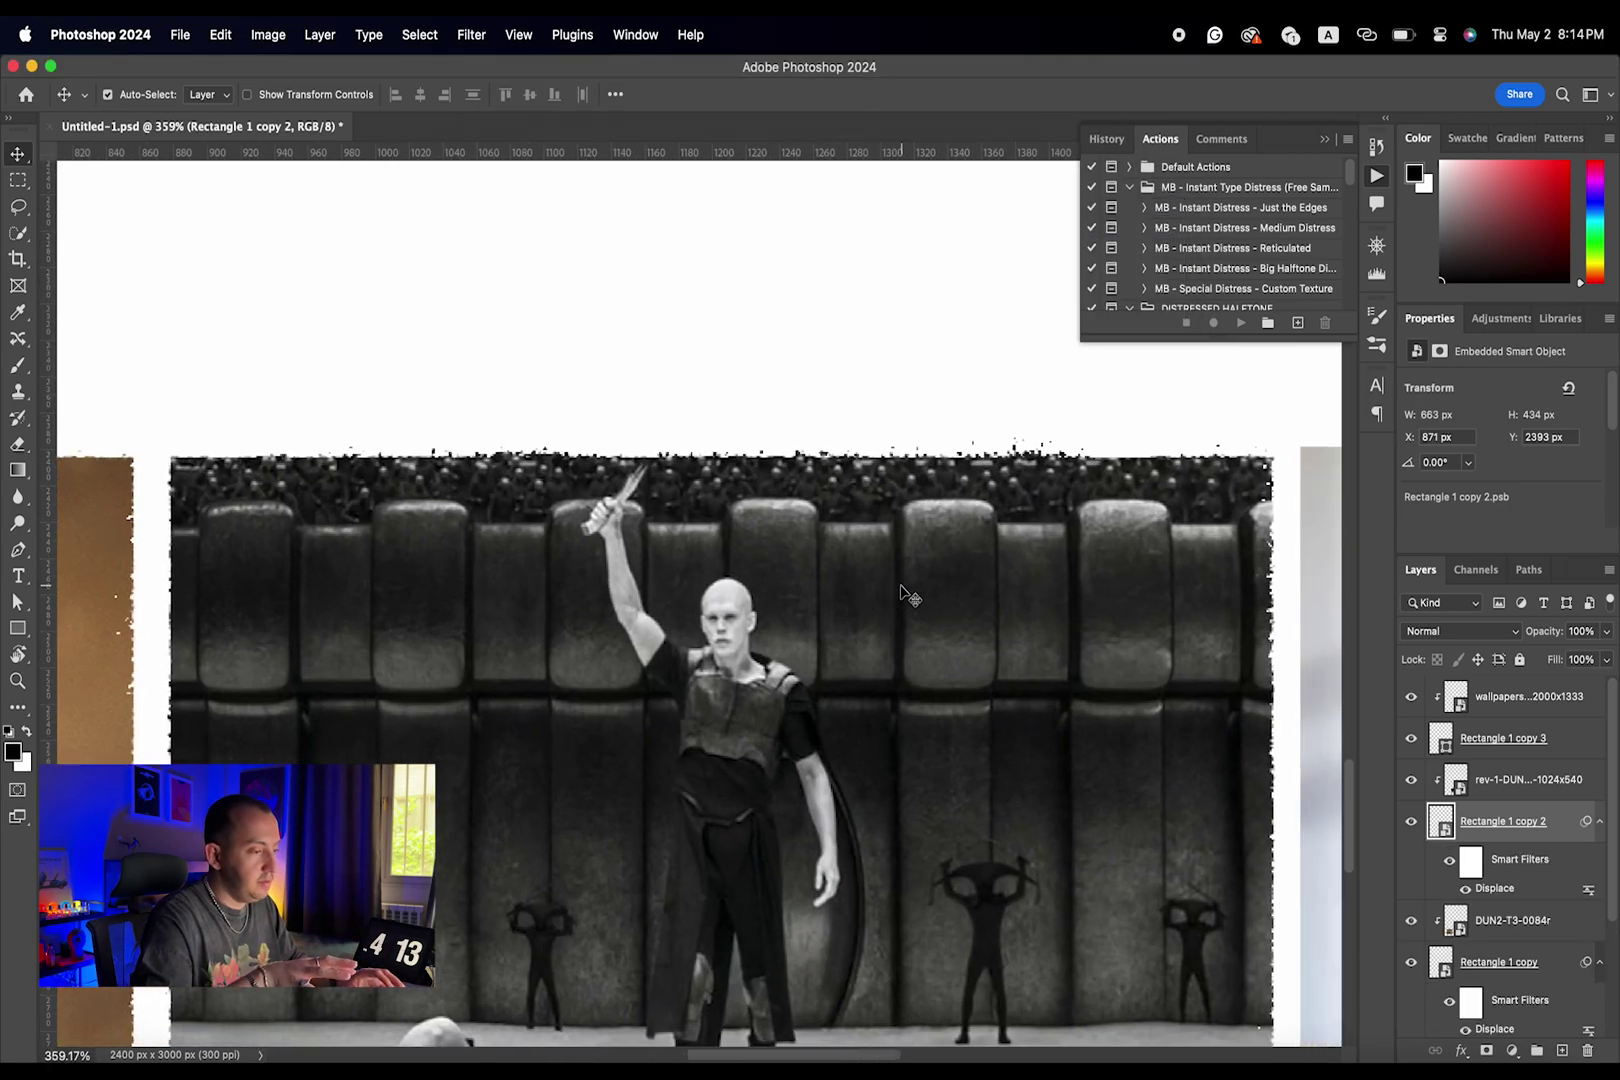
{"action": "scroll", "coordinate": [960, 610], "scroll_direction": "down", "scroll_amount": 8}
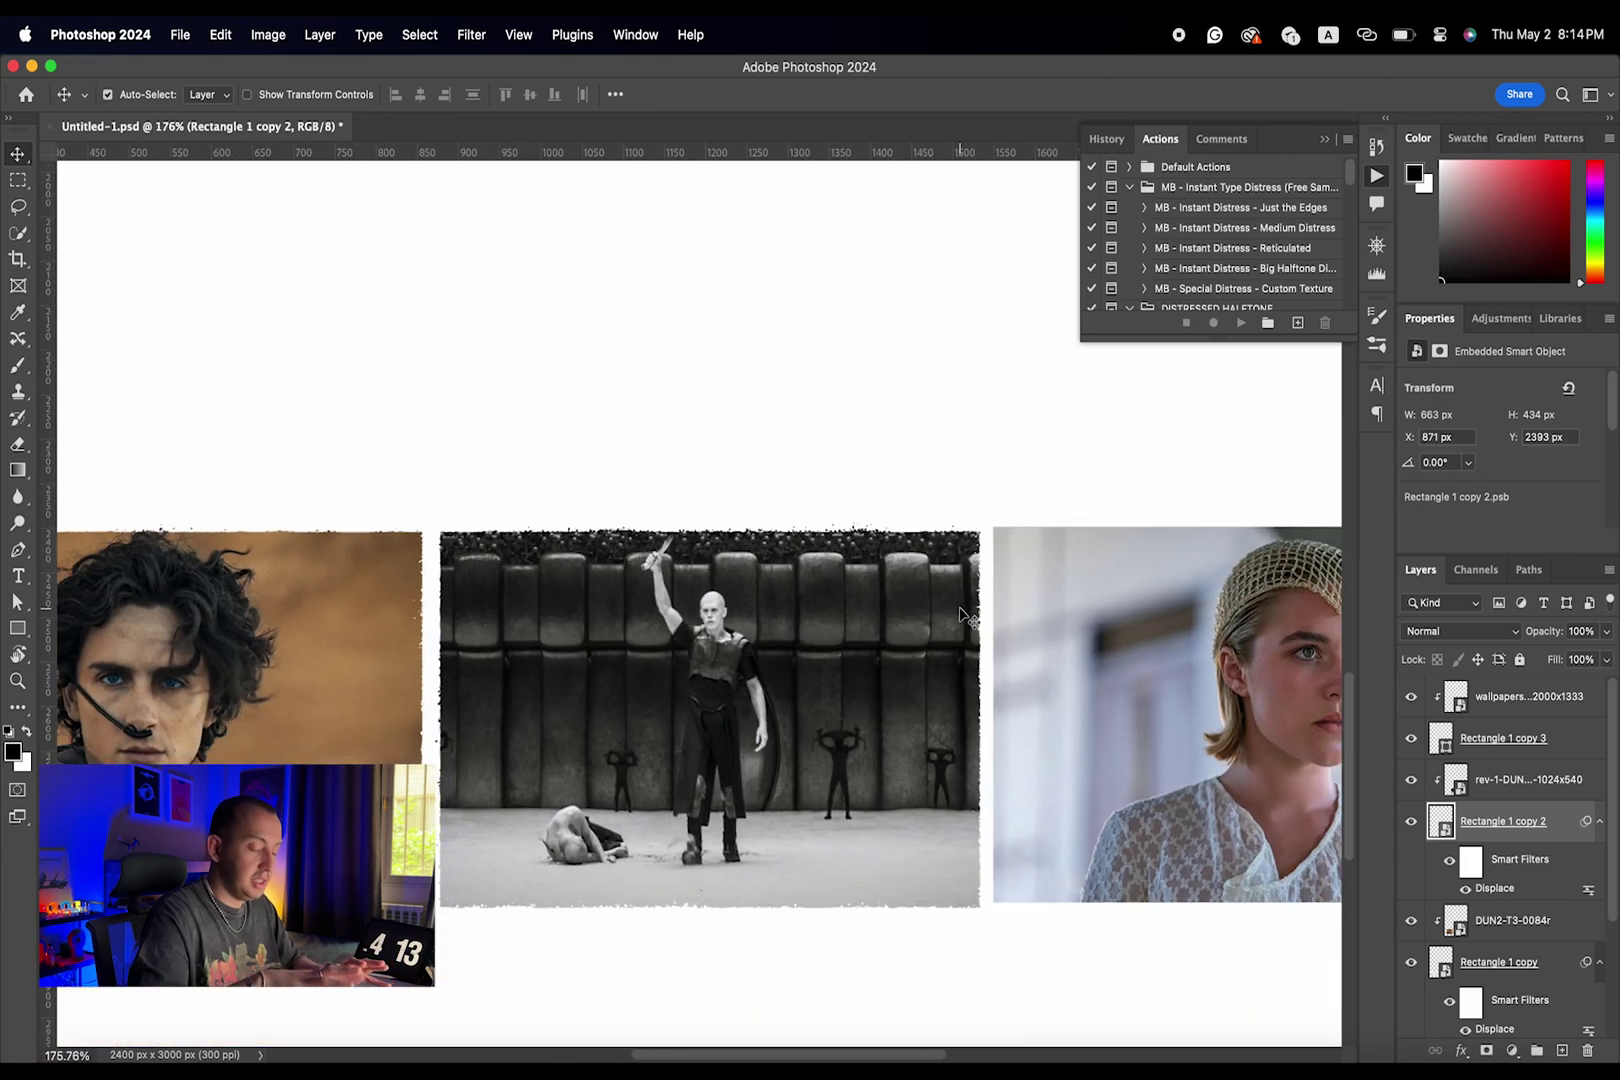
{"action": "scroll", "coordinate": [959, 608], "scroll_direction": "right", "scroll_amount": 4}
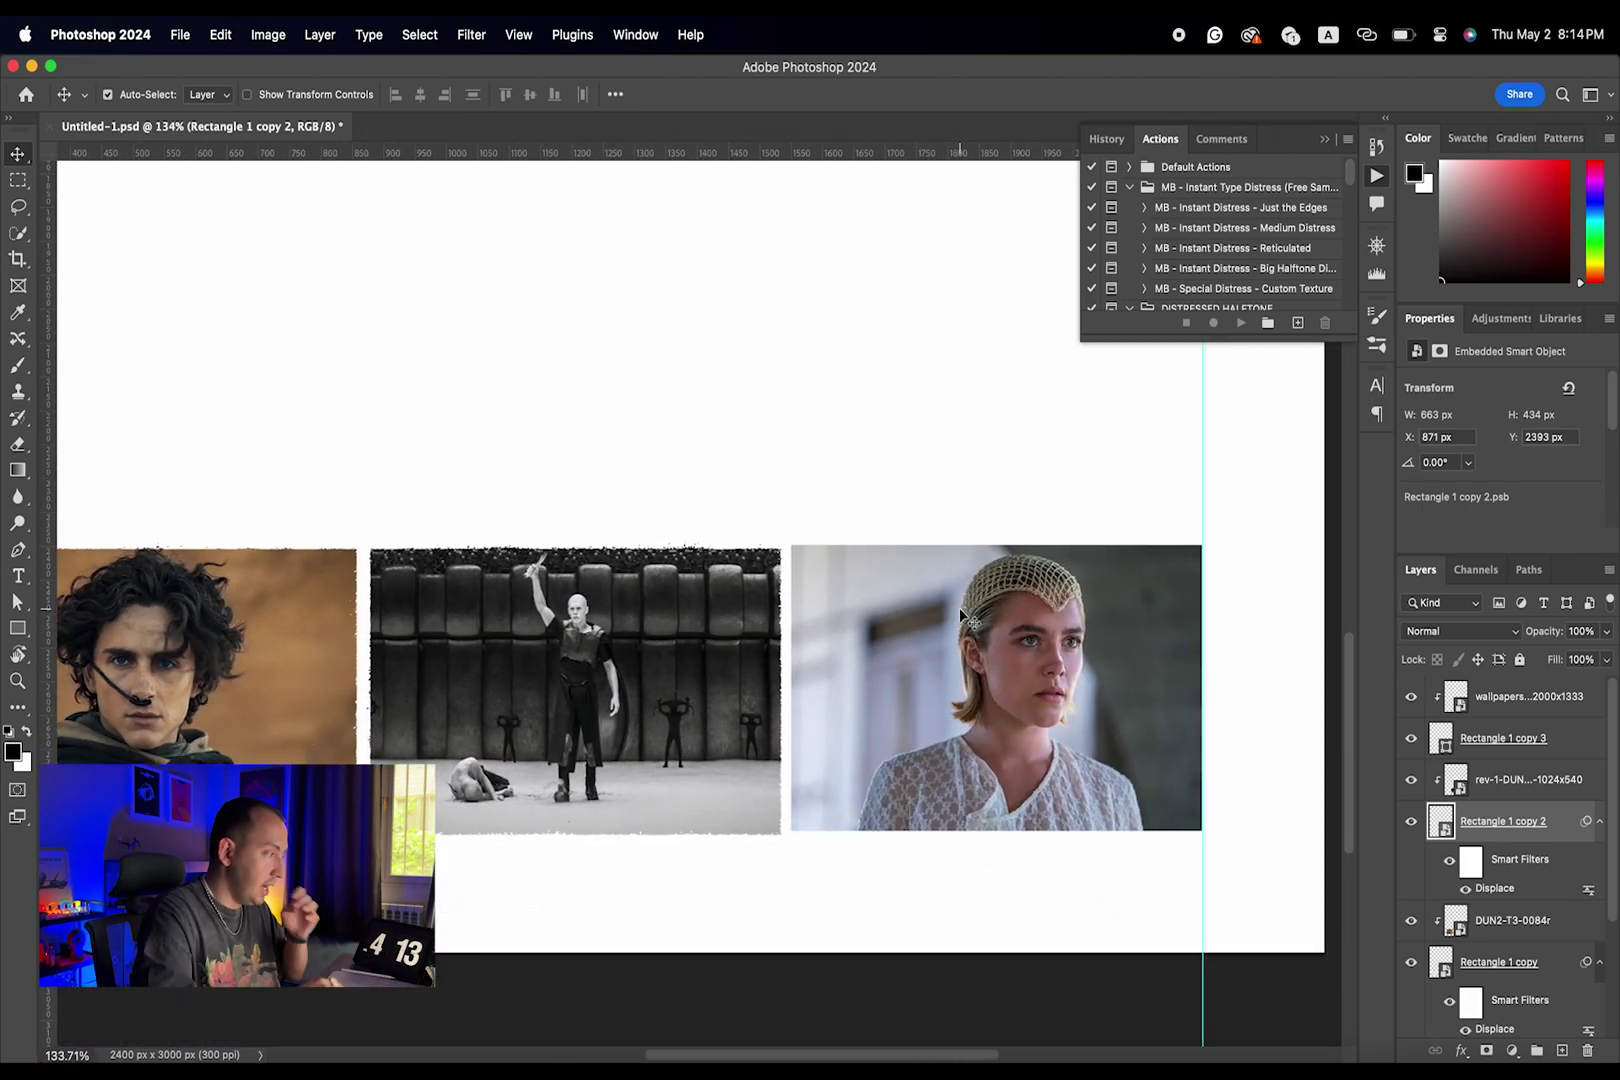
{"action": "left_click", "coordinate": [1575, 742]}
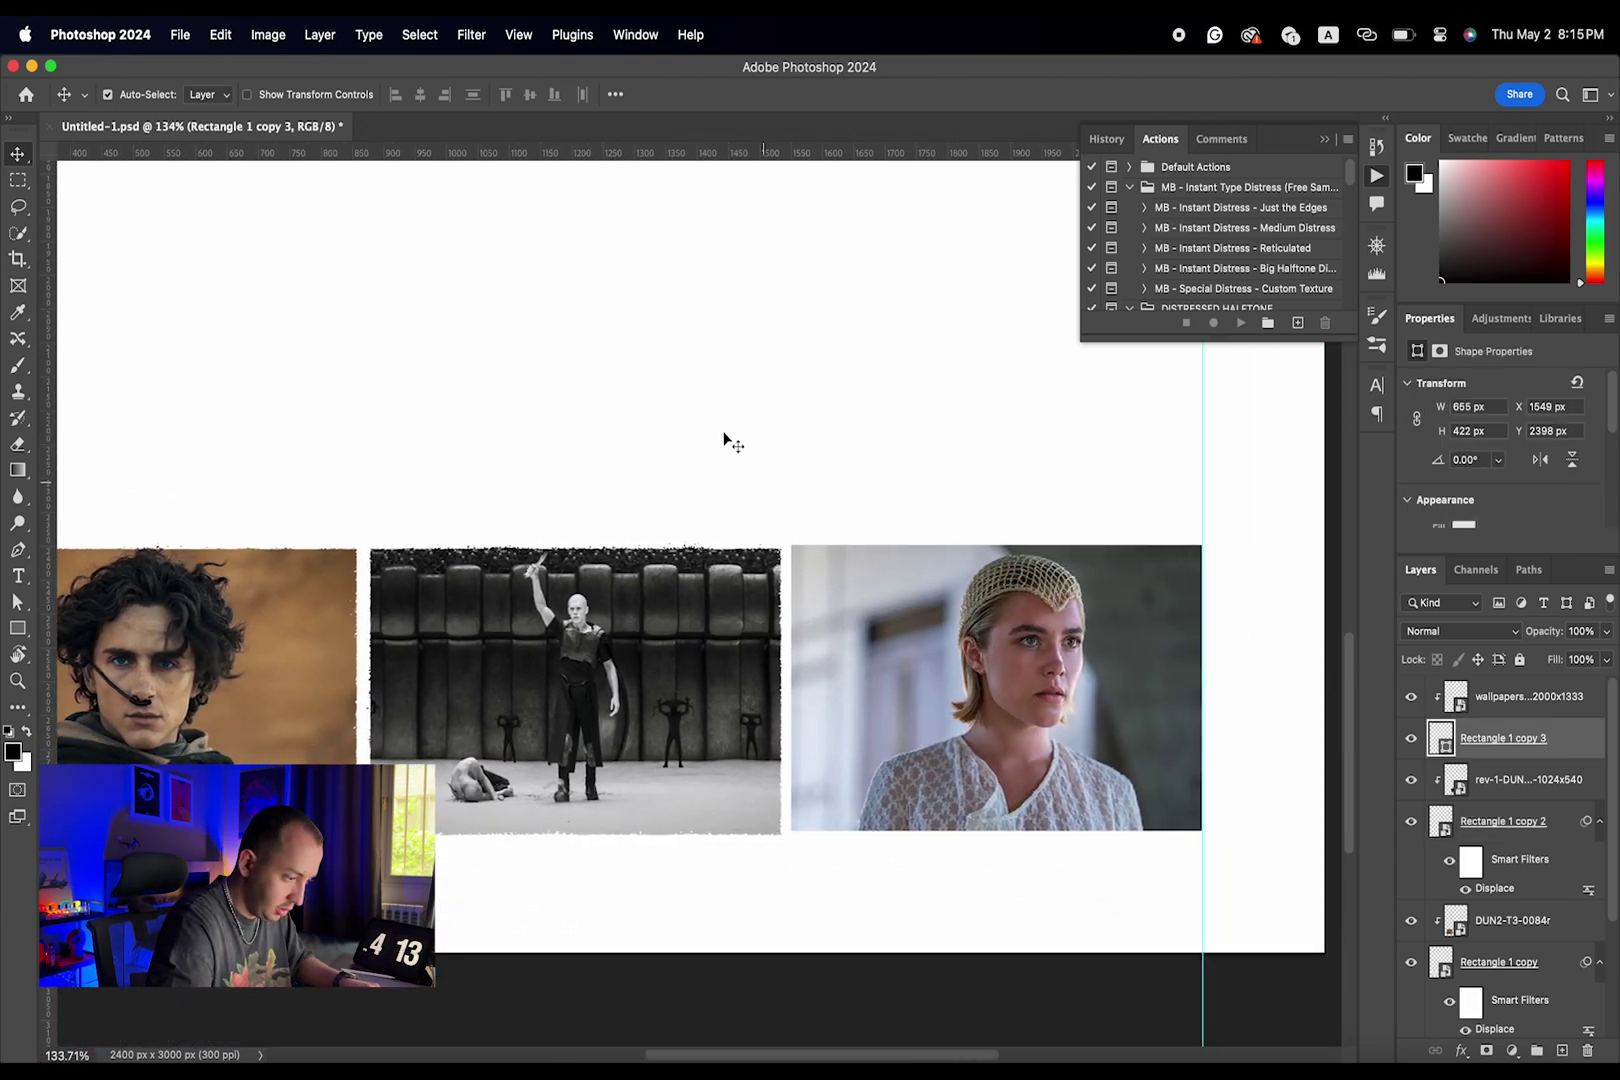
{"action": "left_click", "coordinate": [471, 34]}
{"action": "left_click", "coordinate": [471, 34]}
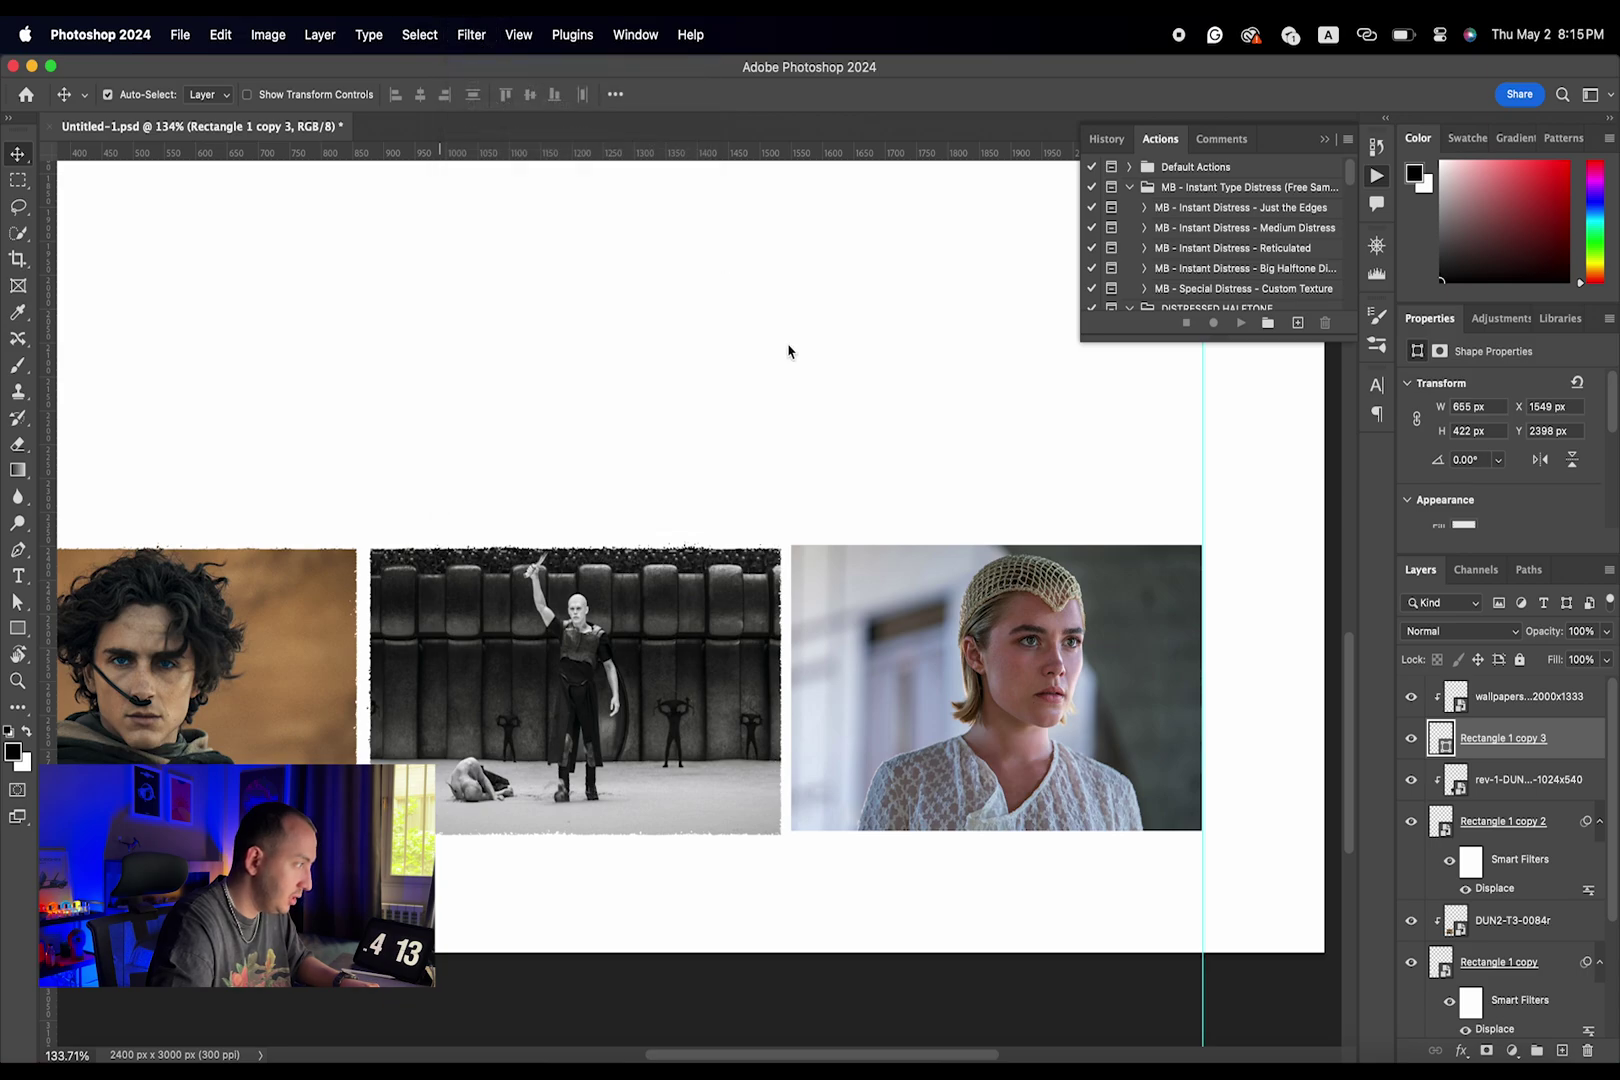
{"action": "key", "text": "ctrl+super+f"}
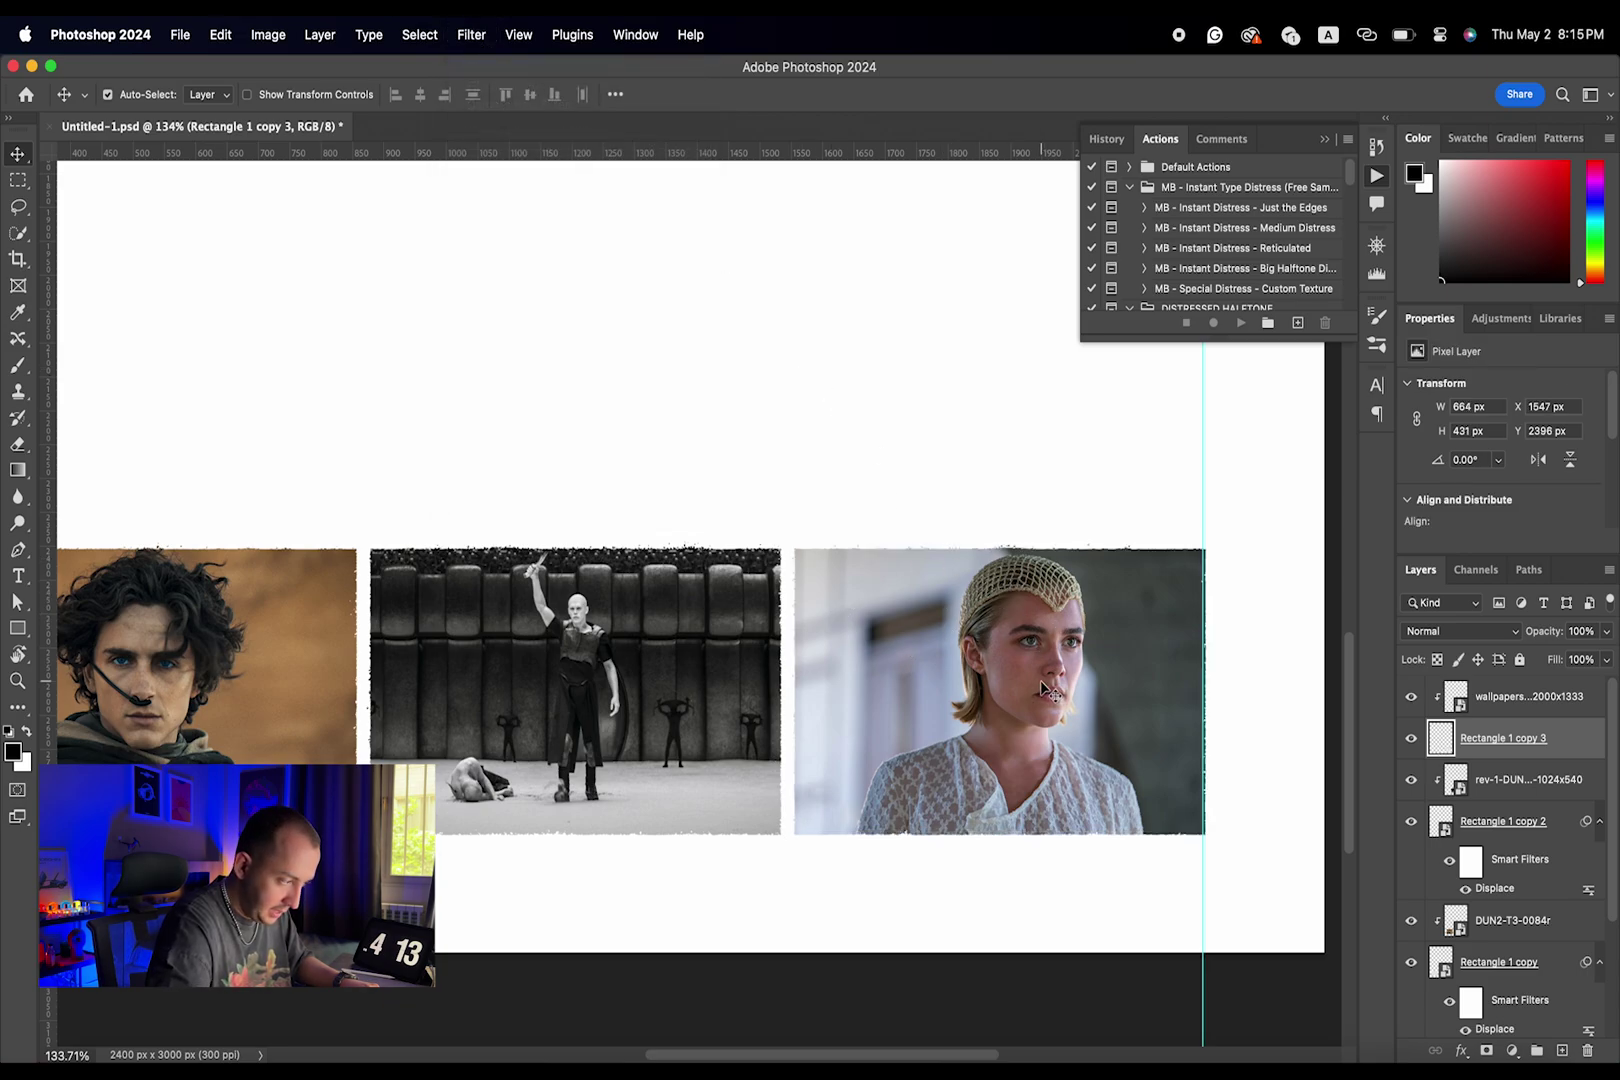
{"action": "scroll", "coordinate": [1040, 680], "scroll_direction": "down", "scroll_amount": 5}
{"action": "scroll", "coordinate": [1042, 694], "scroll_direction": "down", "scroll_amount": 5}
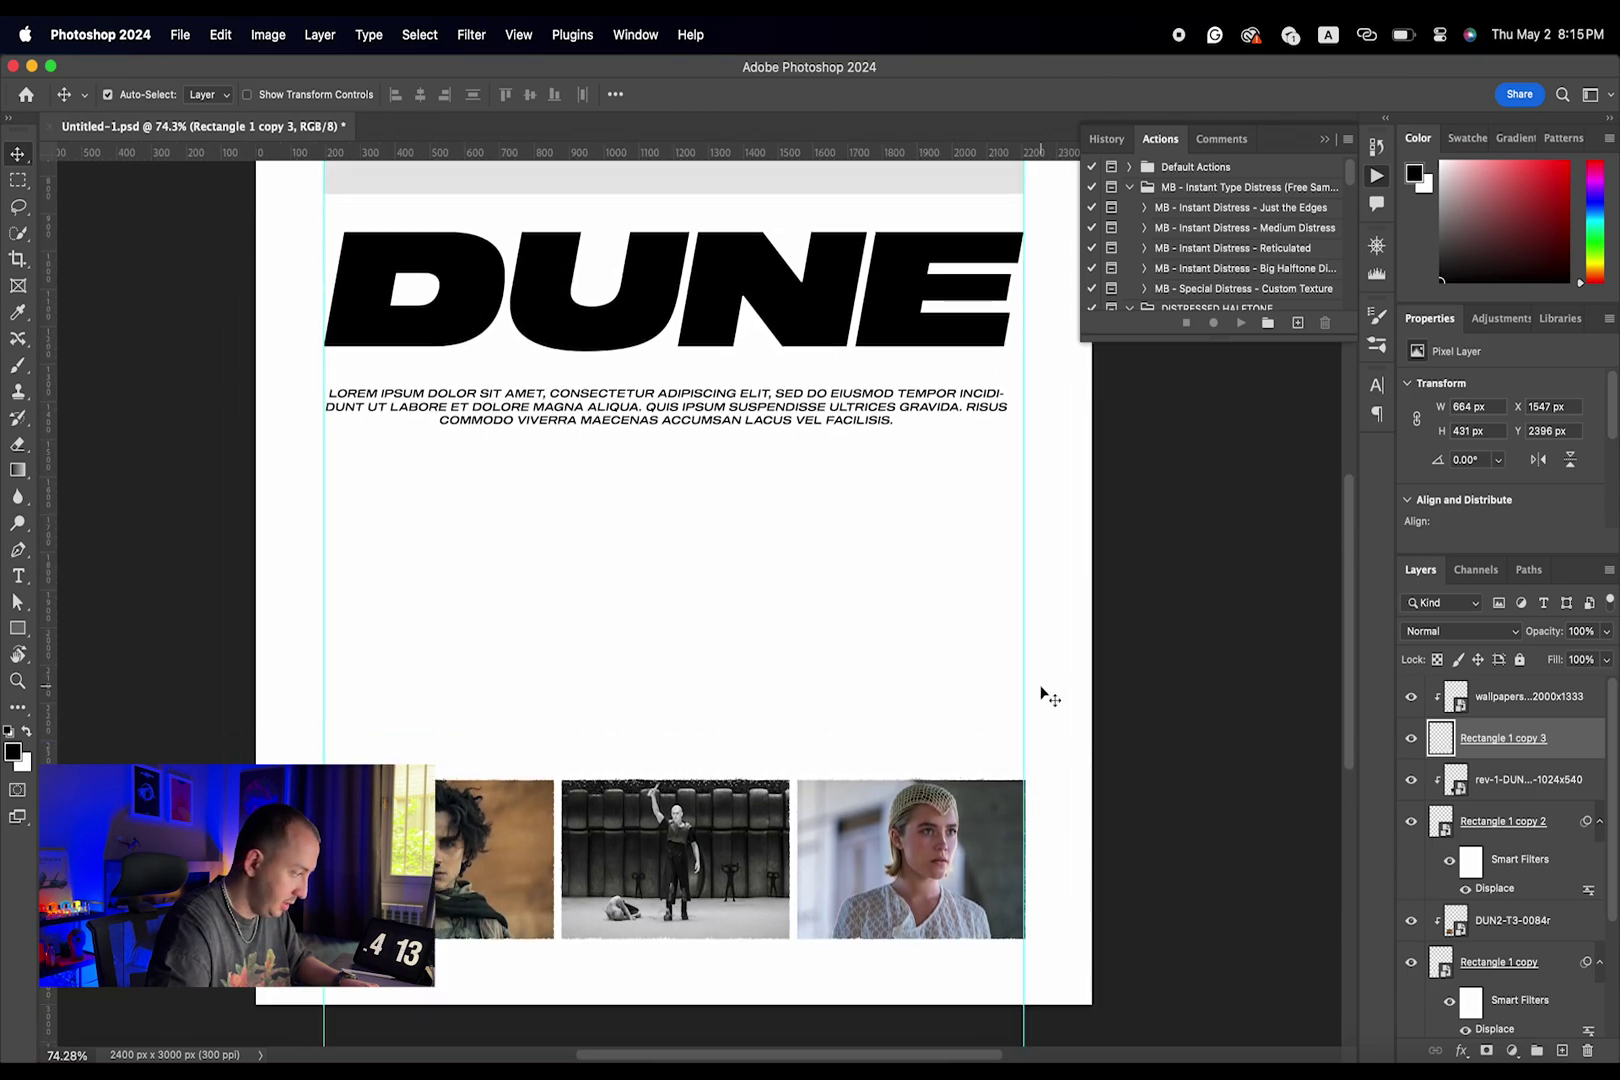
{"action": "scroll", "coordinate": [1045, 694], "scroll_direction": "up", "scroll_amount": 2}
{"action": "scroll", "coordinate": [1045, 694], "scroll_direction": "left", "scroll_amount": 2}
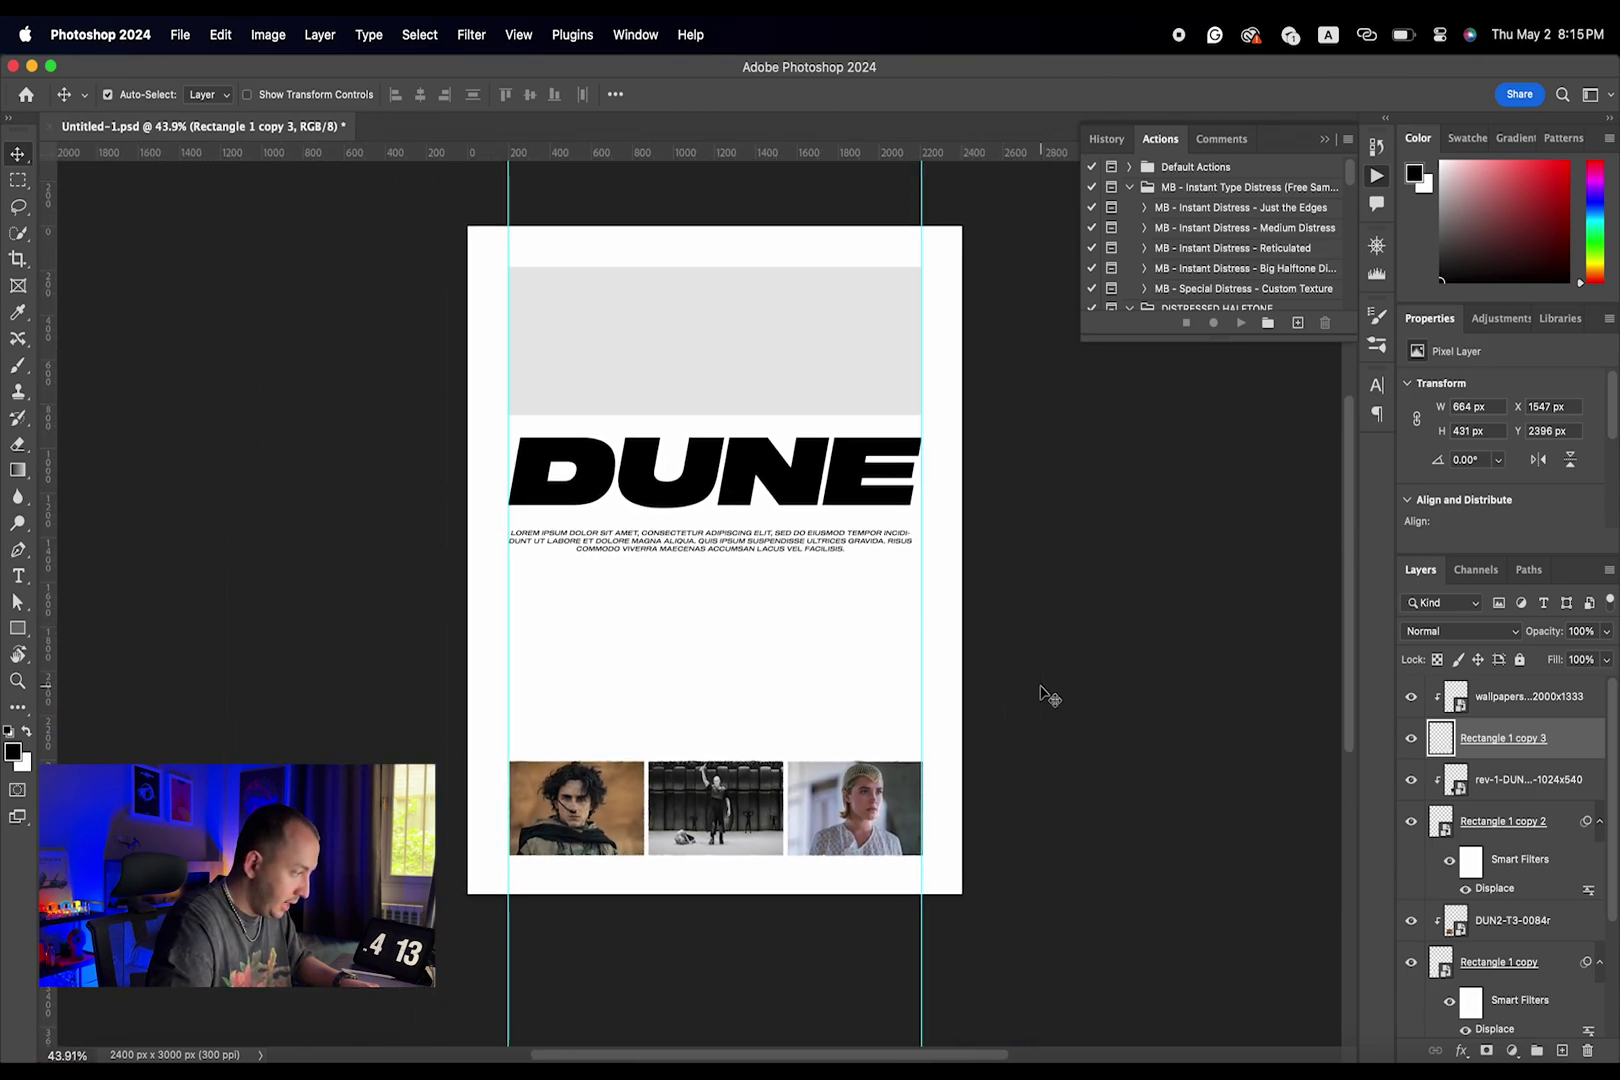
{"action": "scroll", "coordinate": [834, 619], "scroll_direction": "up", "scroll_amount": 3}
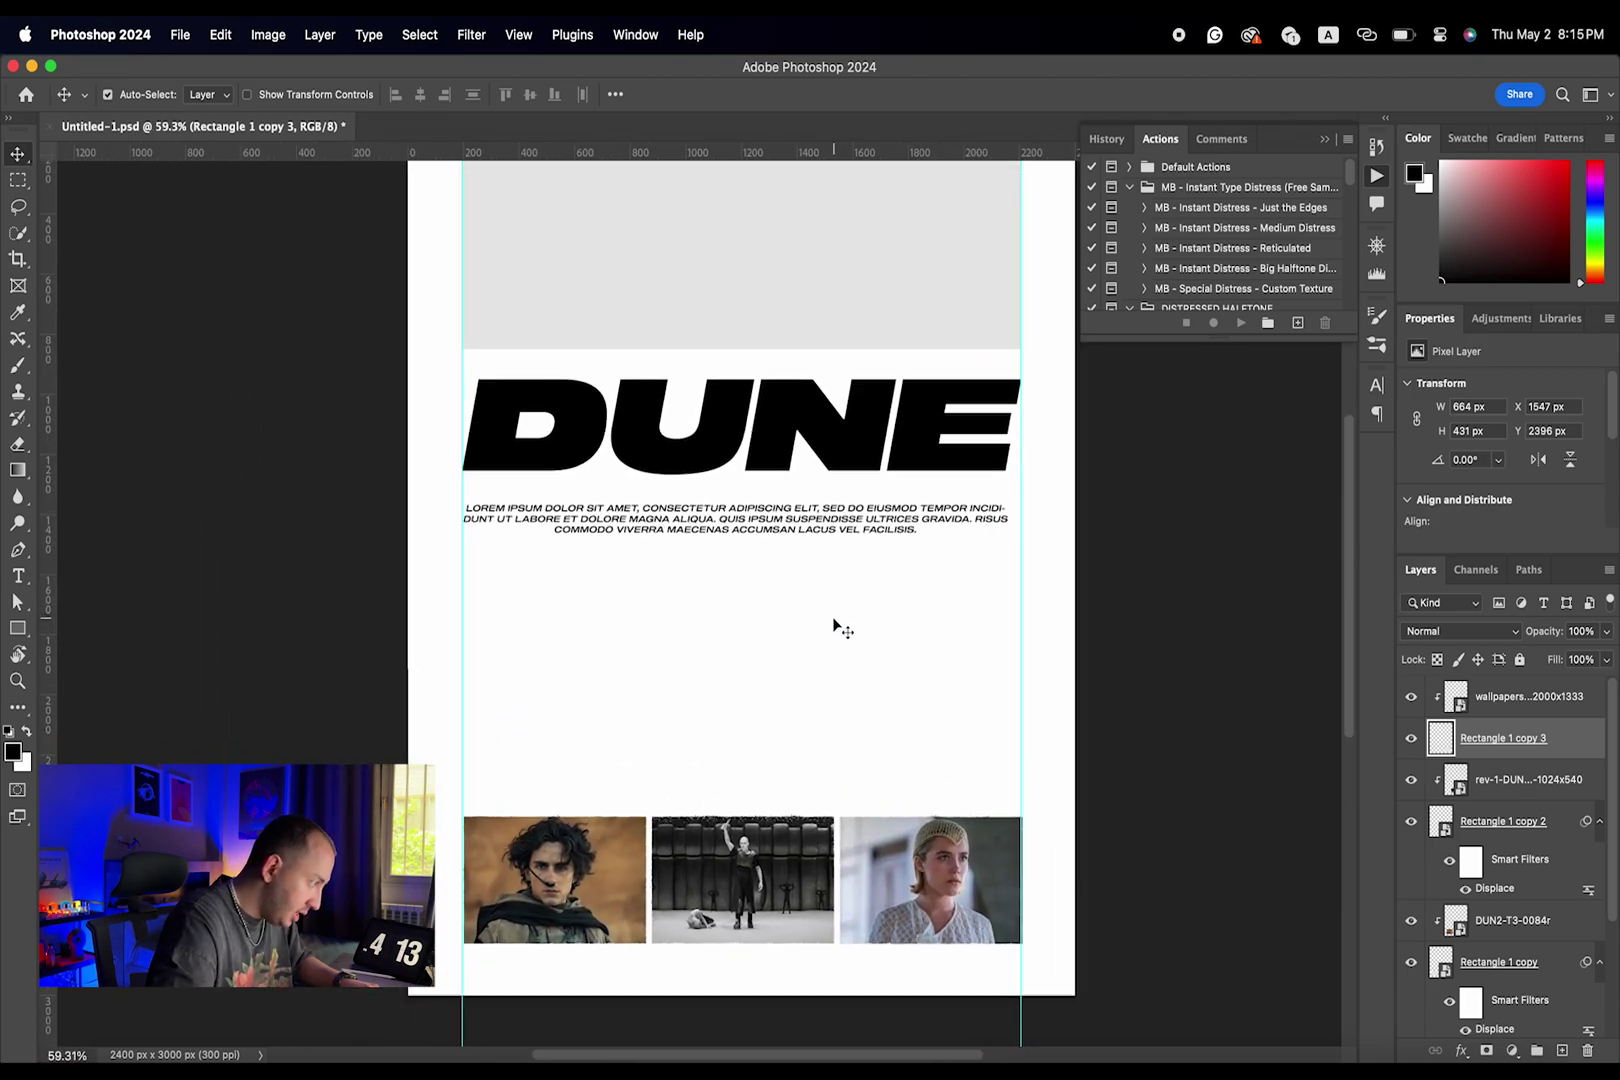
{"action": "scroll", "coordinate": [834, 619], "scroll_direction": "down", "scroll_amount": 2}
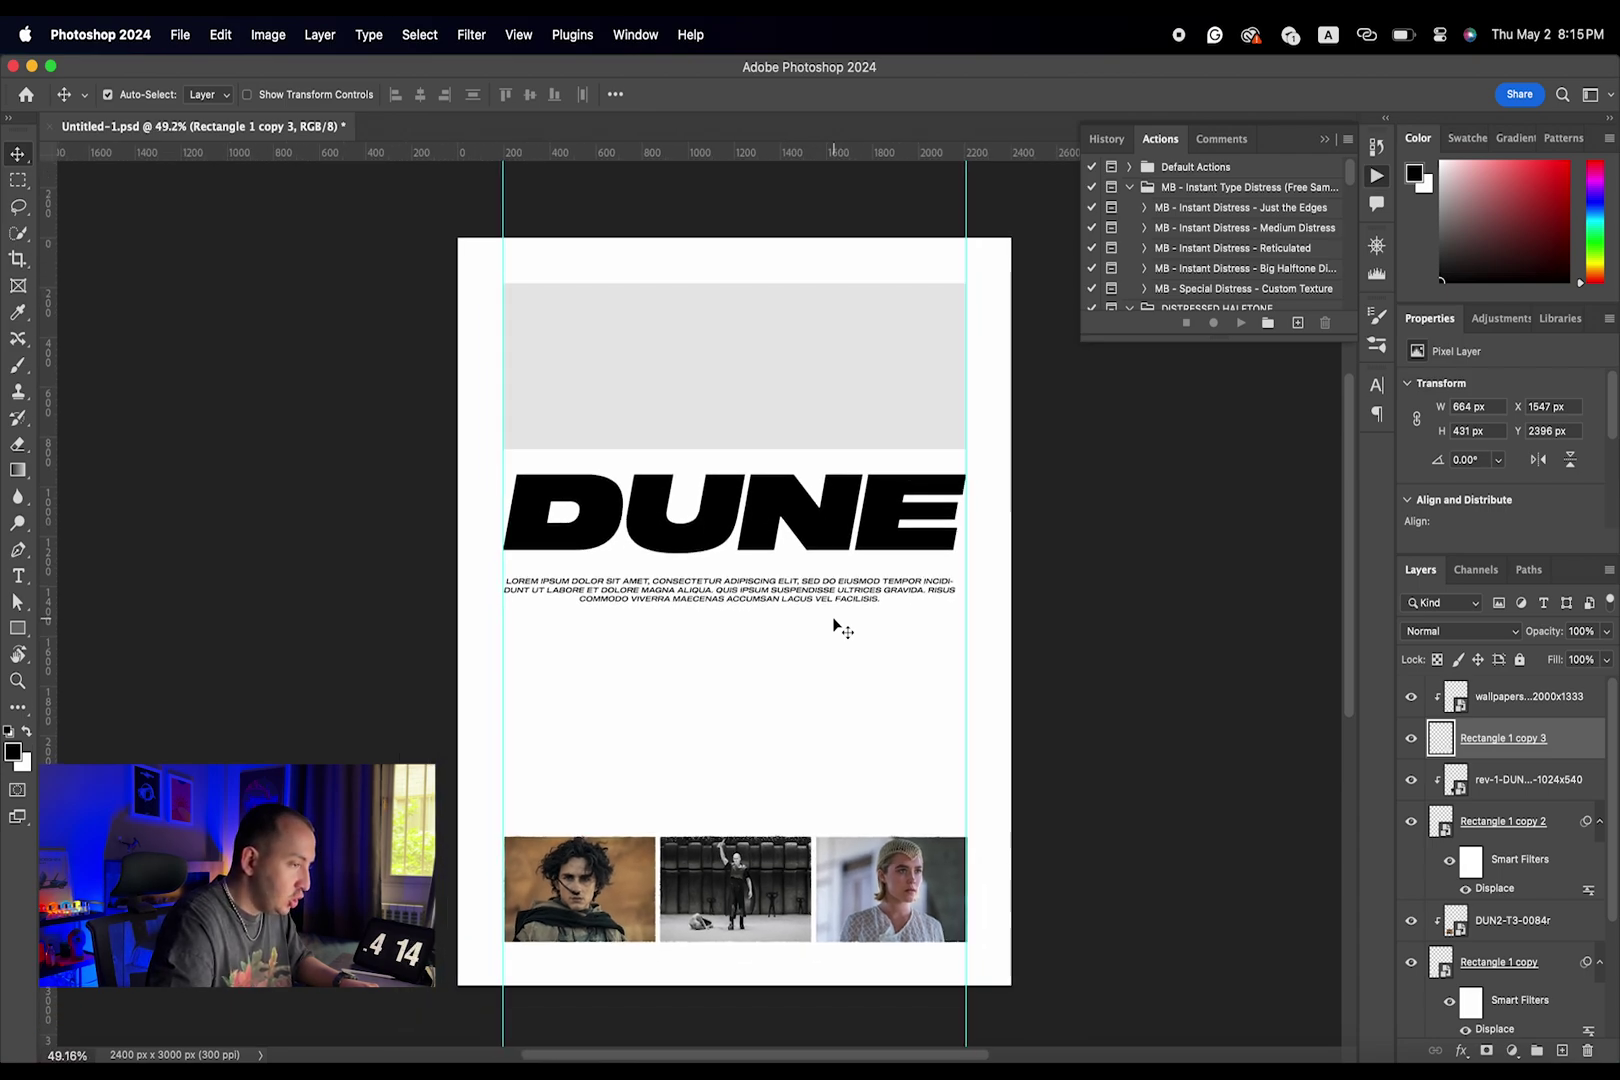
- Play the MB - Instant Distress Medium Distress action on the DUNE title with a 0b0b0b fill
{"action": "left_click", "coordinate": [843, 525]}
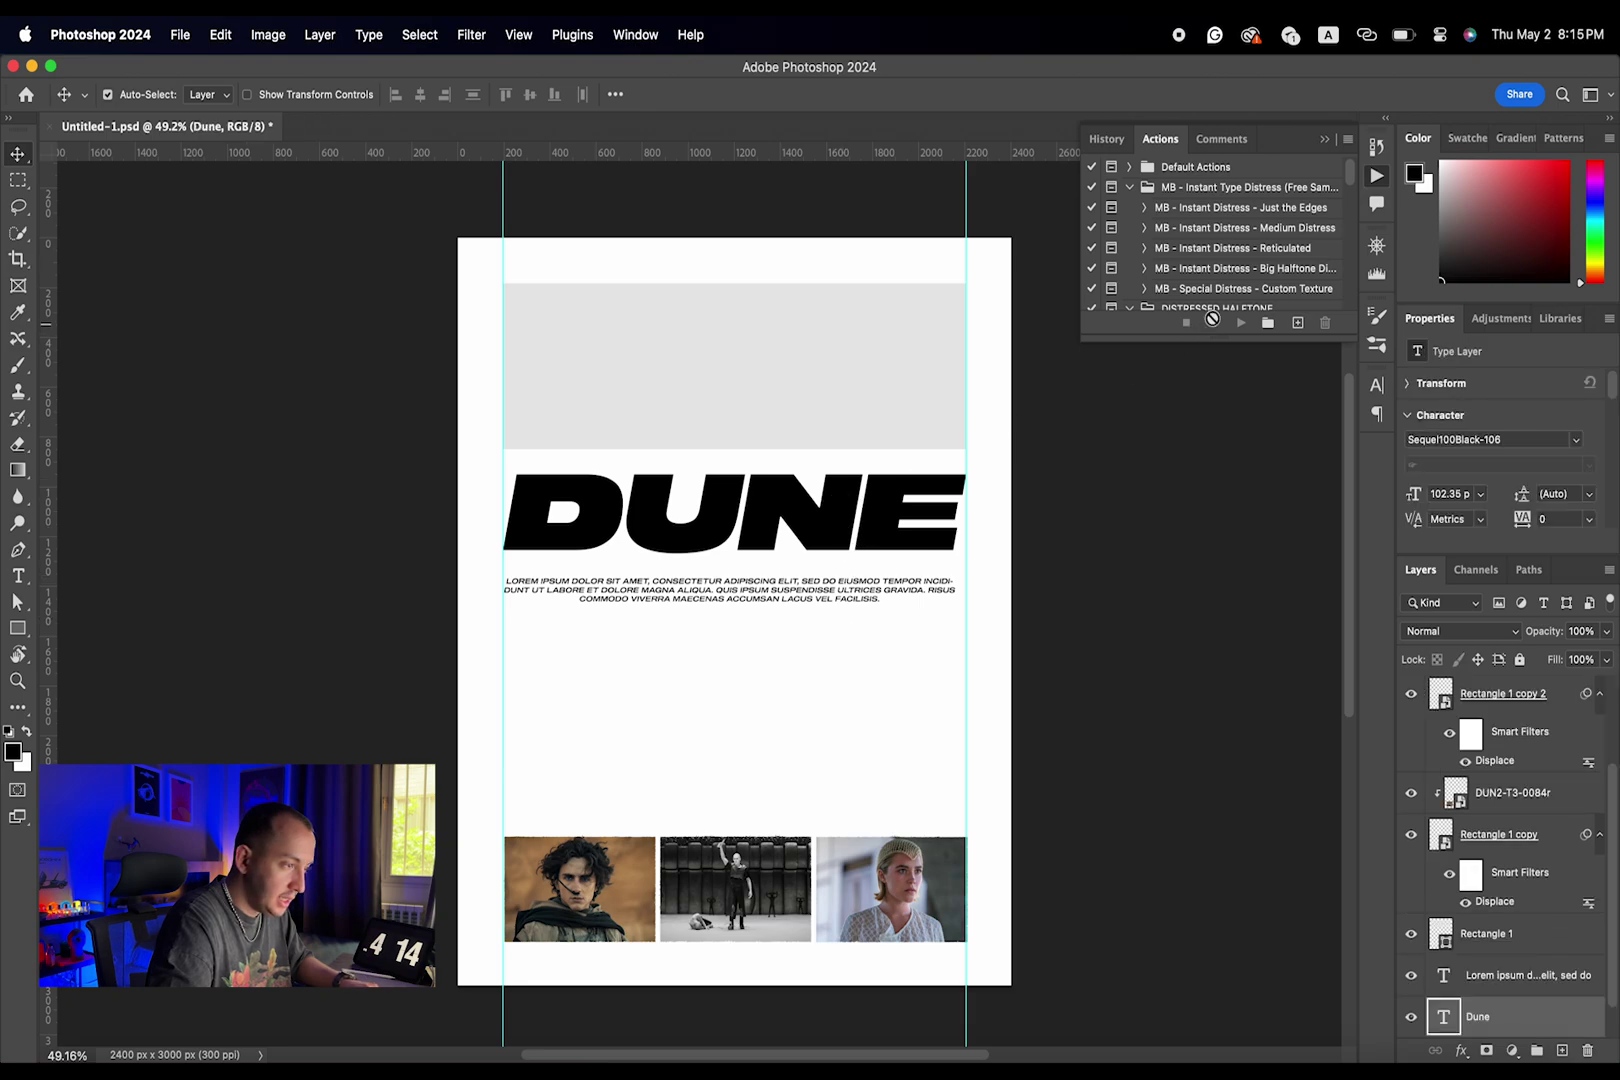
{"action": "left_click", "coordinate": [1285, 230]}
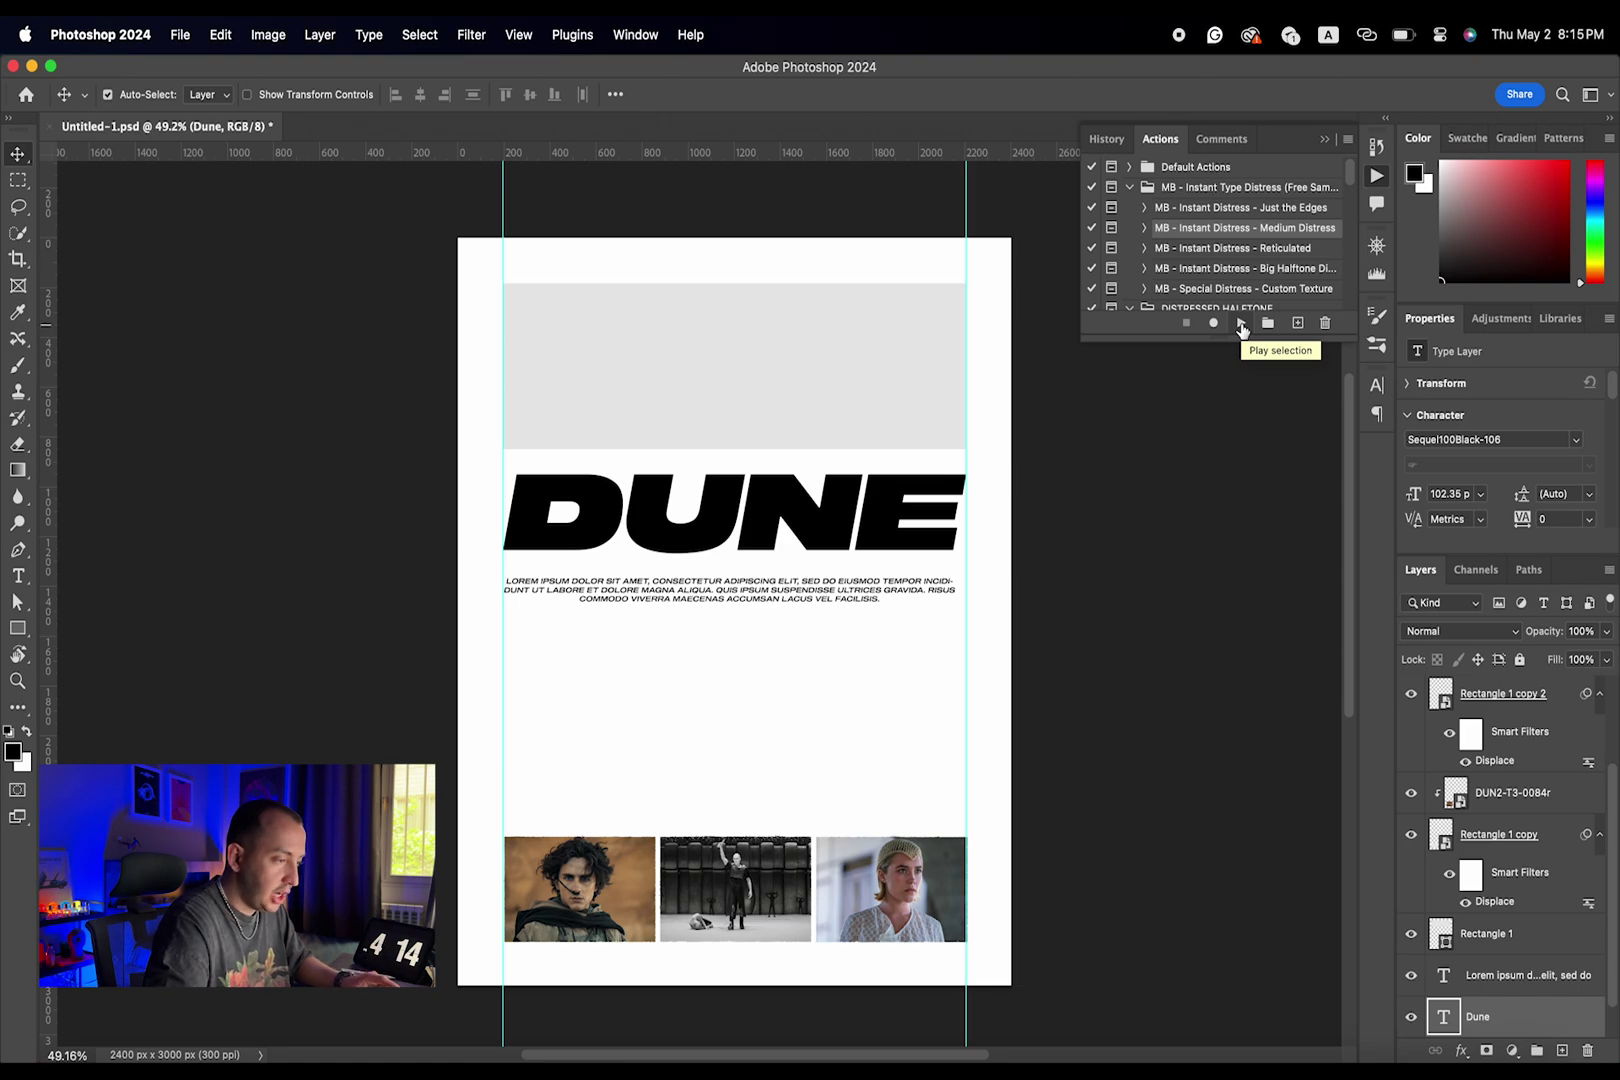
{"action": "left_click", "coordinate": [1241, 326]}
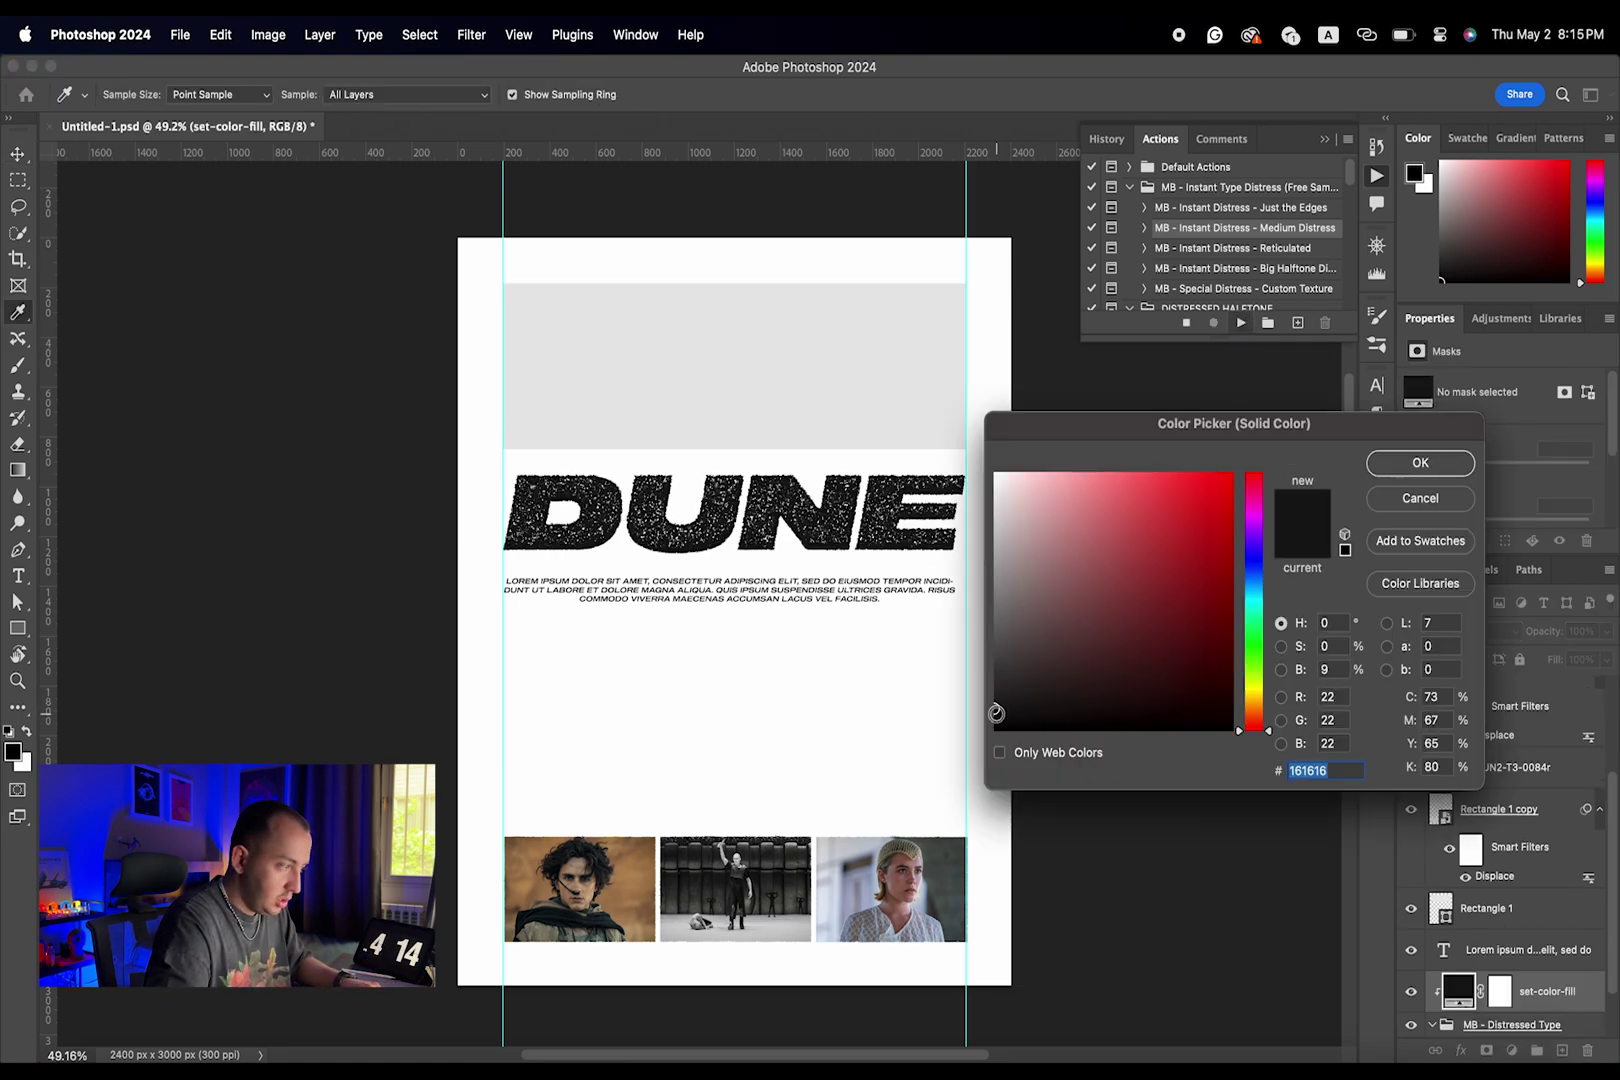
{"action": "mouse_move", "coordinate": [996, 712]}
{"action": "left_mouse_down"}
{"action": "mouse_move", "coordinate": [993, 695]}
{"action": "mouse_move", "coordinate": [994, 718]}
{"action": "left_mouse_up"}
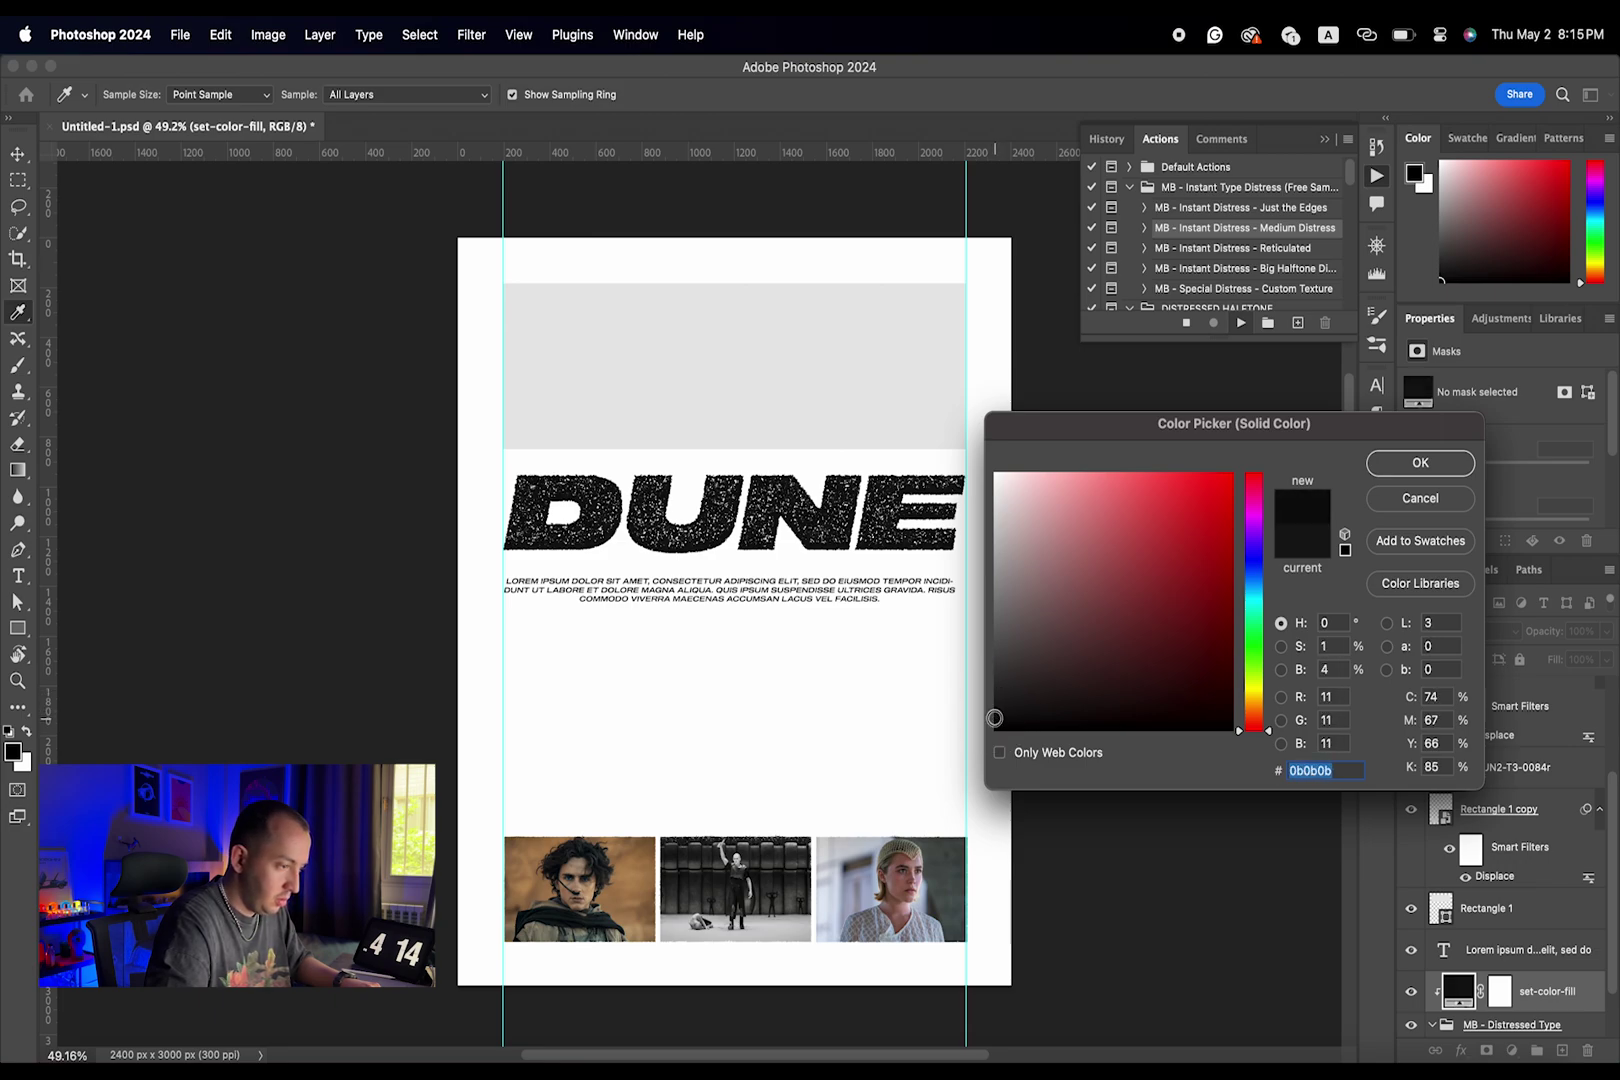
{"action": "left_click", "coordinate": [1396, 466]}
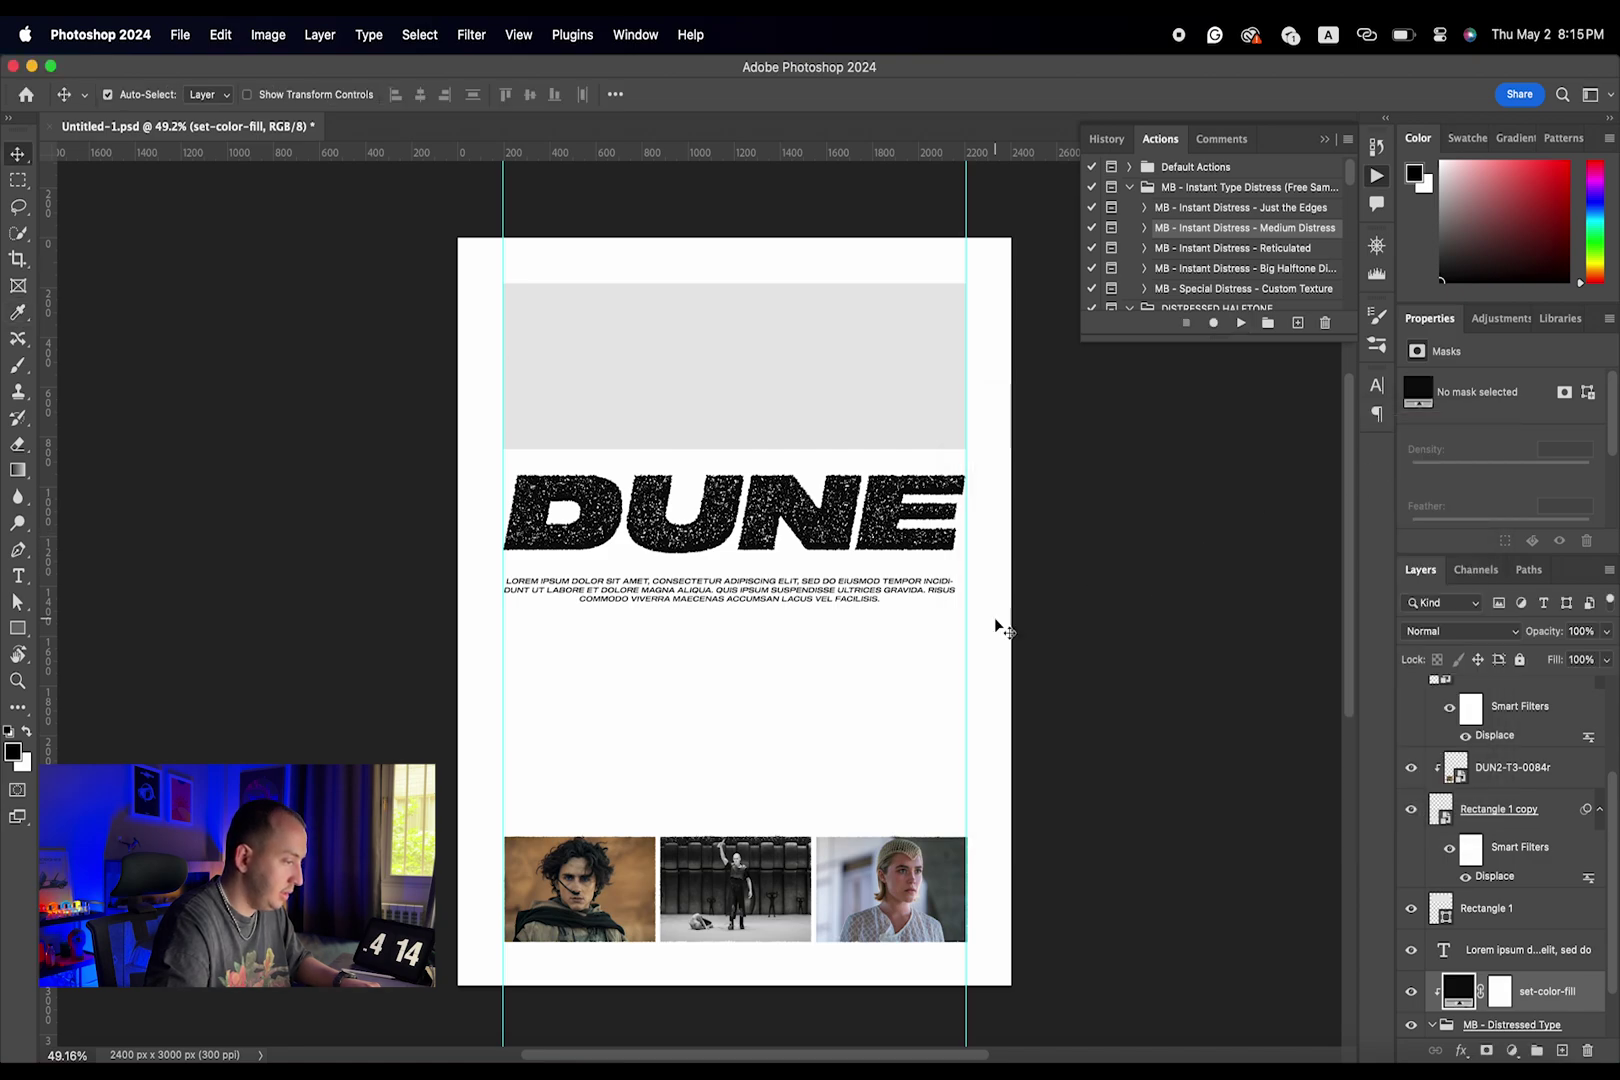
- Reapply the last Displace filter to the lorem ipsum paragraph and zoom in to inspect it
{"action": "left_click", "coordinate": [860, 597]}
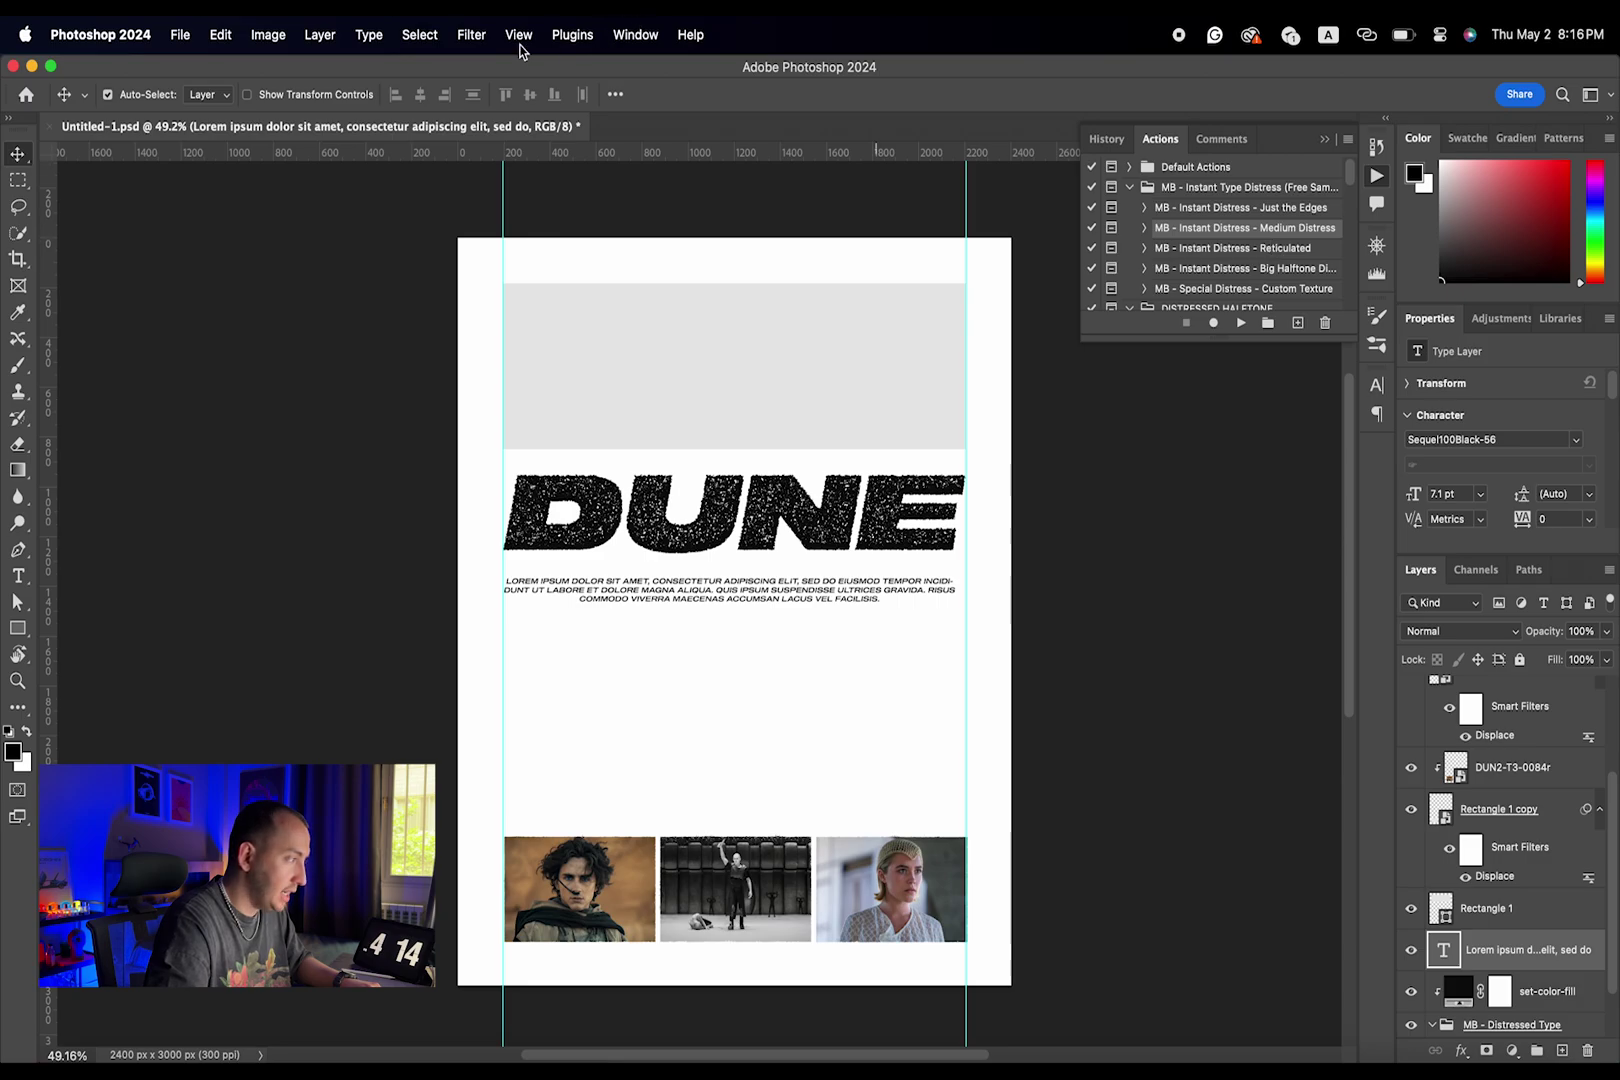
{"action": "left_click", "coordinate": [471, 34]}
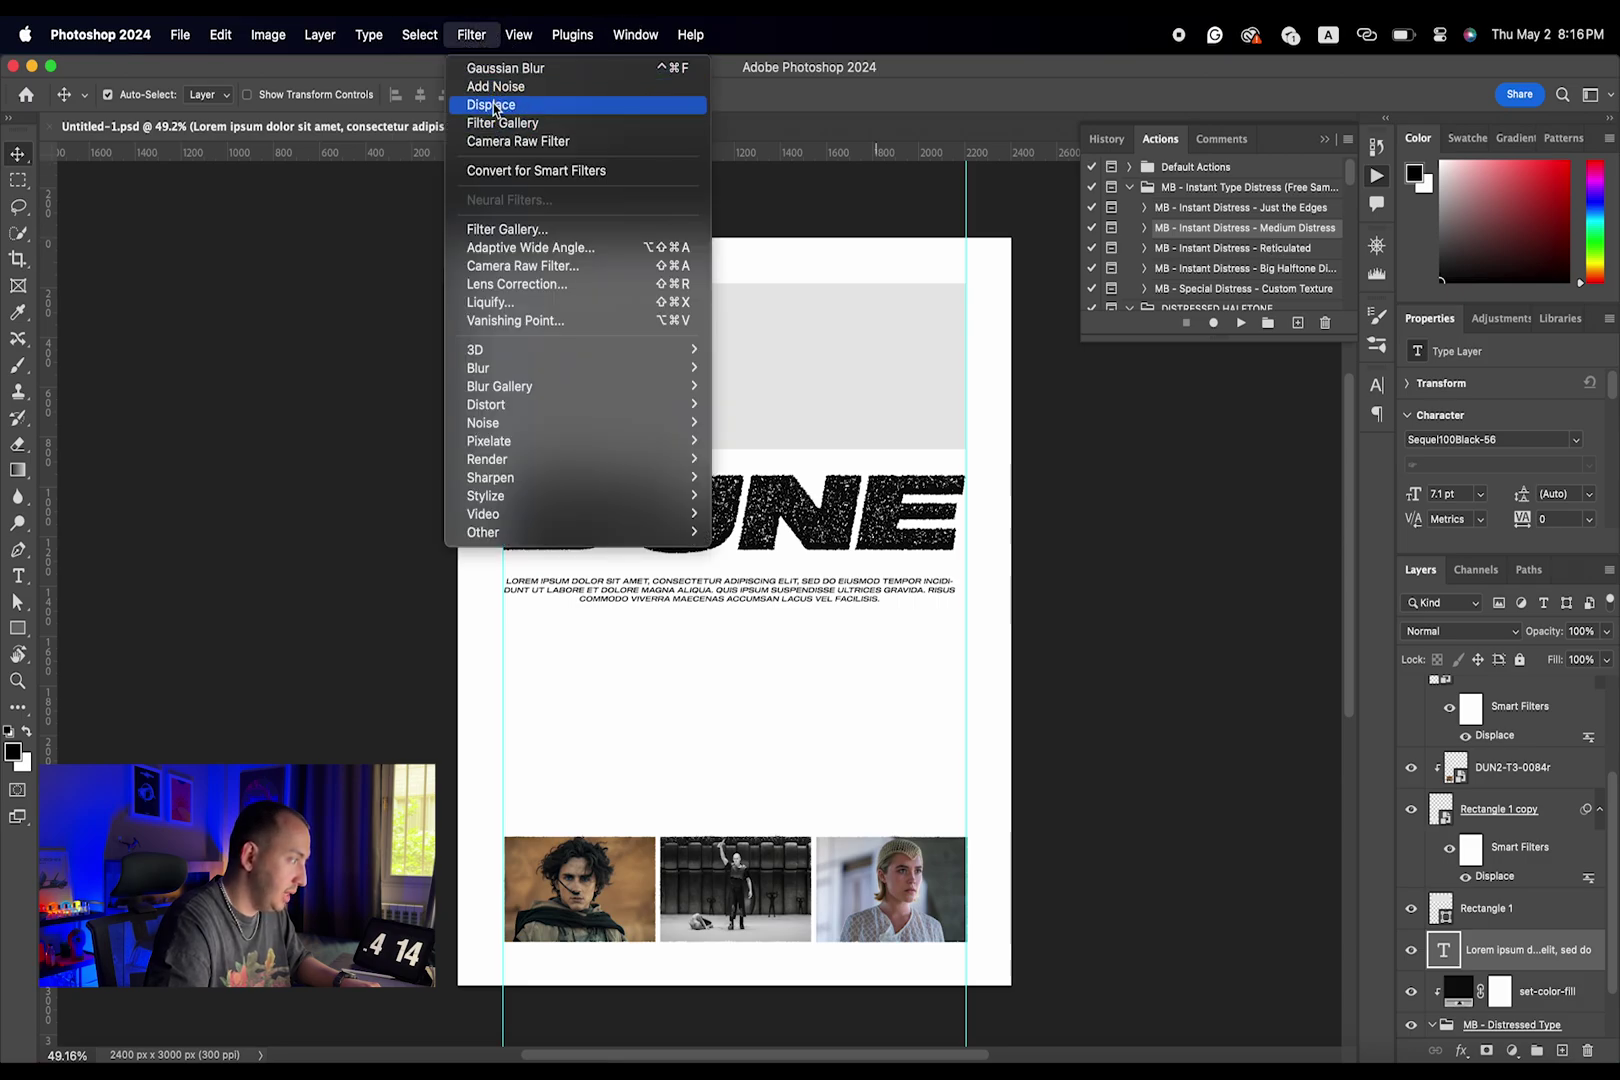
{"action": "left_click", "coordinate": [491, 105]}
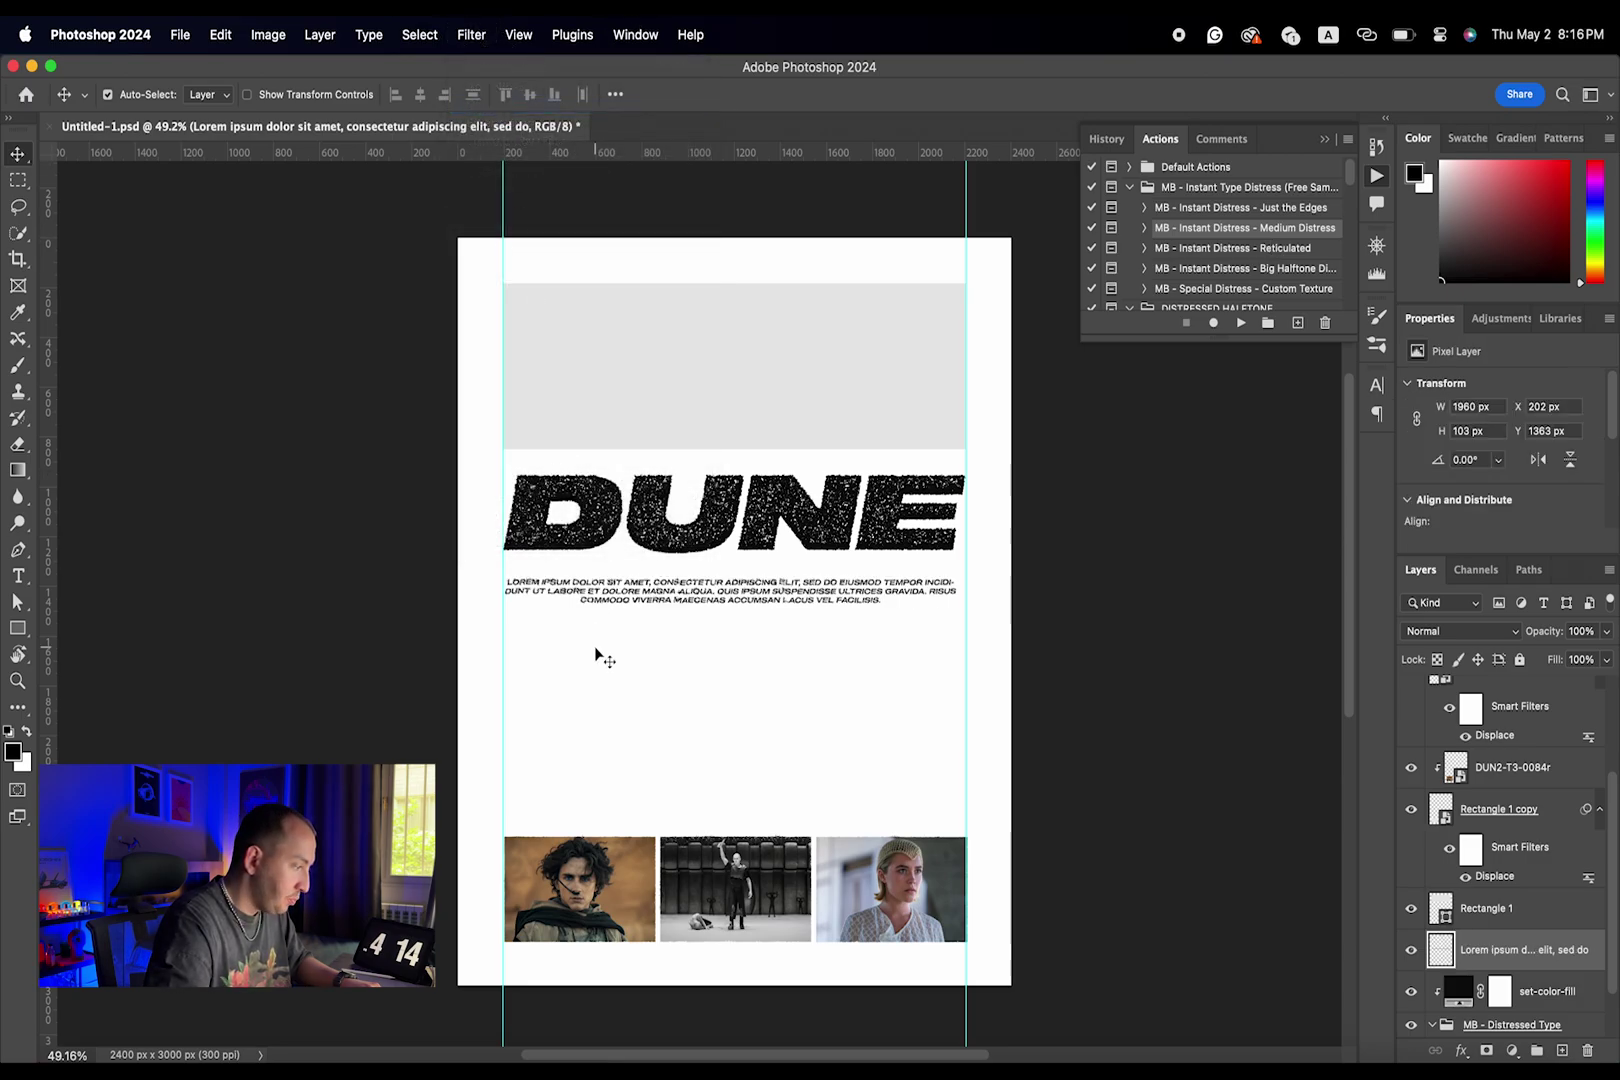
{"action": "scroll", "coordinate": [594, 645], "scroll_direction": "up", "scroll_amount": 5}
{"action": "scroll", "coordinate": [740, 603], "scroll_direction": "right", "scroll_amount": 2}
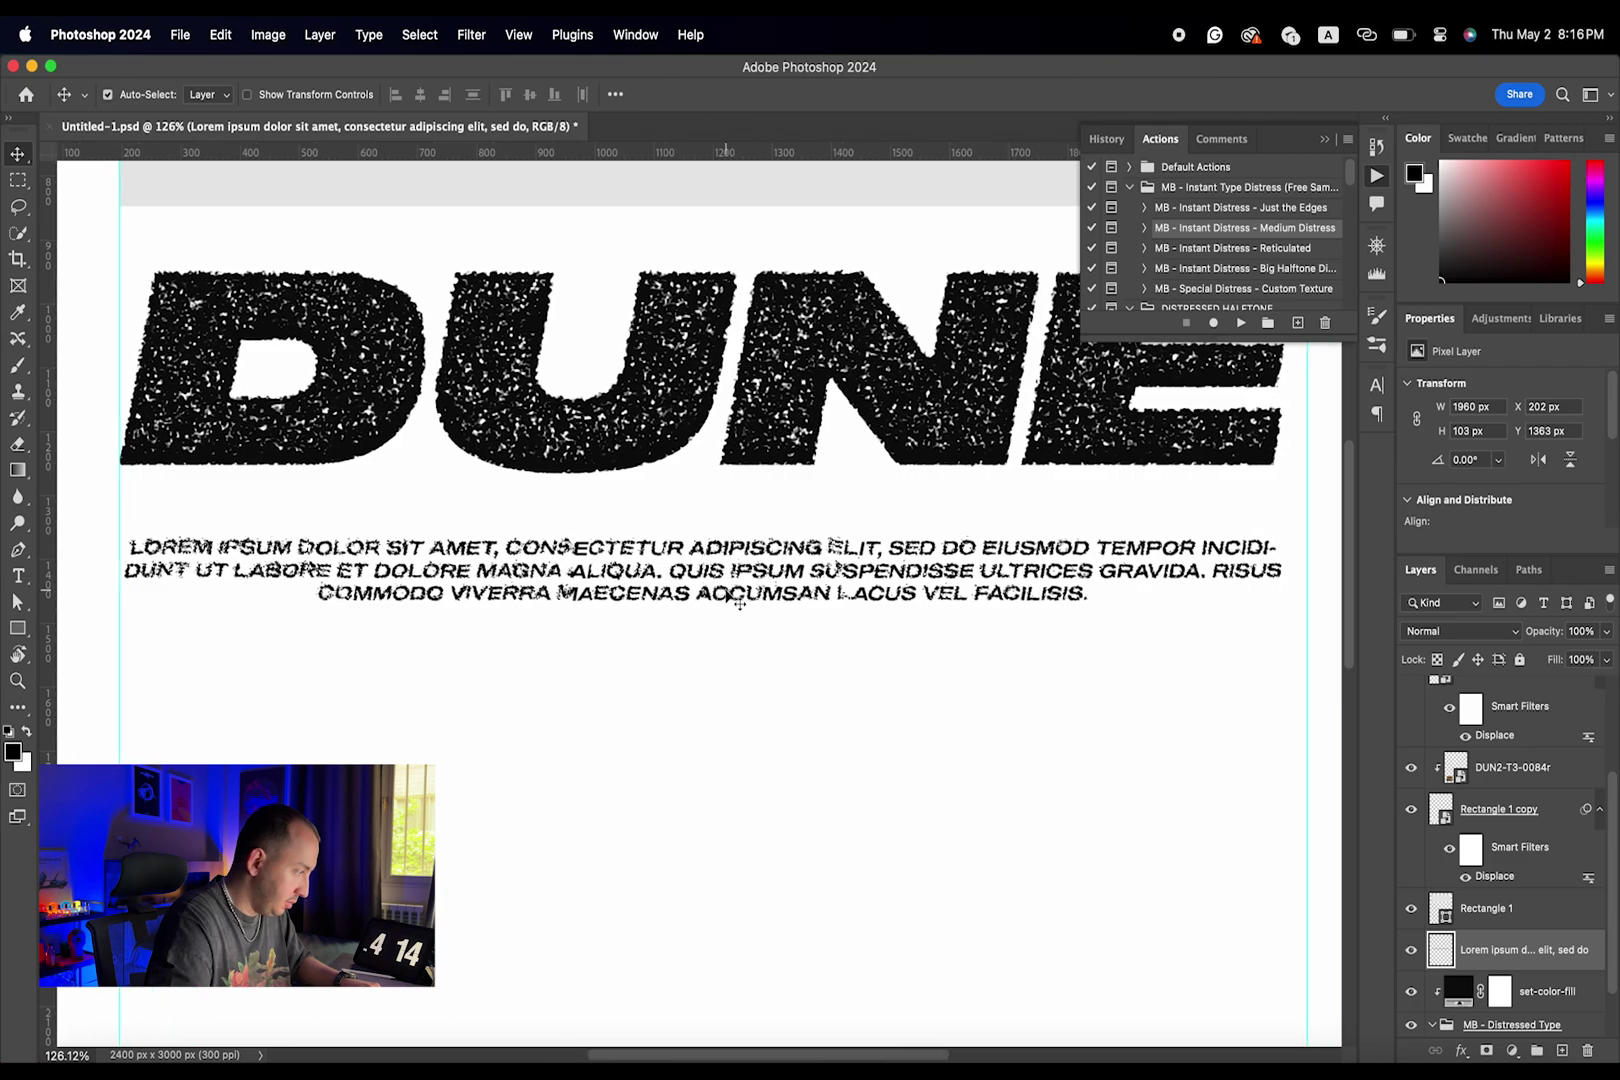
{"action": "scroll", "coordinate": [740, 603], "scroll_direction": "left", "scroll_amount": 1}
{"action": "scroll", "coordinate": [740, 603], "scroll_direction": "down", "scroll_amount": 4}
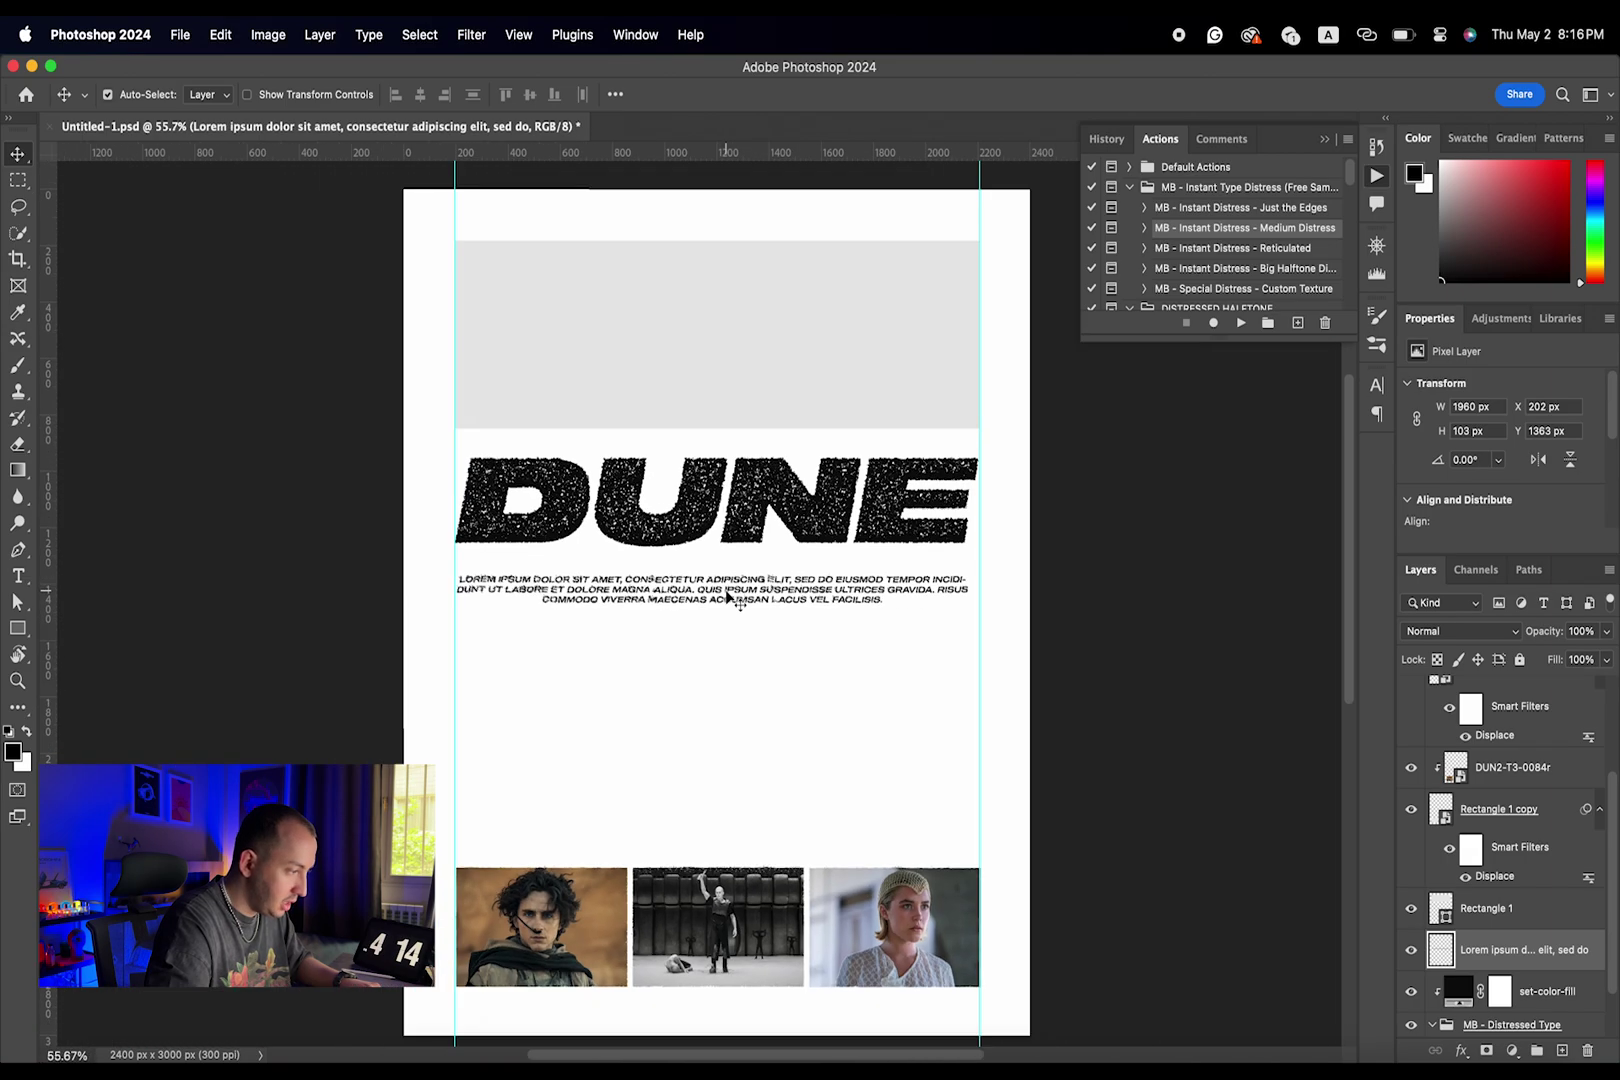
{"action": "scroll", "coordinate": [734, 598], "scroll_direction": "down", "scroll_amount": 1}
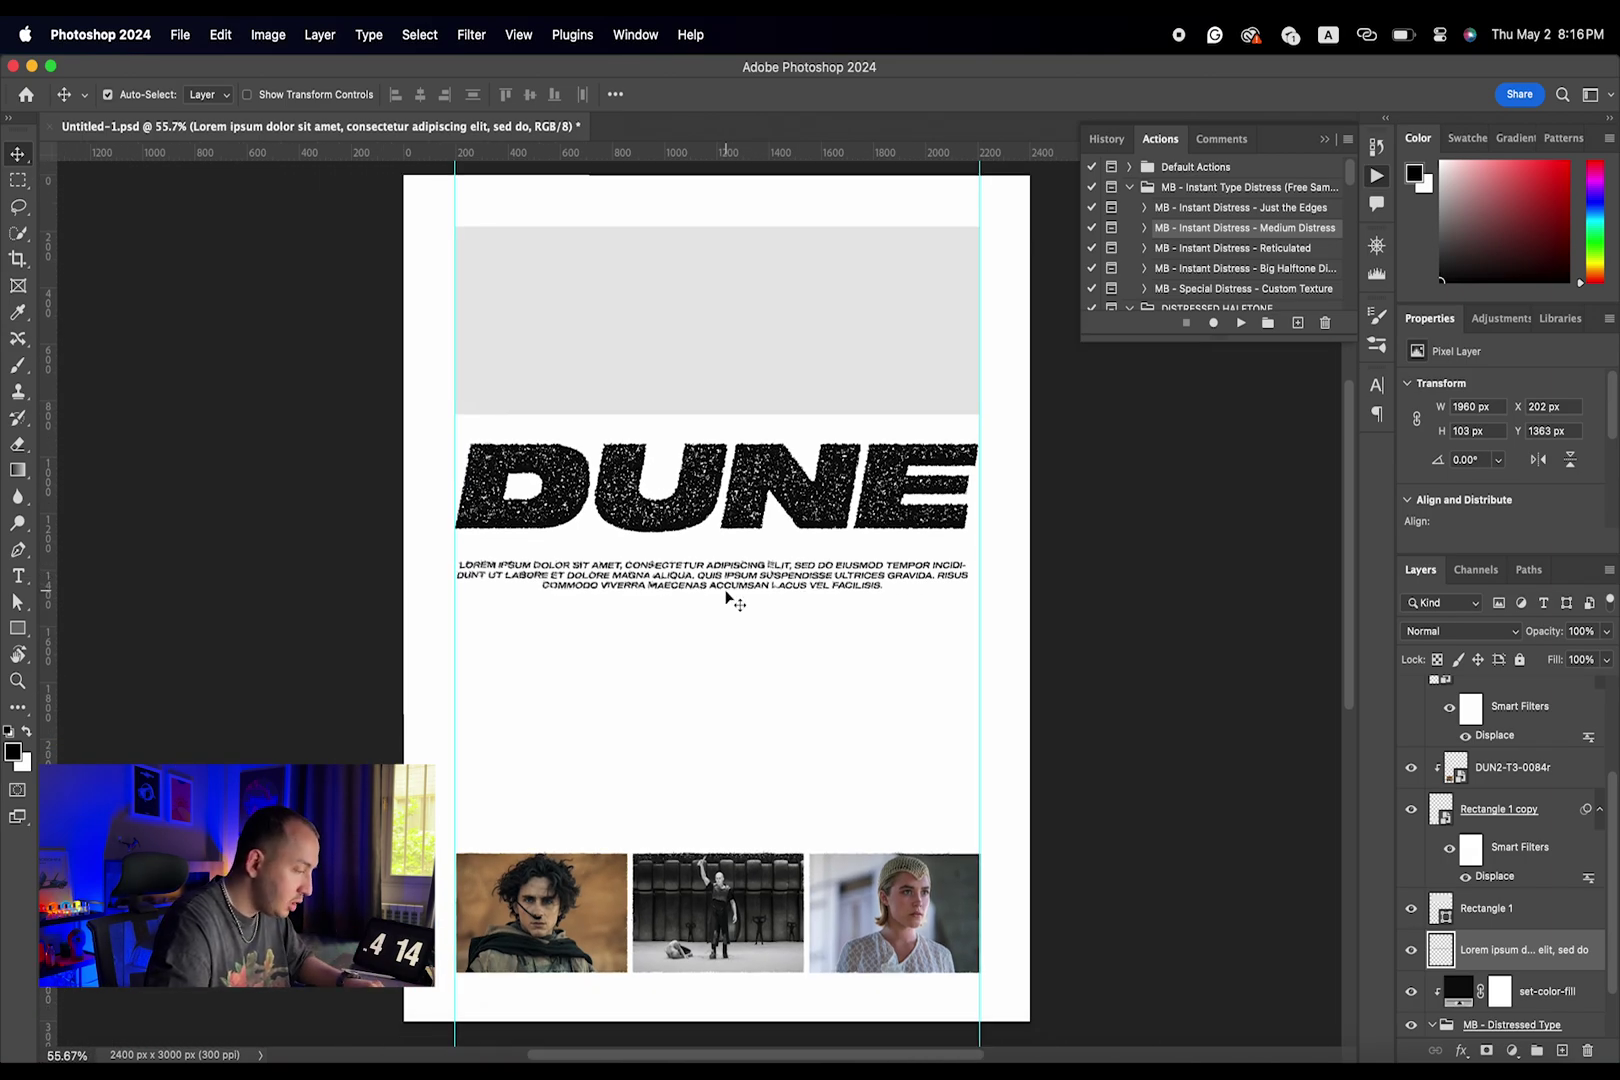
{"action": "left_click", "coordinate": [921, 902]}
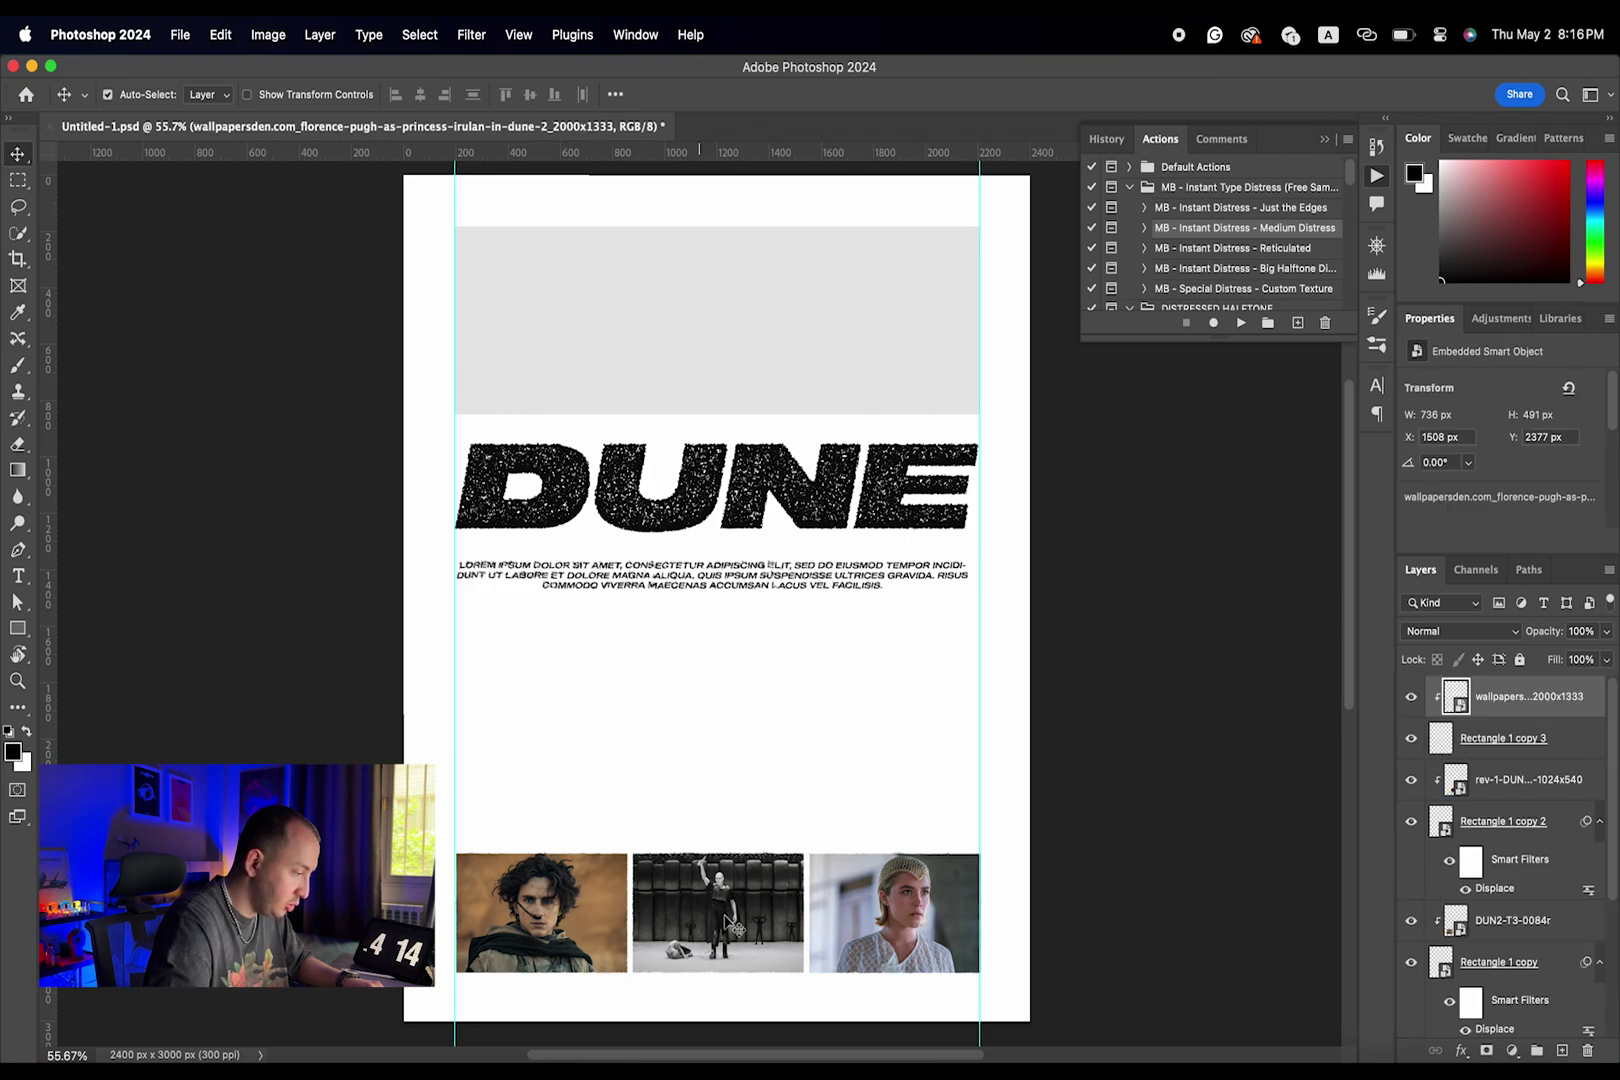
- With the left still's photo selected, play the XEROX PRO PHOTOCOPY - MEDIUM GRAIN action
{"action": "left_click", "coordinate": [585, 928]}
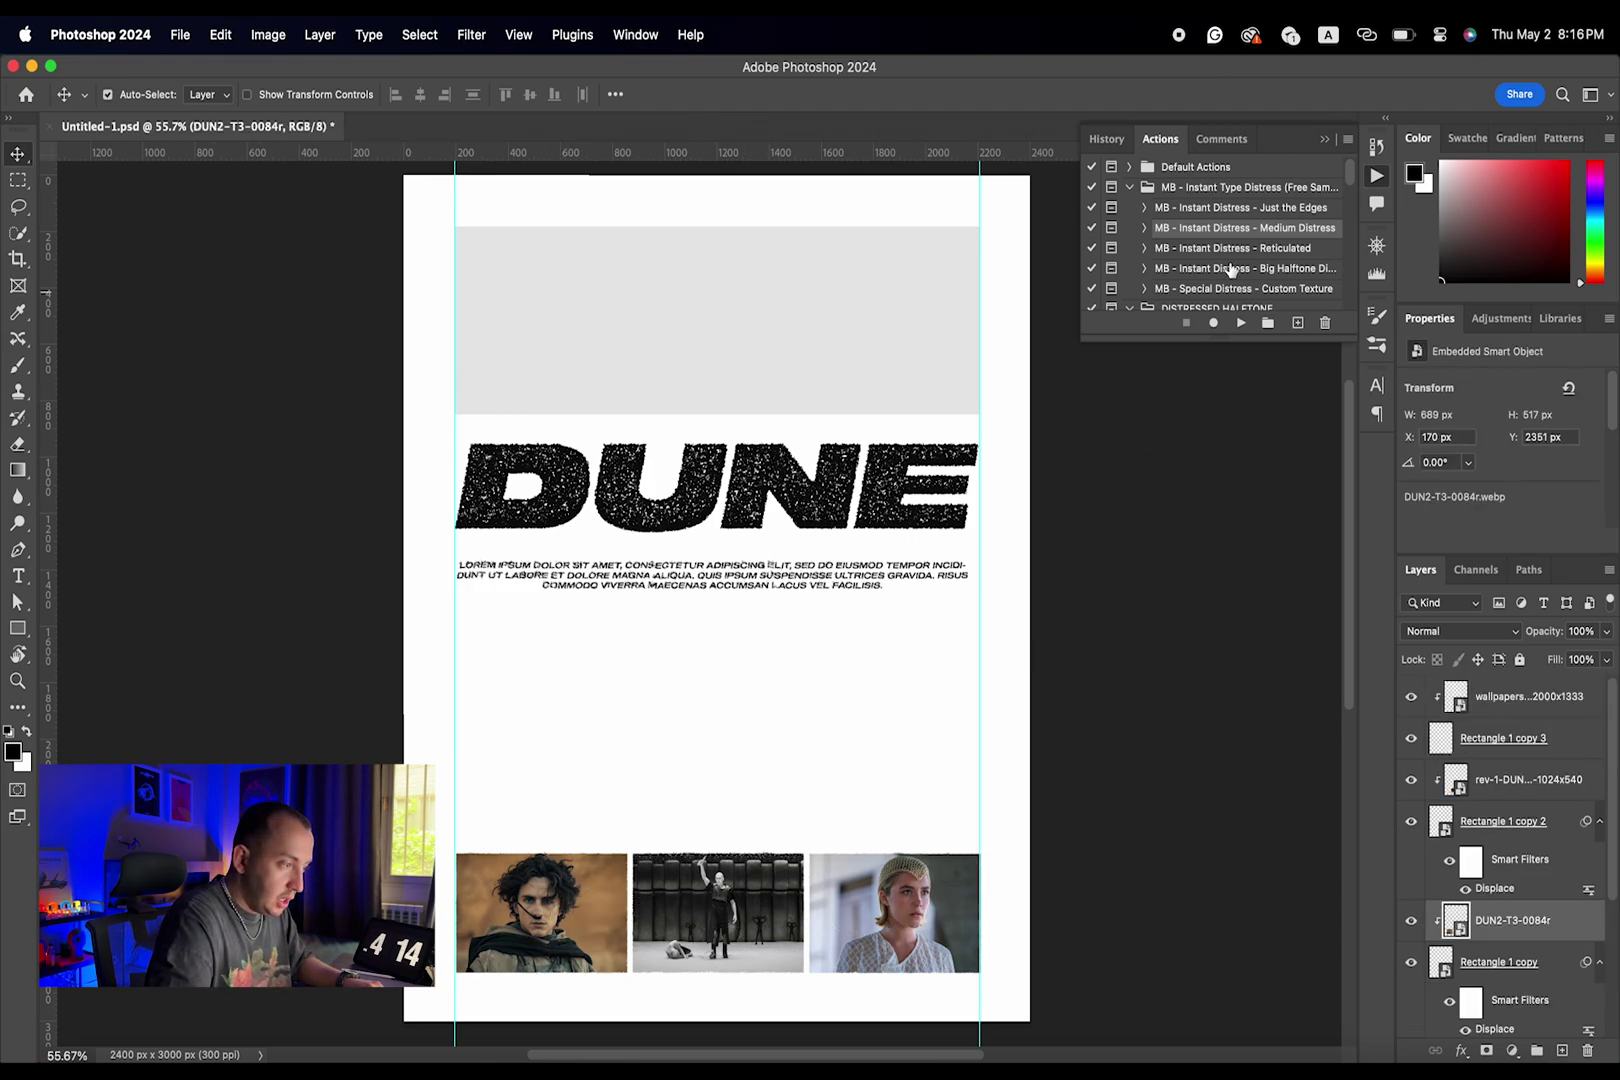
{"action": "scroll", "coordinate": [1241, 252], "scroll_direction": "down", "scroll_amount": 10}
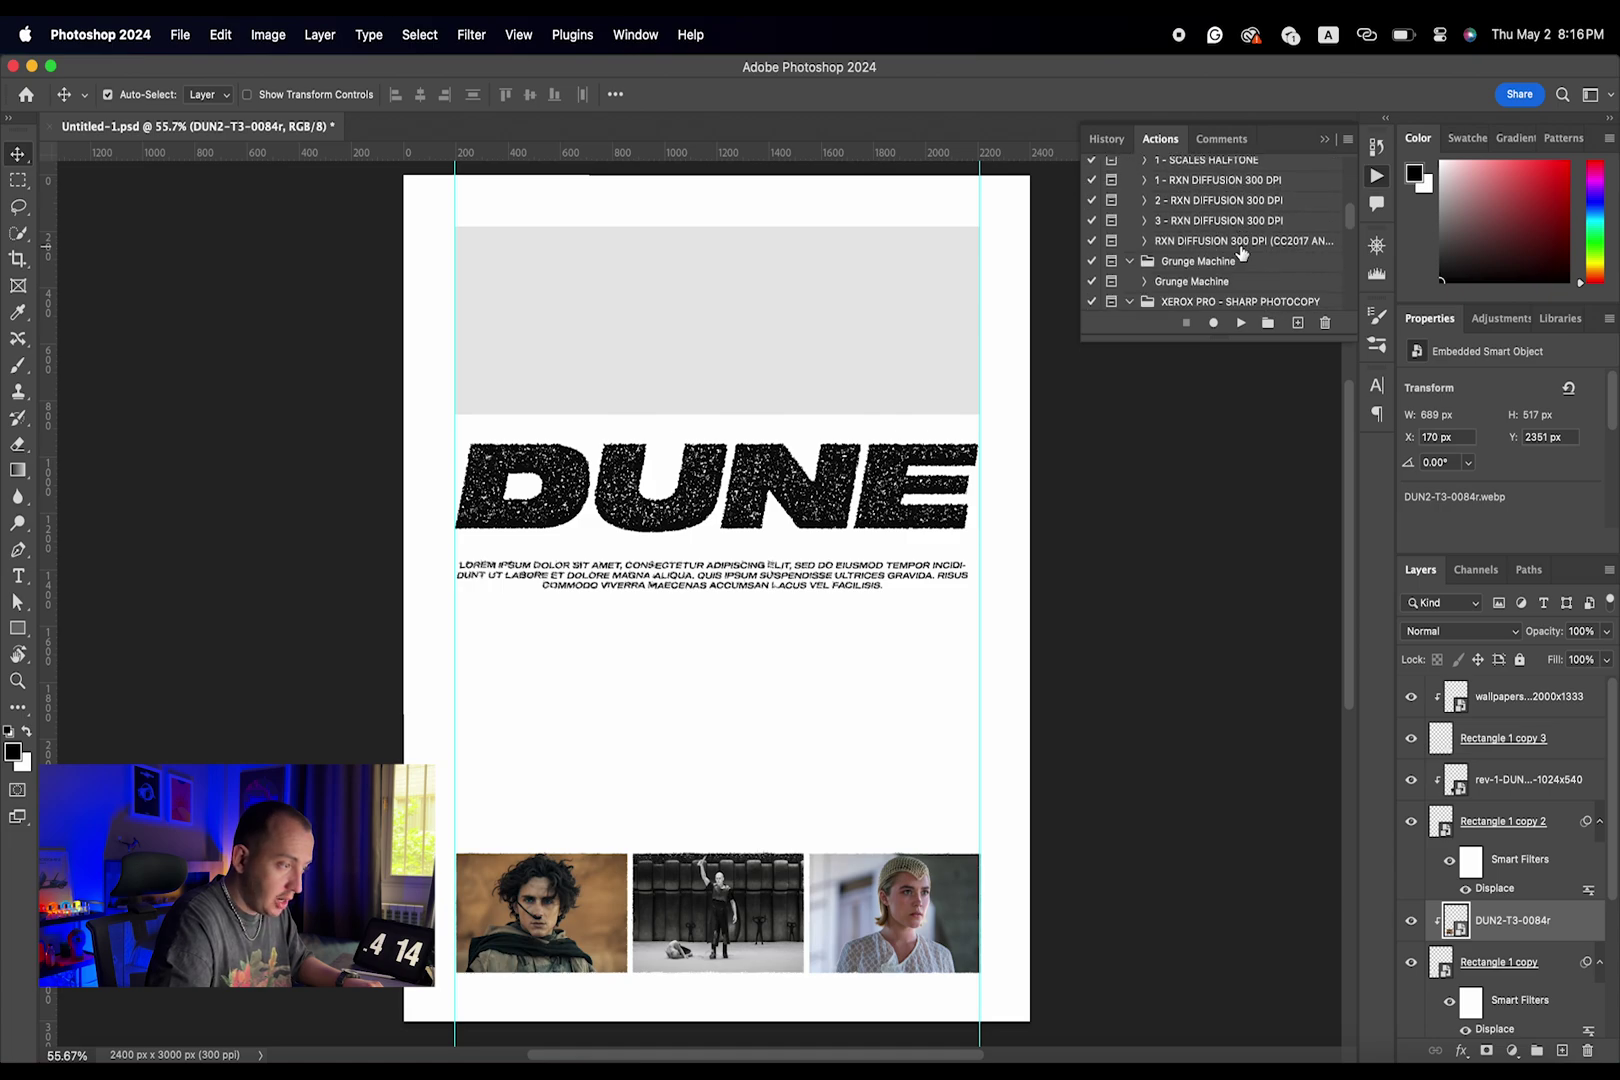
{"action": "scroll", "coordinate": [1241, 252], "scroll_direction": "down", "scroll_amount": 4}
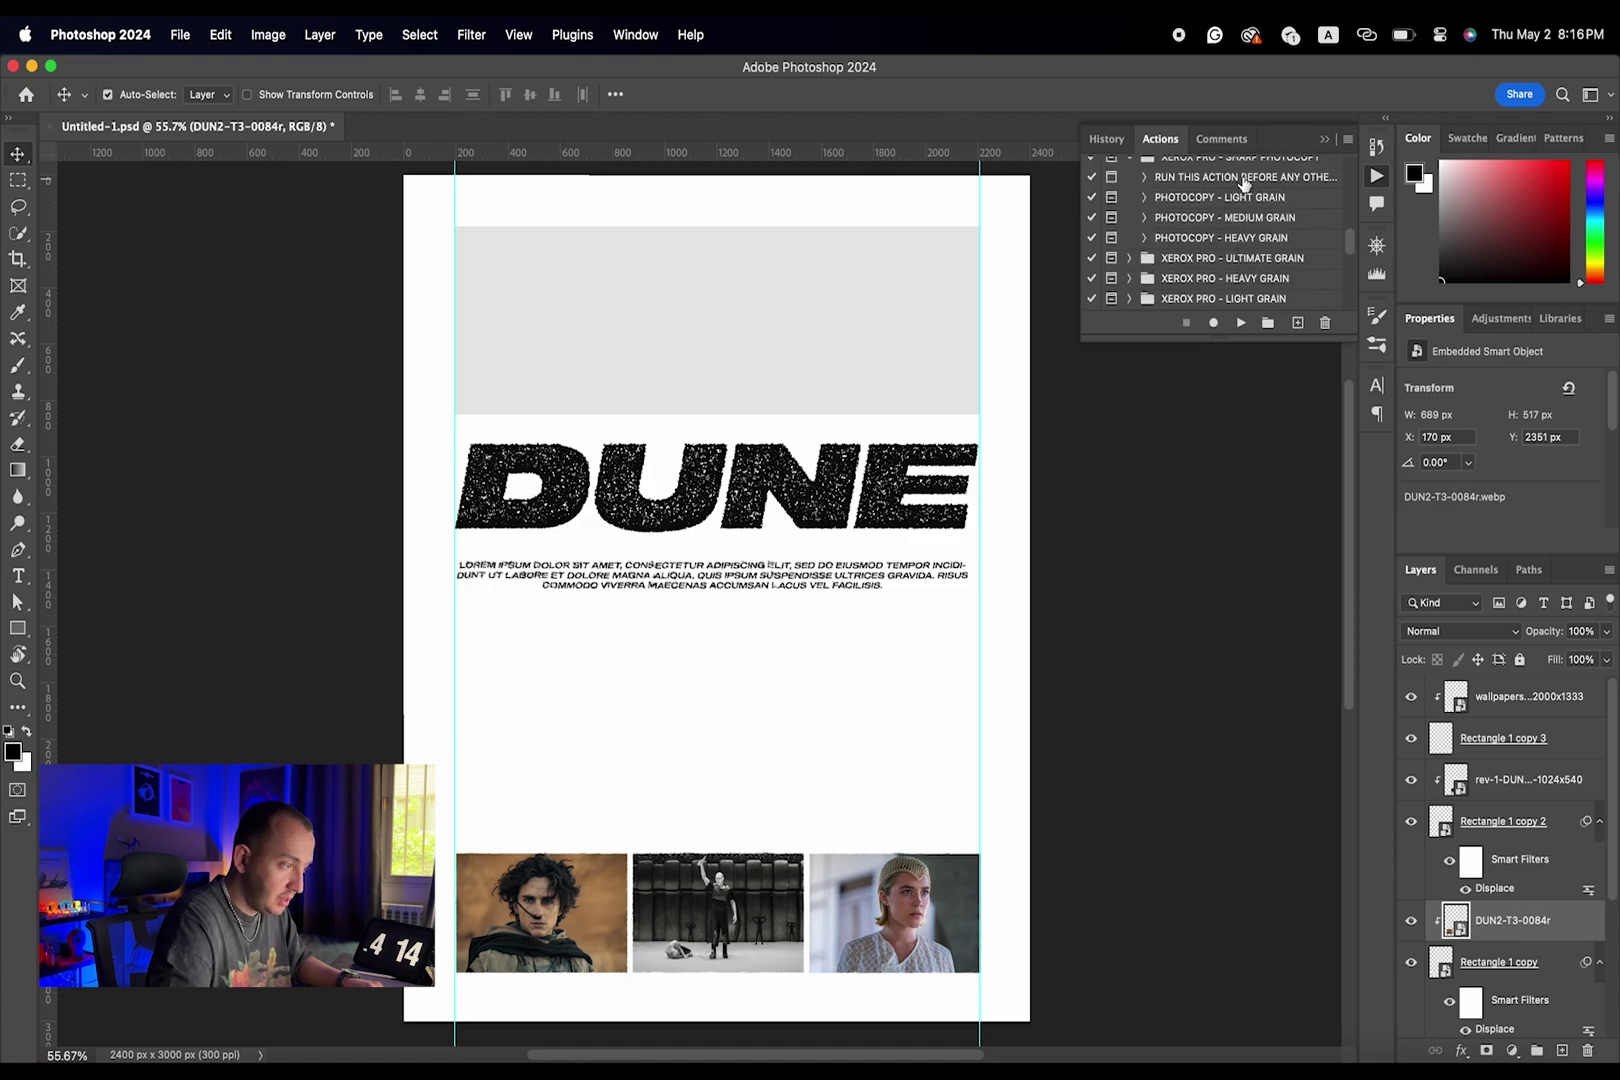
{"action": "scroll", "coordinate": [1252, 223], "scroll_direction": "up", "scroll_amount": 1}
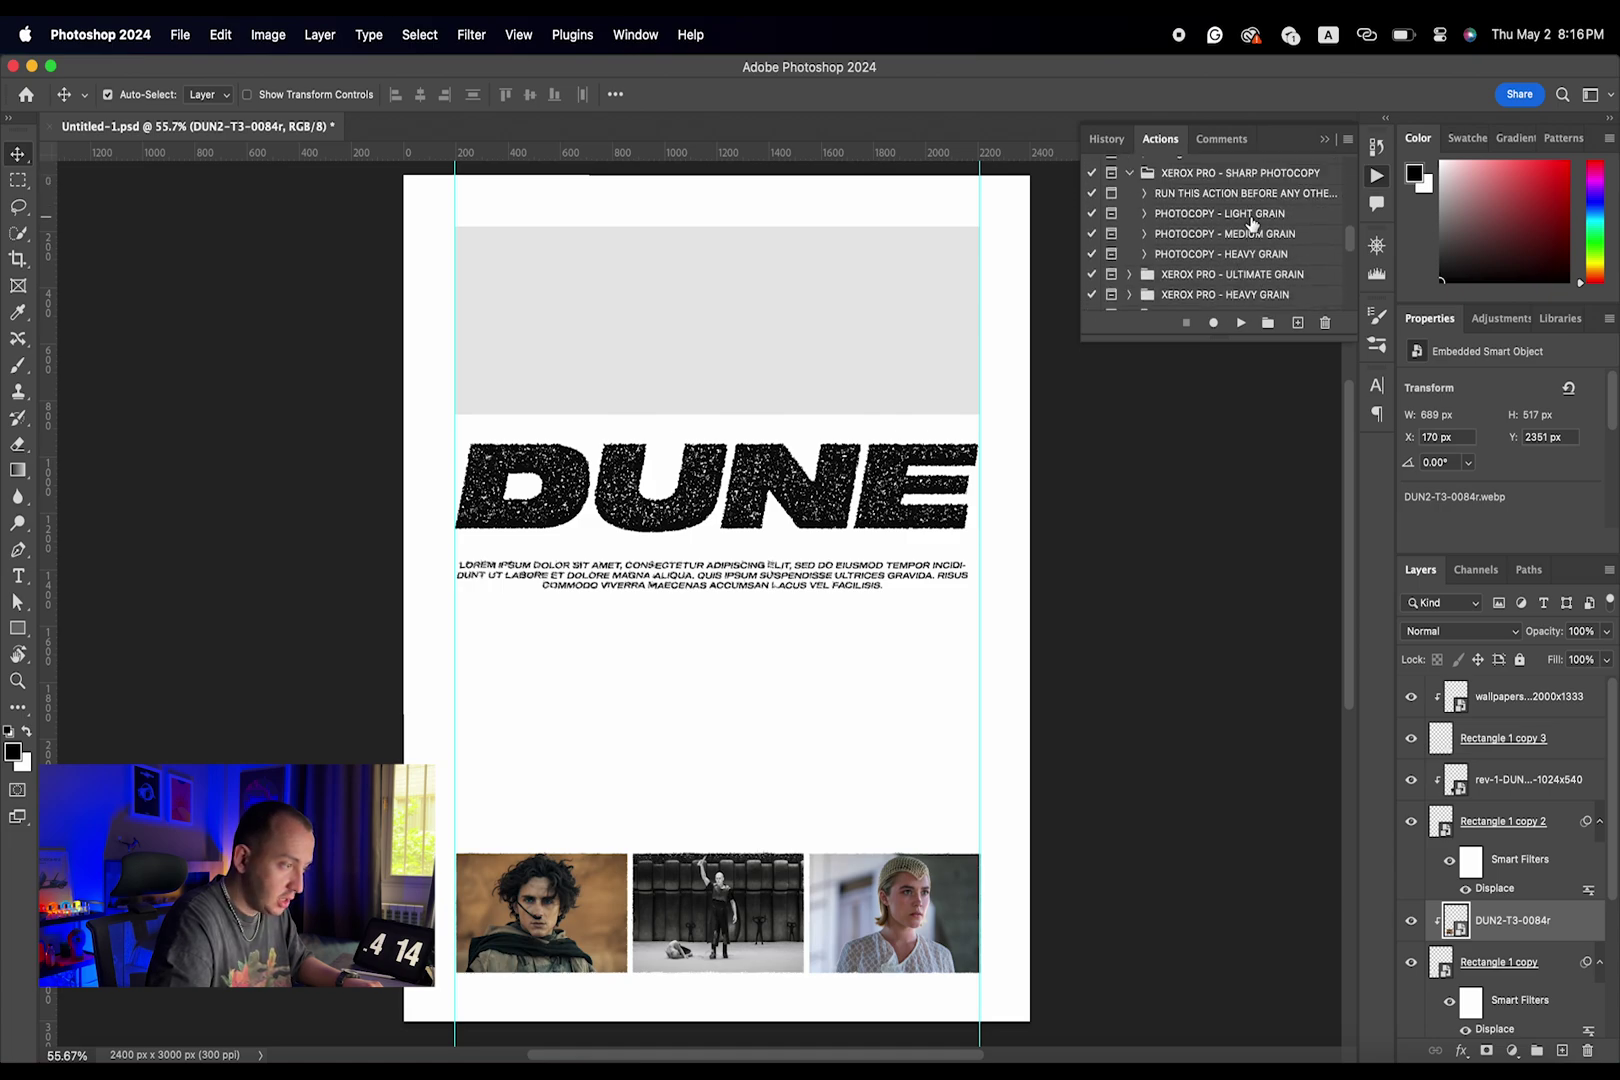
{"action": "left_click", "coordinate": [1298, 238]}
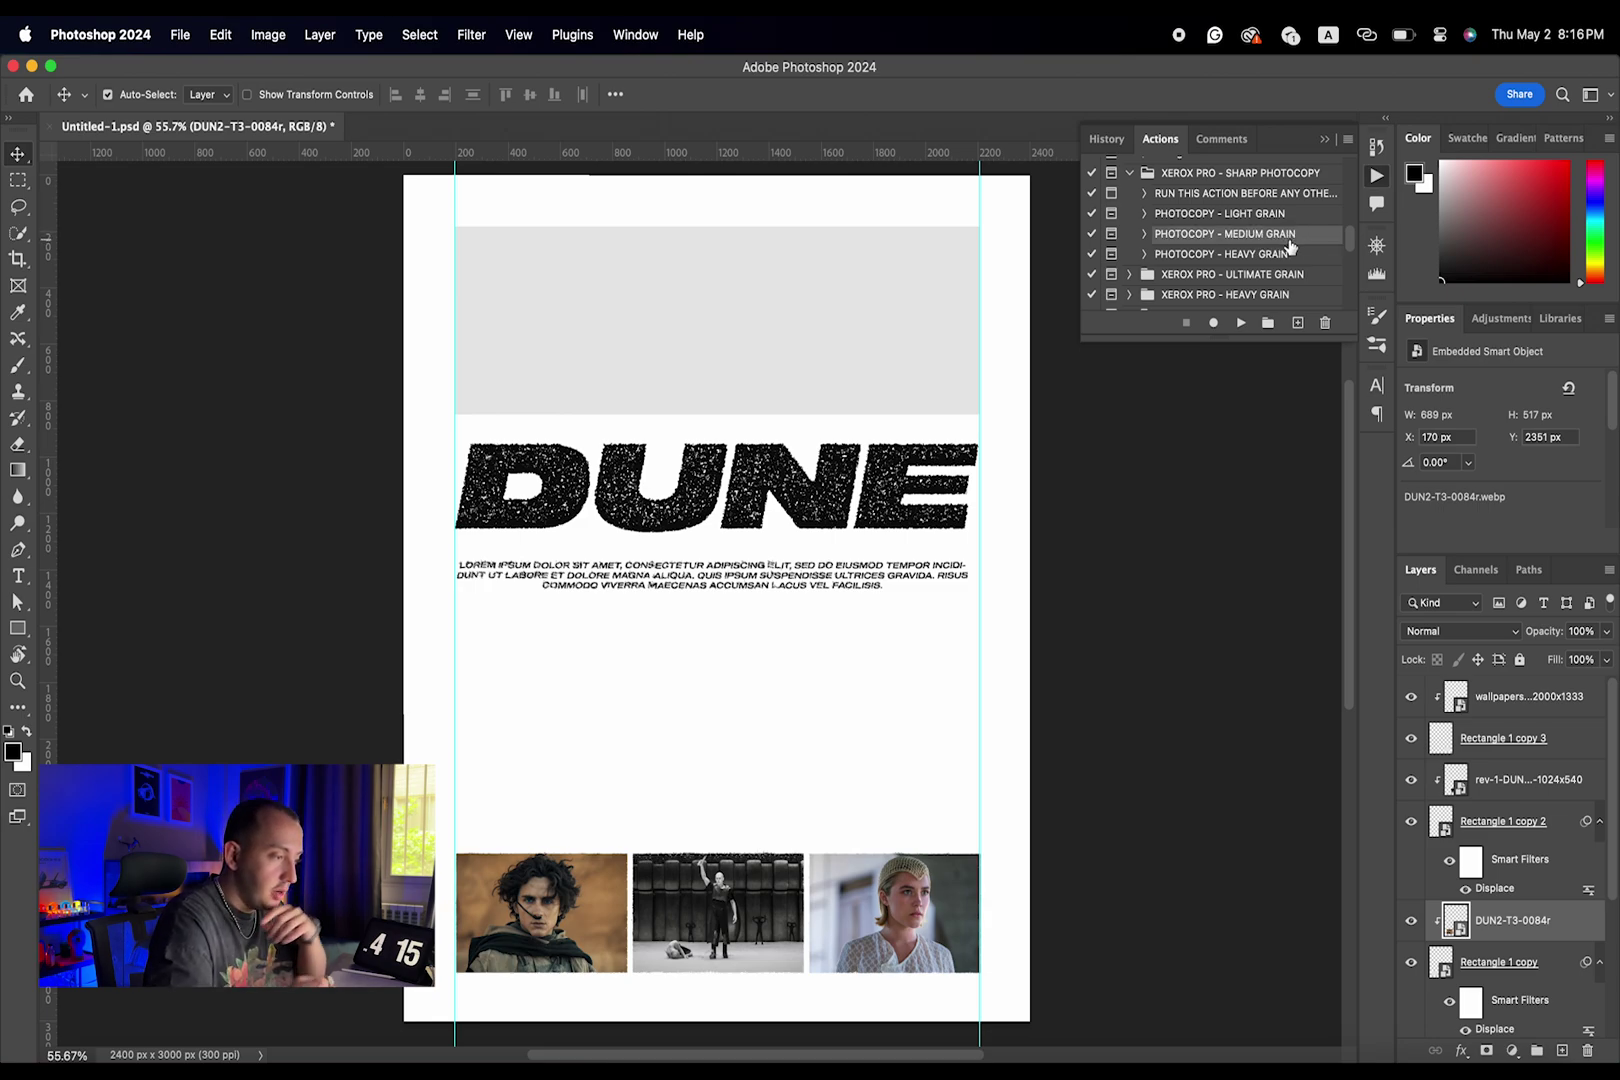
{"action": "left_click", "coordinate": [1240, 325]}
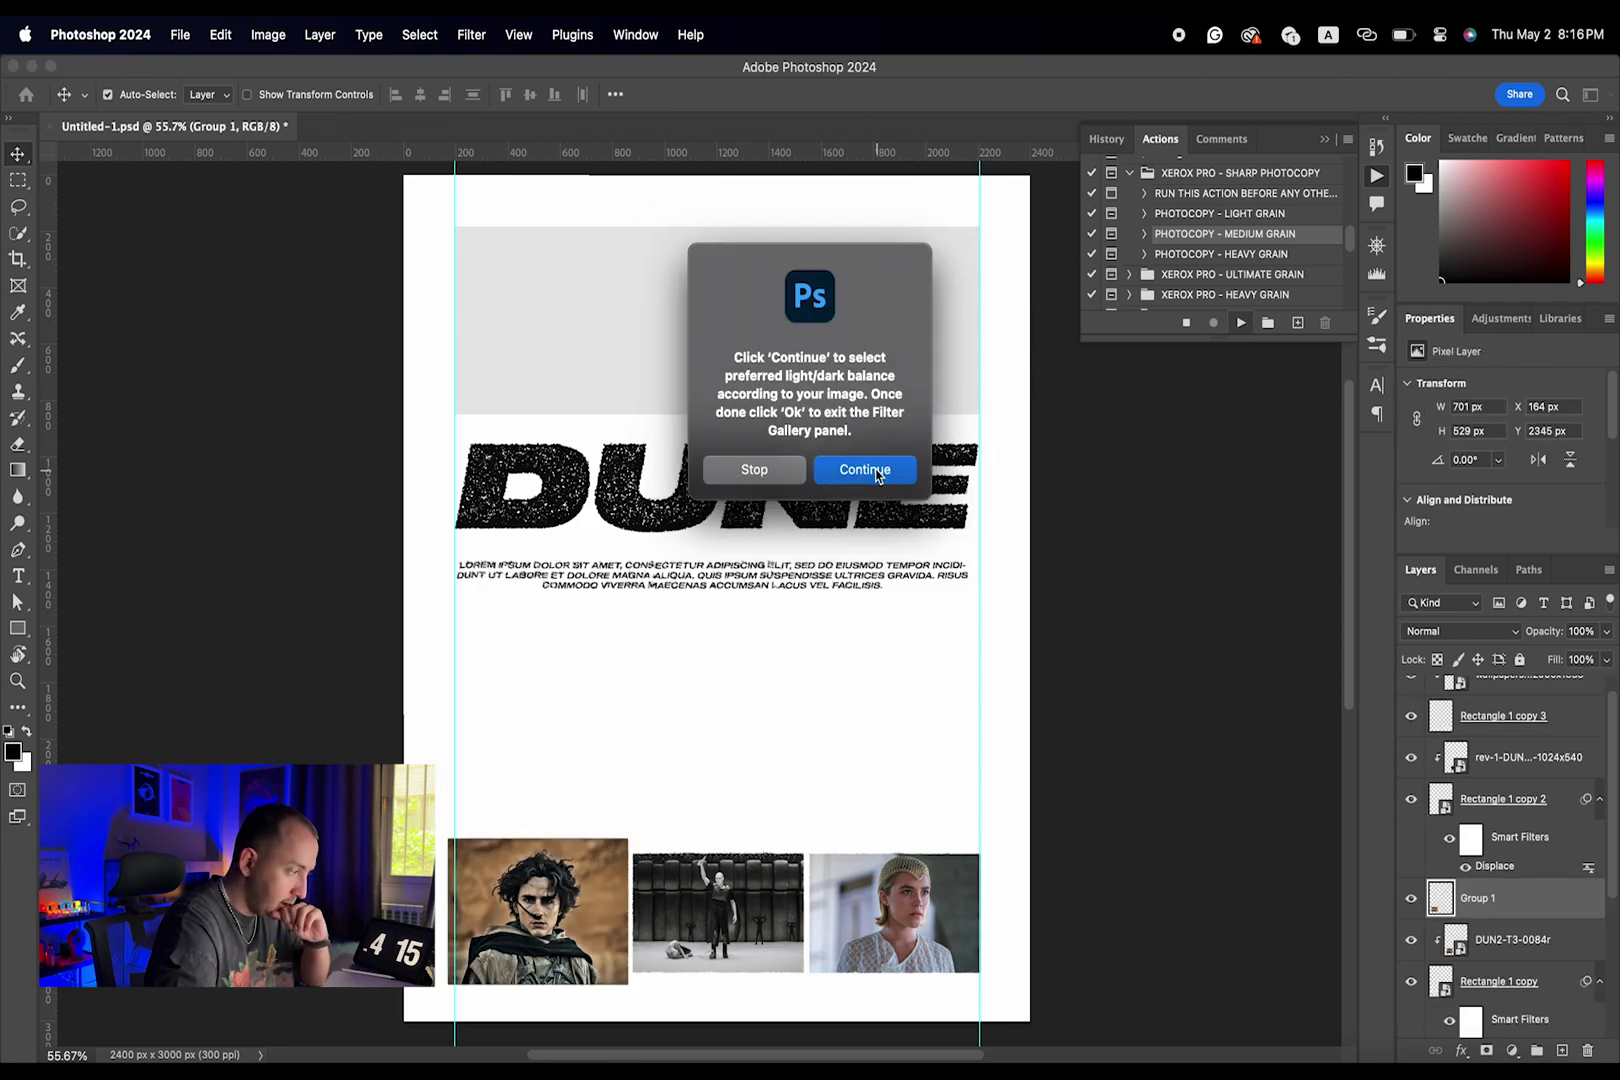
- Set the Stamp filter's Light/Dark Balance and Smoothness to 1 and apply it to the first still
{"action": "left_click", "coordinate": [865, 470]}
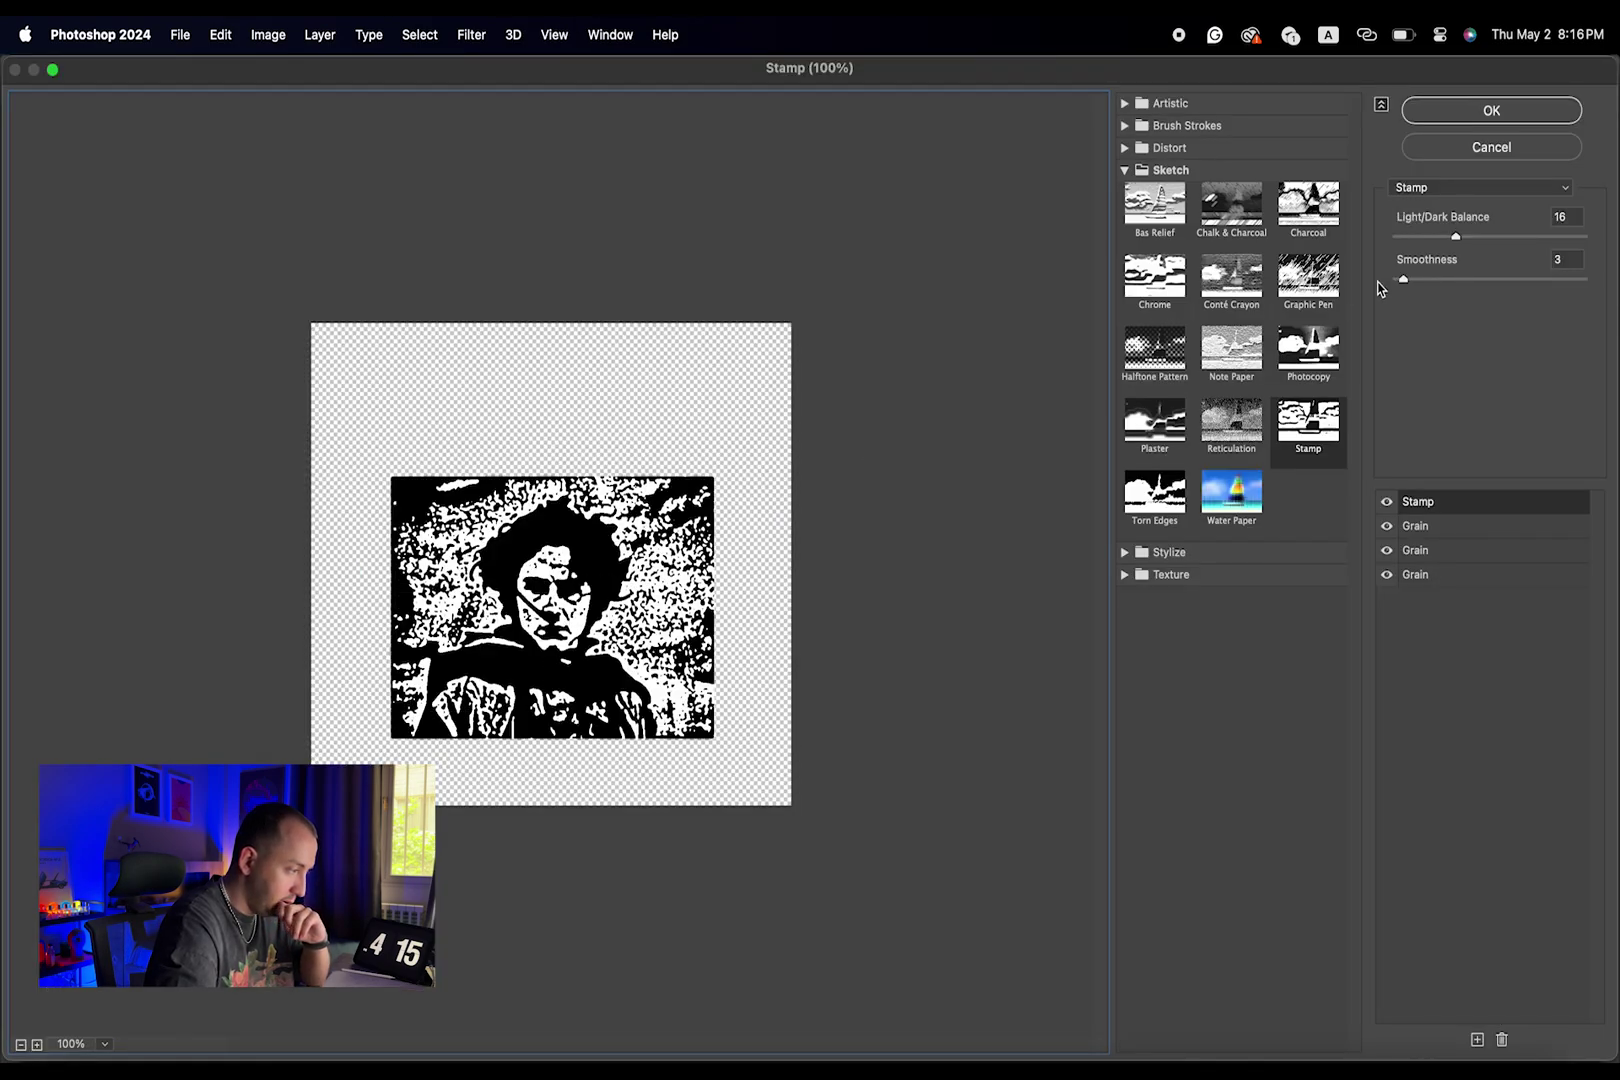
{"action": "mouse_move", "coordinate": [1404, 281]}
{"action": "left_mouse_down"}
{"action": "mouse_move", "coordinate": [1501, 272]}
{"action": "mouse_move", "coordinate": [1400, 280]}
{"action": "left_mouse_up"}
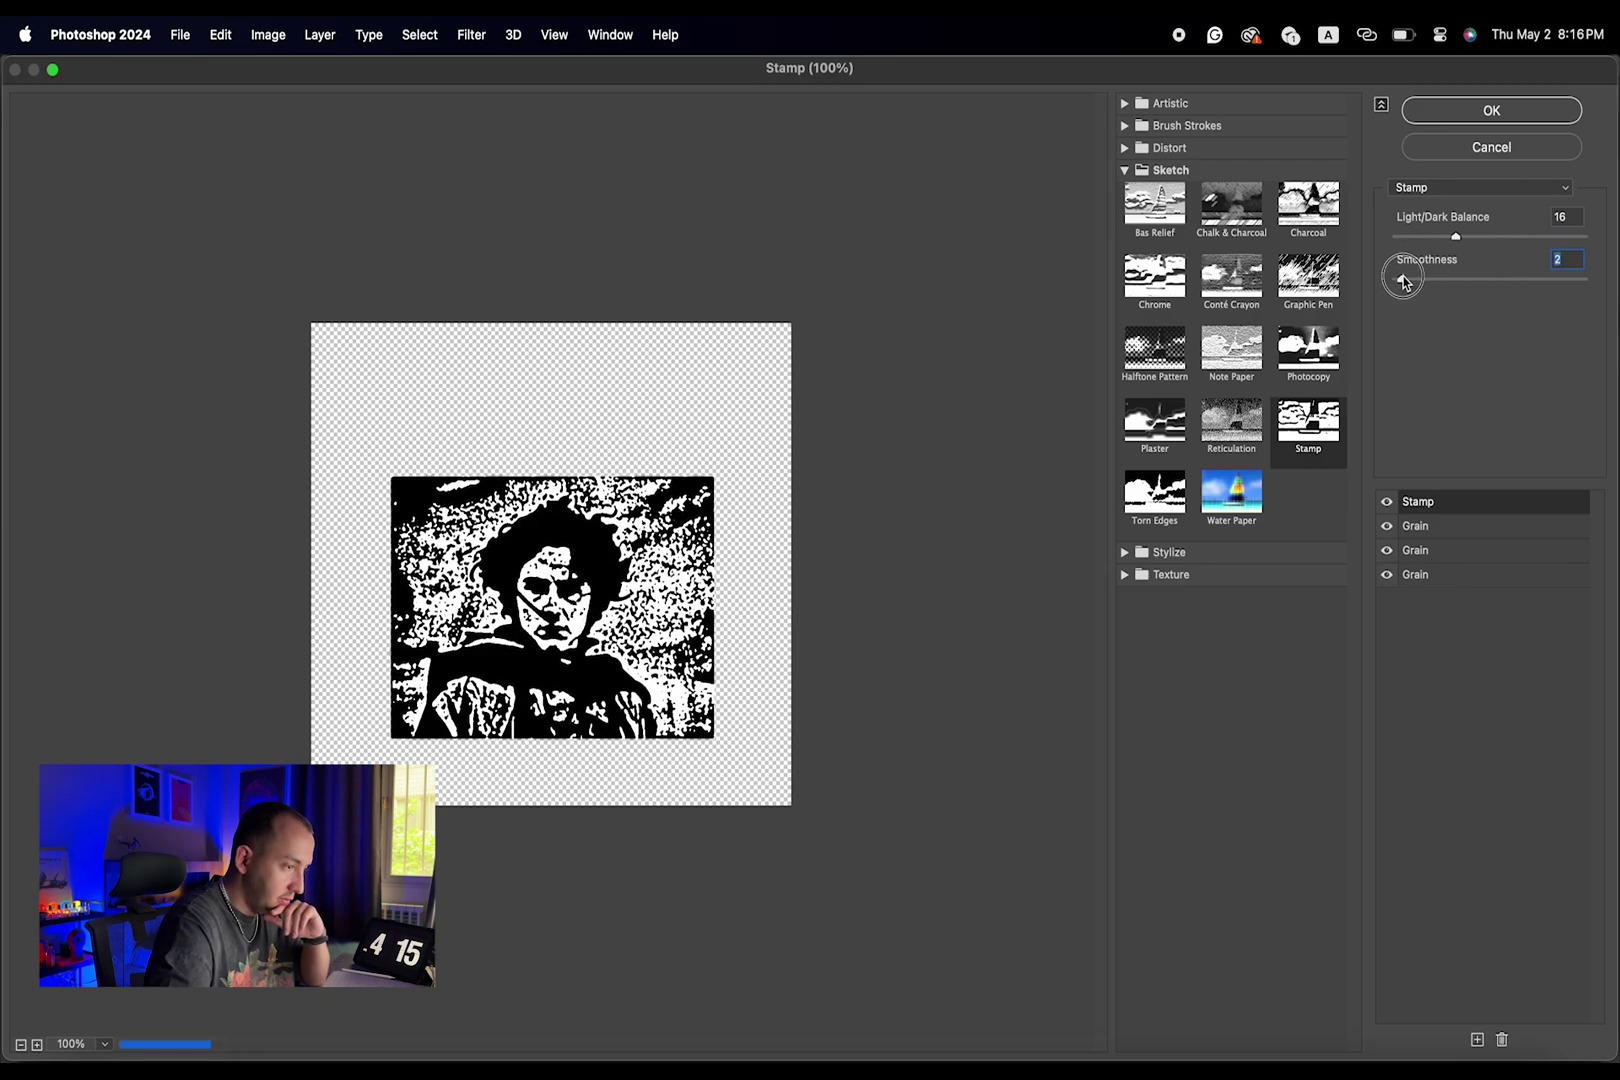
{"action": "left_click_drag", "start_coordinate": [1401, 282], "coordinate": [1402, 240]}
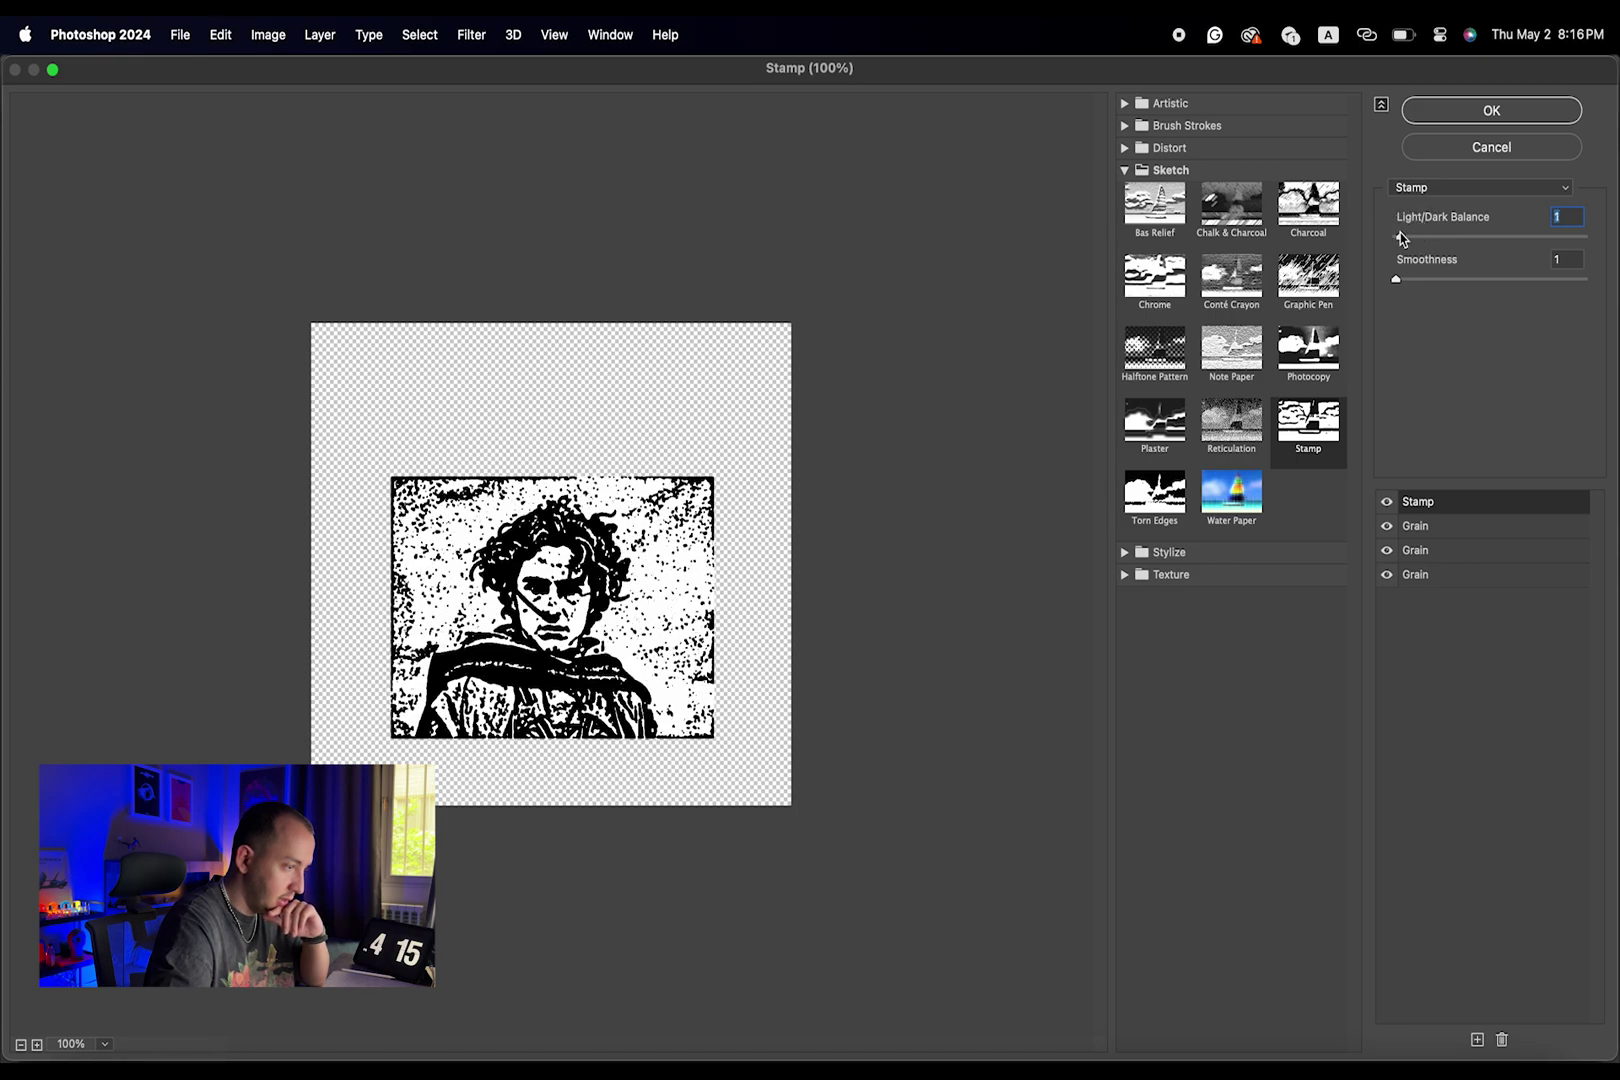
{"action": "left_click", "coordinate": [1485, 123]}
{"action": "scroll", "coordinate": [557, 938], "scroll_direction": "down", "scroll_amount": 2}
{"action": "scroll", "coordinate": [557, 938], "scroll_direction": "down", "scroll_amount": 3}
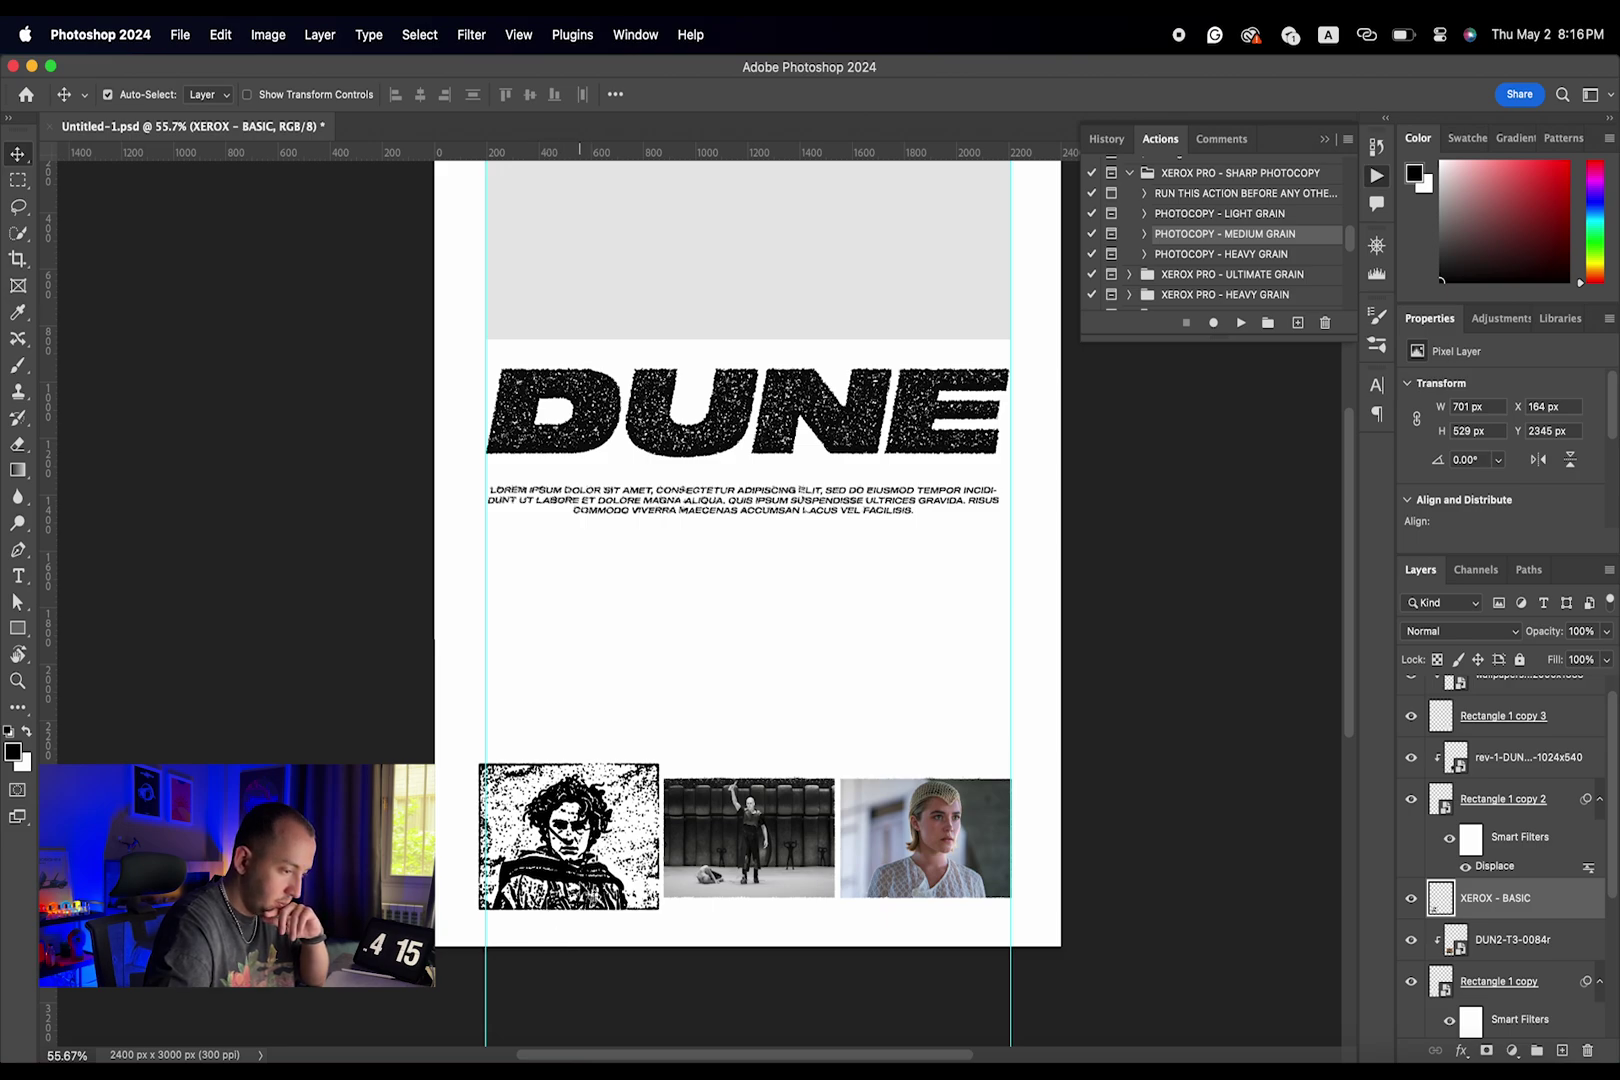
{"action": "scroll", "coordinate": [590, 893], "scroll_direction": "up", "scroll_amount": 3}
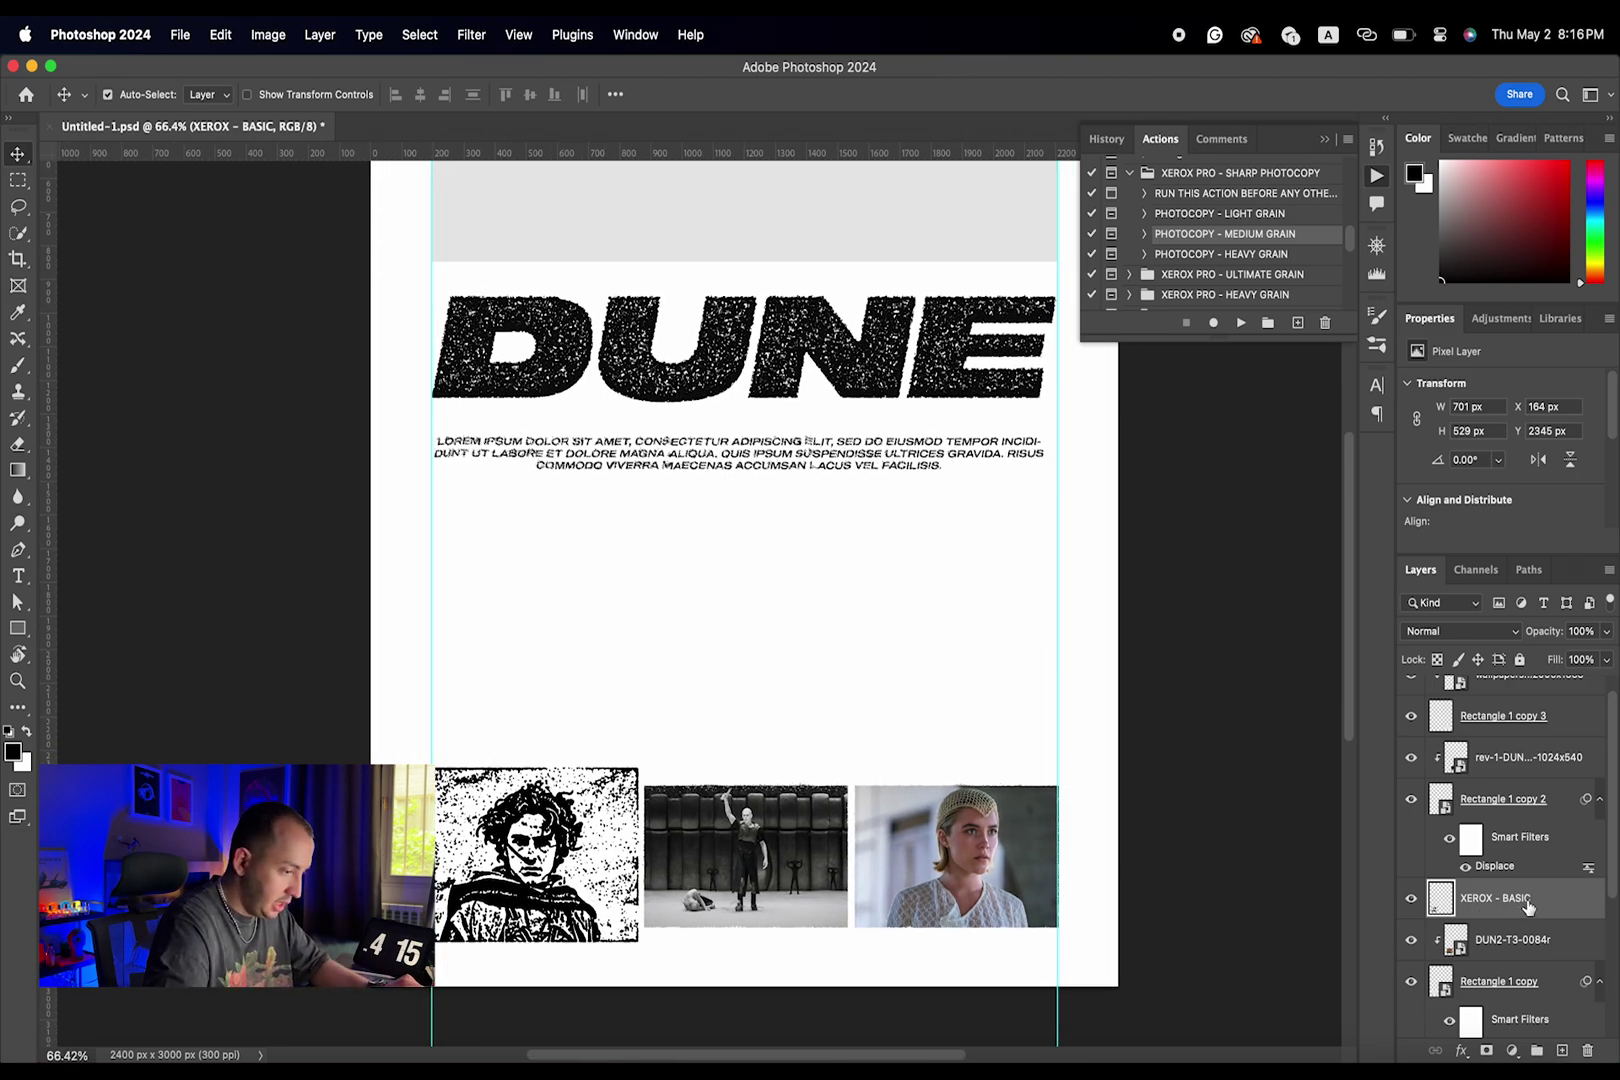
- Delete the original DUN2-T3-0084r layer and clip XEROX - BASIC into the Rectangle 1 copy frame
{"action": "left_click", "coordinate": [1497, 946]}
{"action": "key", "text": "Delete"}
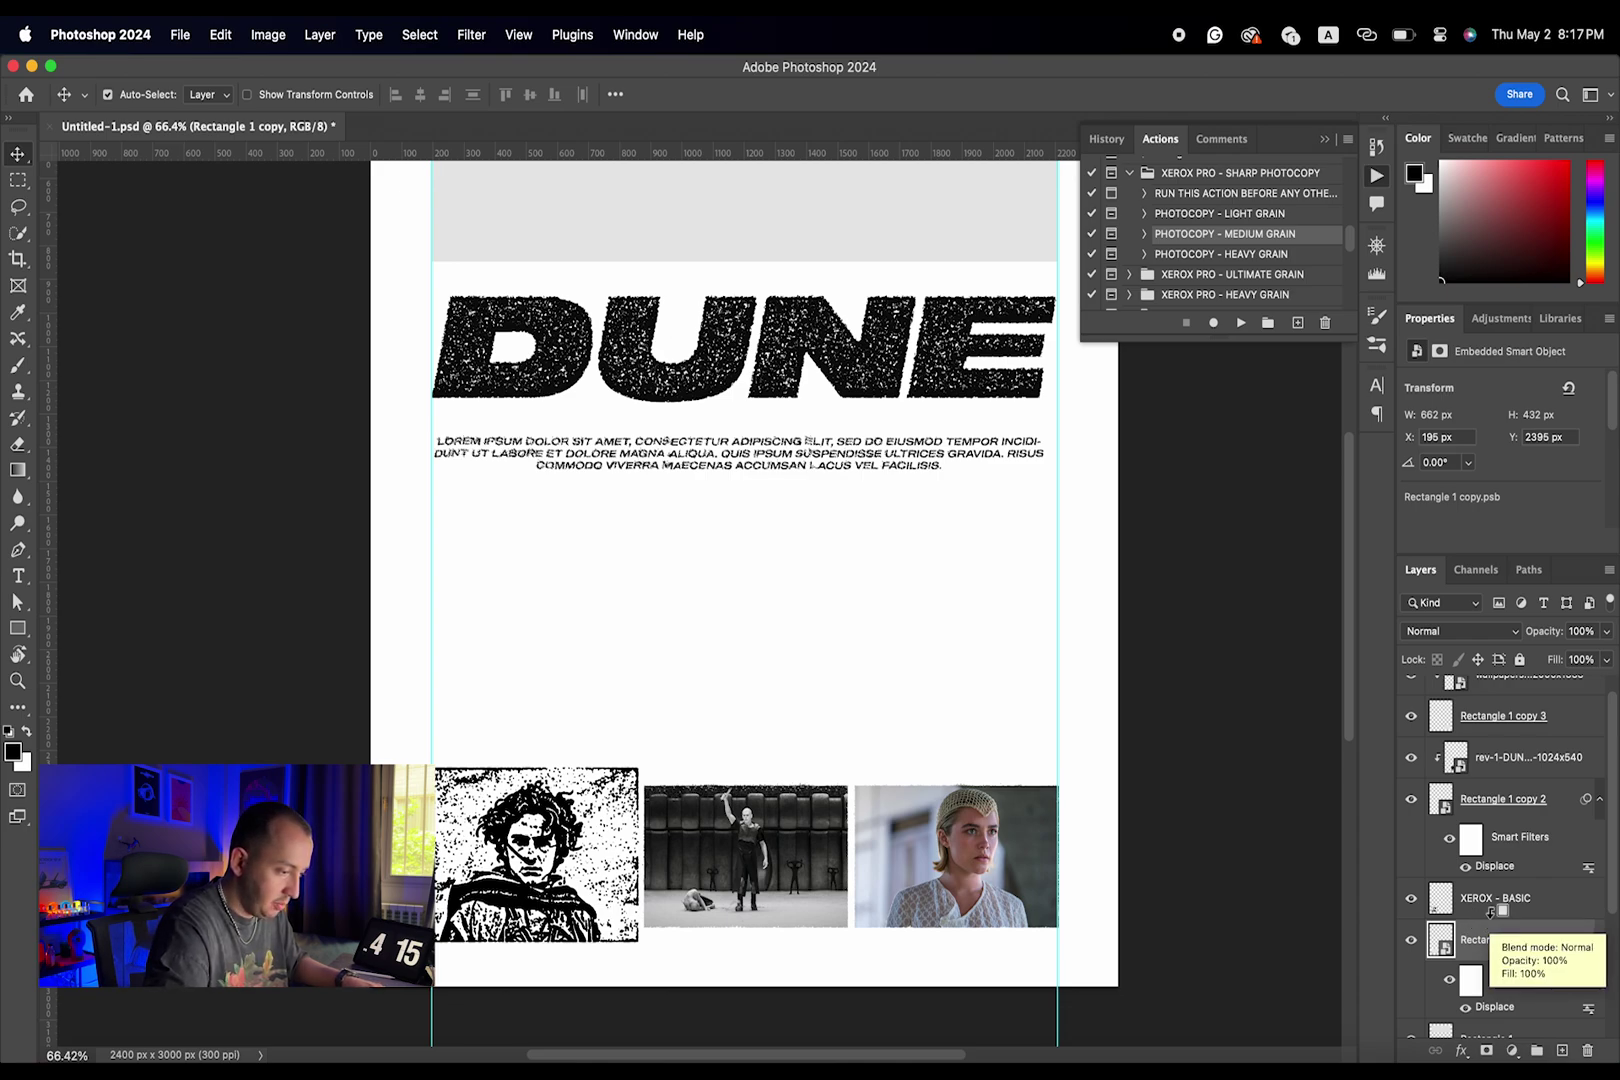
{"action": "left_click", "coordinate": [1490, 912], "text": "alt"}
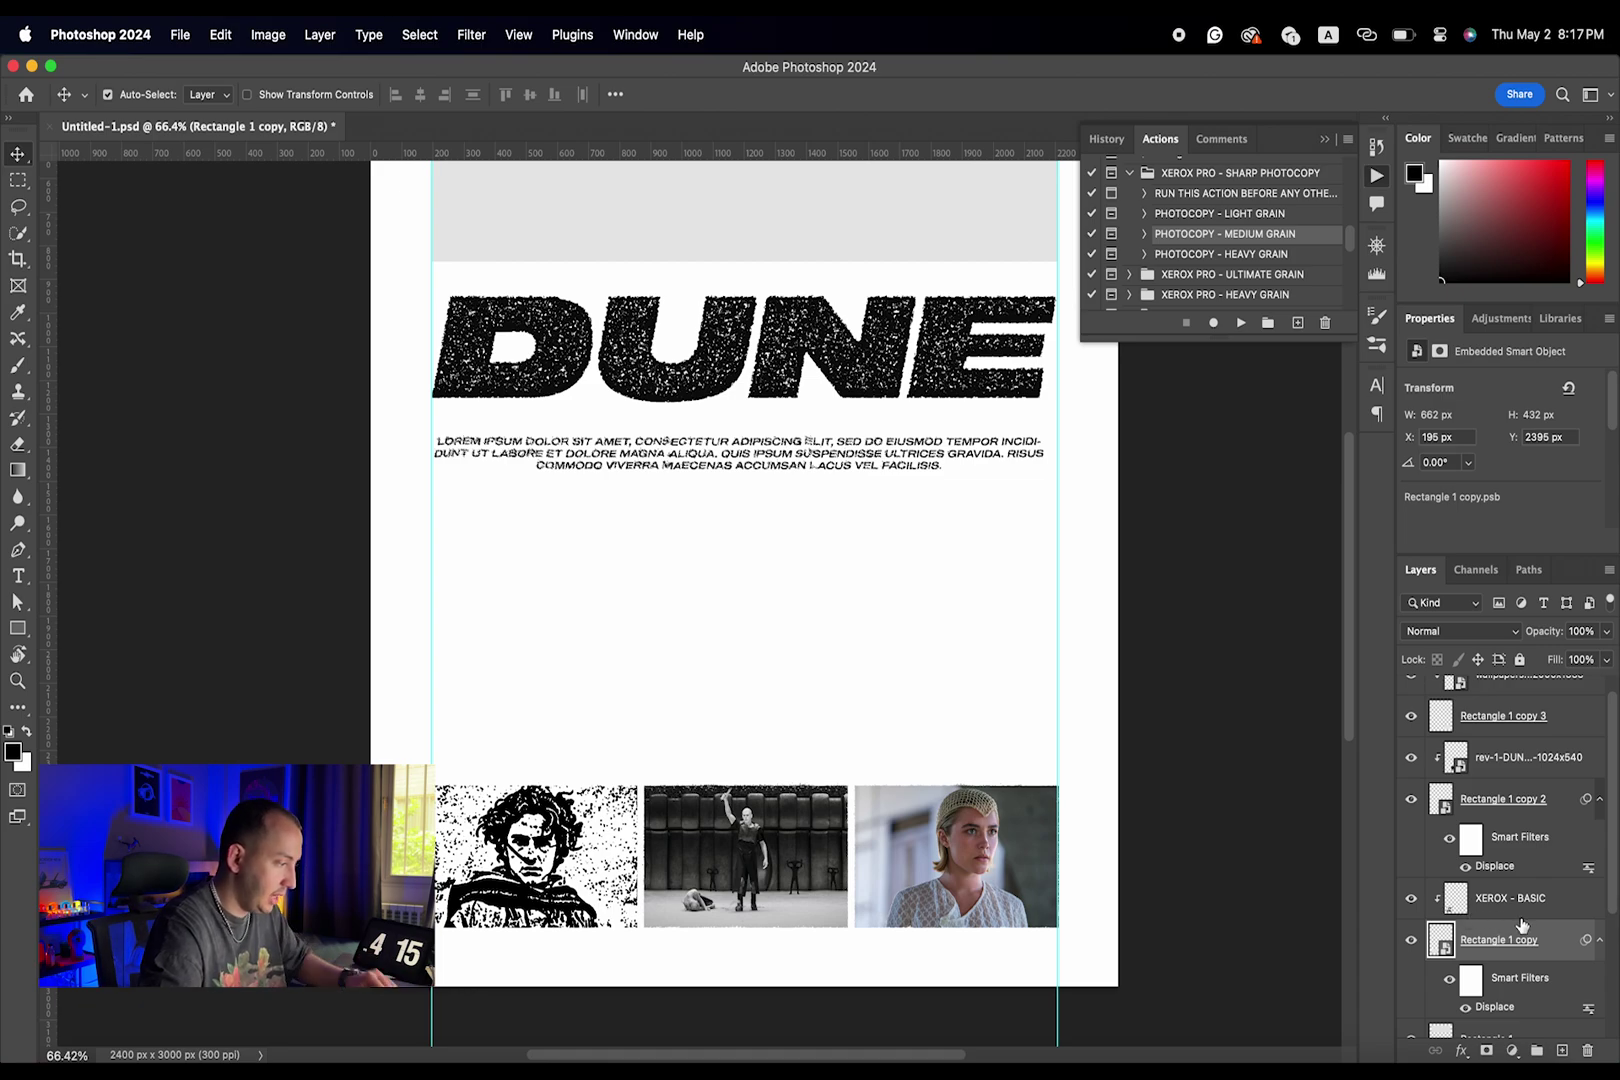
{"action": "scroll", "coordinate": [1518, 912], "scroll_direction": "up", "scroll_amount": 1}
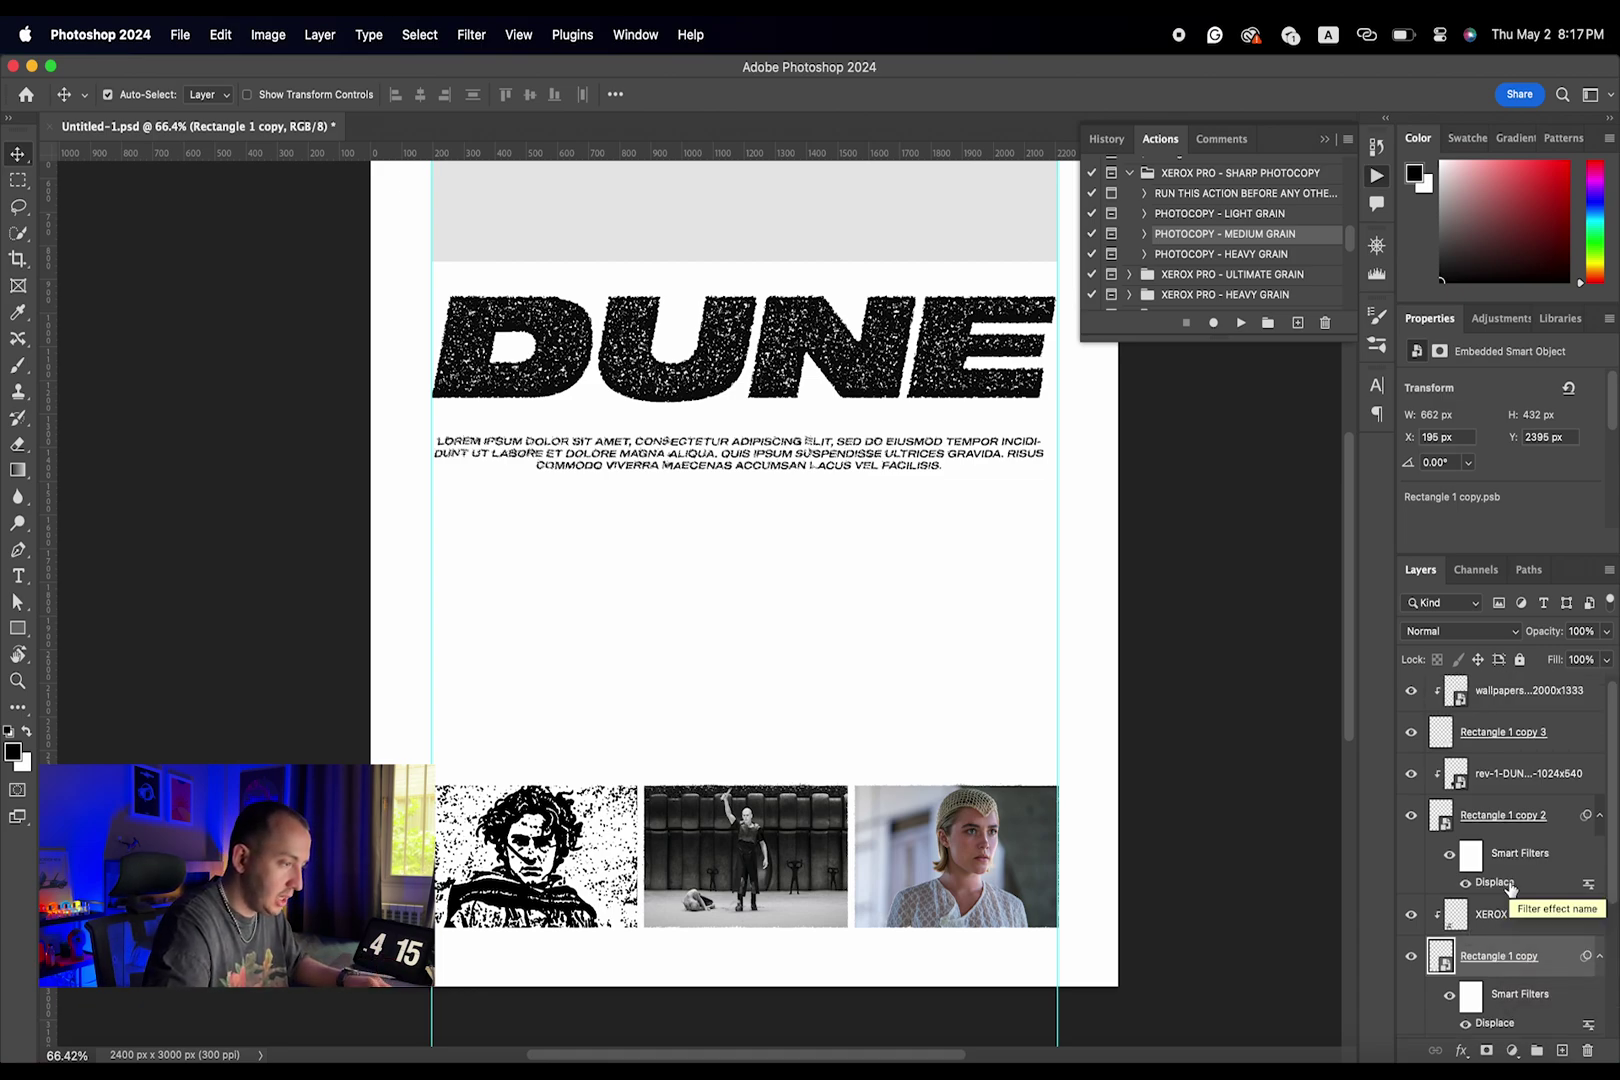
{"action": "left_click", "coordinate": [770, 835]}
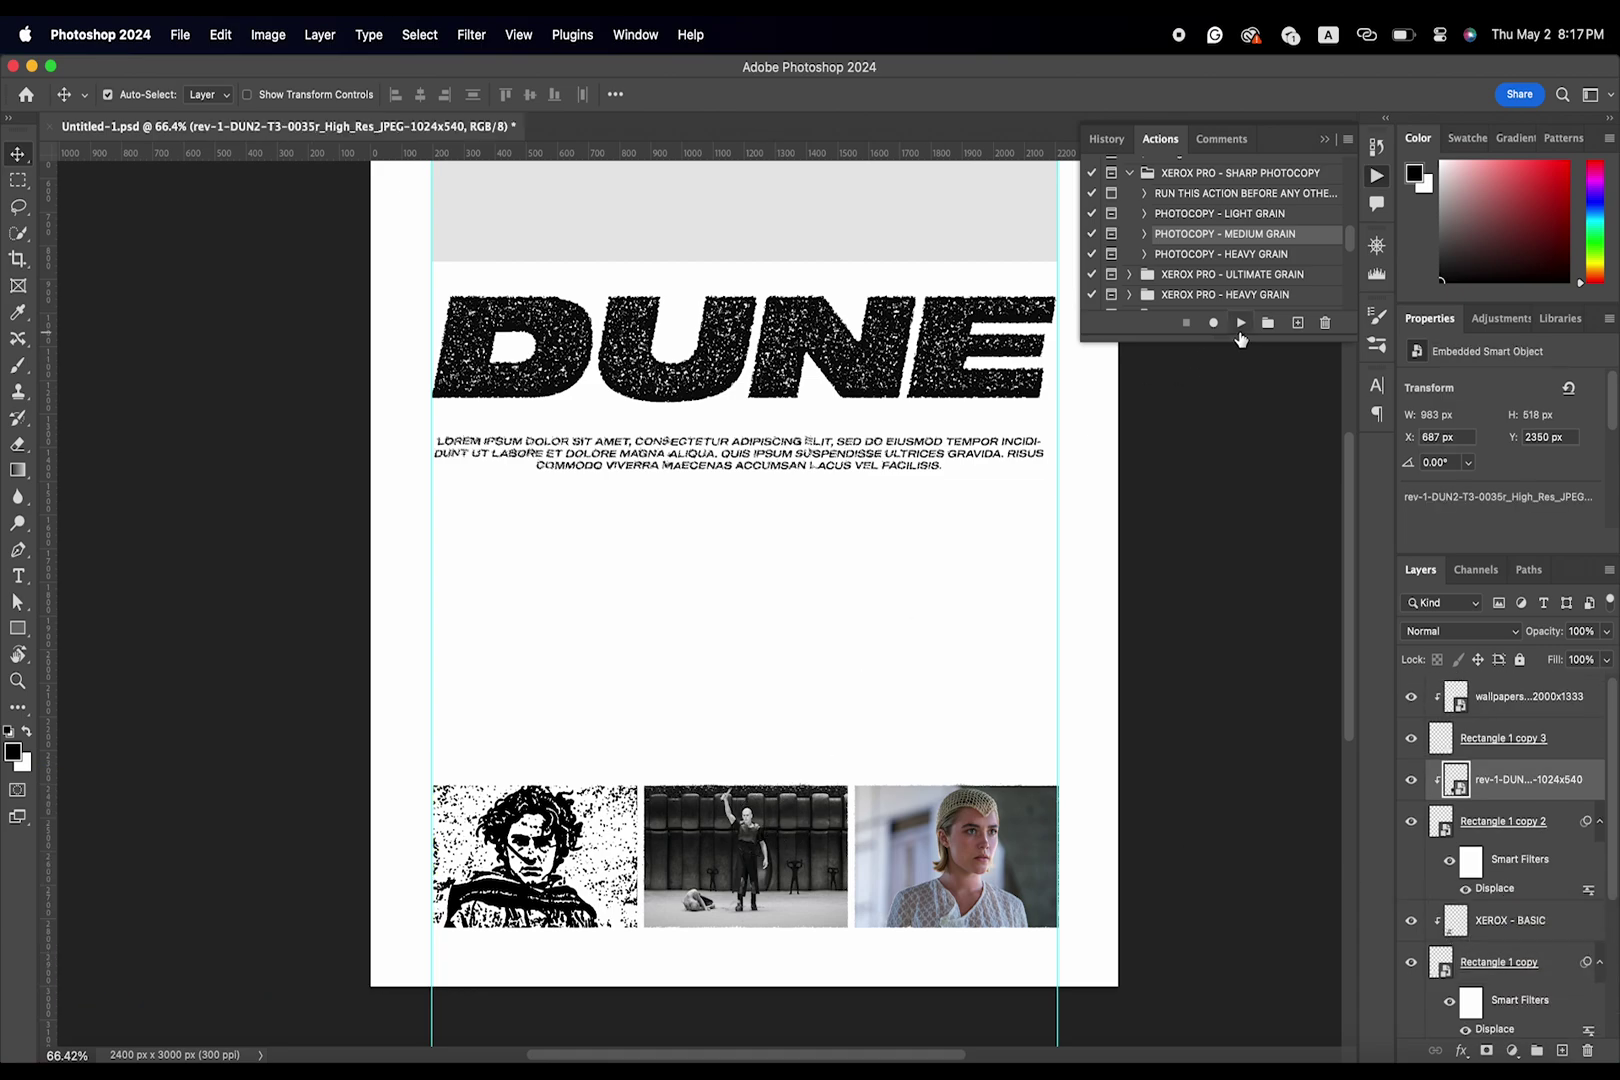
- Run PHOTOCOPY - MEDIUM GRAIN on the middle and right stills, accepting the Stamp settings each time
{"action": "left_click", "coordinate": [1240, 322]}
{"action": "key", "text": "Return"}
{"action": "left_click", "coordinate": [1520, 697]}
{"action": "left_click", "coordinate": [1240, 322]}
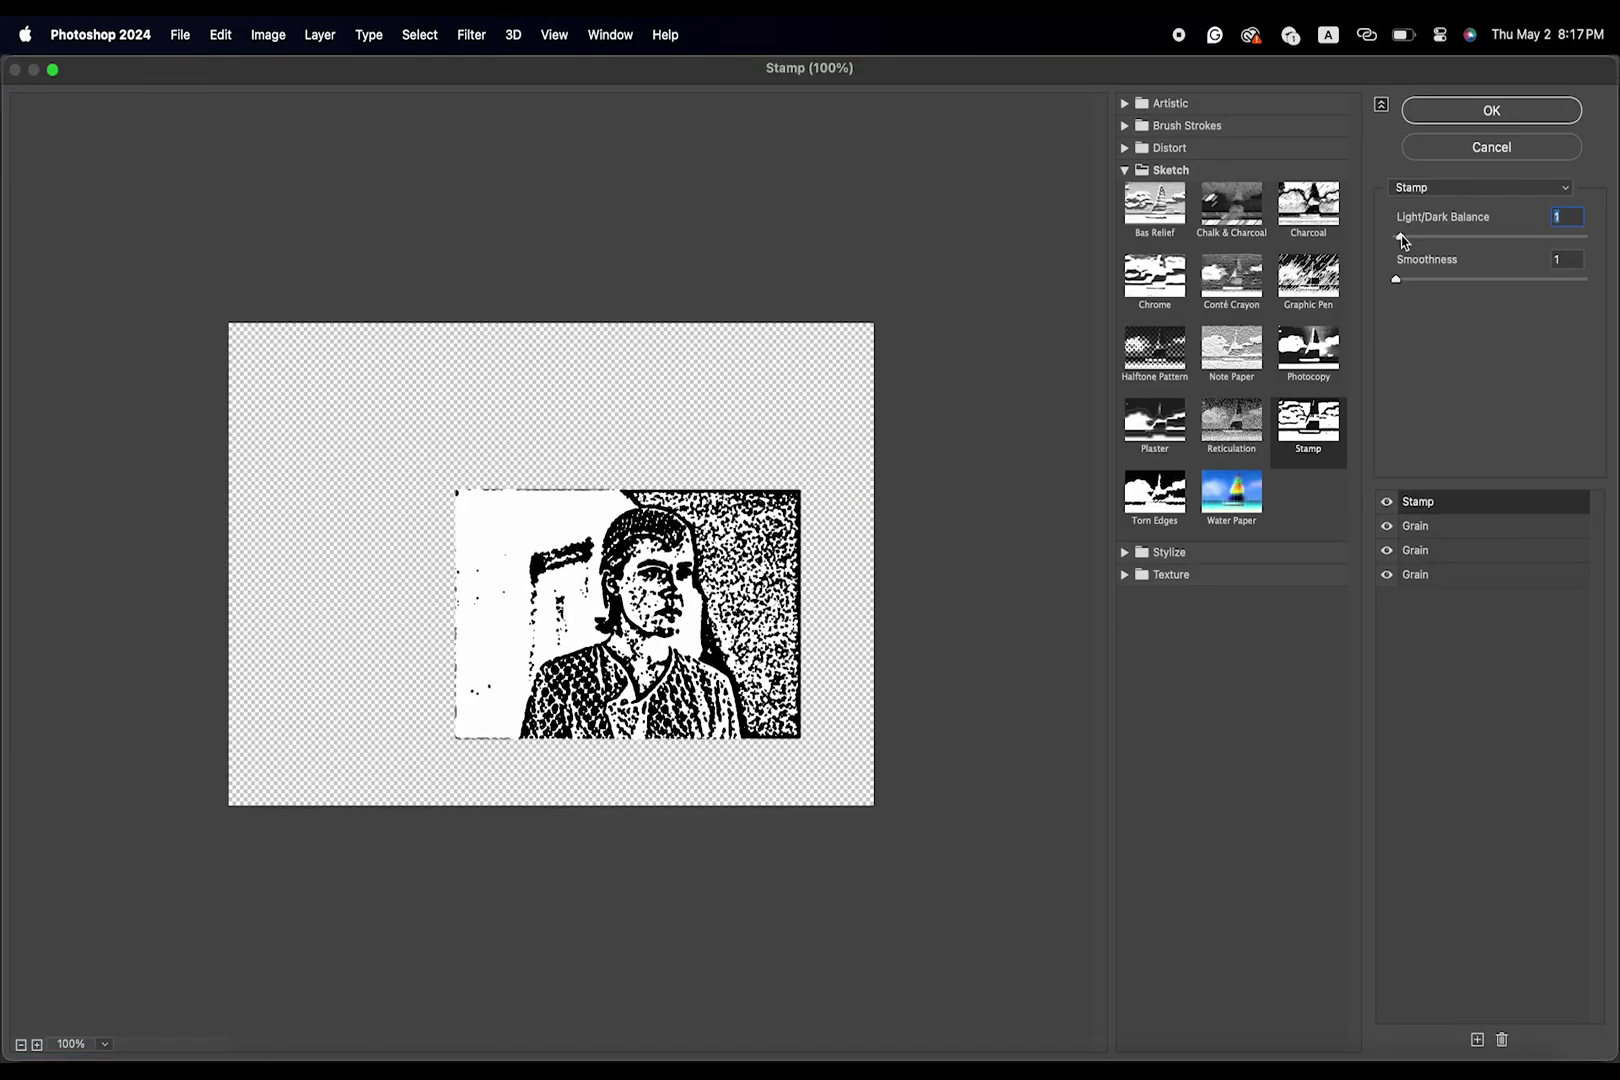
{"action": "key", "text": "Return"}
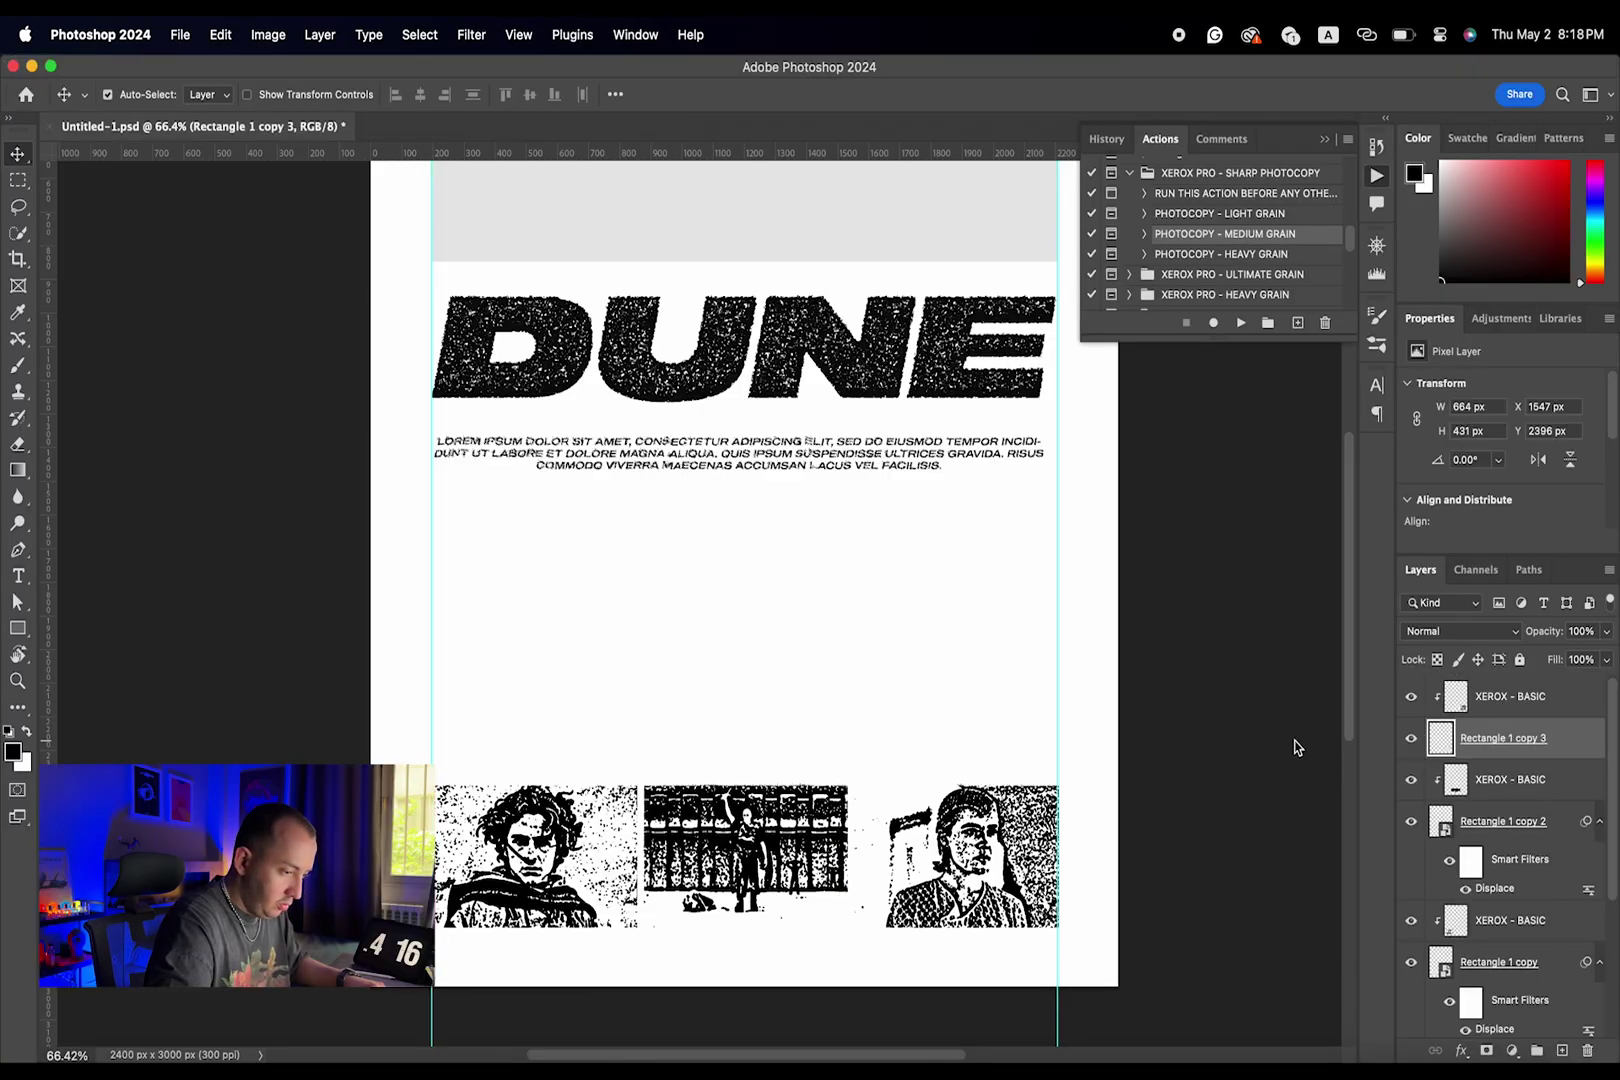
{"action": "scroll", "coordinate": [1478, 886], "scroll_direction": "down", "scroll_amount": 2}
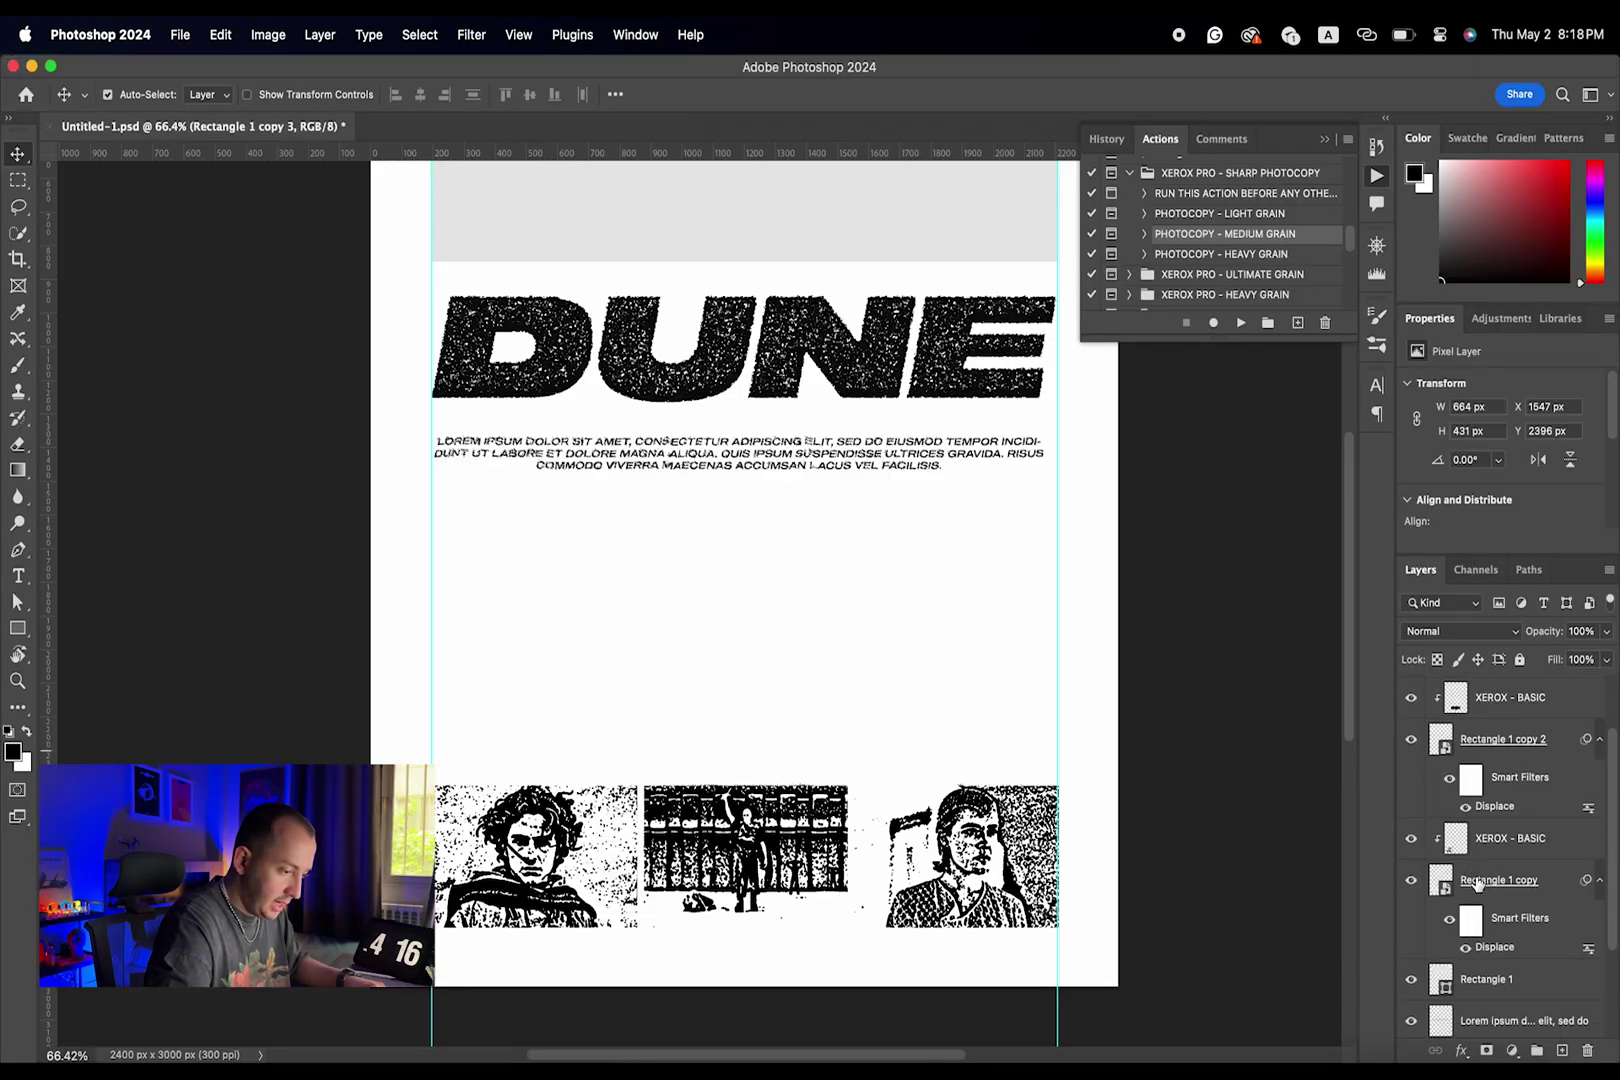
- Add a 2 px black inside stroke to the first rectangle frame
{"action": "left_click", "coordinate": [1551, 887]}
{"action": "double_click", "coordinate": [1551, 878]}
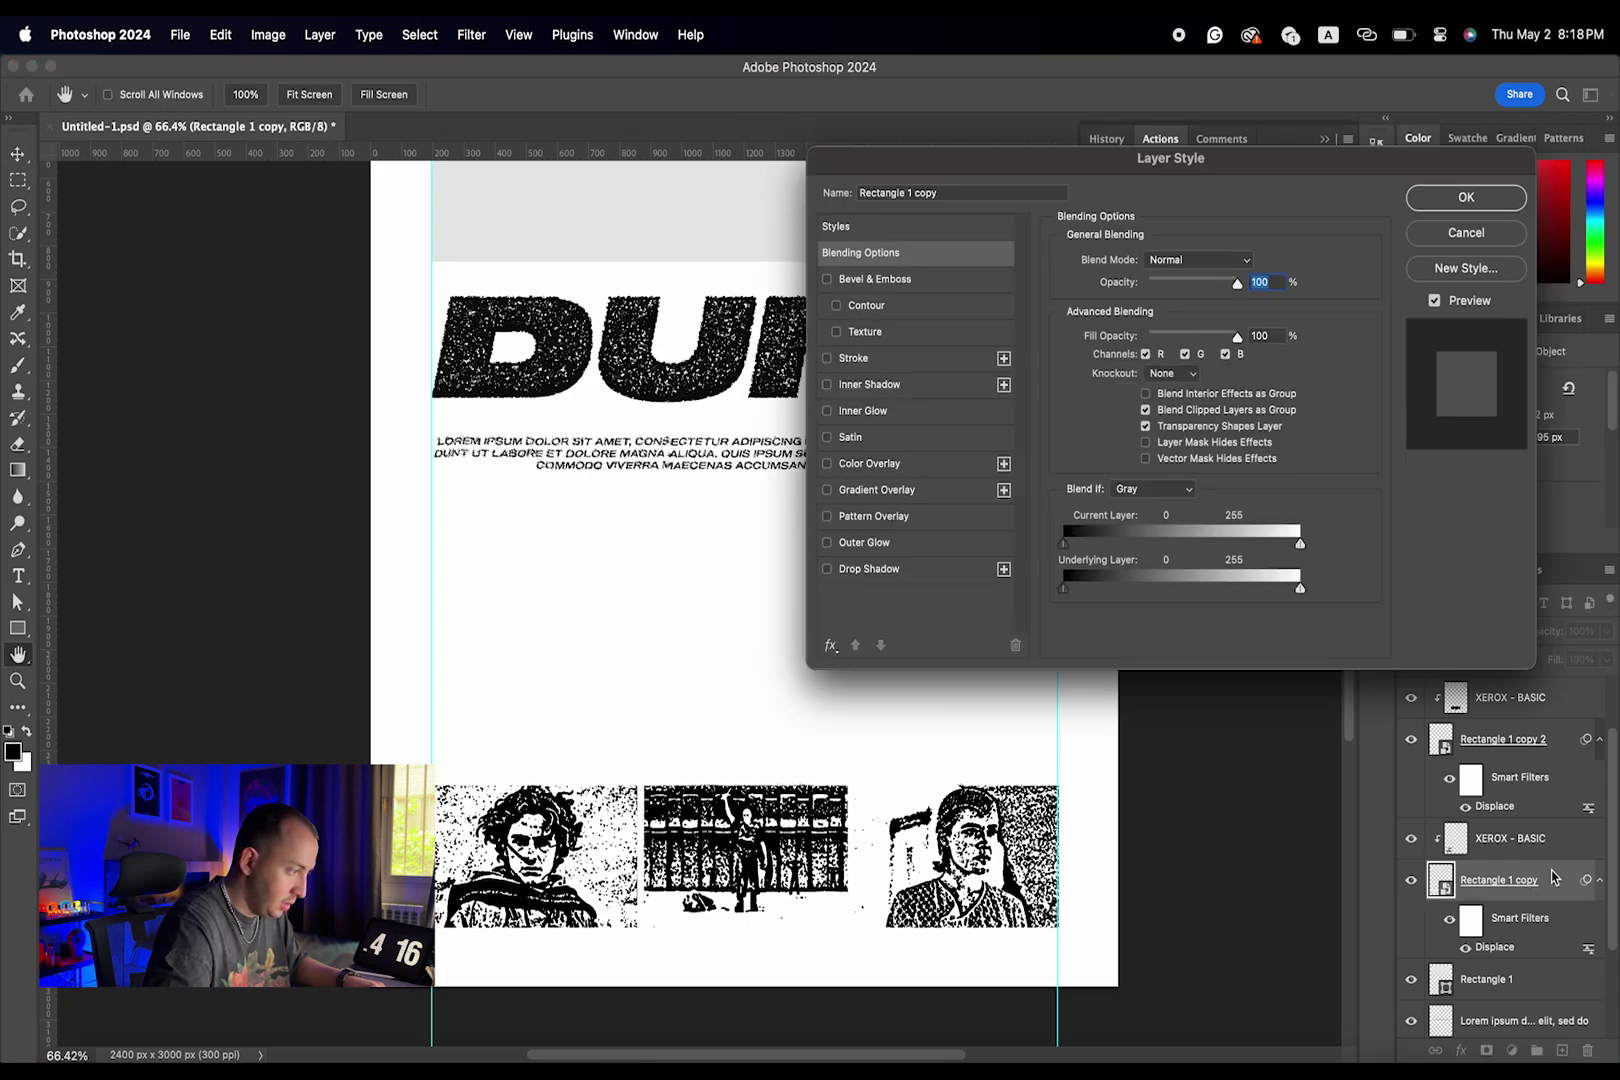
{"action": "left_click", "coordinate": [850, 360]}
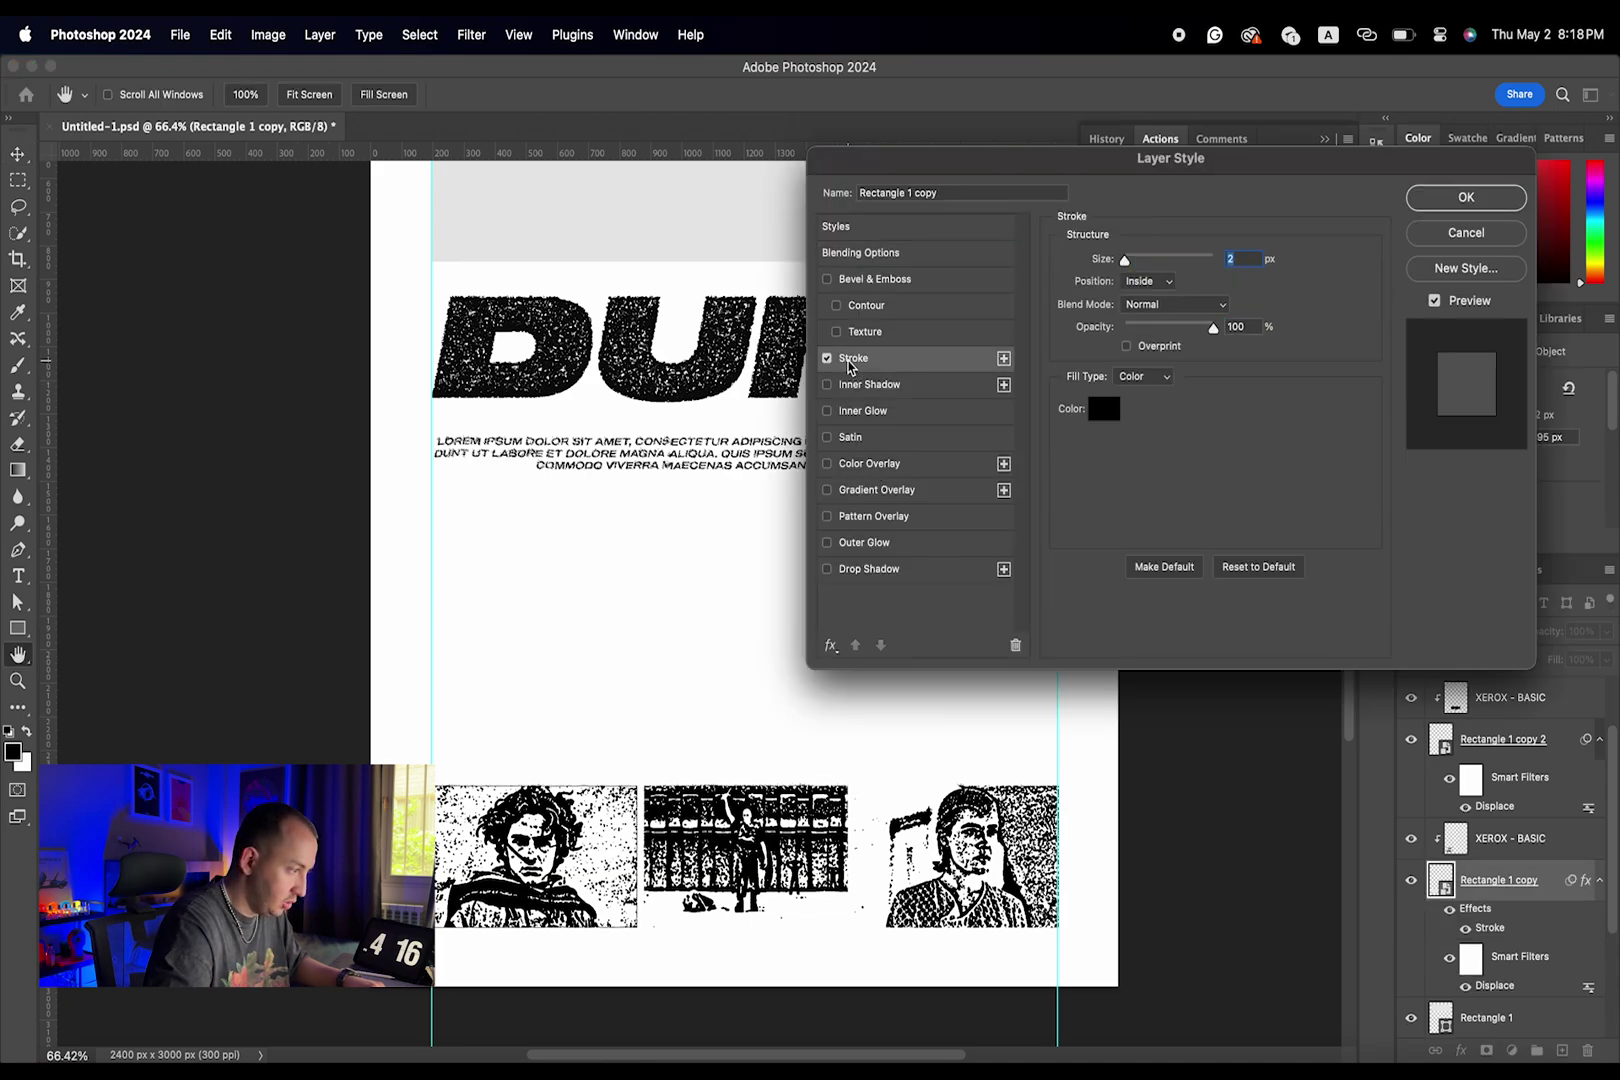
{"action": "left_click_drag", "start_coordinate": [1031, 168], "coordinate": [970, 210]}
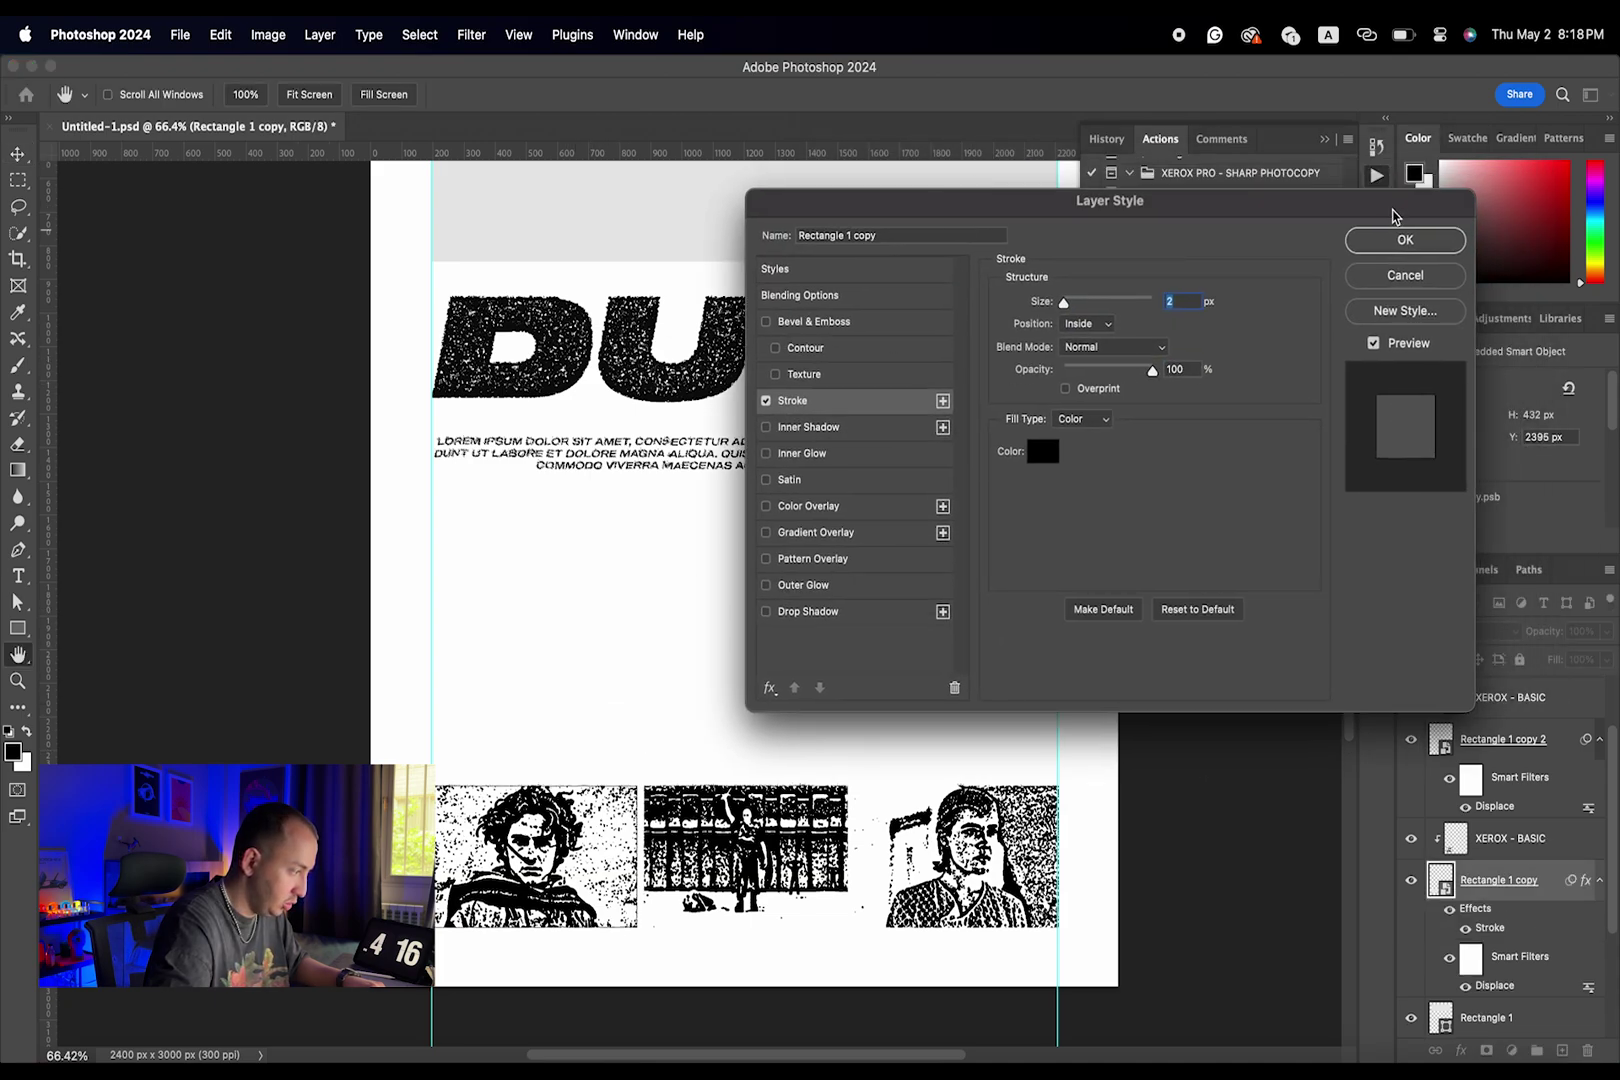
{"action": "left_click", "coordinate": [1400, 241]}
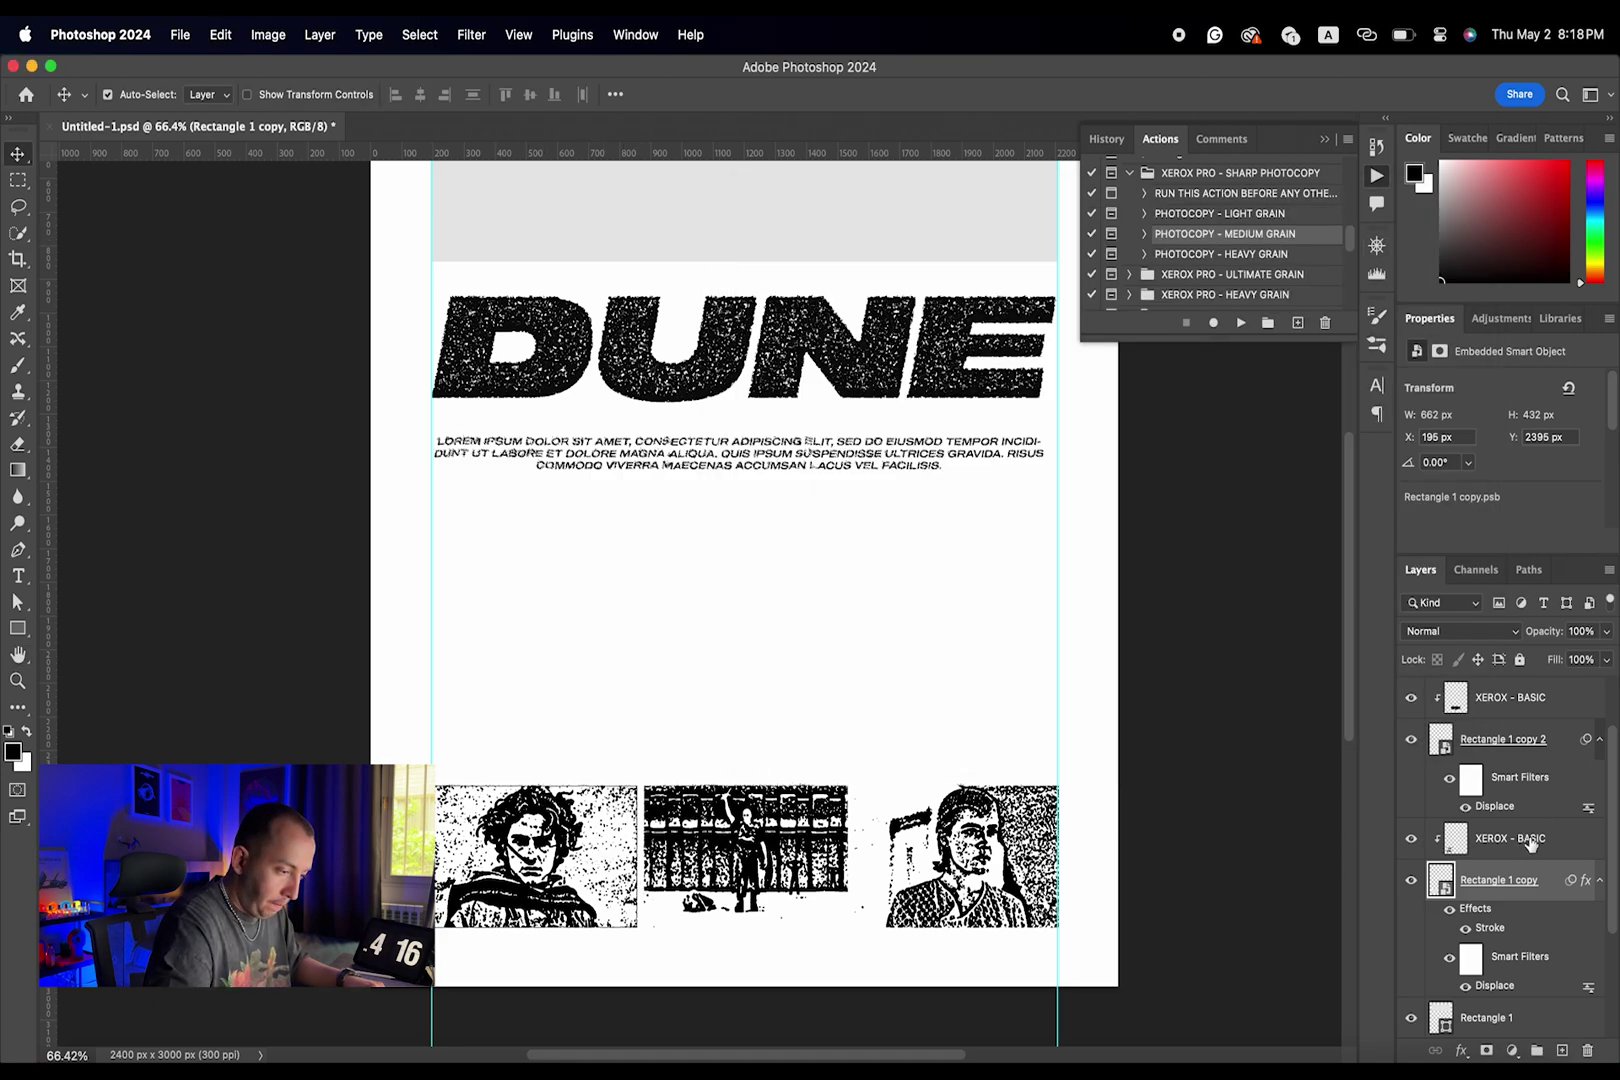
{"action": "scroll", "coordinate": [1530, 845], "scroll_direction": "up", "scroll_amount": 2}
- Give the second and third frames the same stroke, then zoom in to check the borders
{"action": "left_click", "coordinate": [1558, 810]}
{"action": "double_click", "coordinate": [1560, 810]}
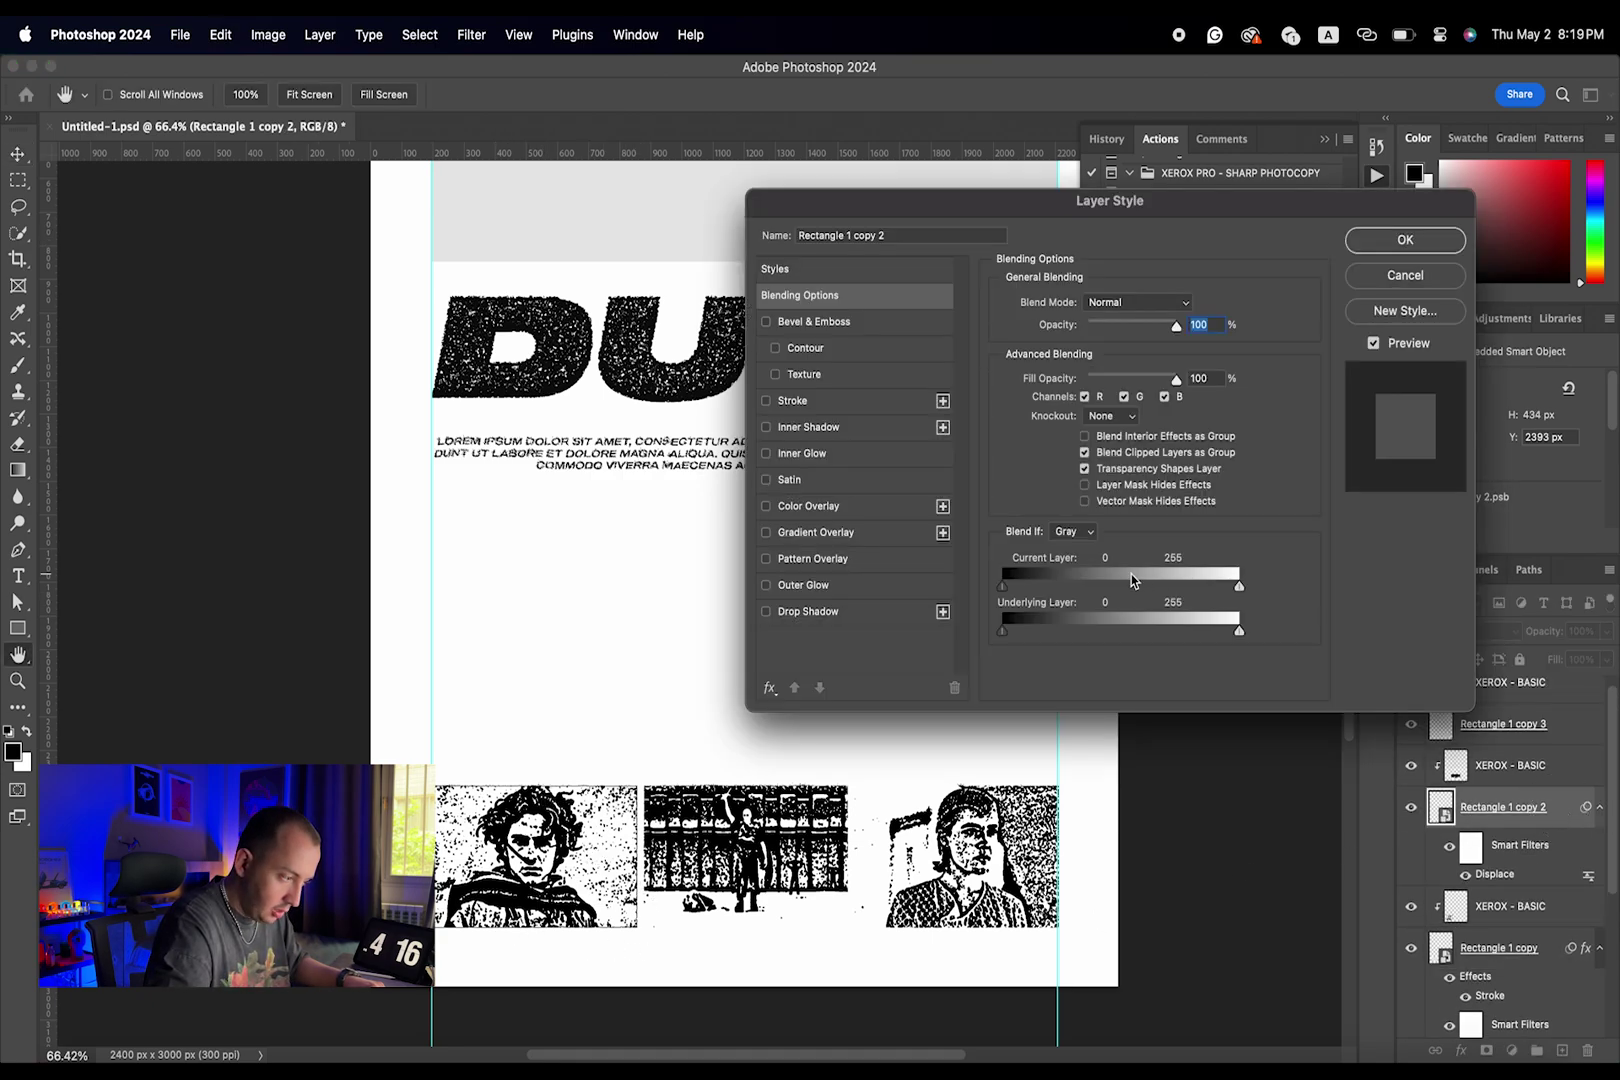
{"action": "left_click", "coordinate": [792, 400]}
{"action": "left_click", "coordinate": [1405, 240]}
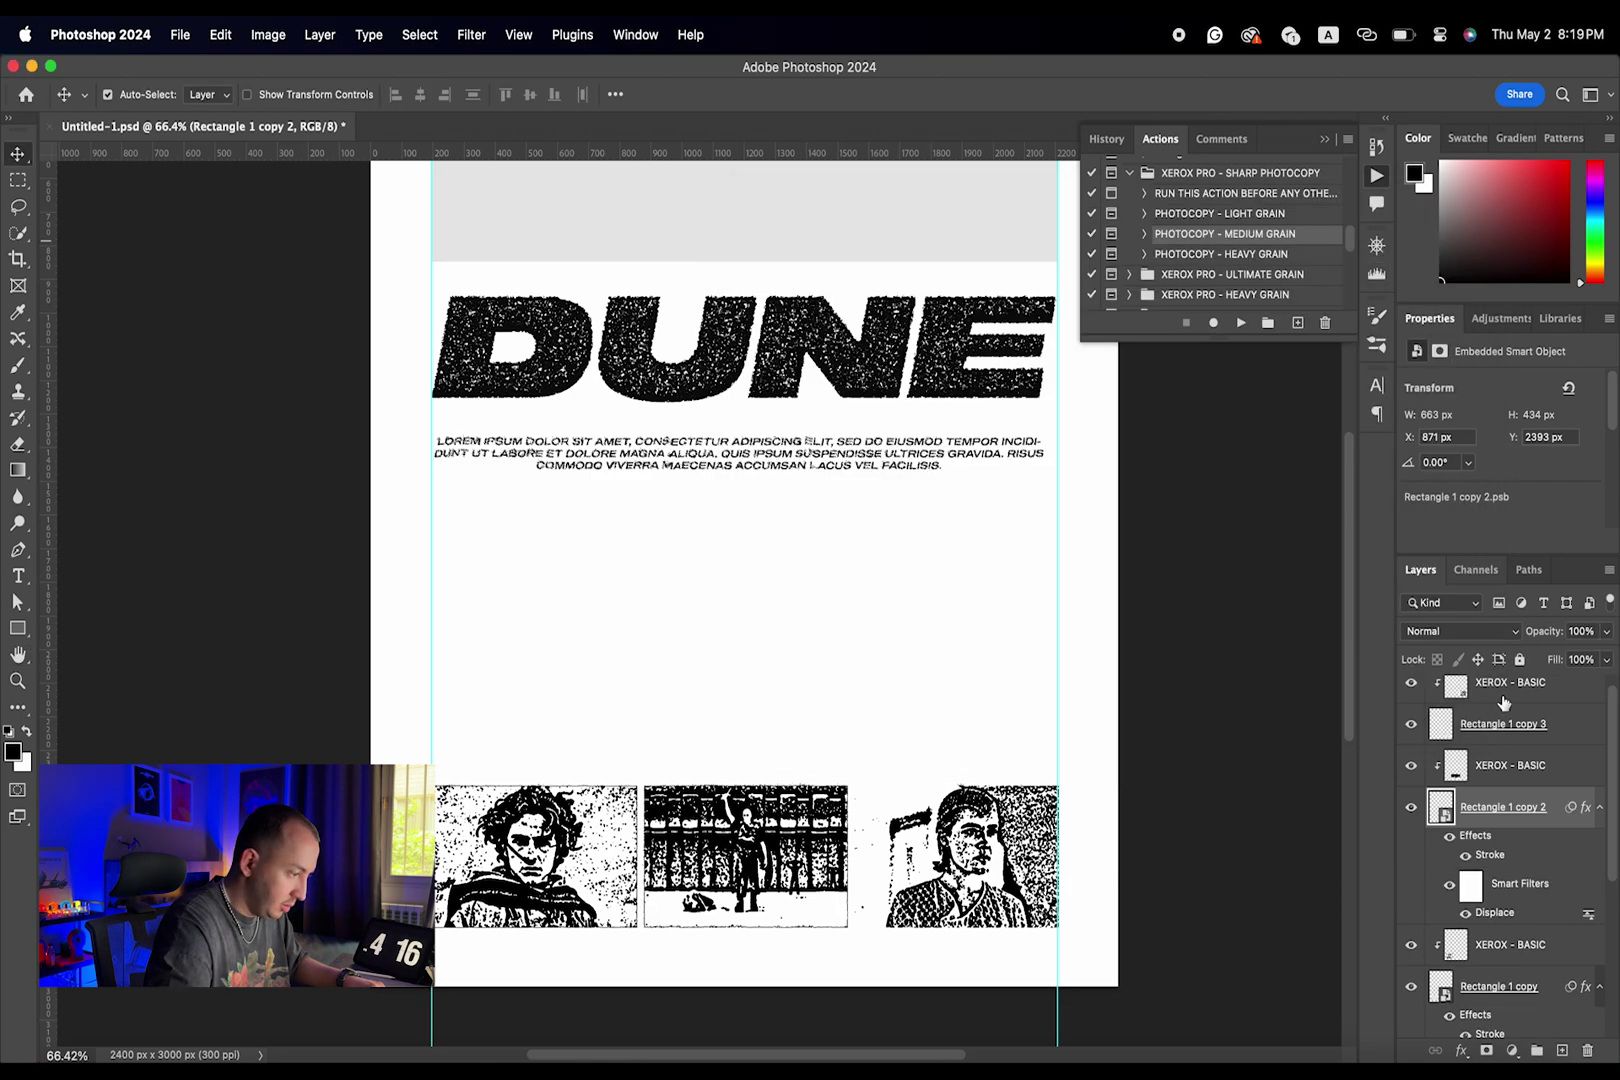
{"action": "double_click", "coordinate": [1570, 748]}
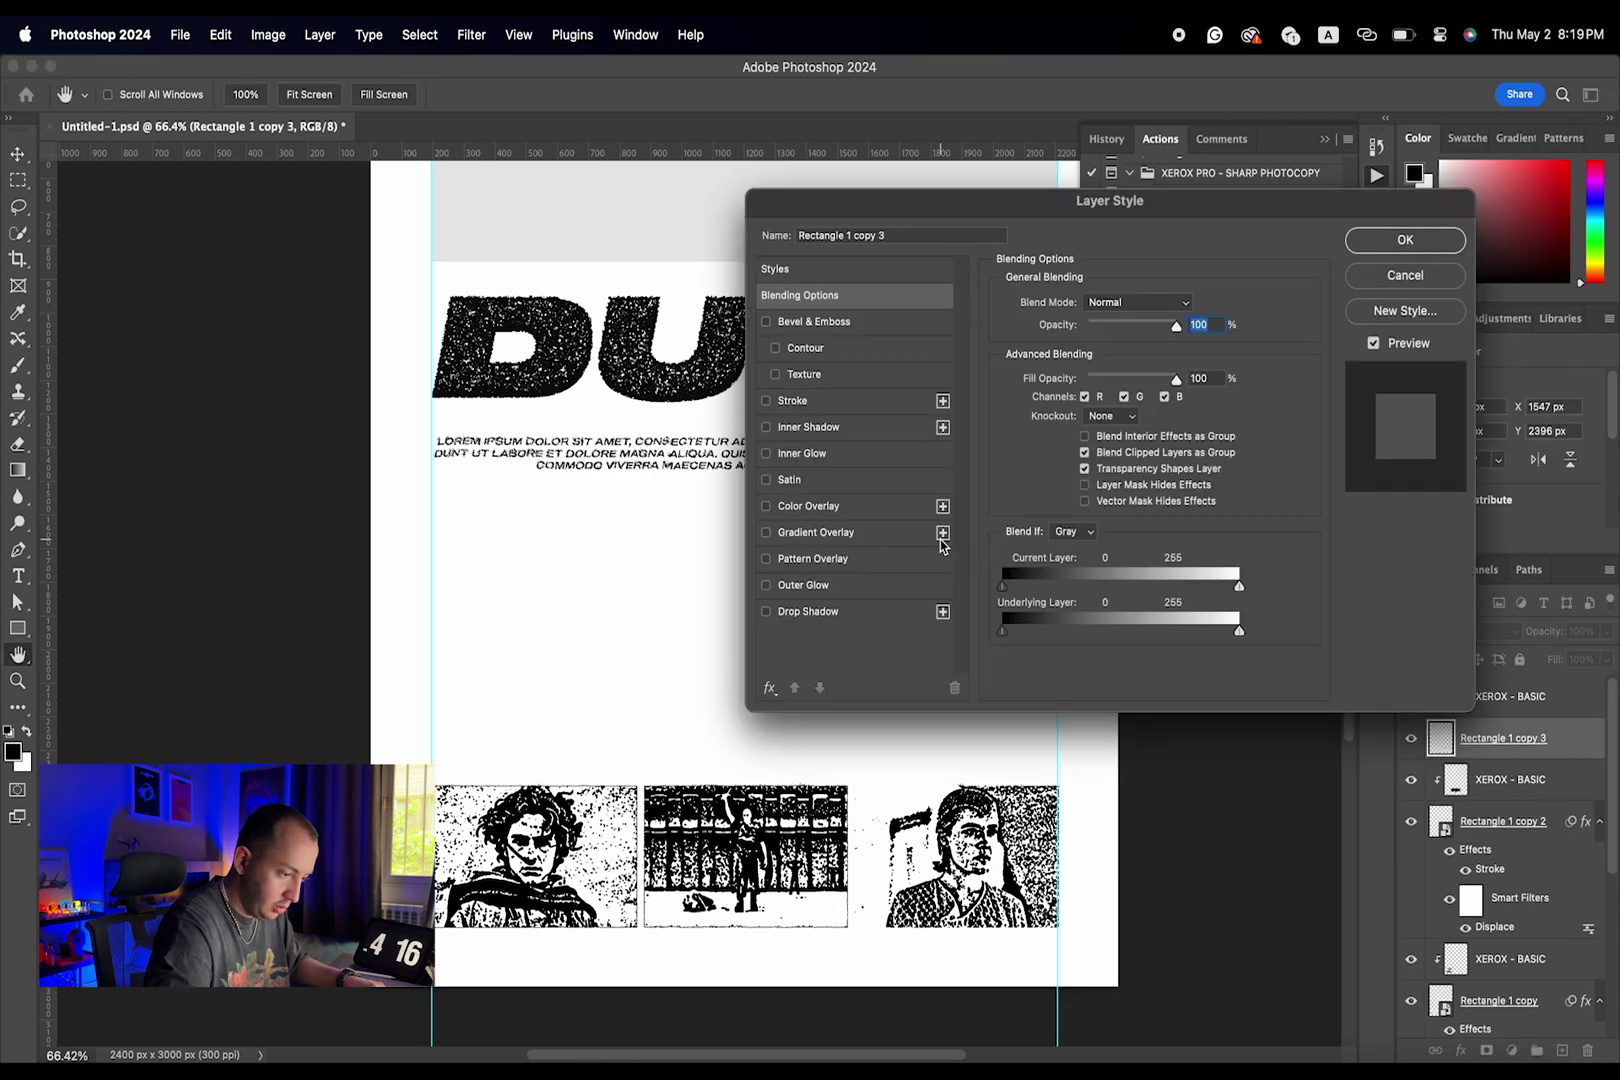
{"action": "left_click", "coordinate": [792, 400]}
{"action": "left_click", "coordinate": [1386, 242]}
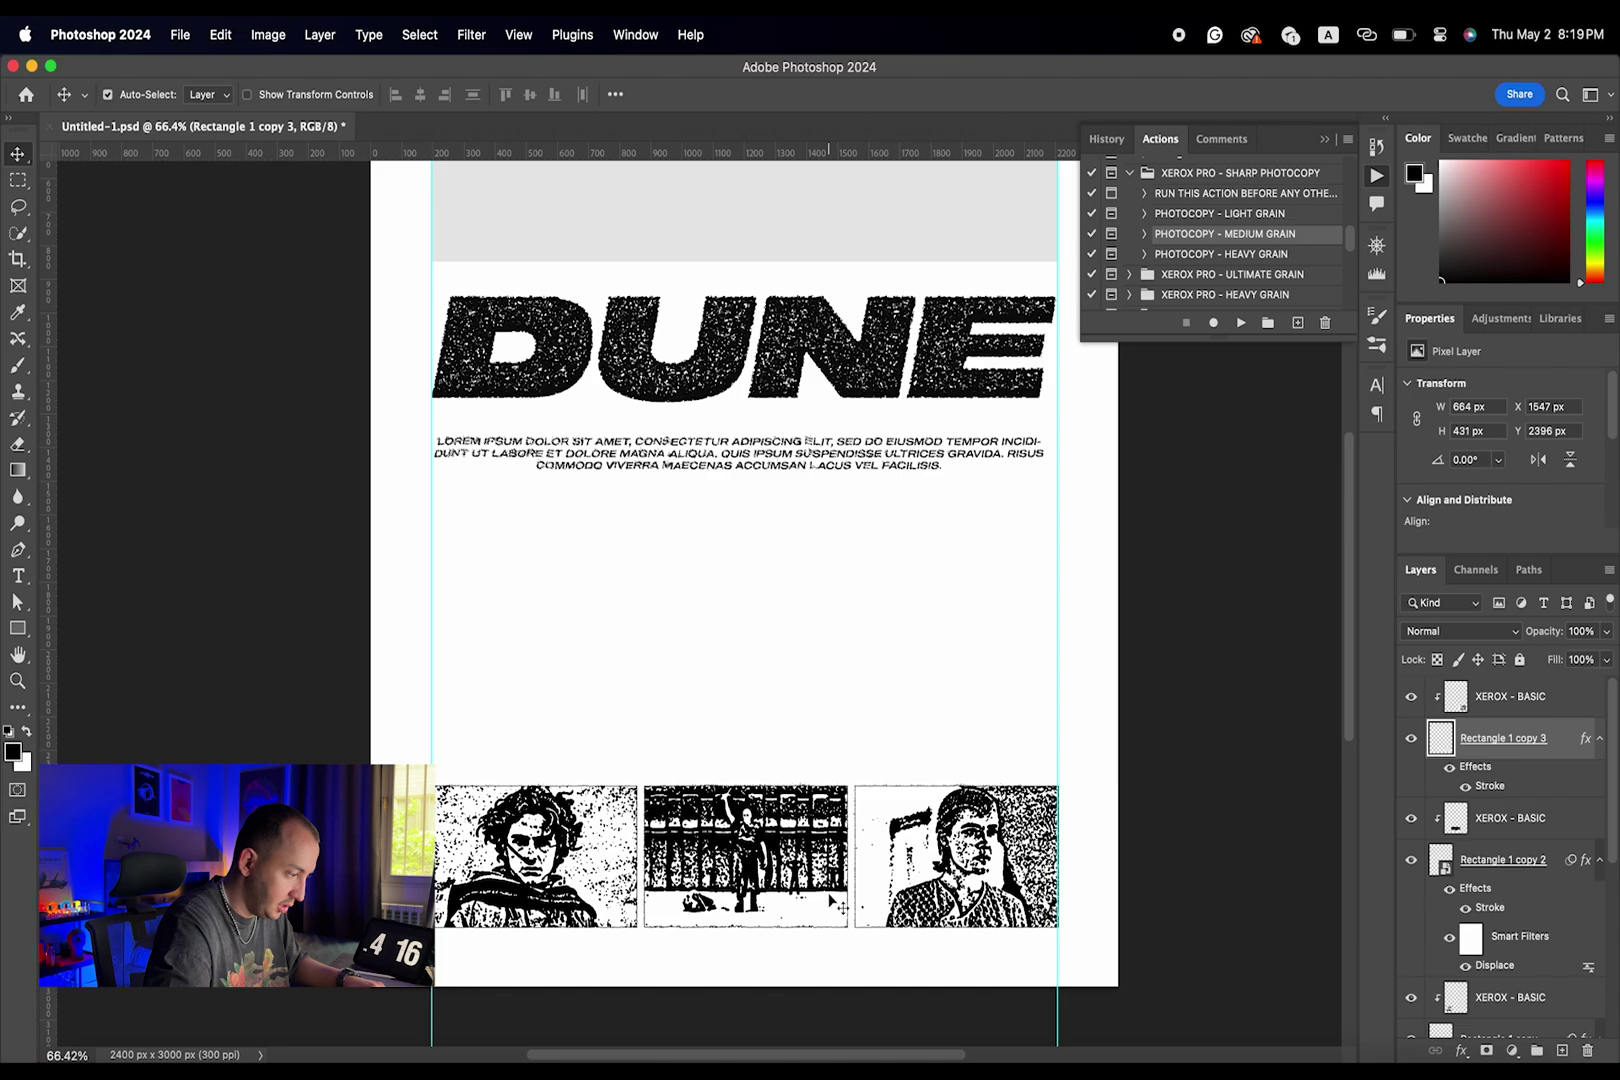
{"action": "key", "text": "super+equal"}
{"action": "scroll", "coordinate": [832, 900], "scroll_direction": "down", "scroll_amount": 4}
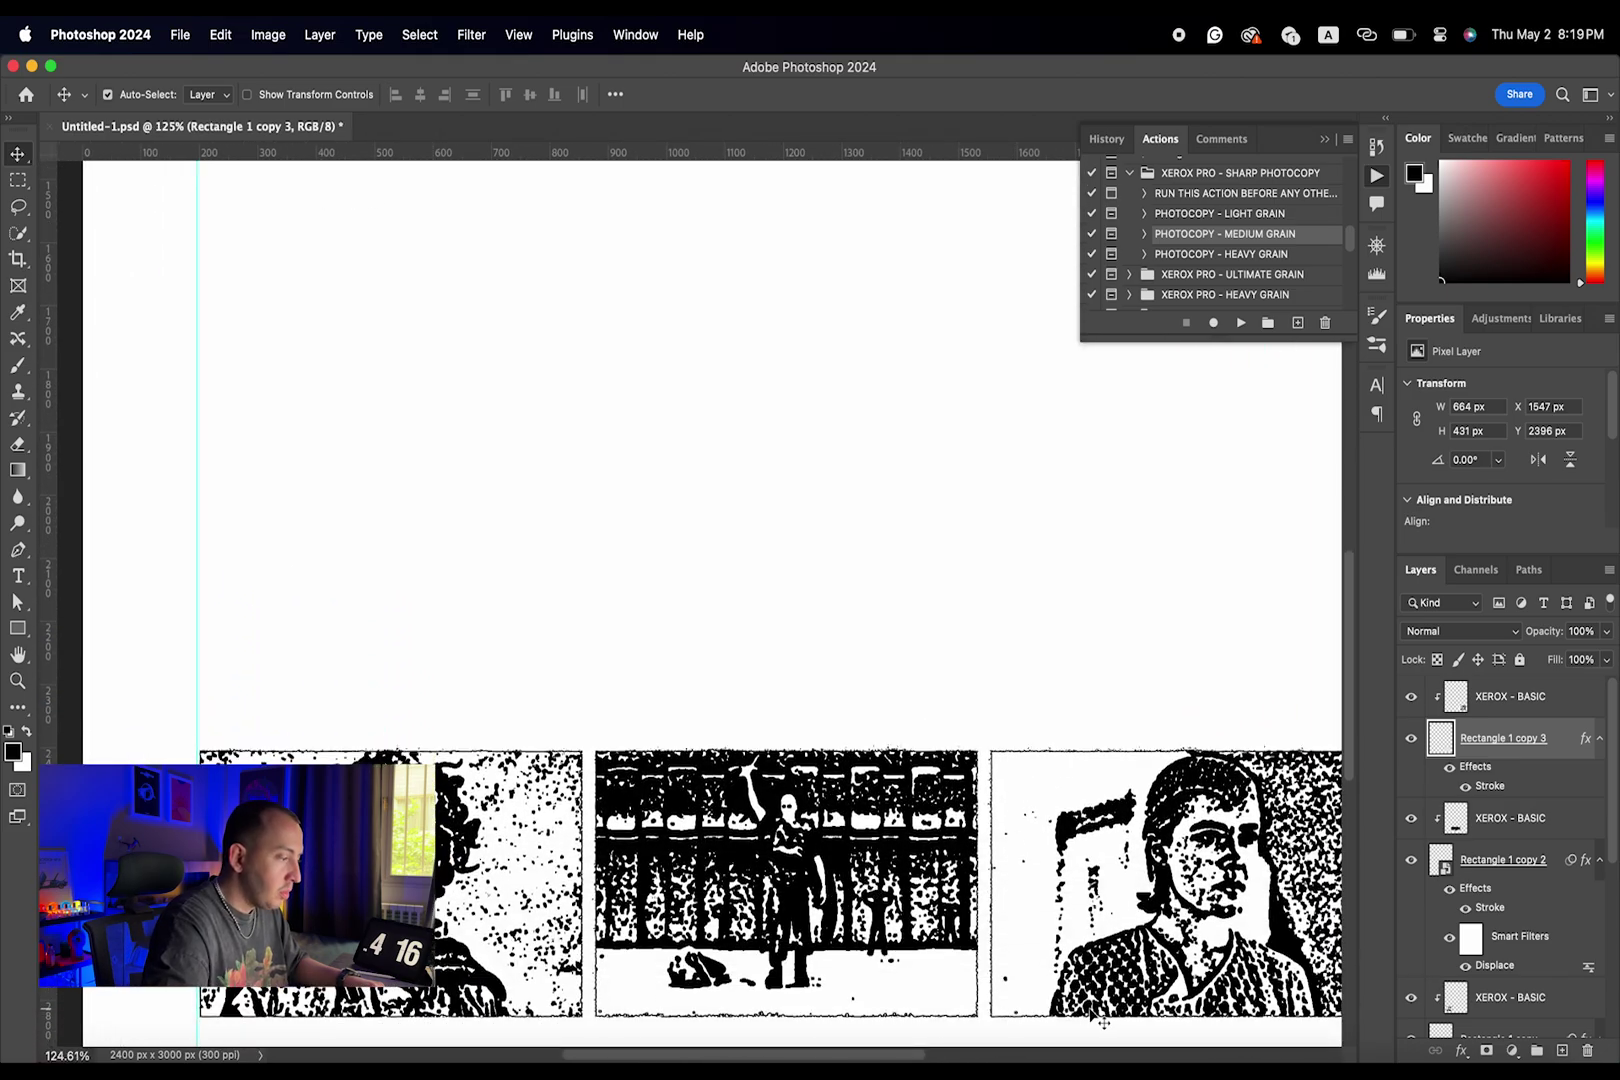
{"action": "key", "text": "super+minus"}
{"action": "key", "text": "super+minus"}
{"action": "key", "text": "alt+bracketright"}
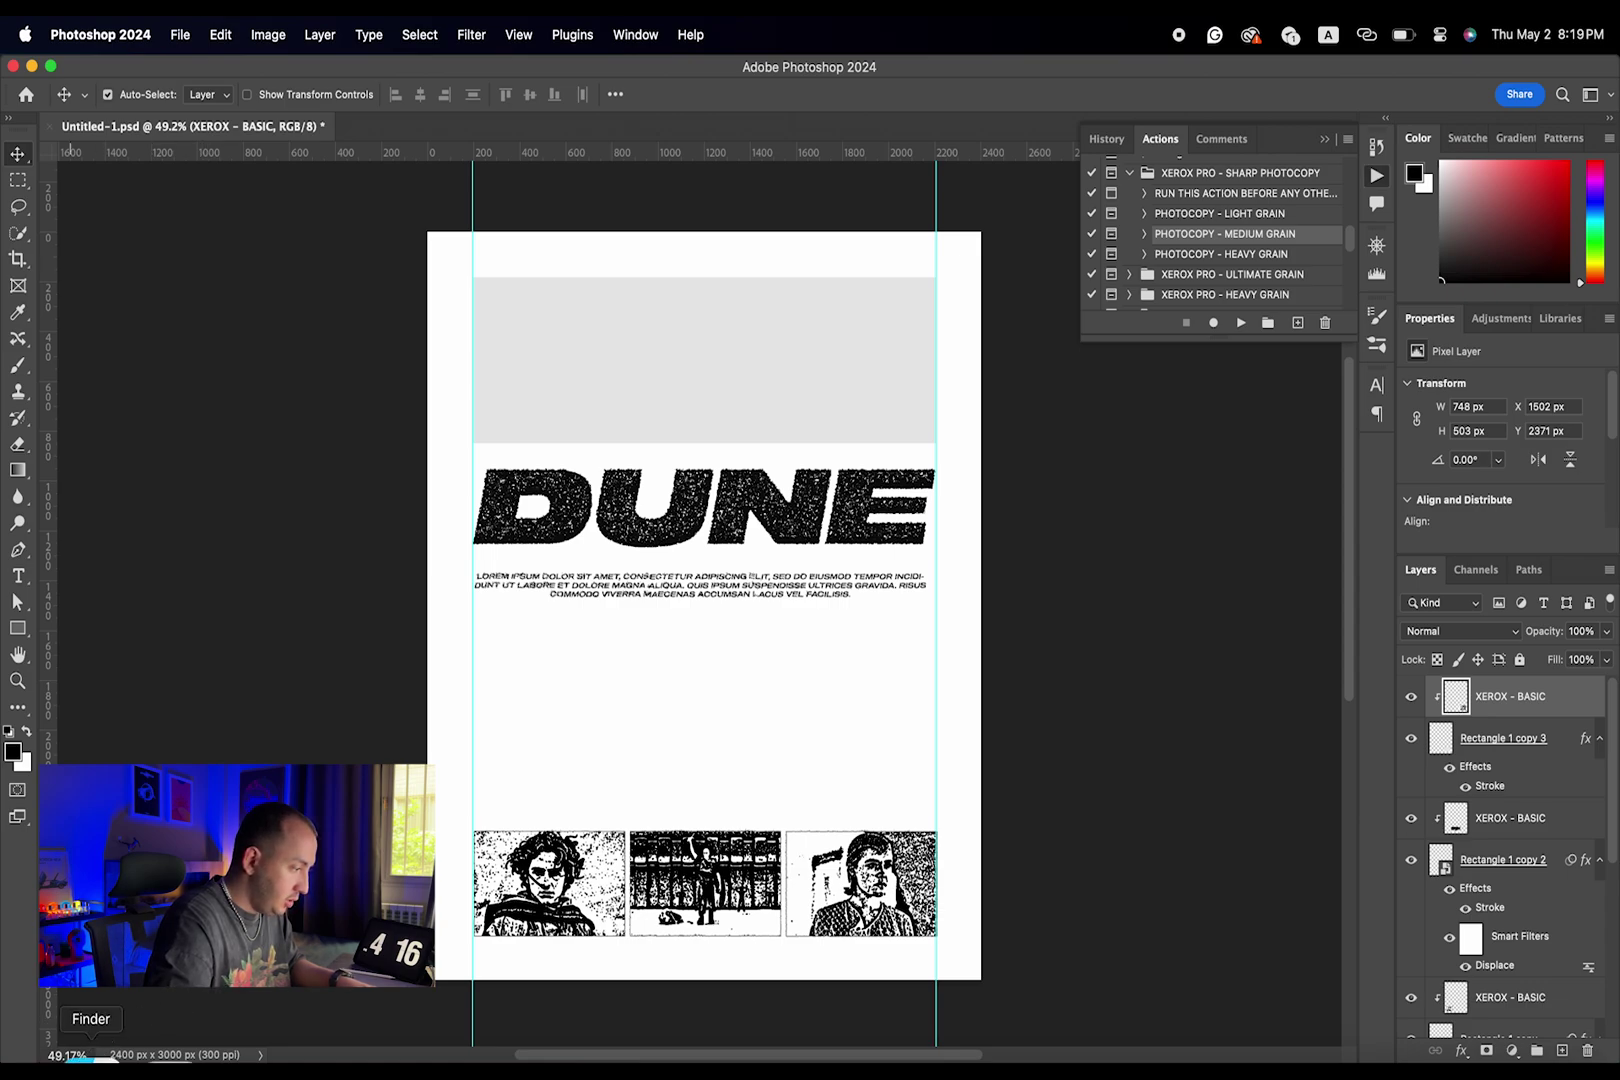
- Place 1314205.jpeg onto the canvas, enlarge it over the lower poster, and commit it
{"action": "left_click", "coordinate": [90, 1045]}
{"action": "left_click_drag", "start_coordinate": [931, 383], "coordinate": [604, 723]}
{"action": "left_click_drag", "start_coordinate": [806, 615], "coordinate": [810, 820]}
{"action": "left_click_drag", "start_coordinate": [986, 647], "coordinate": [1070, 567]}
{"action": "left_click_drag", "start_coordinate": [854, 869], "coordinate": [853, 803]}
{"action": "left_click_drag", "start_coordinate": [1081, 509], "coordinate": [1162, 473]}
{"action": "mouse_move", "coordinate": [761, 871]}
{"action": "left_mouse_down"}
{"action": "mouse_move", "coordinate": [759, 824]}
{"action": "mouse_move", "coordinate": [759, 839]}
{"action": "left_mouse_up"}
{"action": "key", "text": "Return"}
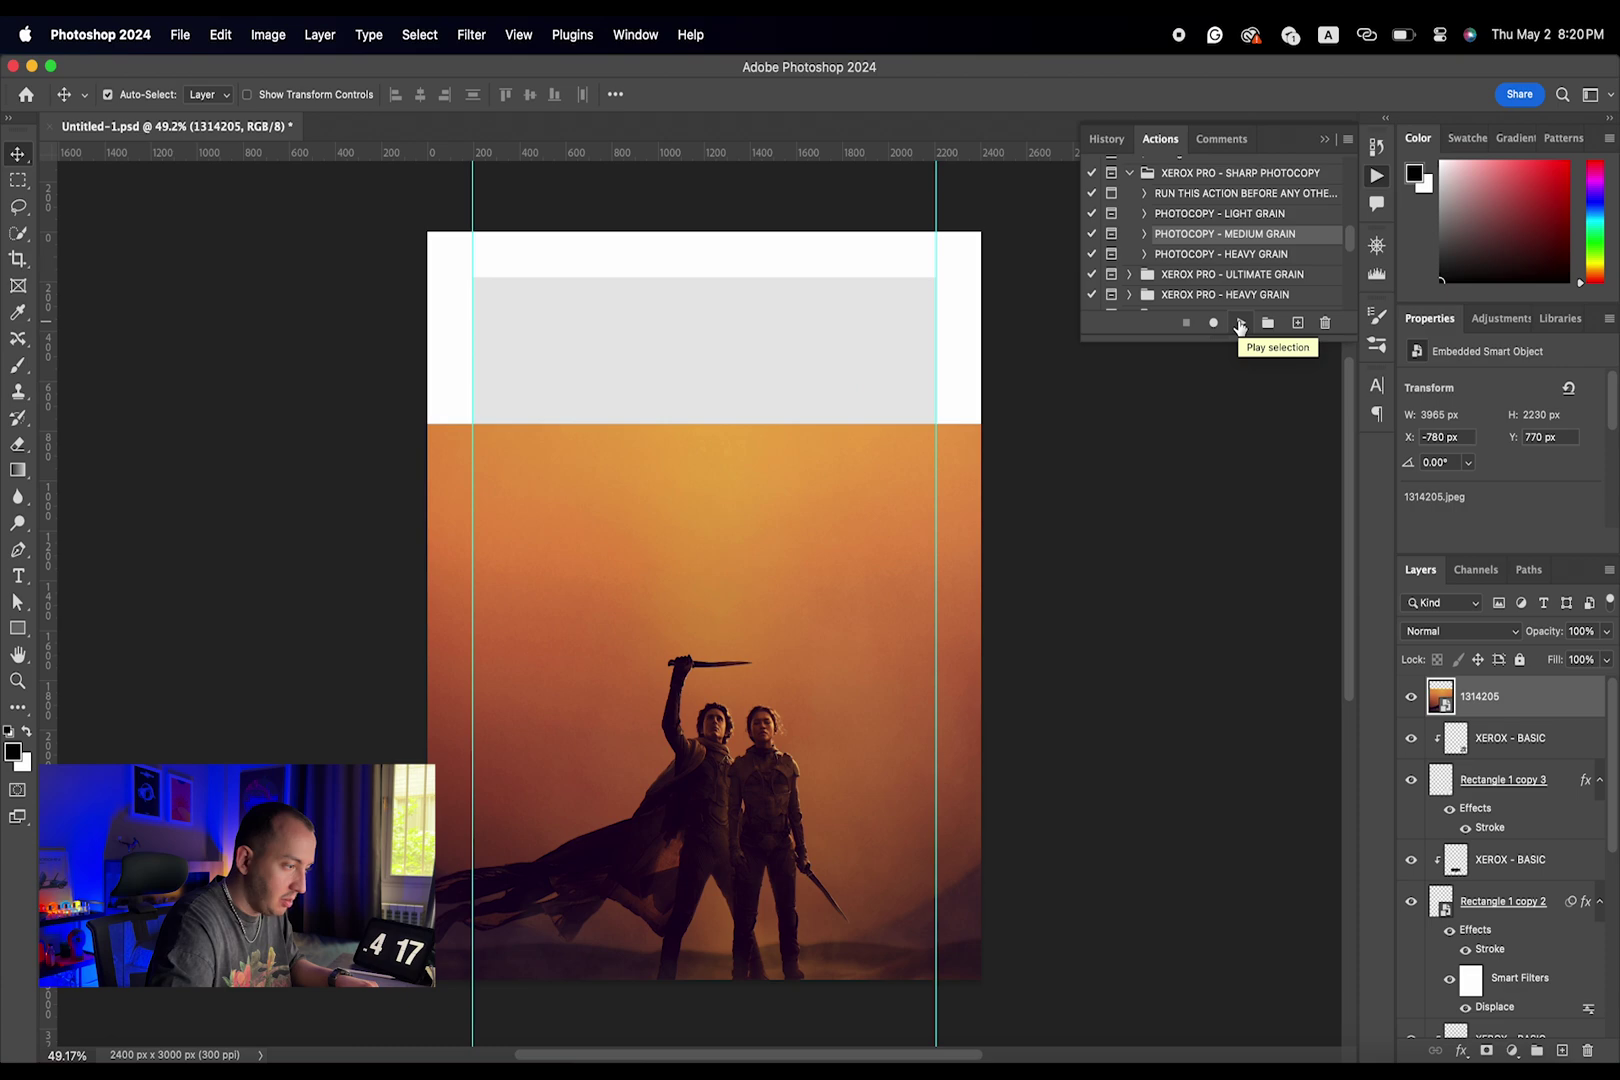
- Play the PHOTOCOPY - MEDIUM GRAIN action on the placed hero image
{"action": "left_click", "coordinate": [1240, 323]}
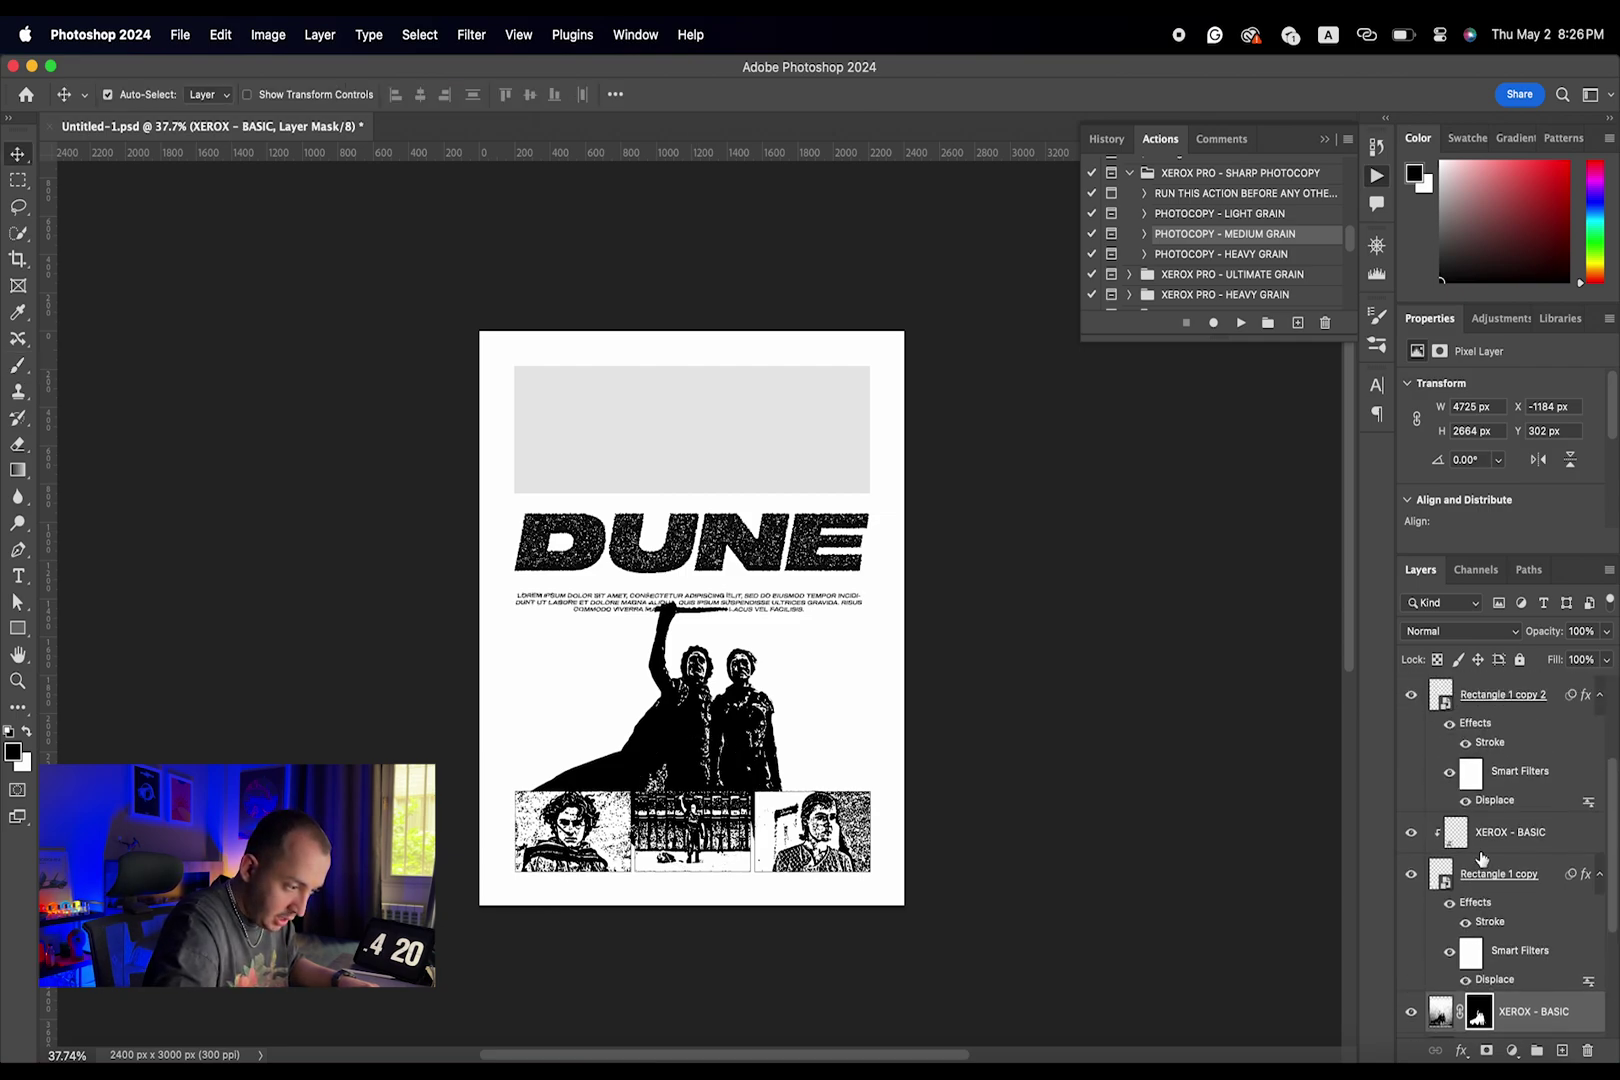
- Merge the three stroked film-still rectangles and their XEROX layers into one layer
{"action": "scroll", "coordinate": [1515, 677], "scroll_direction": "up", "scroll_amount": 4}
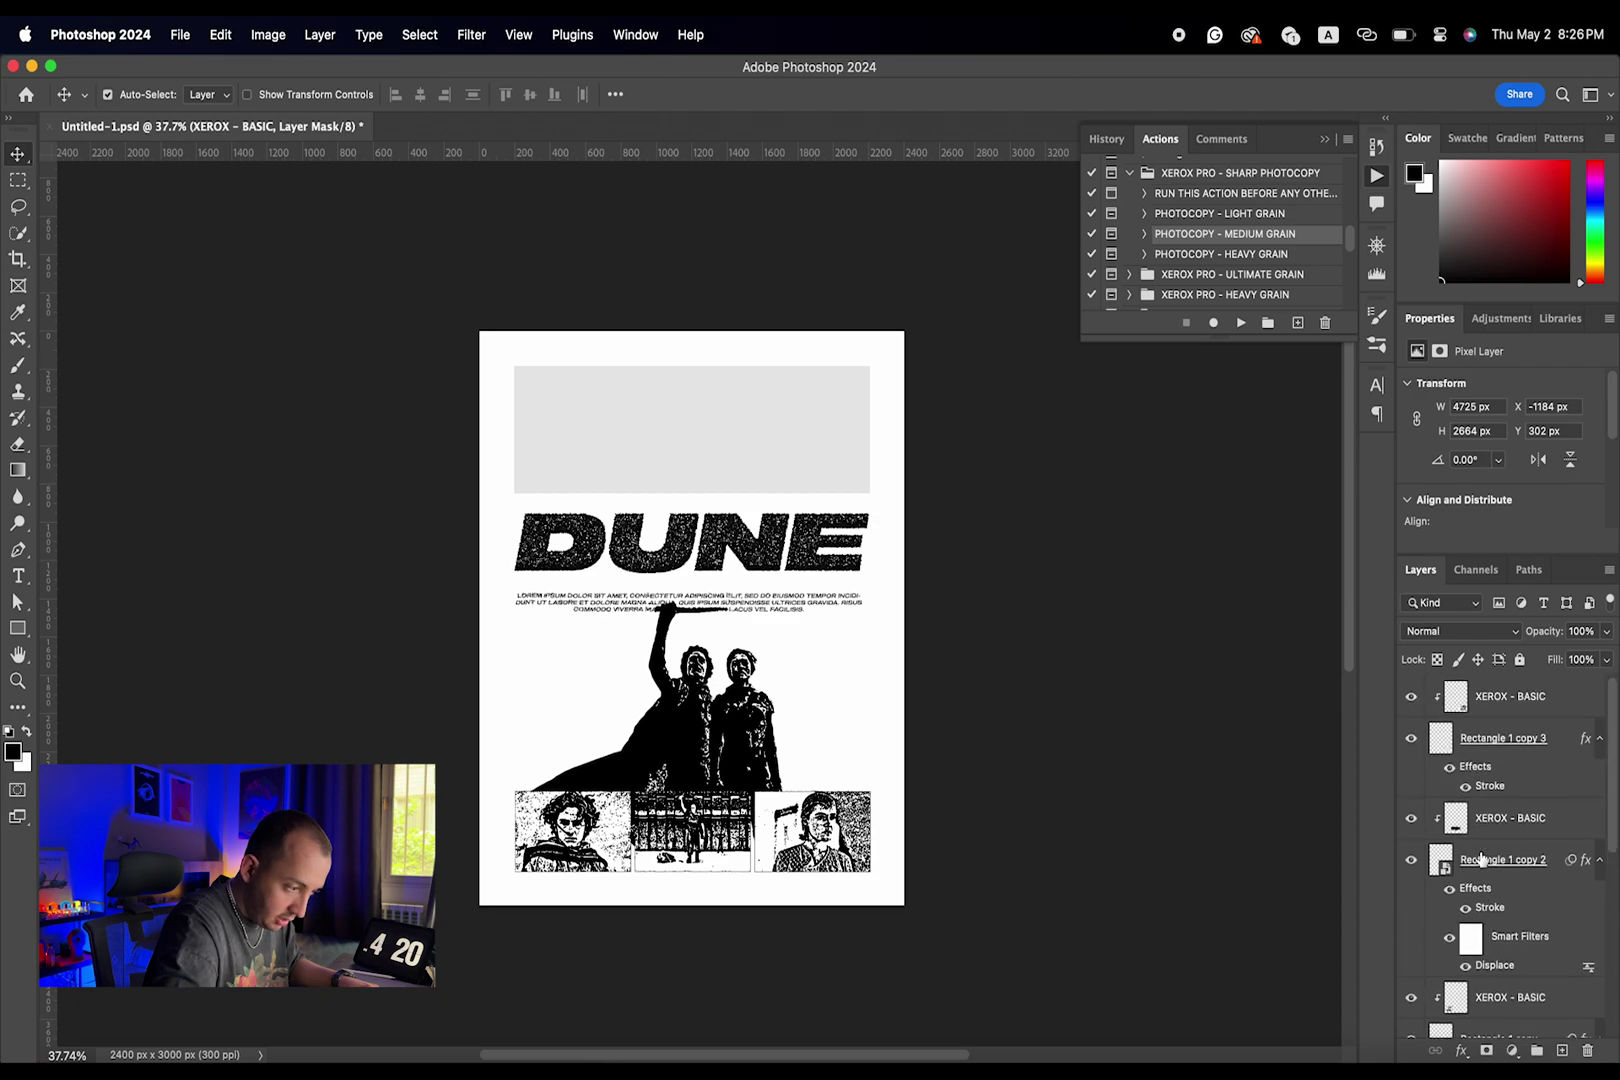
{"action": "scroll", "coordinate": [1525, 730], "scroll_direction": "down", "scroll_amount": 3}
{"action": "scroll", "coordinate": [1530, 770], "scroll_direction": "up", "scroll_amount": 3}
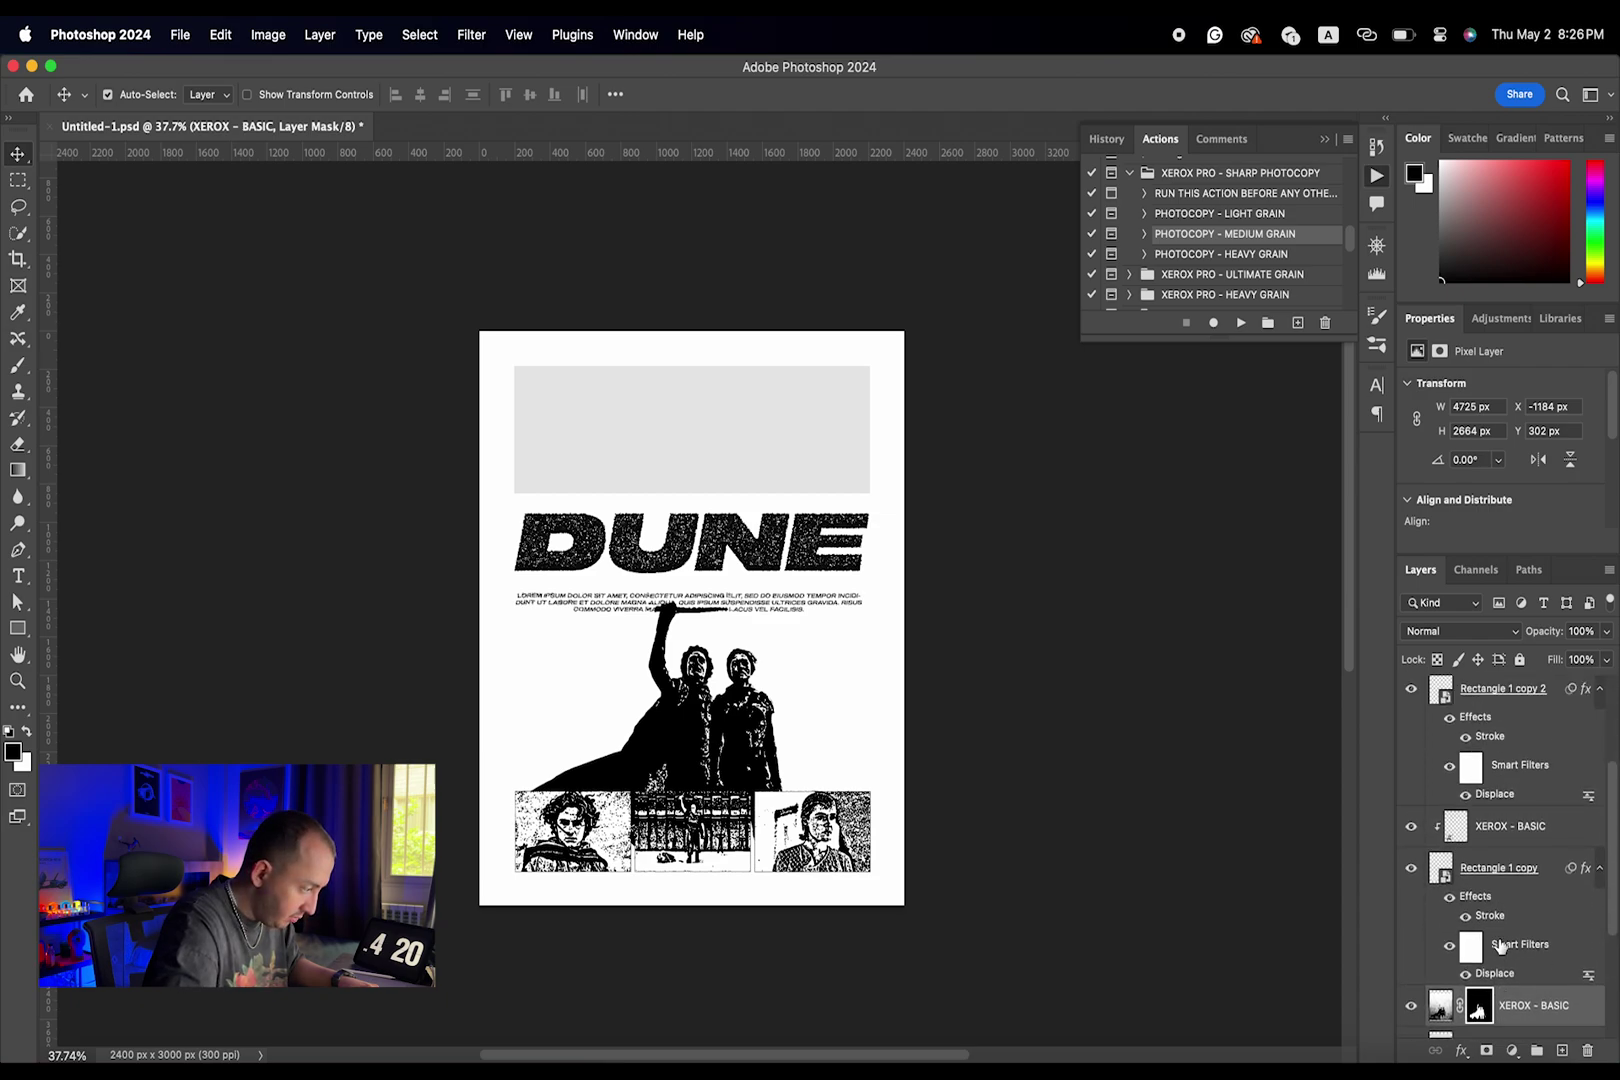
{"action": "left_click", "coordinate": [1550, 705]}
{"action": "scroll", "coordinate": [1548, 845], "scroll_direction": "down", "scroll_amount": 3}
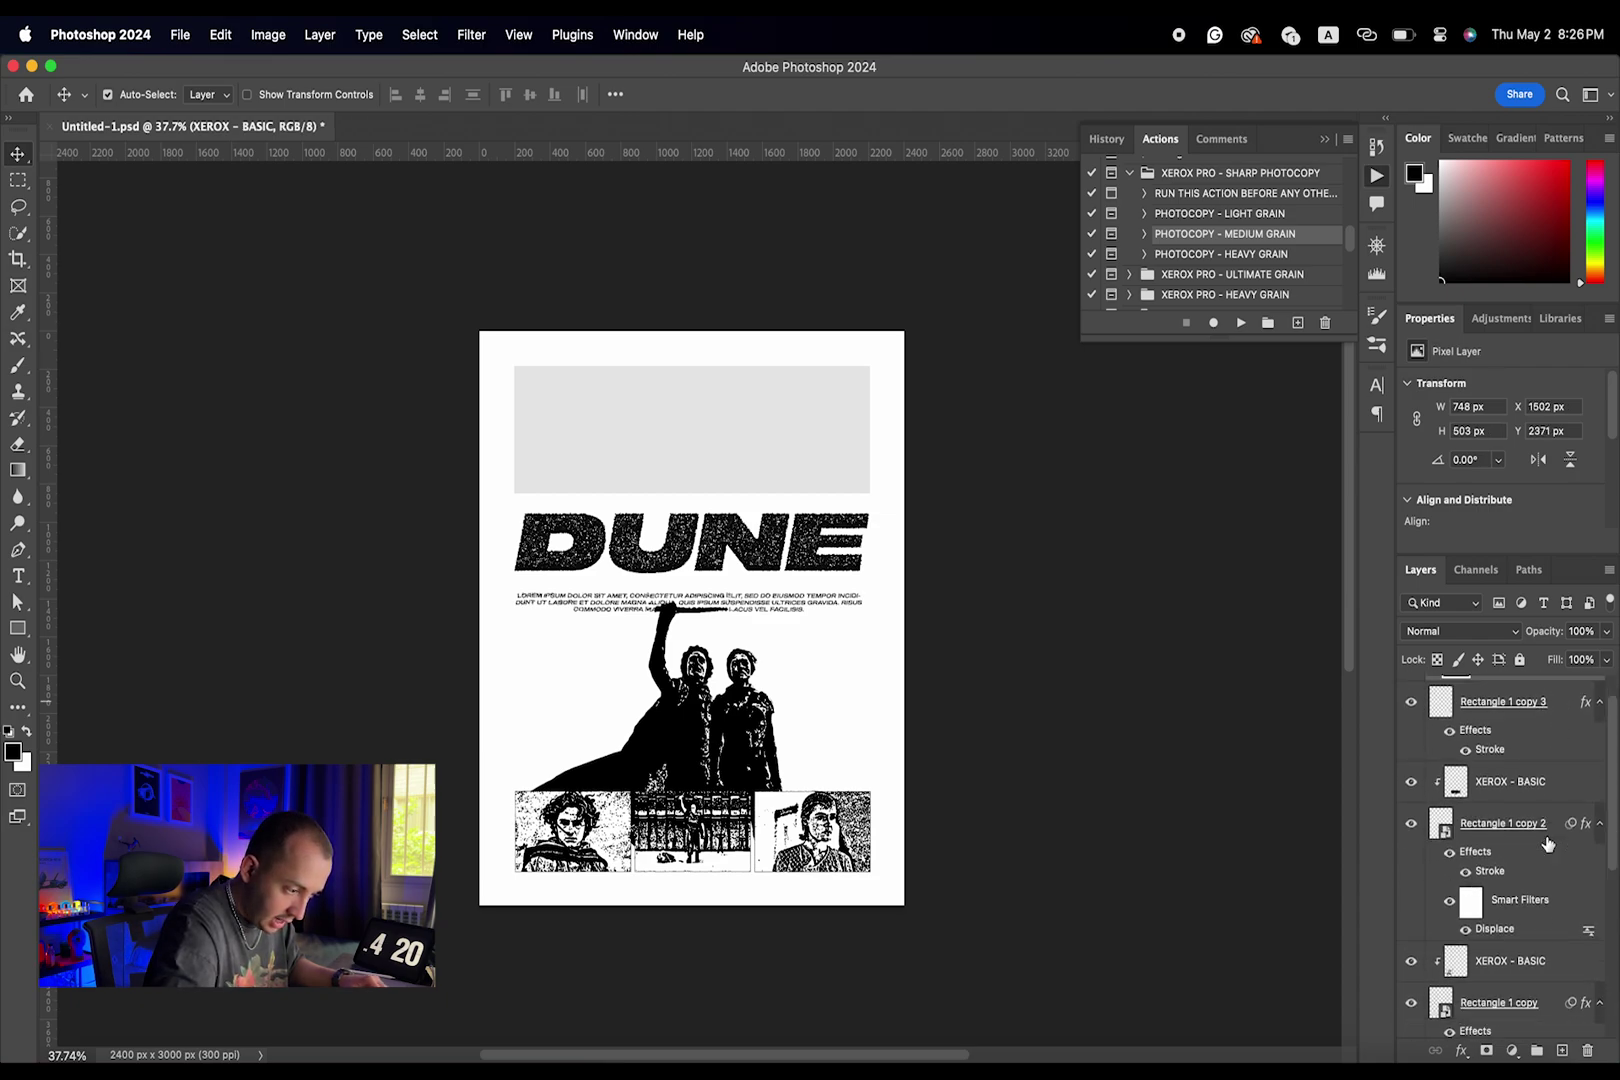
{"action": "left_click", "coordinate": [1547, 887], "text": "shift"}
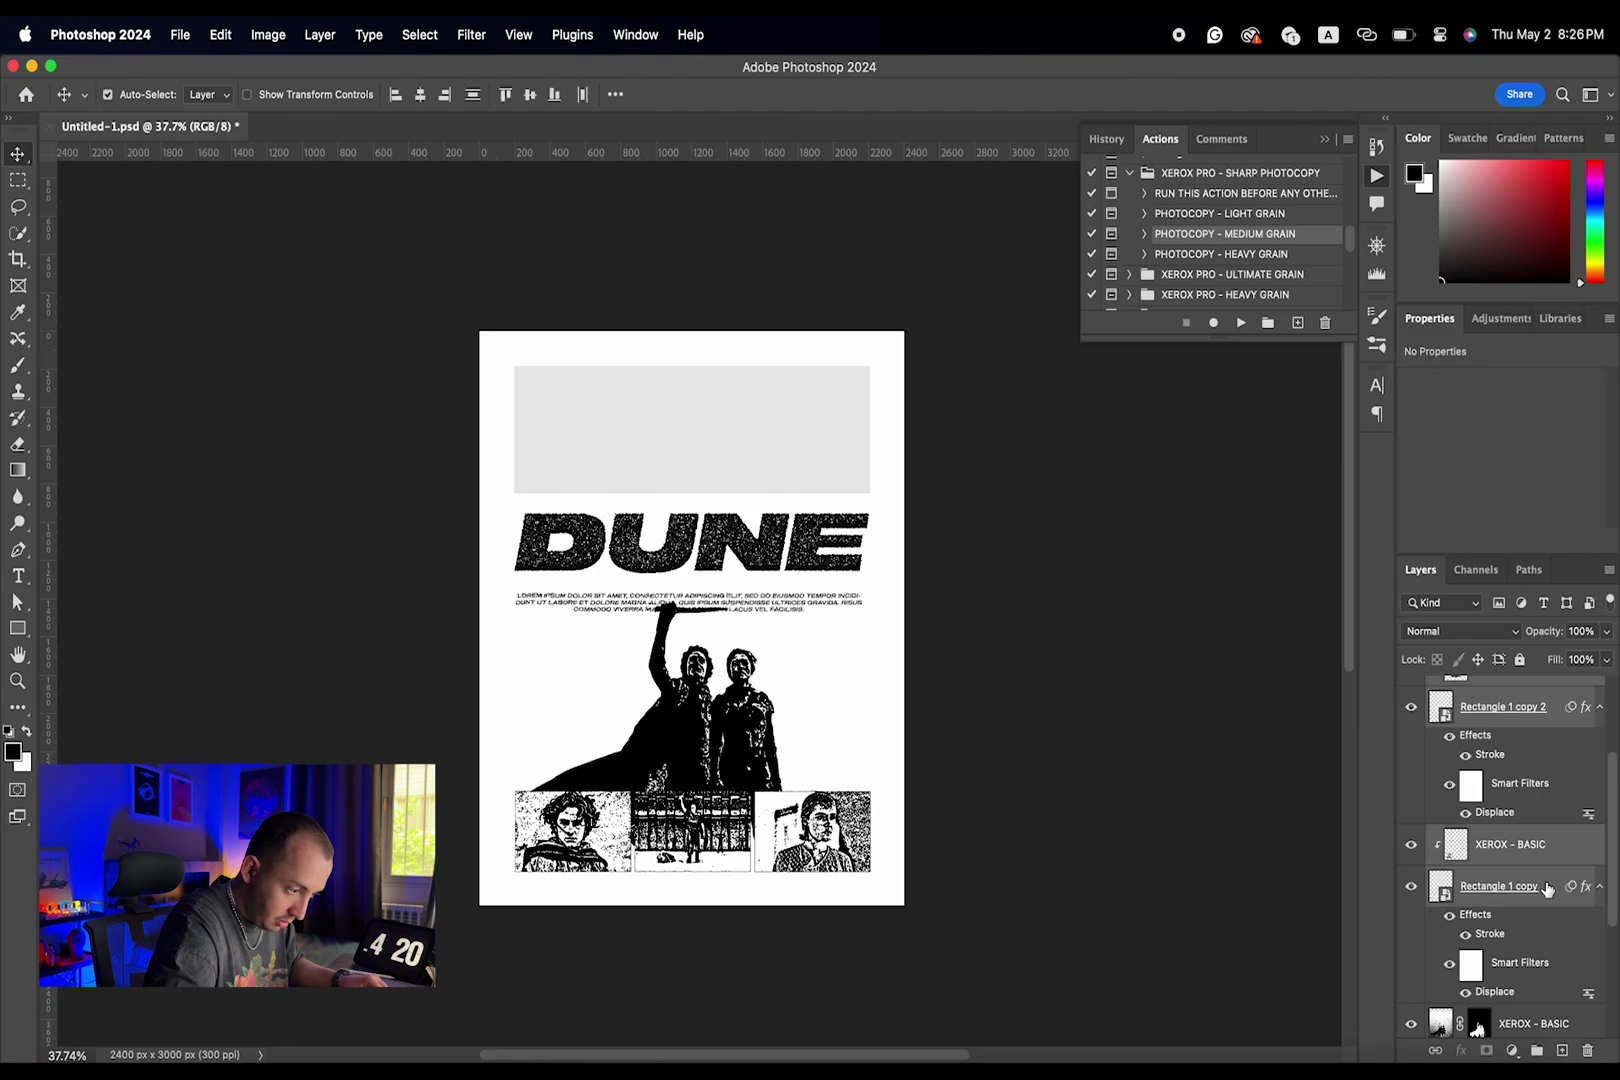
{"action": "scroll", "coordinate": [1547, 888], "scroll_direction": "up", "scroll_amount": 3}
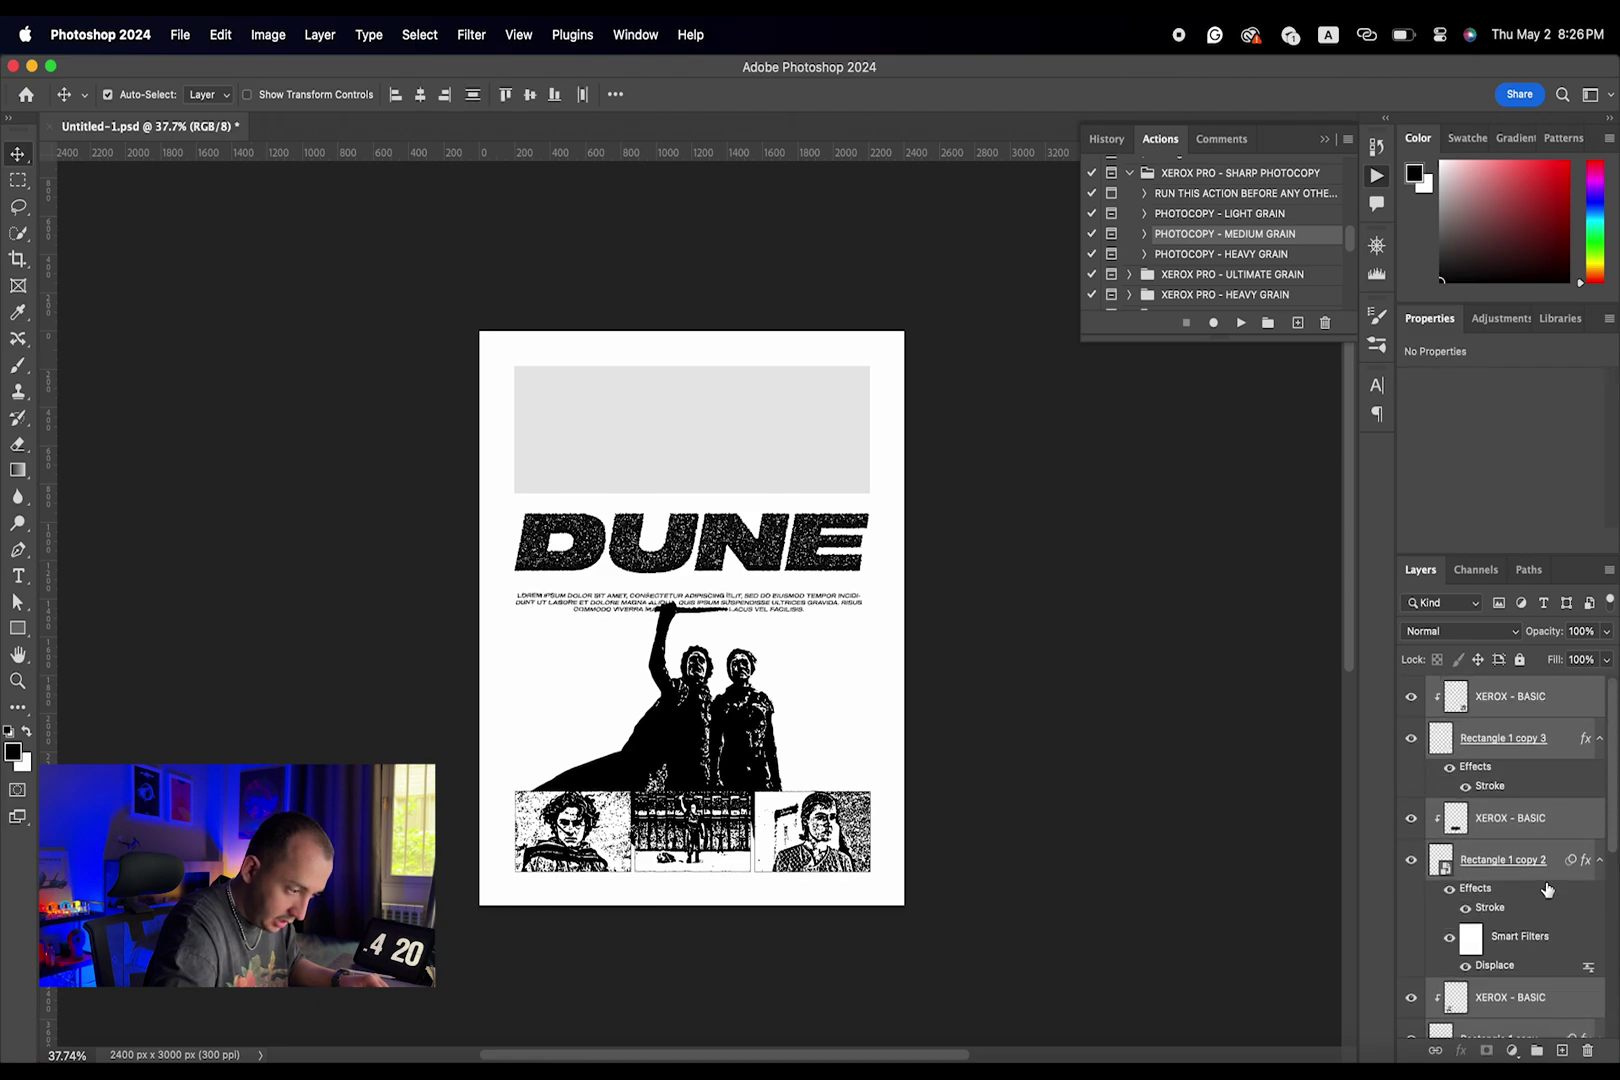
{"action": "scroll", "coordinate": [1547, 888], "scroll_direction": "down", "scroll_amount": 1}
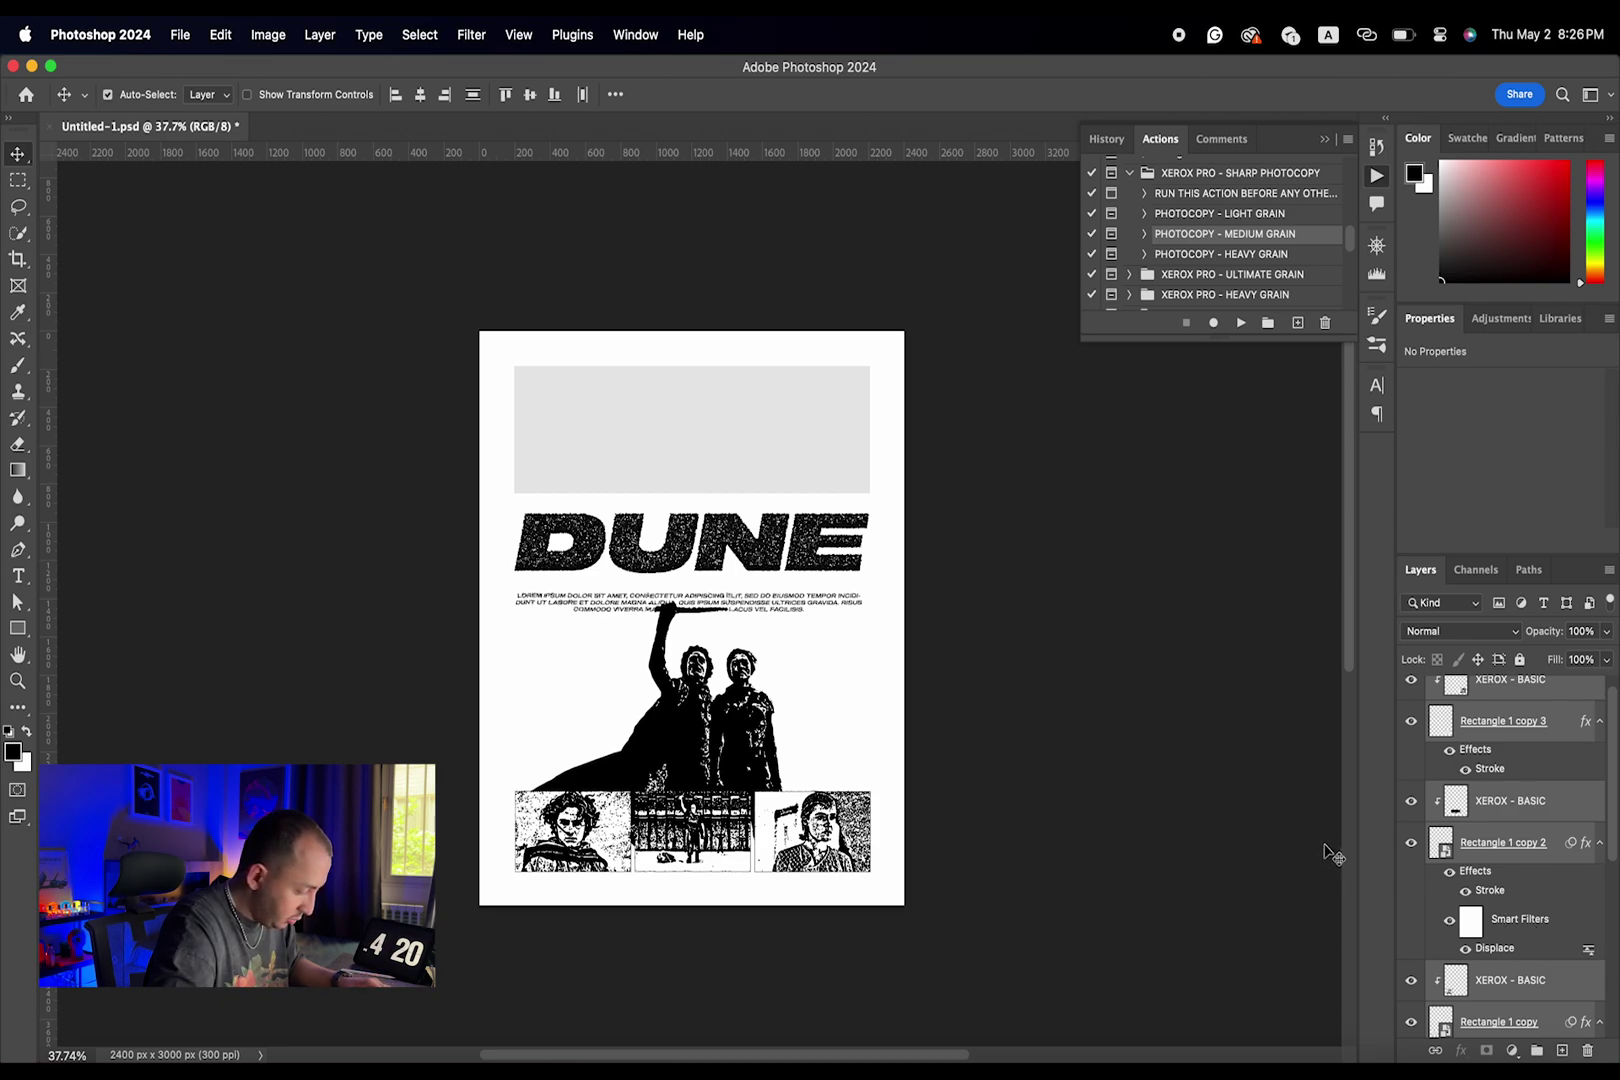
{"action": "key", "text": "super+e"}
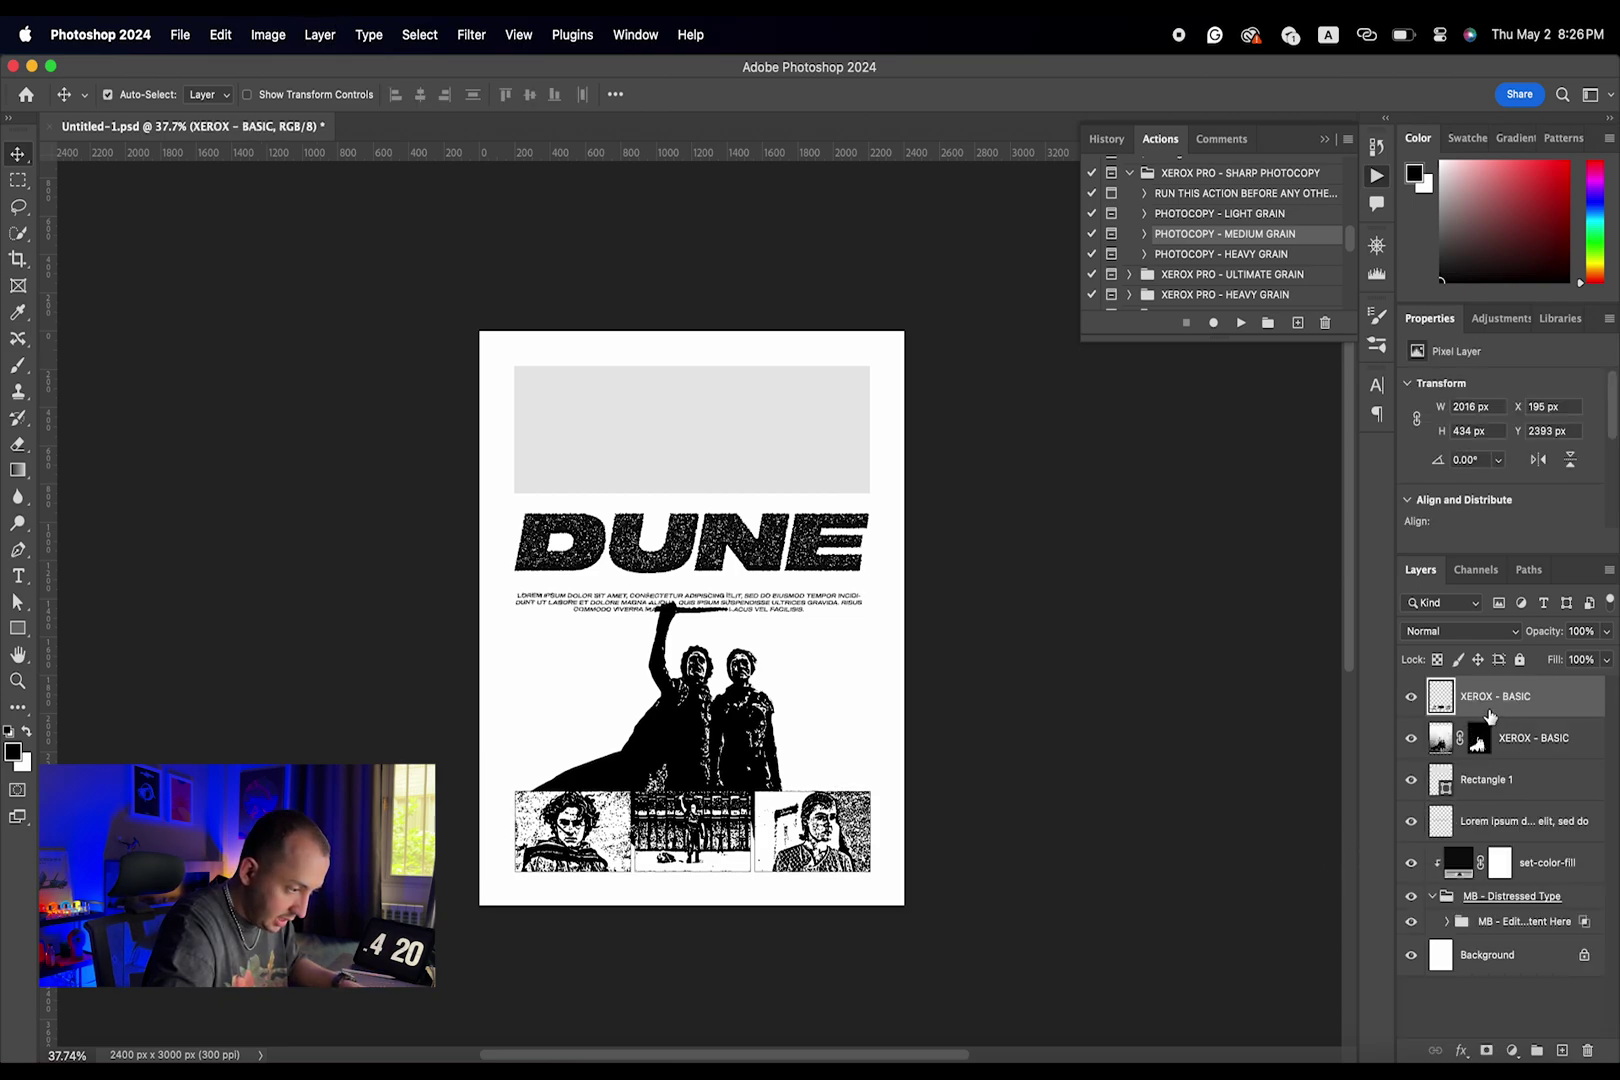
{"action": "left_click", "coordinate": [1410, 700]}
{"action": "left_click", "coordinate": [1410, 700]}
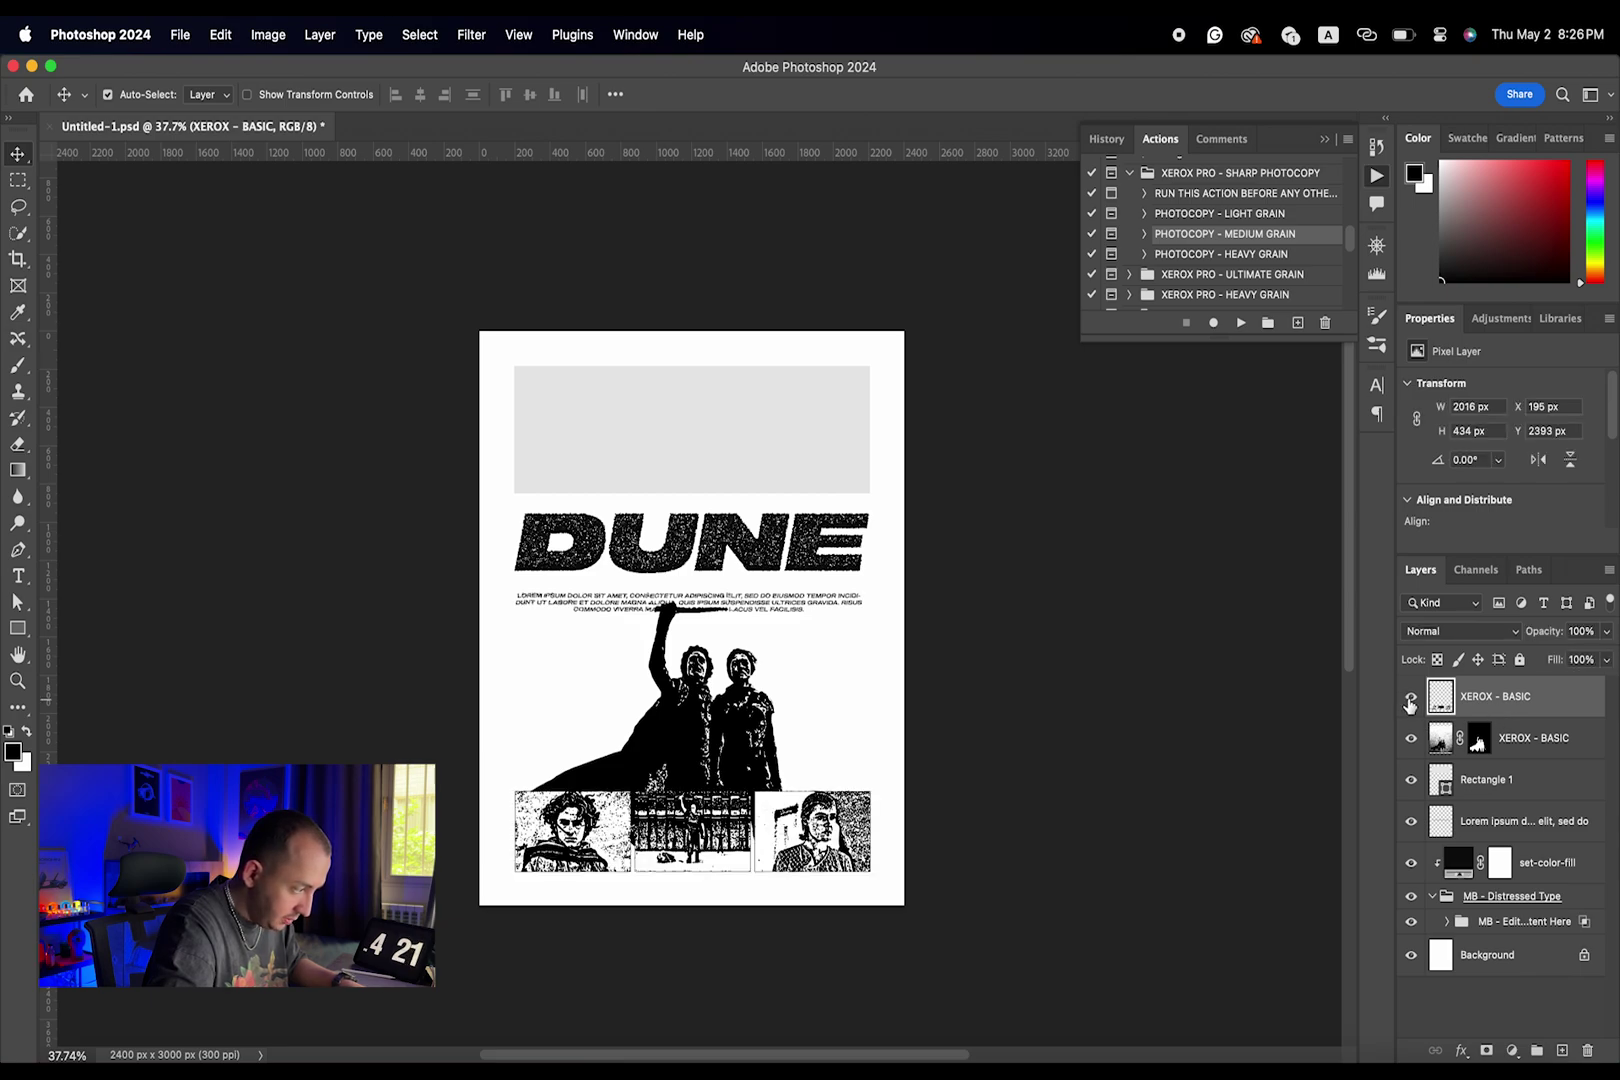
- Merge the film stills with the hero-figure XEROX - BASIC layer into a single layer
{"action": "left_click", "coordinate": [1550, 758], "text": "shift"}
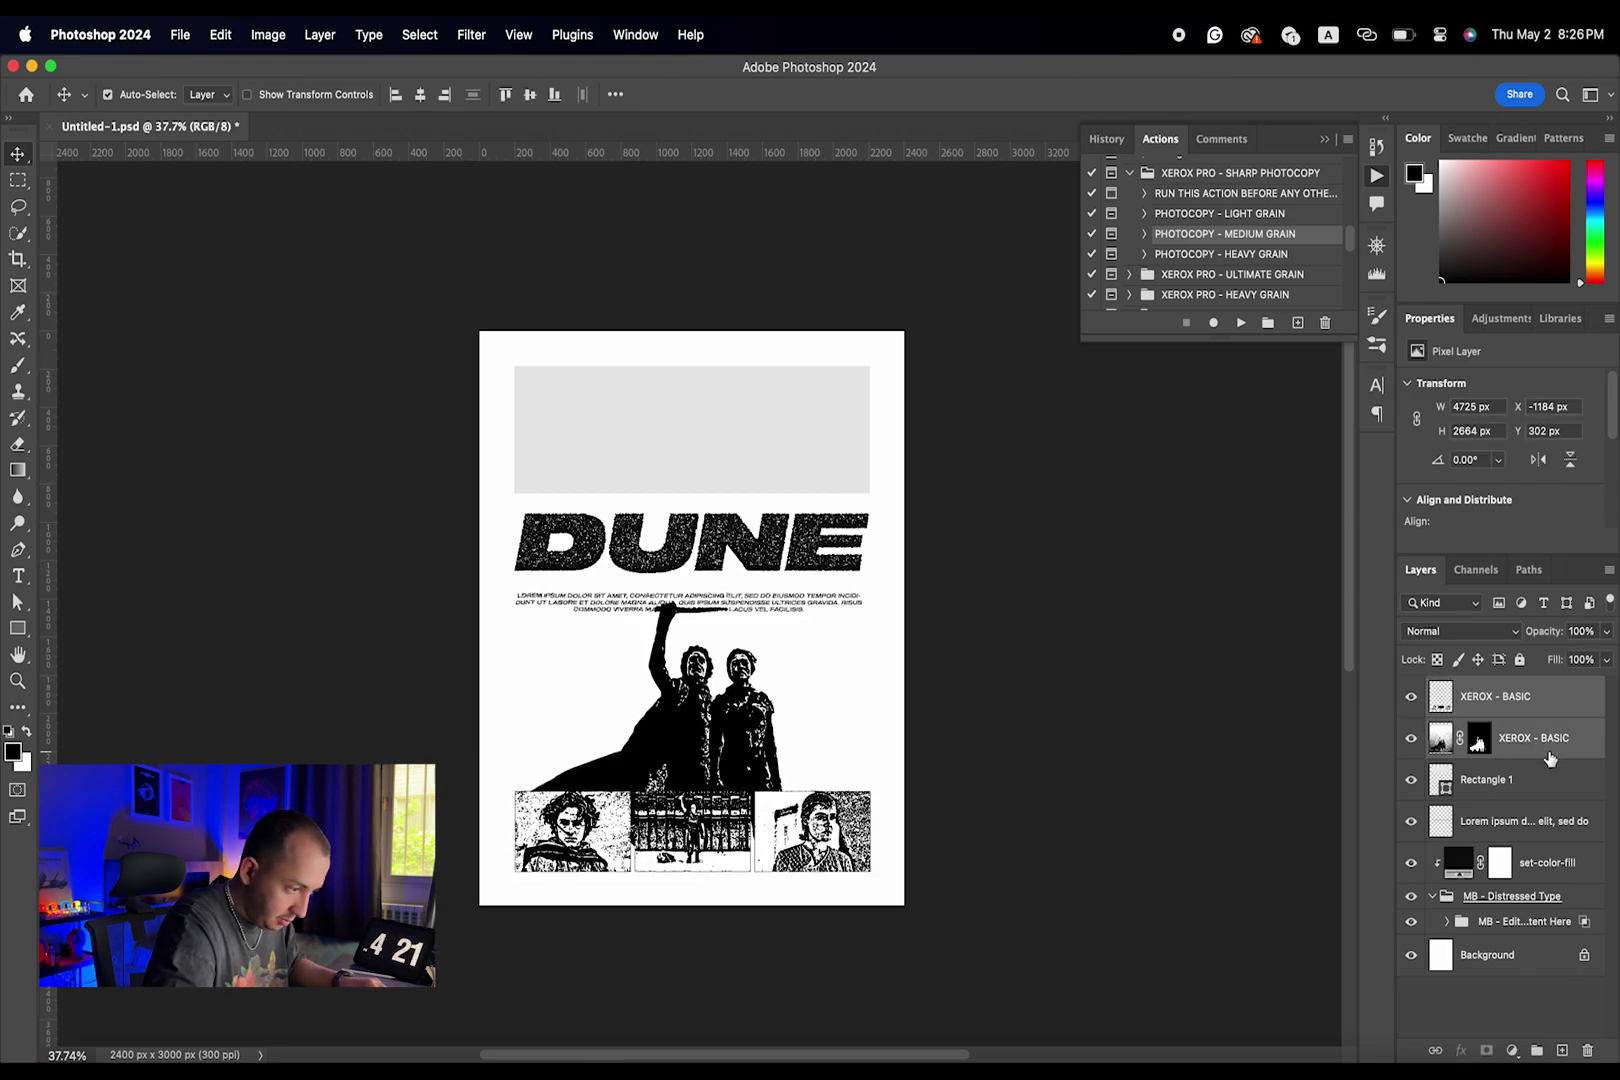
{"action": "key", "text": "super+e"}
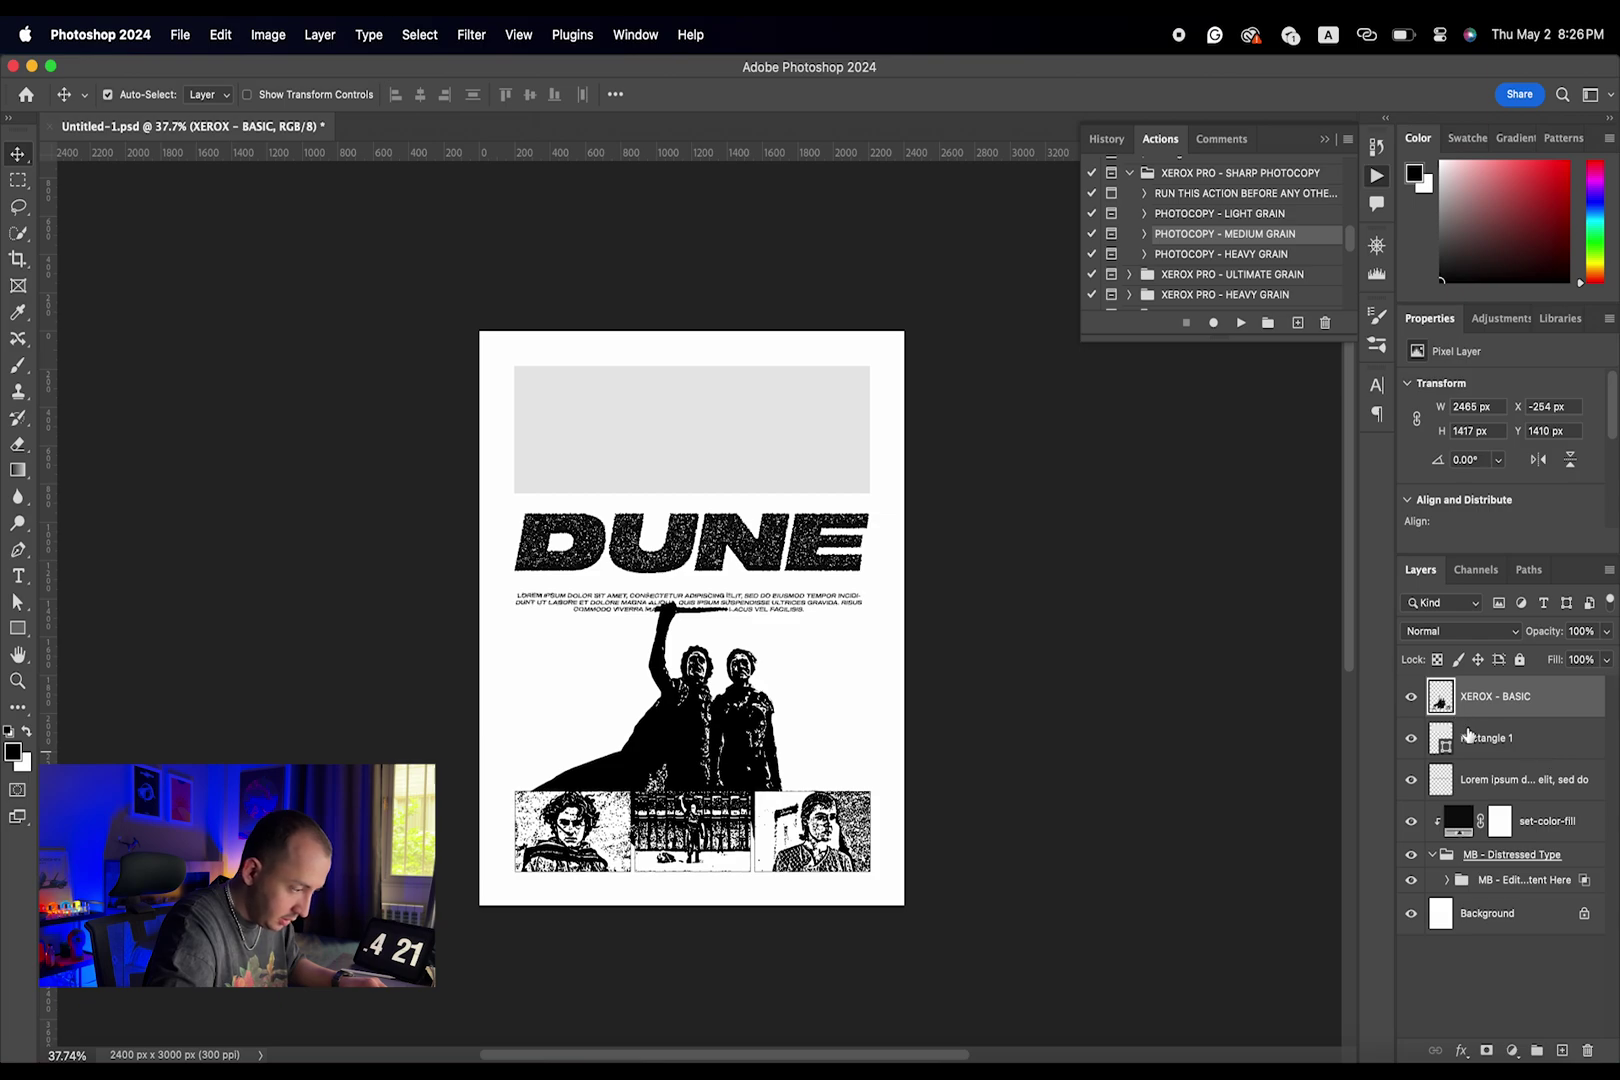
{"action": "left_click", "coordinate": [1411, 705]}
{"action": "left_click", "coordinate": [1411, 705]}
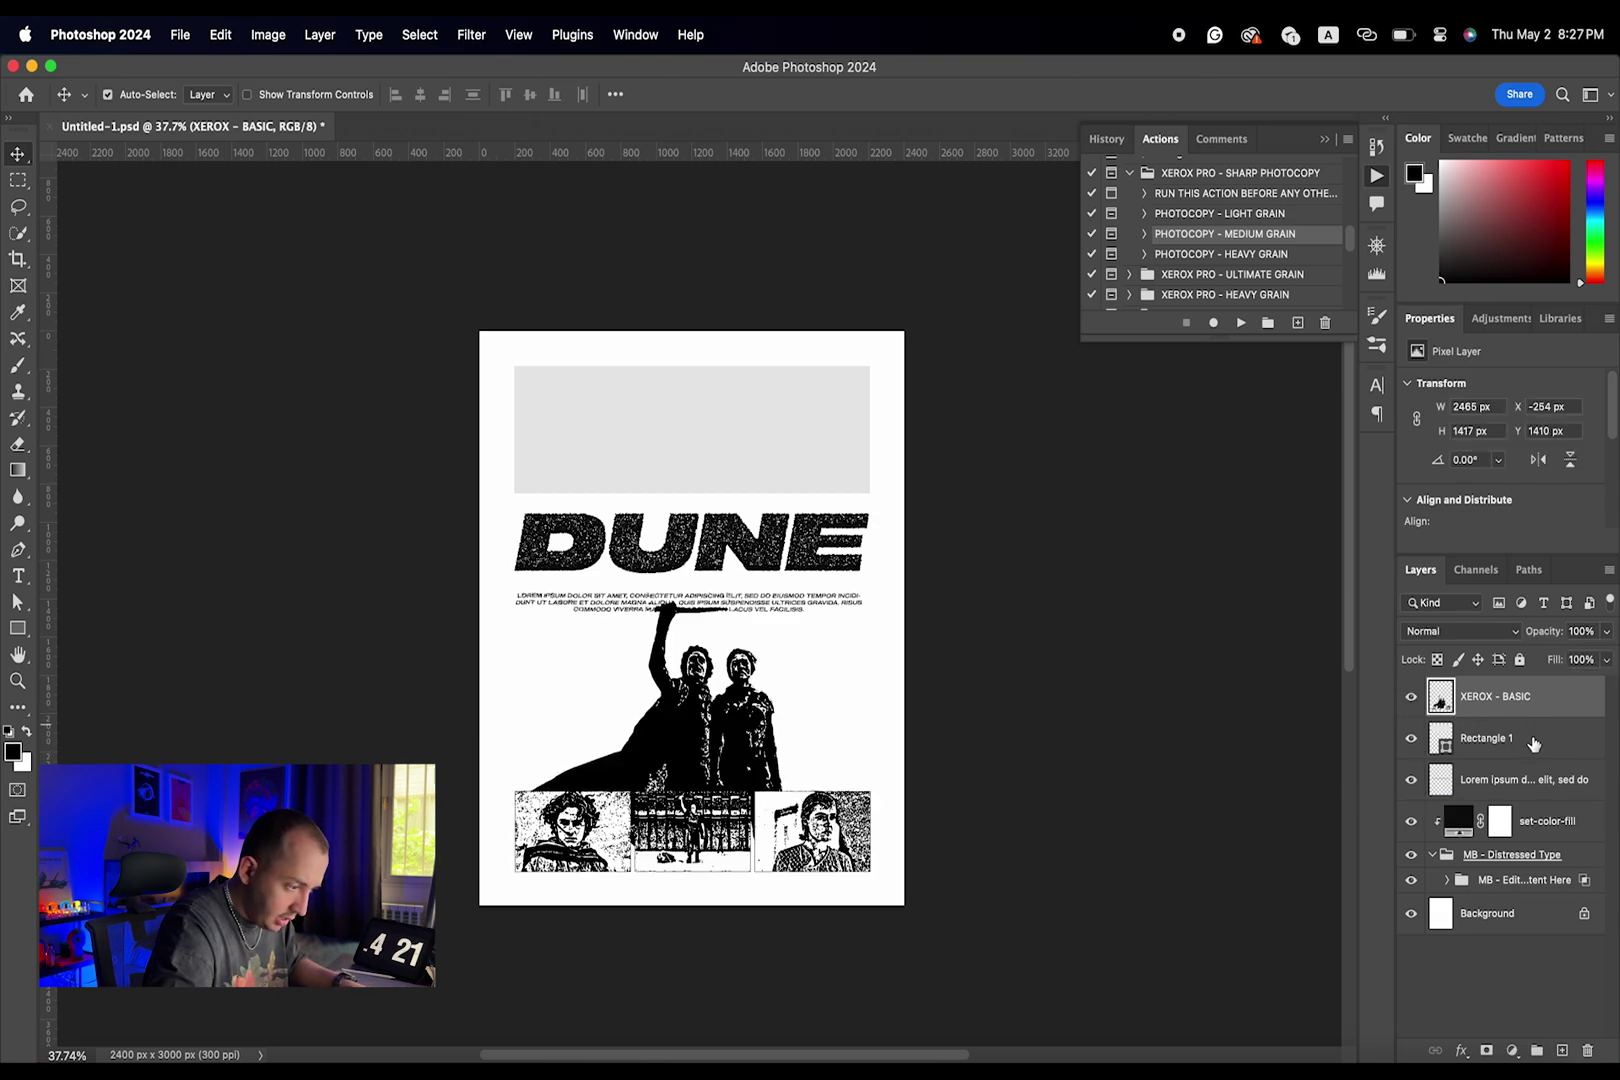
- Rename the Rectangle 1 layer to Video Placeholder
{"action": "left_click", "coordinate": [1477, 746]}
{"action": "double_click", "coordinate": [1476, 742]}
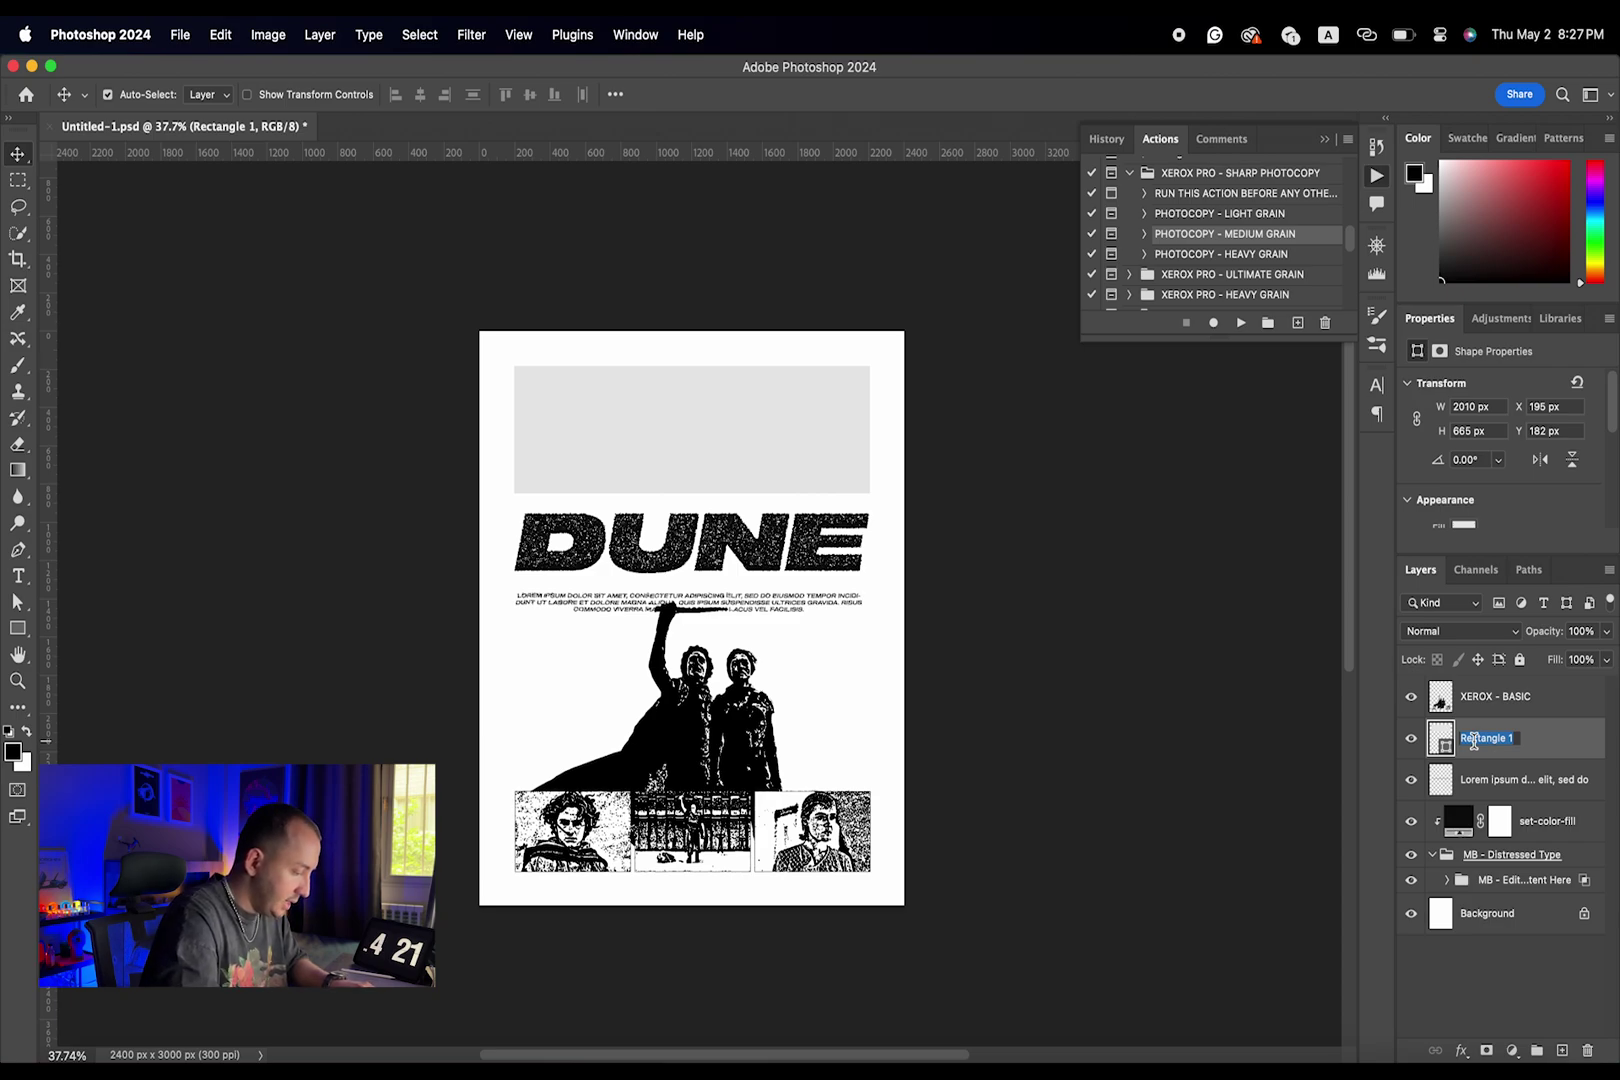
{"action": "type", "text": "Video"}
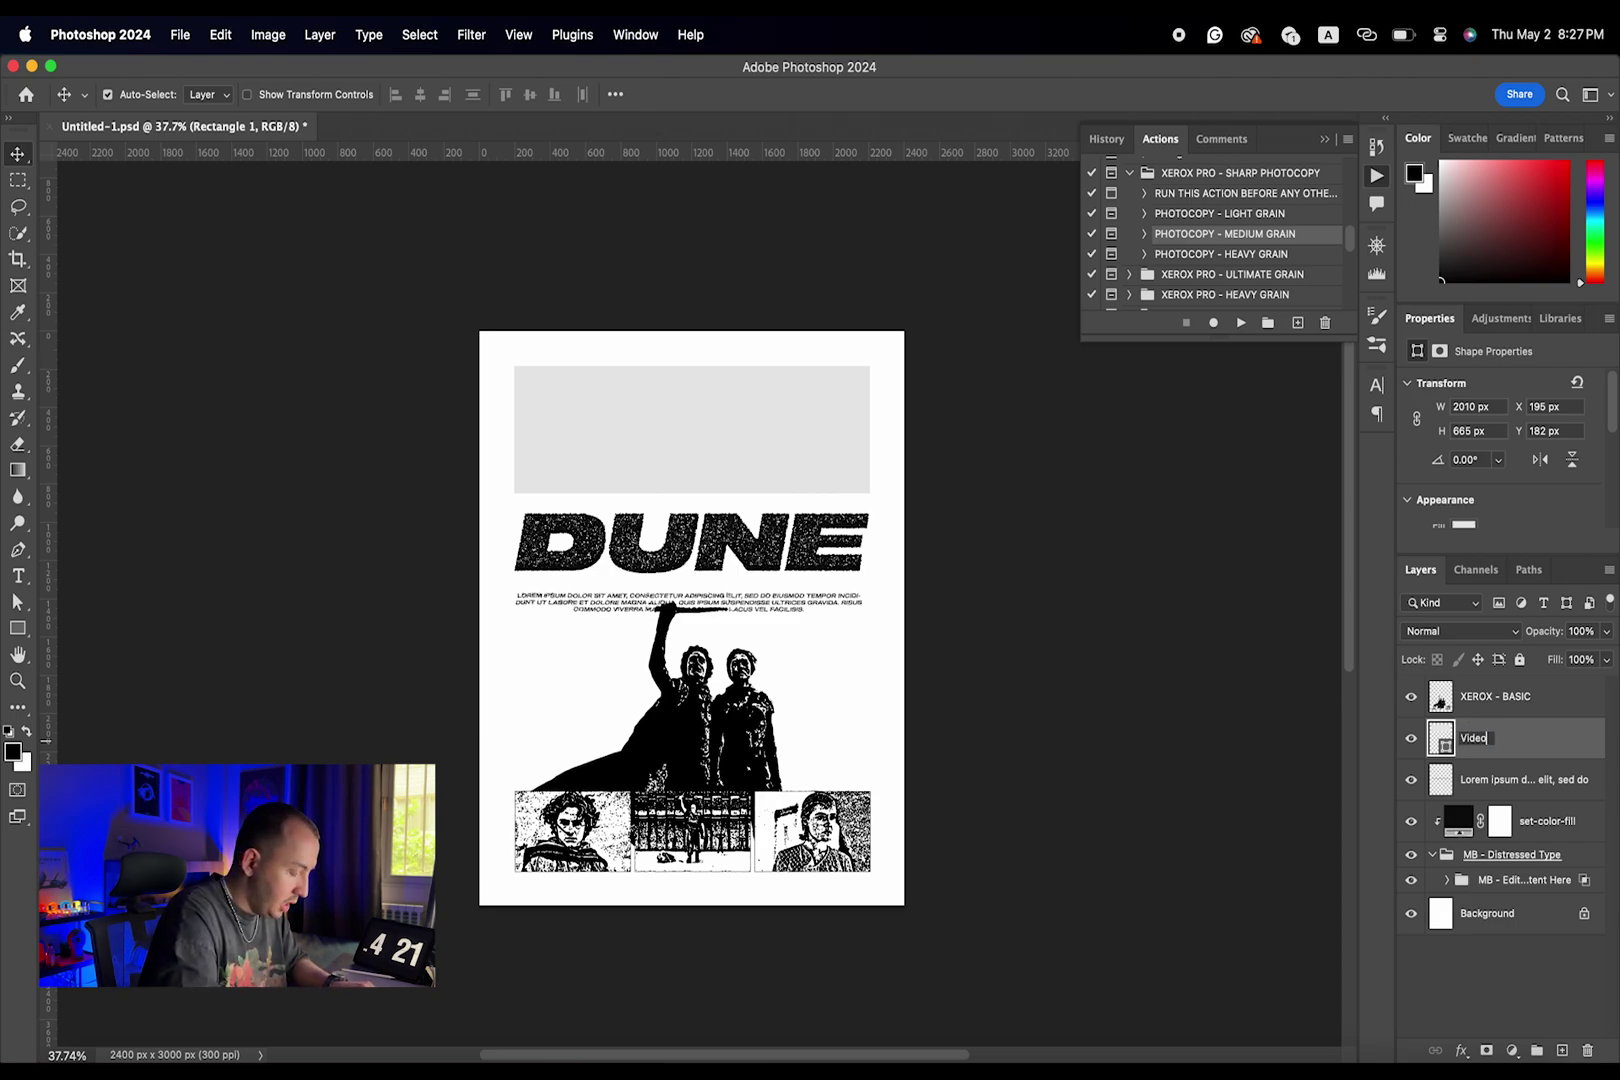
{"action": "type", "text": "laceholder"}
{"action": "key", "text": "Return"}
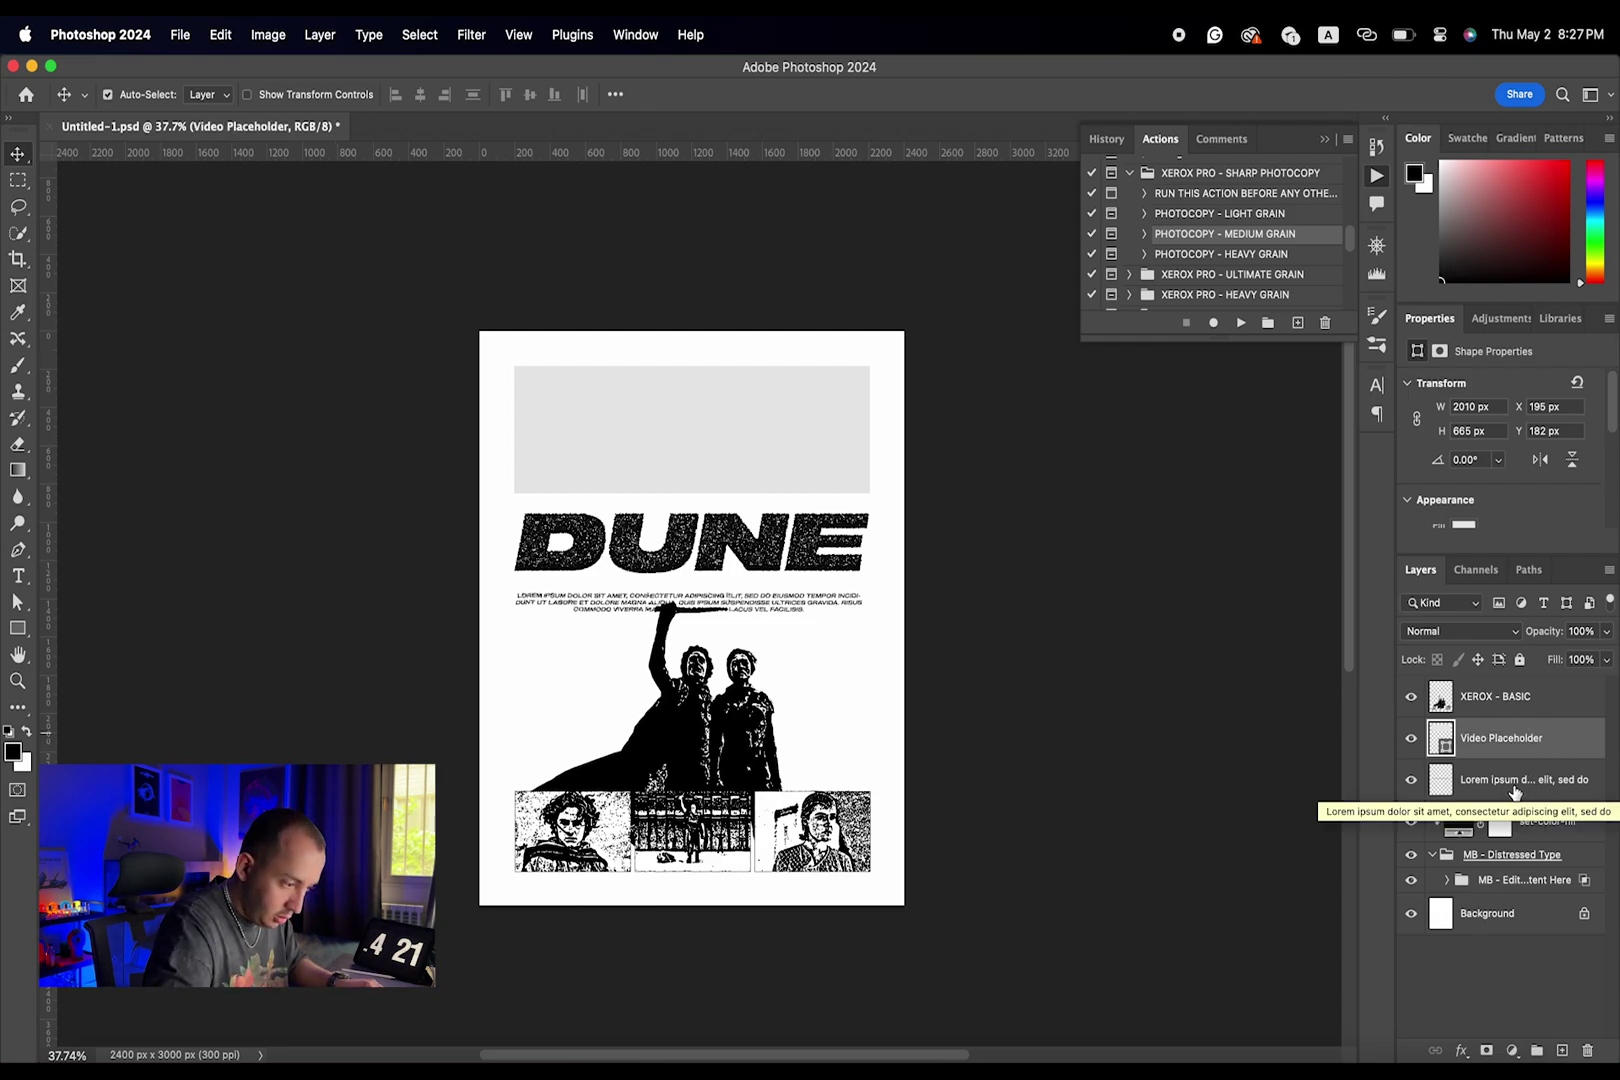
- Merge Lorem ipsum through MB - Distressed Type into a layer named text; move Video Placeholder above XEROX - BASIC
{"action": "left_click", "coordinate": [1514, 785]}
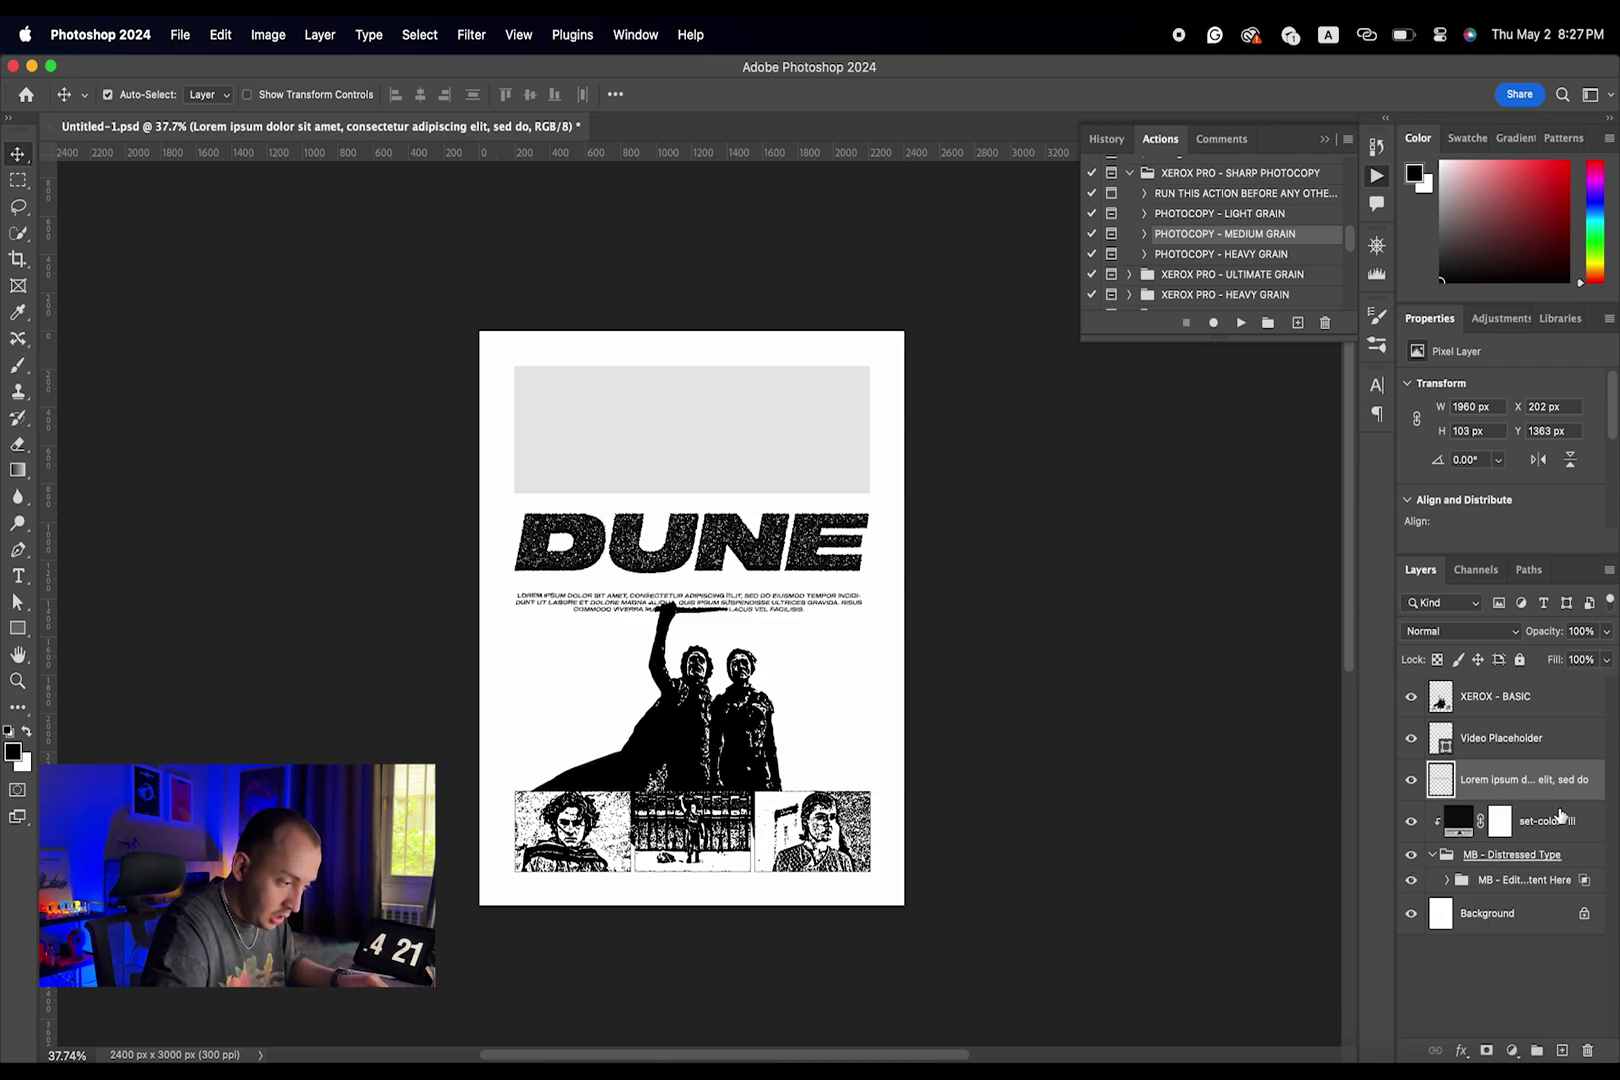
{"action": "left_click", "coordinate": [1521, 866], "text": "shift"}
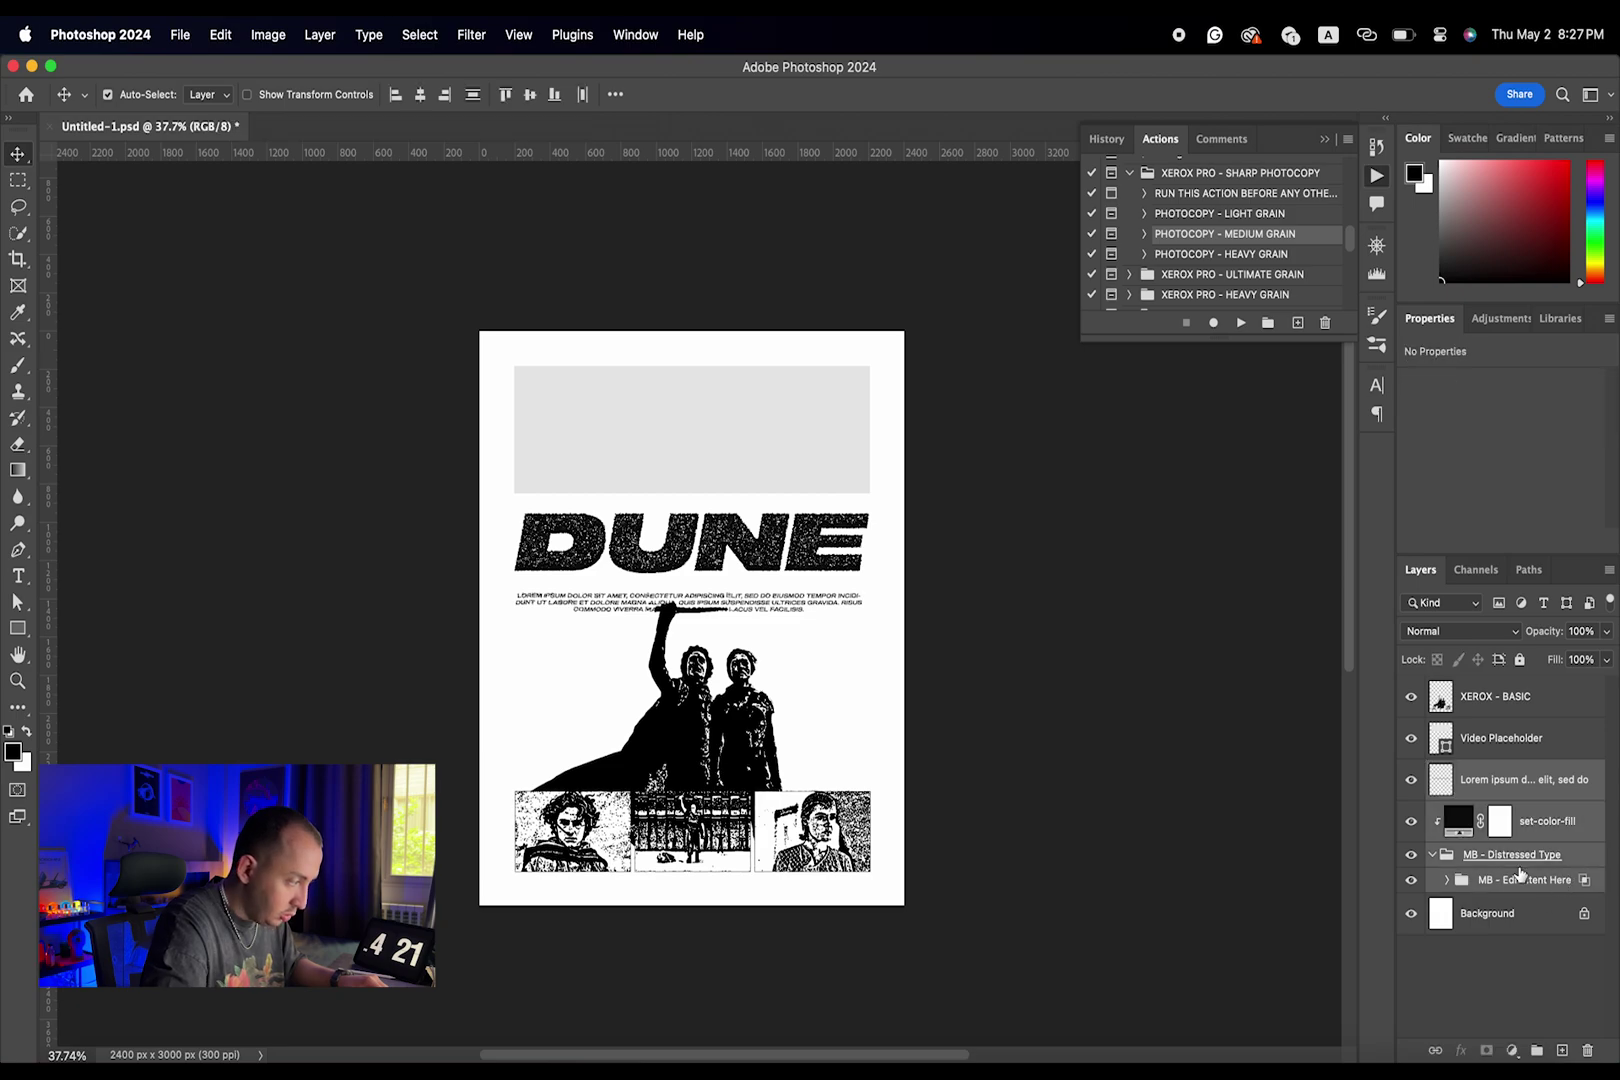
{"action": "key", "text": "super+e"}
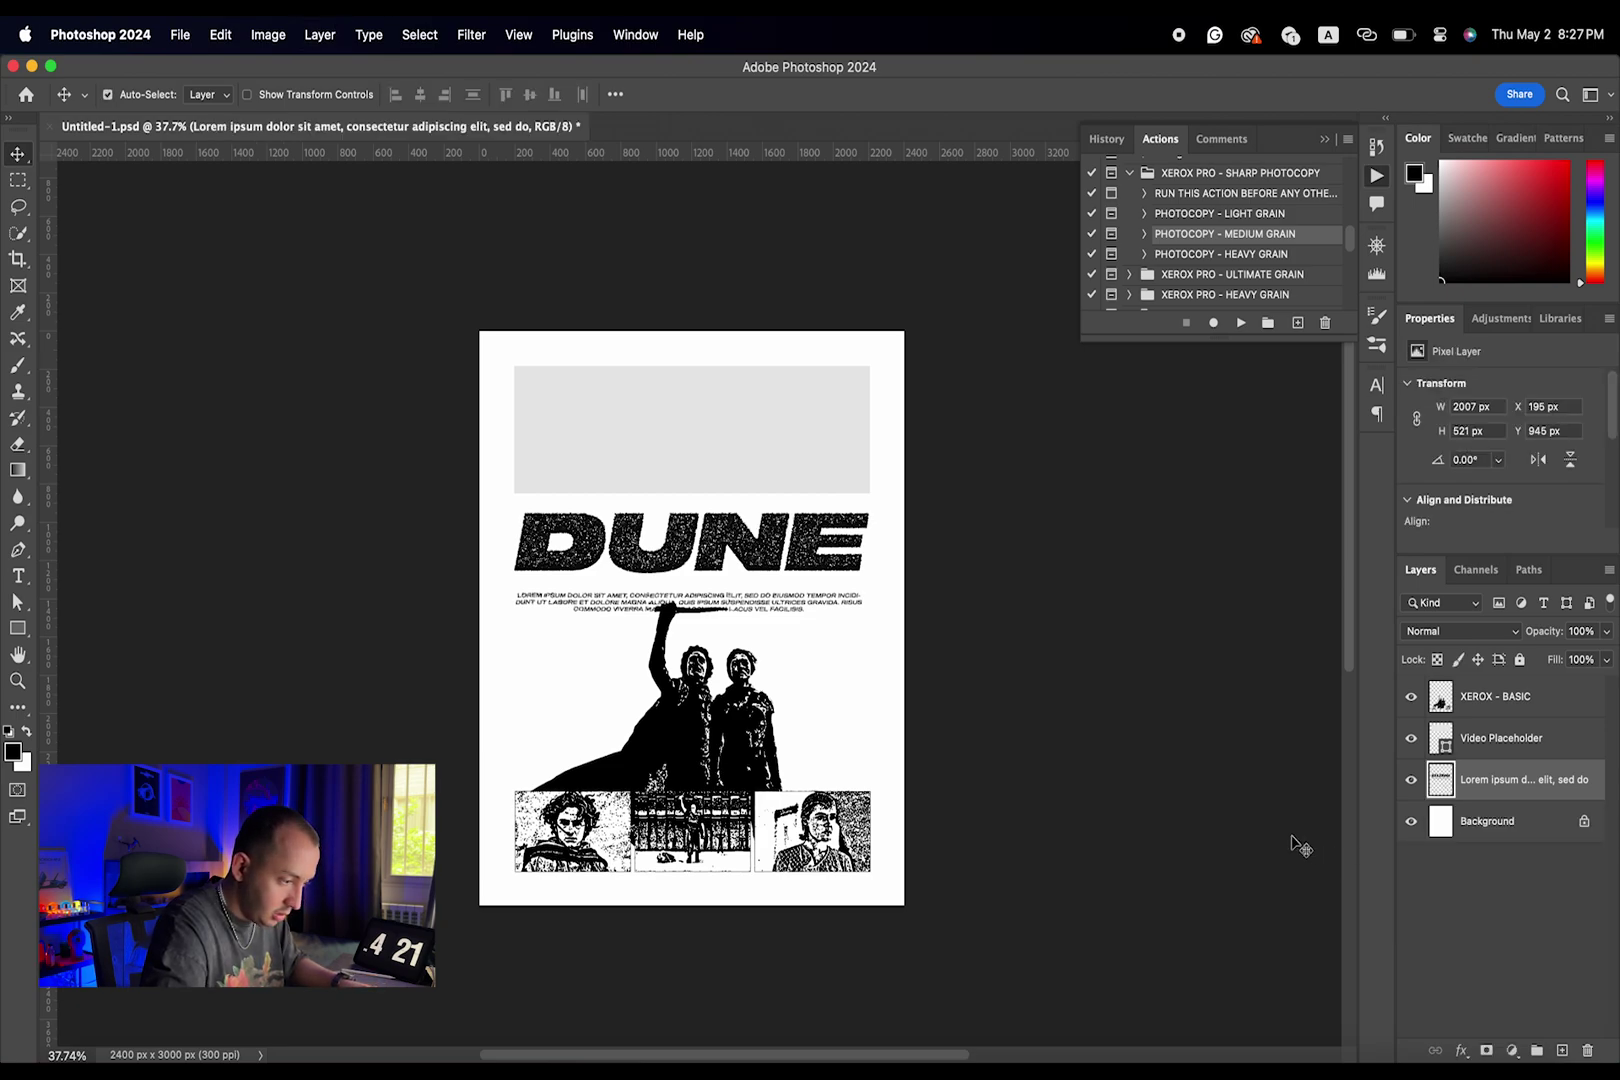
{"action": "double_click", "coordinate": [1484, 788]}
{"action": "type", "text": "text"}
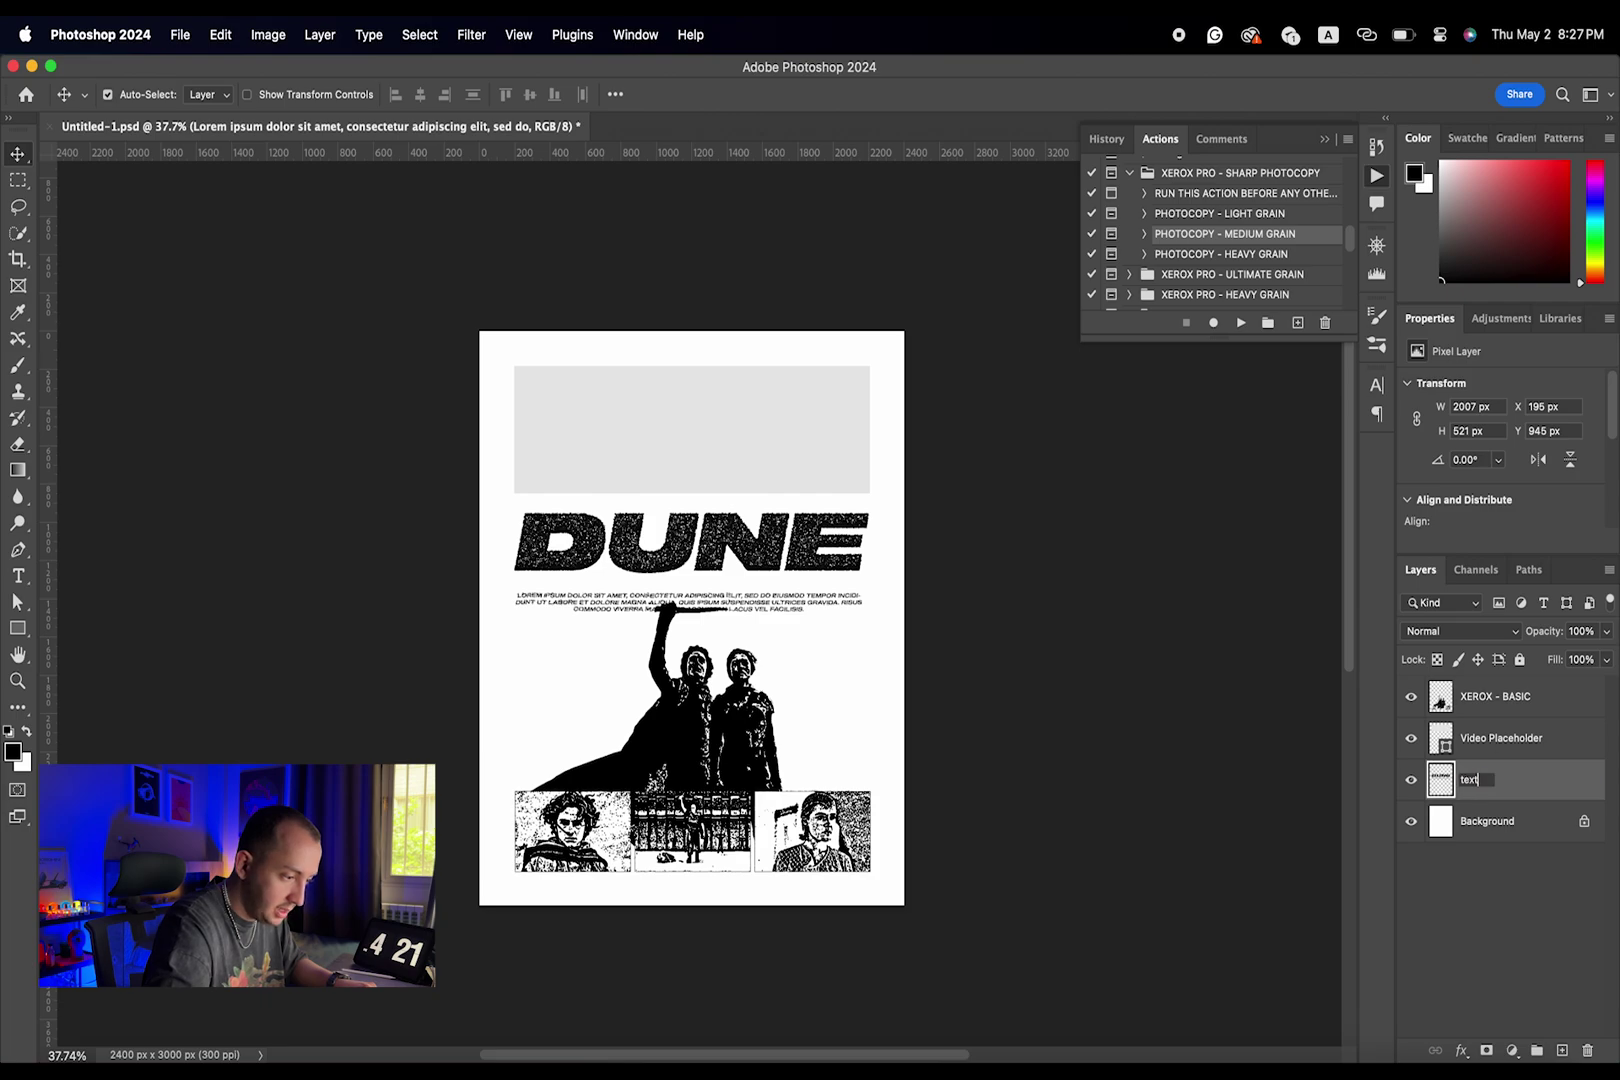
{"action": "key", "text": "Return"}
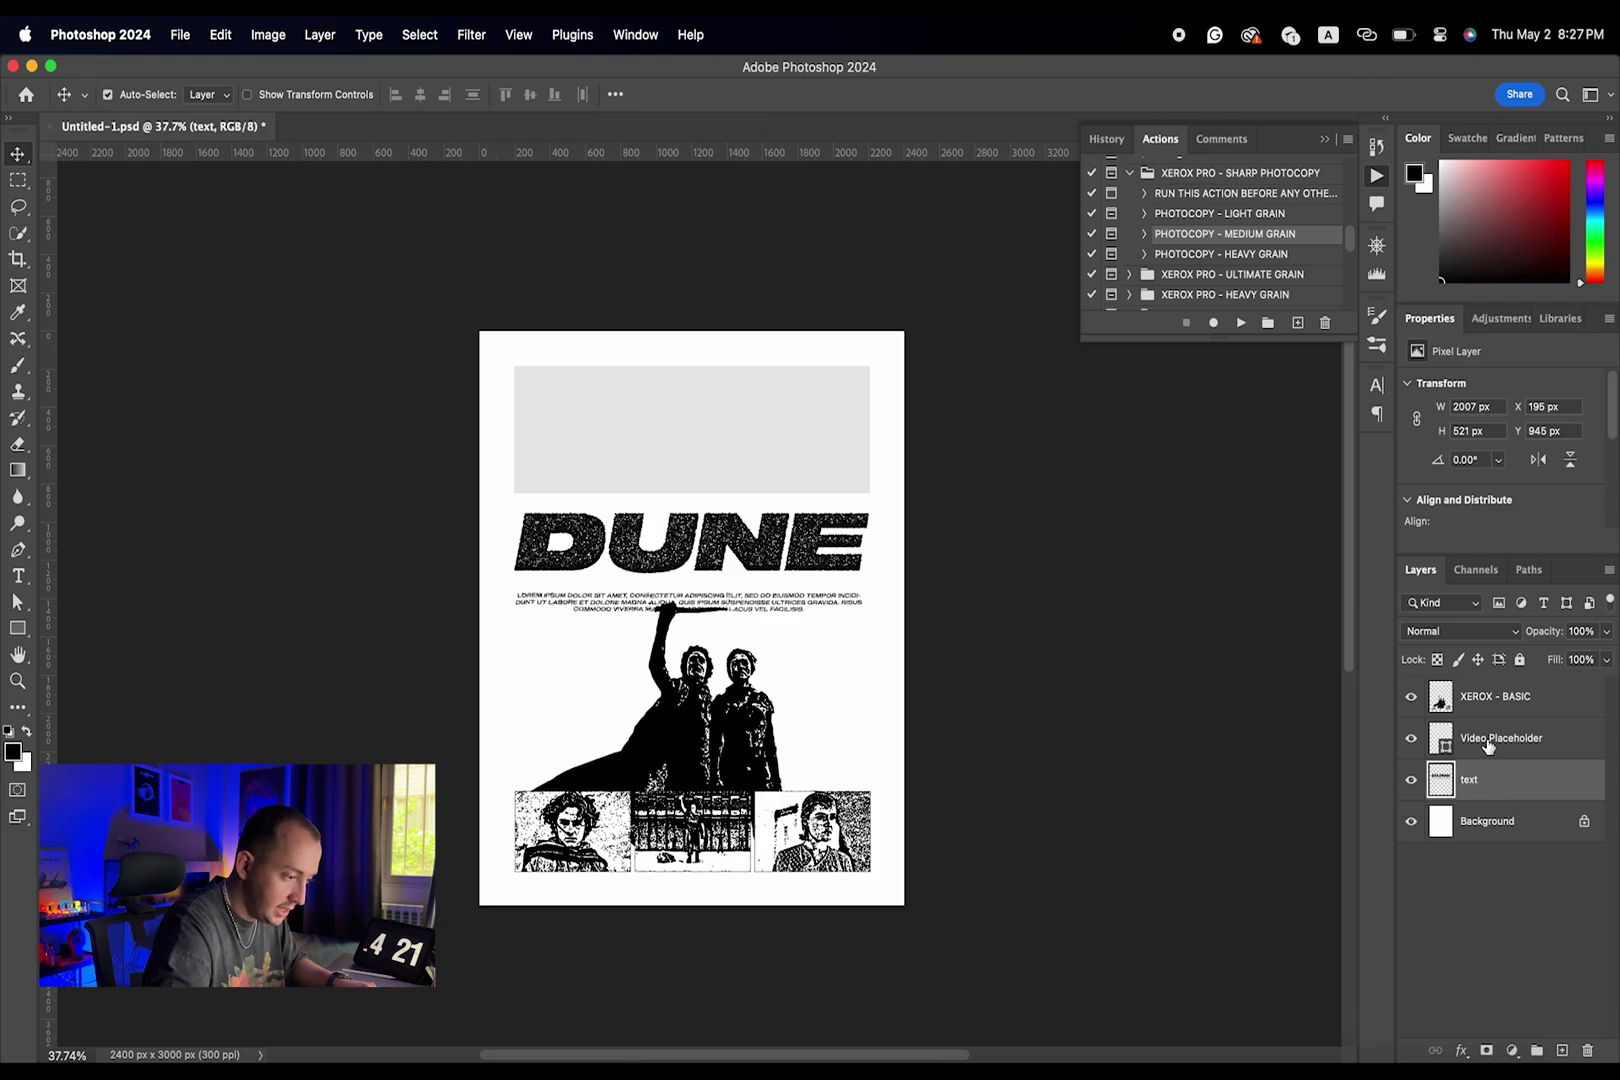
{"action": "left_click", "coordinate": [1411, 779]}
{"action": "left_click", "coordinate": [1411, 779]}
{"action": "left_click_drag", "start_coordinate": [1525, 742], "coordinate": [1555, 690]}
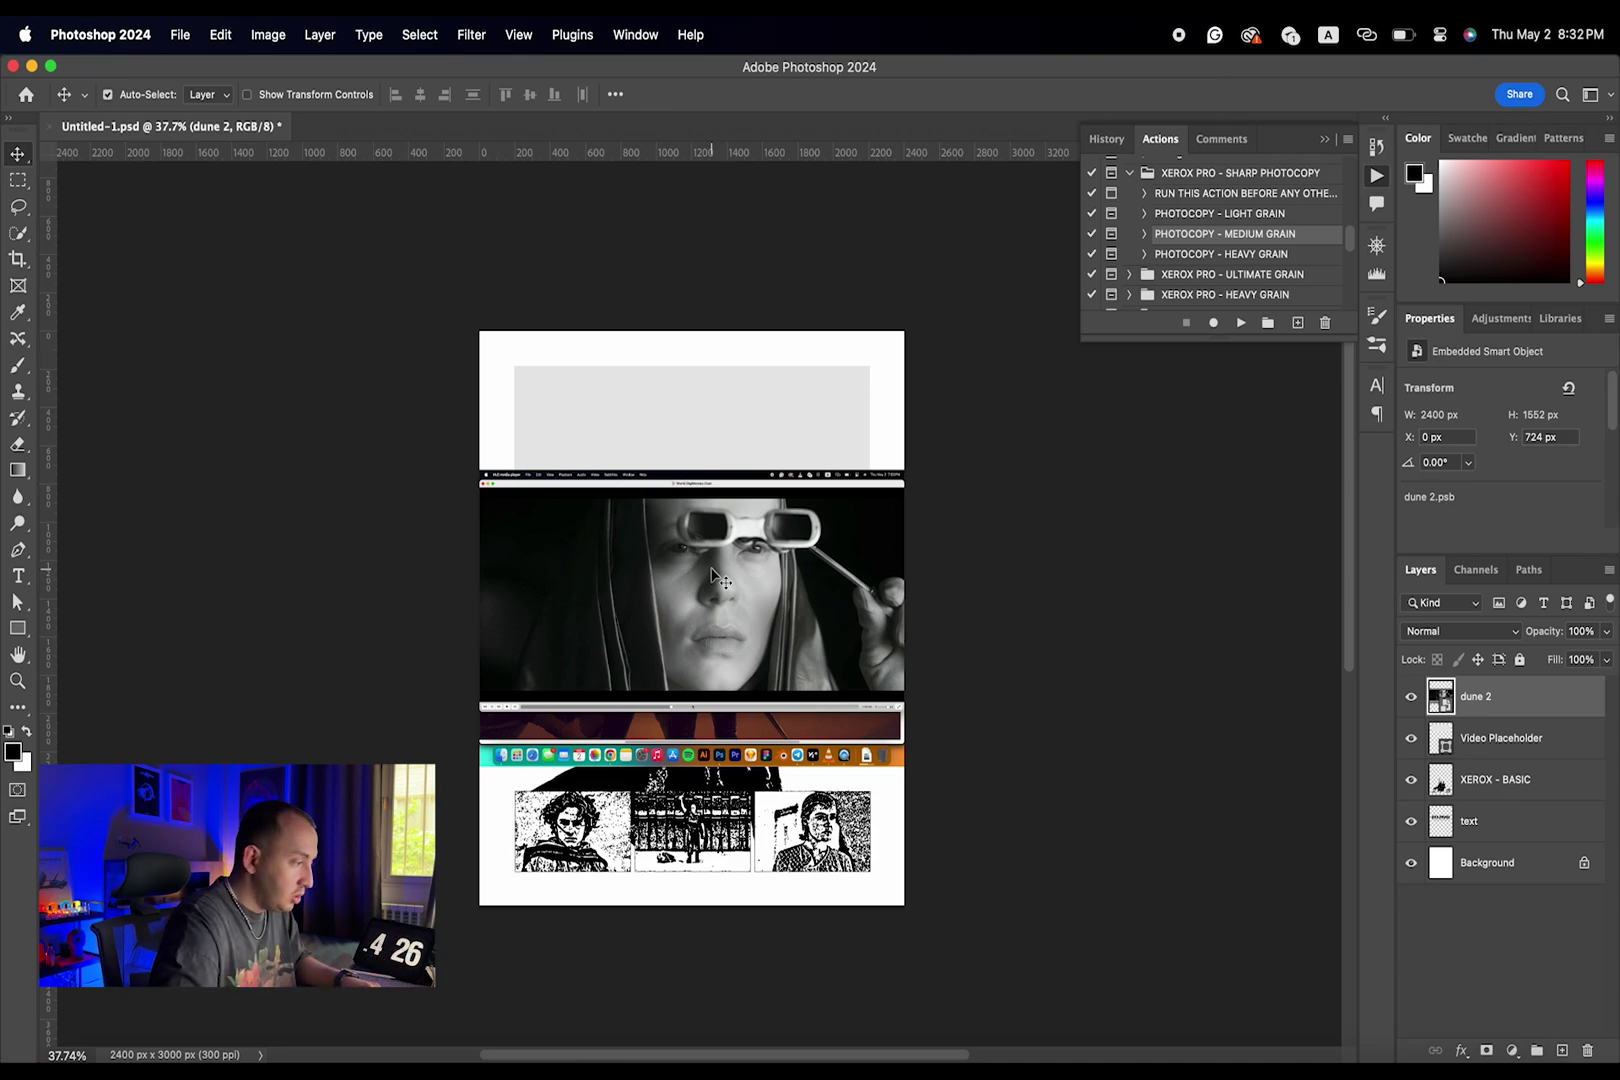
- Move the dune 2 clip up so it sits flush at the poster's top
{"action": "left_click_drag", "start_coordinate": [713, 573], "coordinate": [733, 448]}
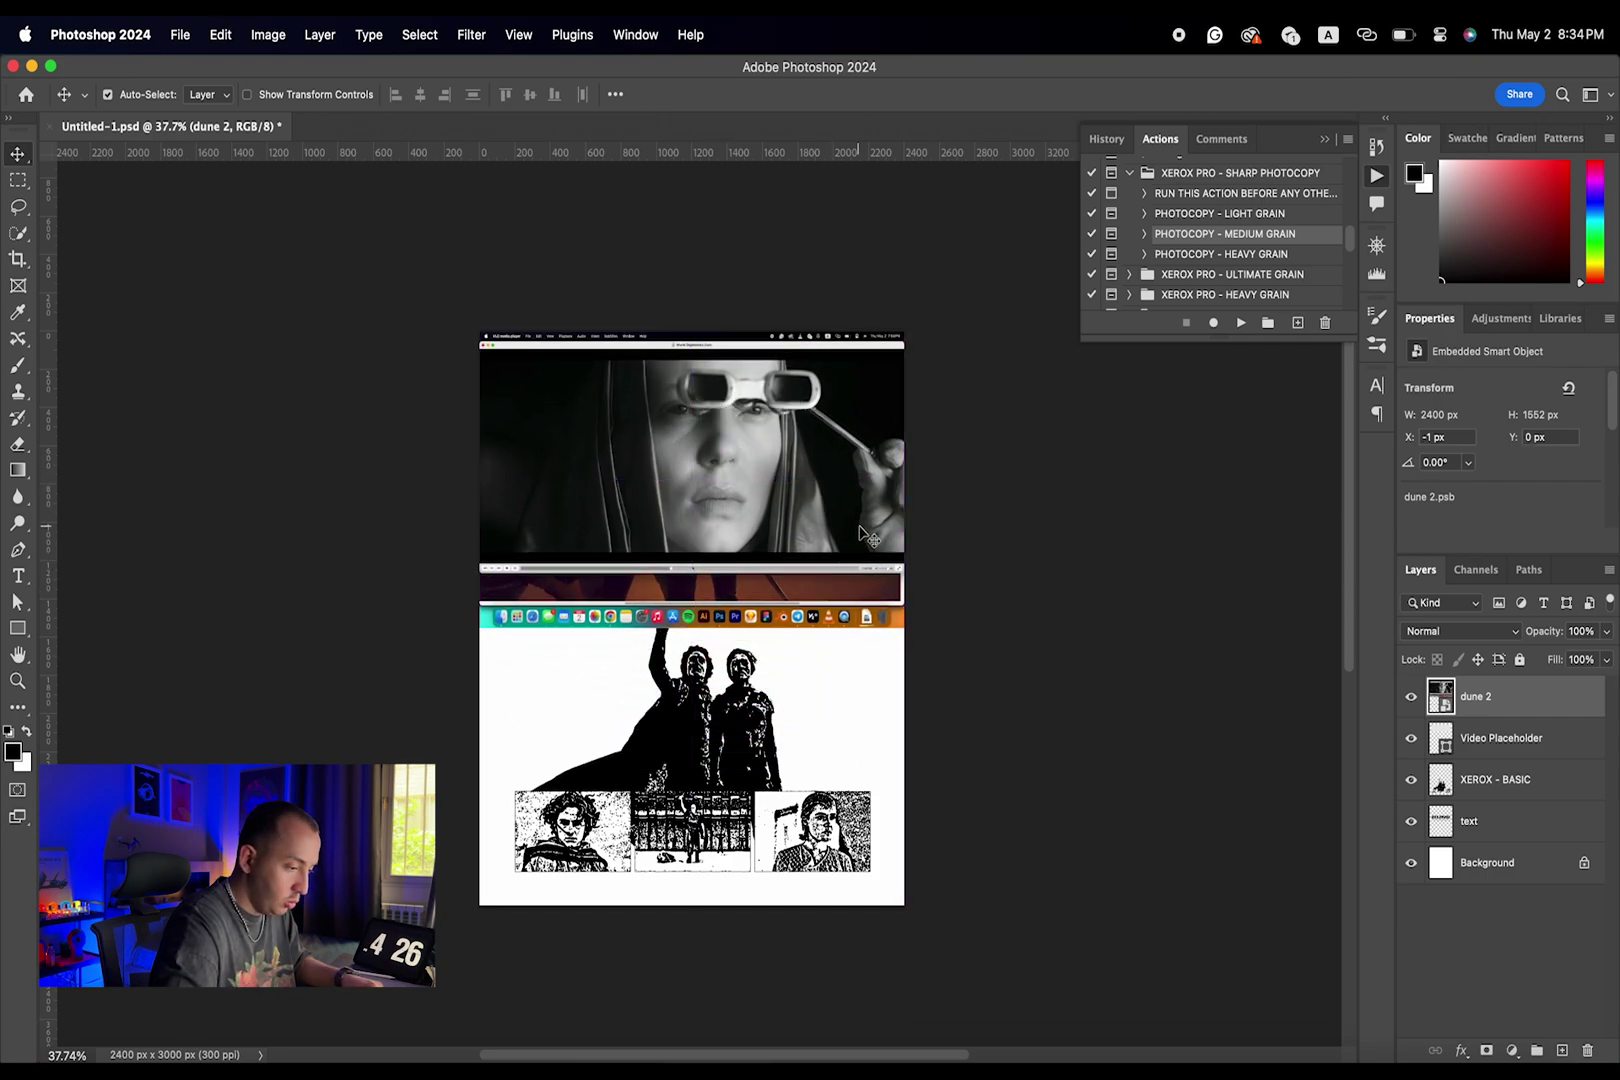
- Clip dune 2 into Video Placeholder, scale it to 2034 × 1315 px, and show the Timeline
{"action": "left_click", "coordinate": [1517, 714], "text": "alt"}
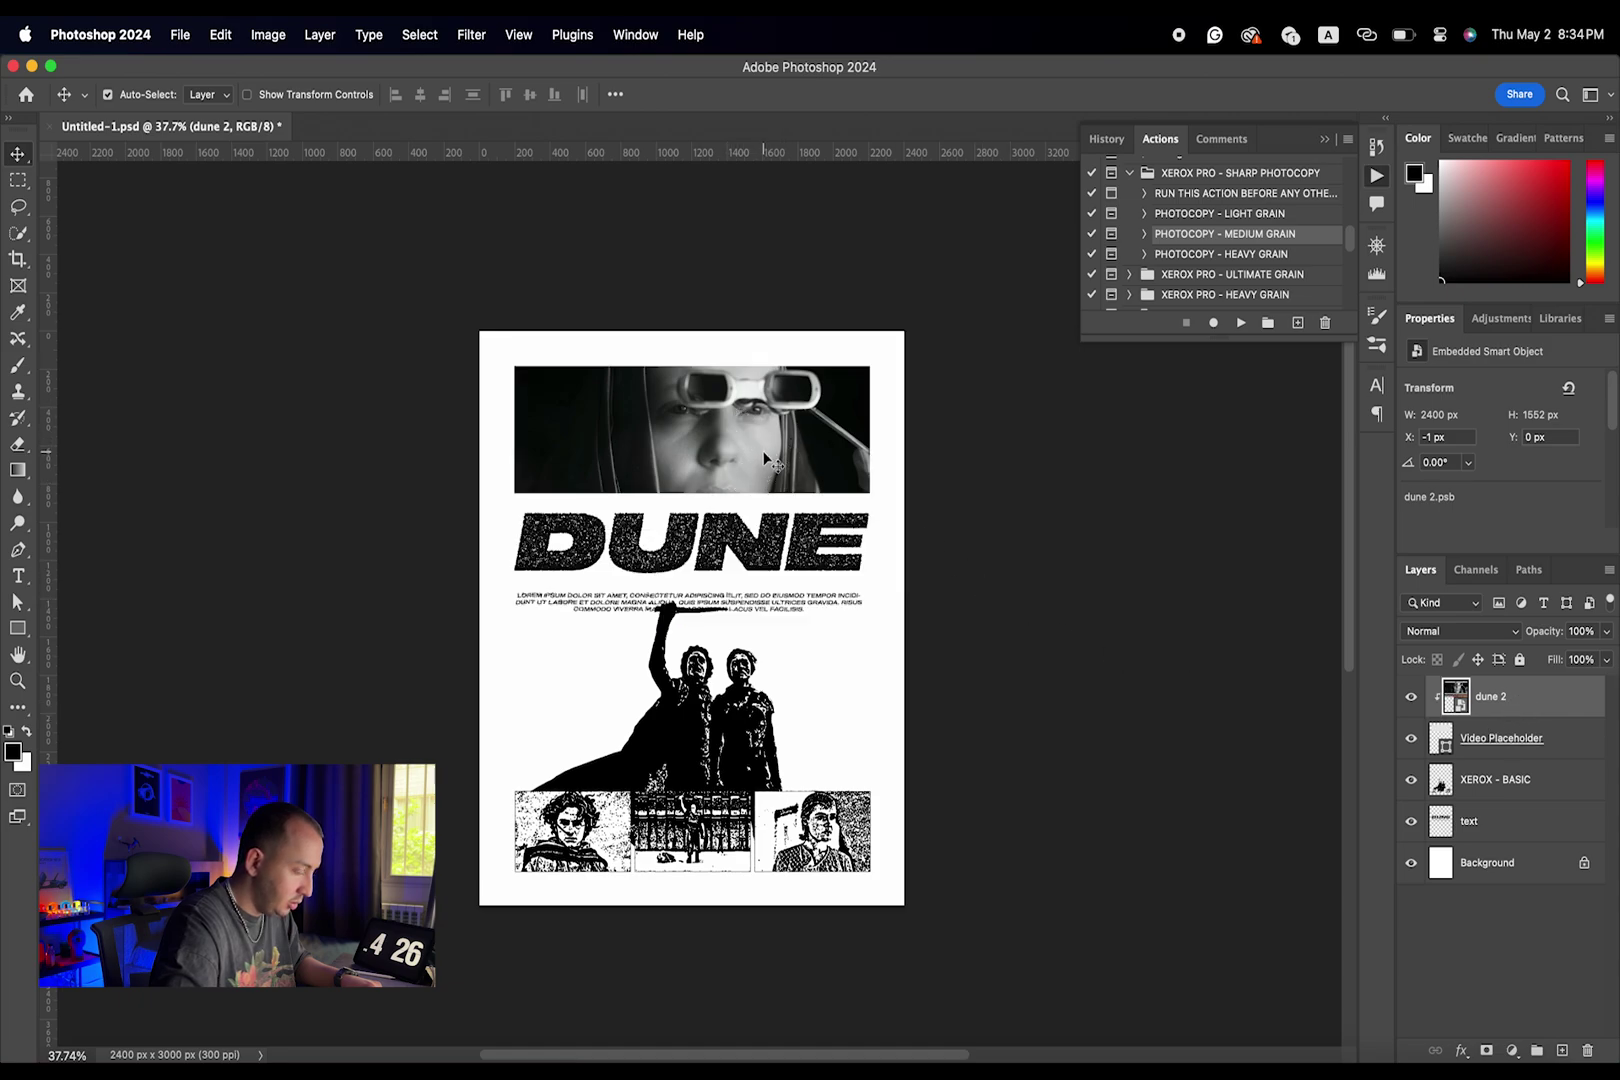
{"action": "key", "text": "ctrl+t"}
{"action": "left_click_drag", "start_coordinate": [902, 620], "coordinate": [878, 600]}
{"action": "left_click_drag", "start_coordinate": [834, 440], "coordinate": [828, 430]}
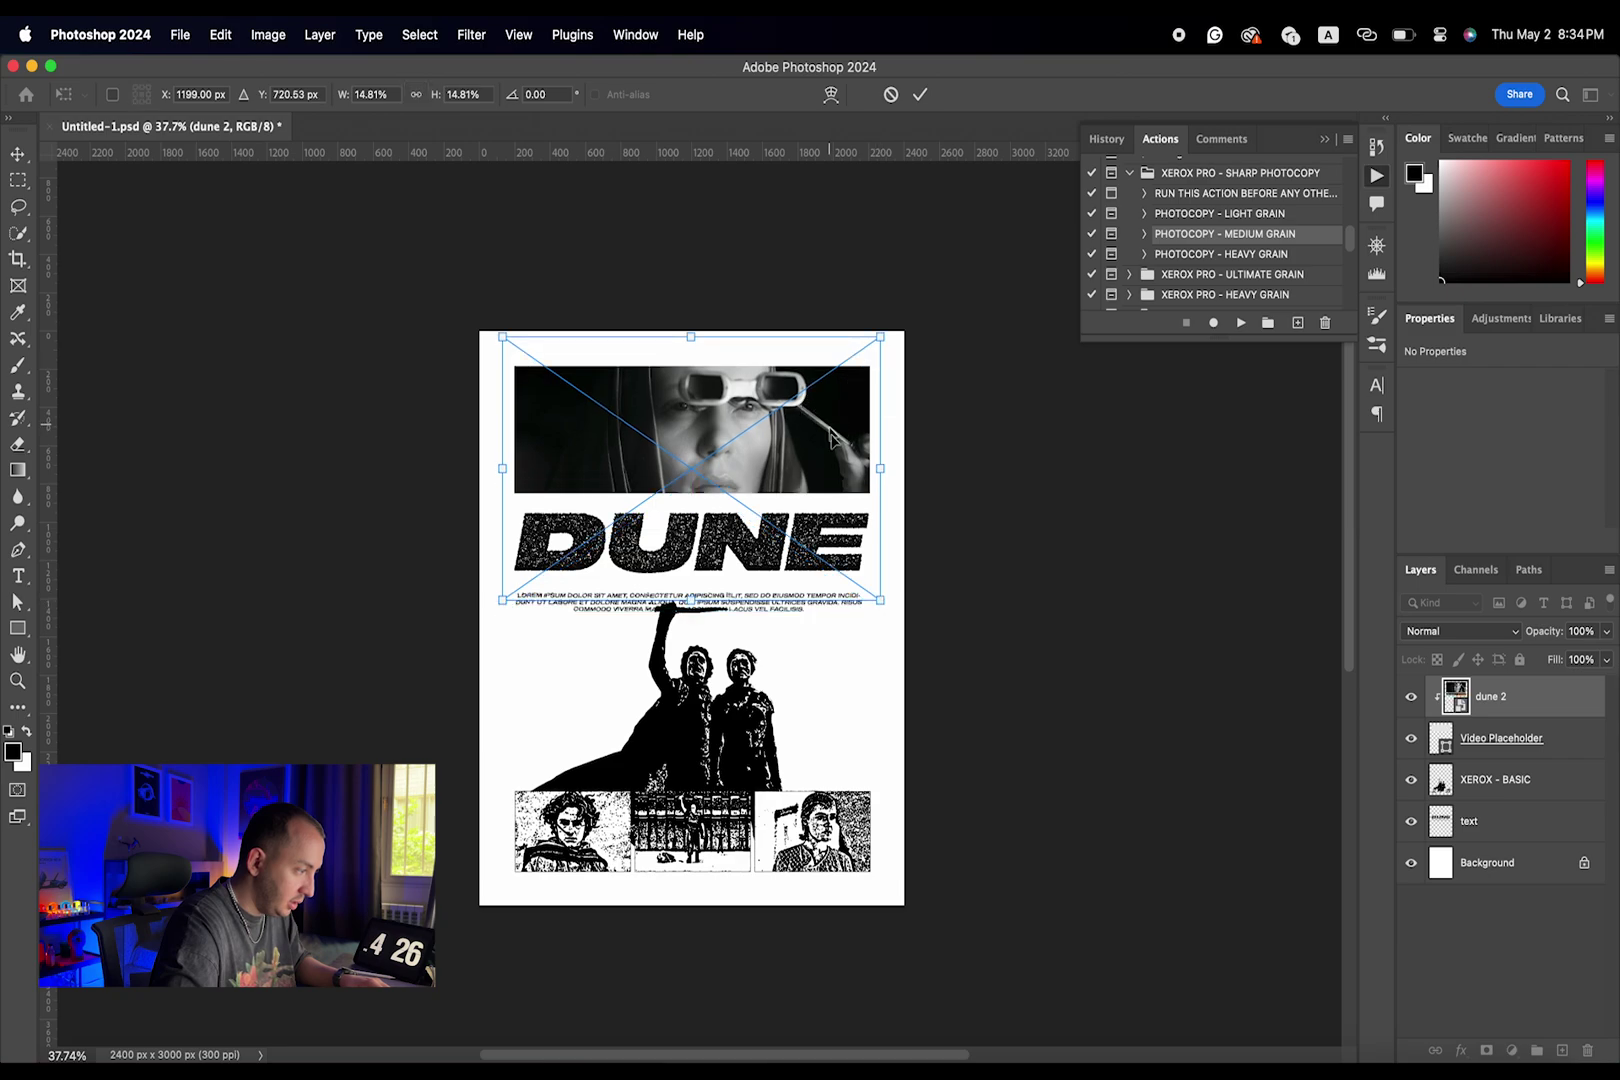
{"action": "left_click_drag", "start_coordinate": [878, 596], "coordinate": [866, 577]}
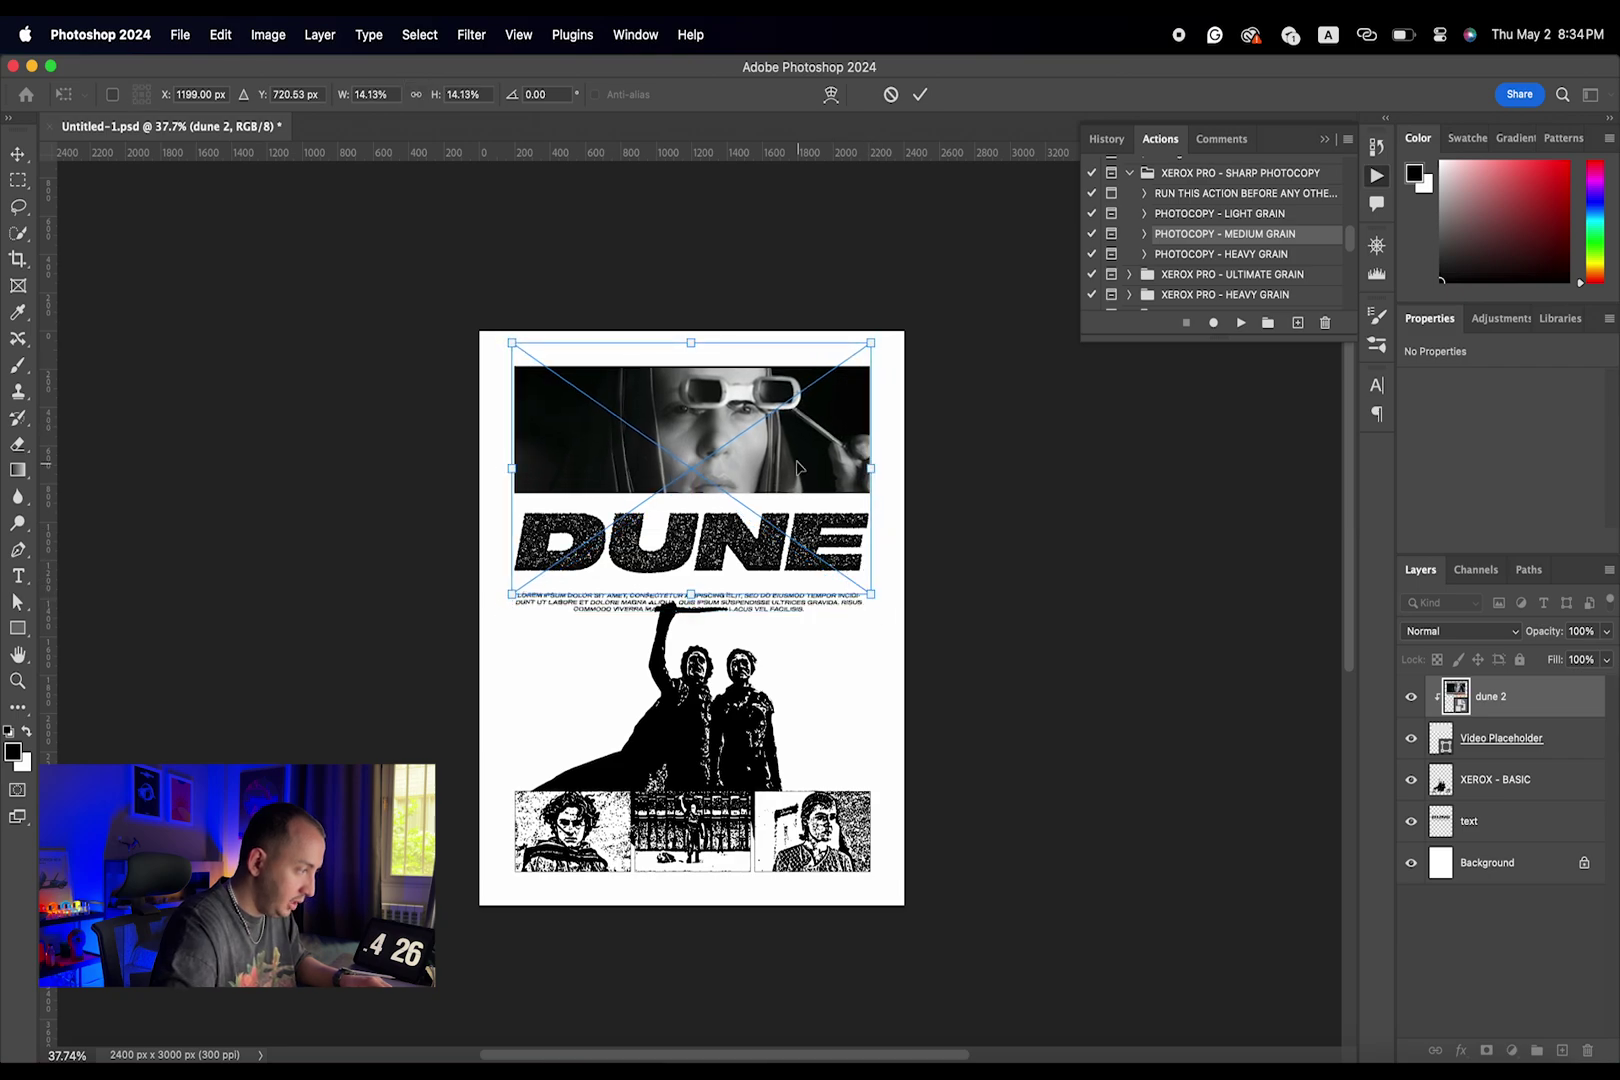
{"action": "left_click_drag", "start_coordinate": [797, 463], "coordinate": [797, 462]}
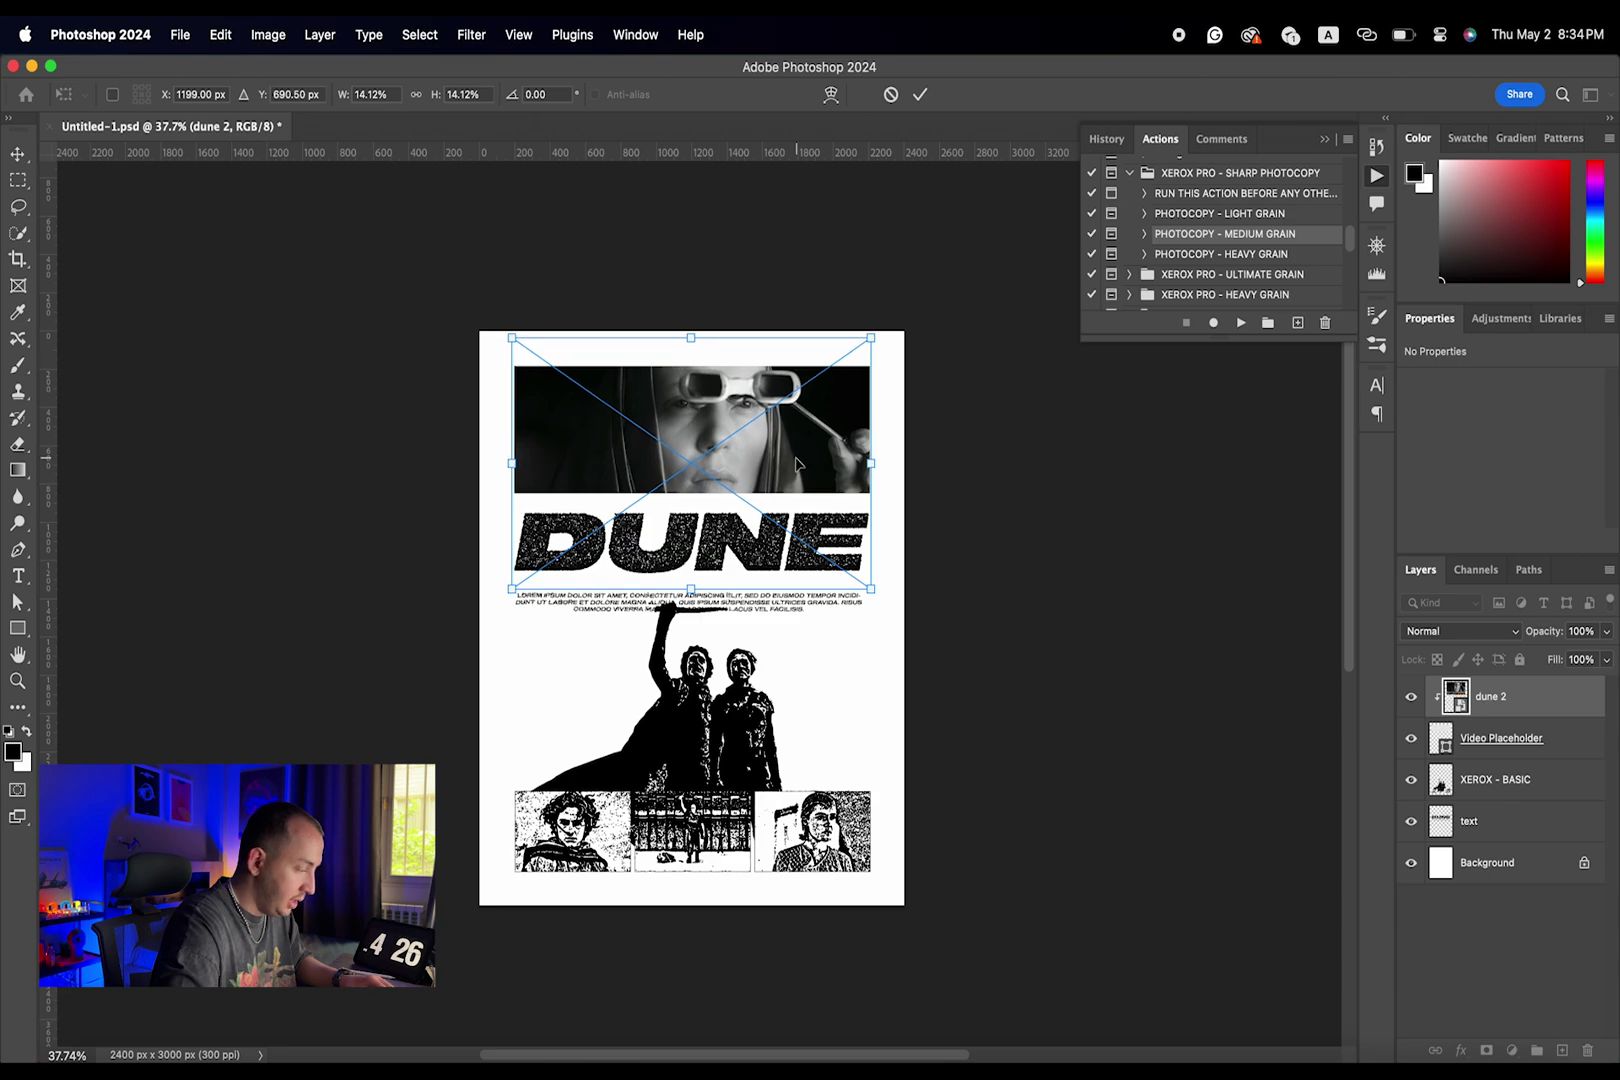
{"action": "key", "text": "Return"}
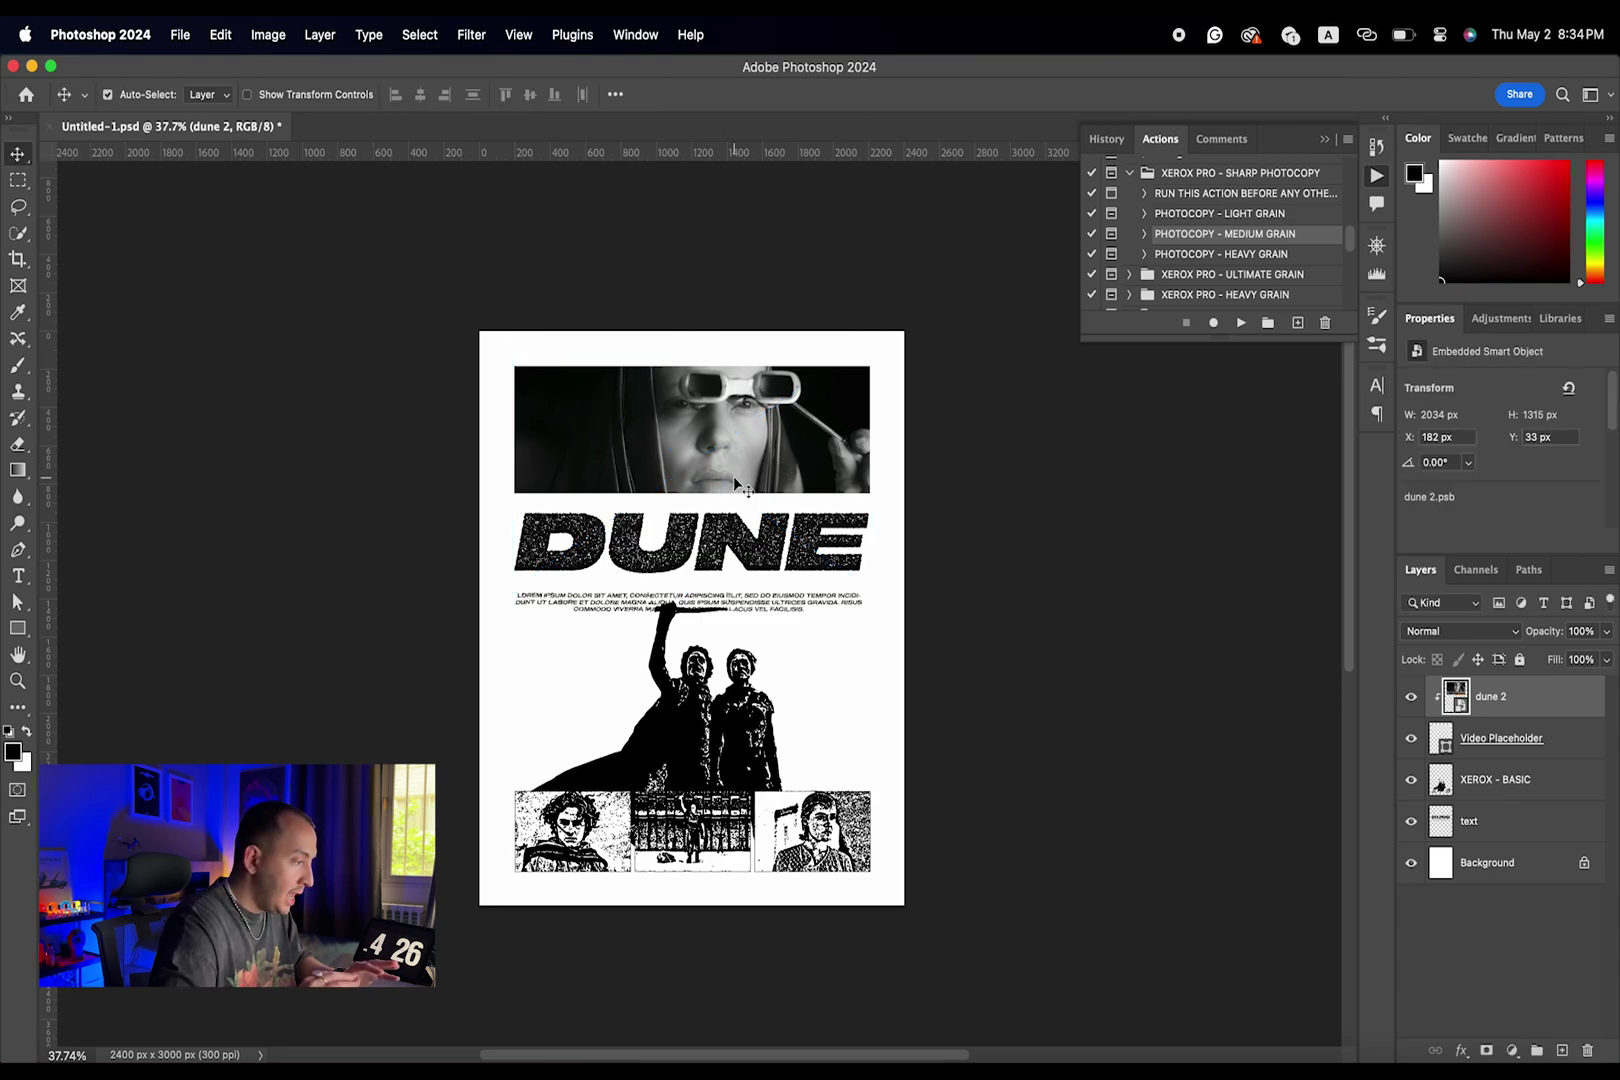
{"action": "left_click", "coordinate": [650, 33]}
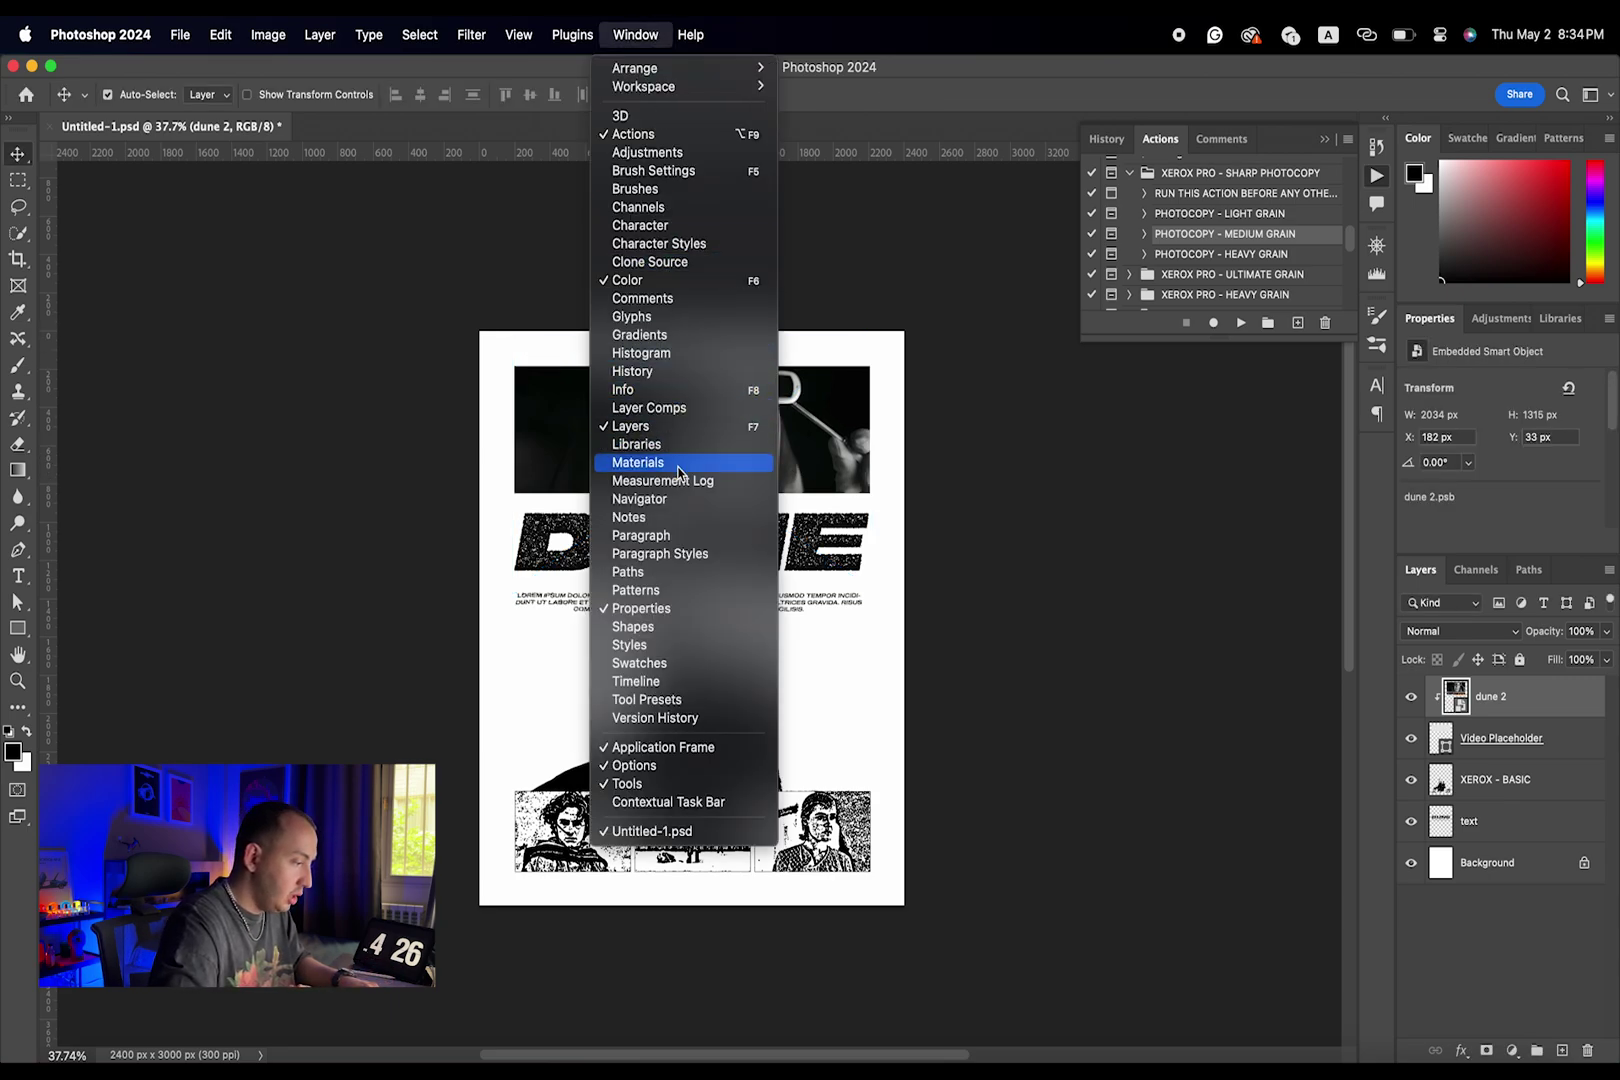
{"action": "left_click", "coordinate": [661, 681]}
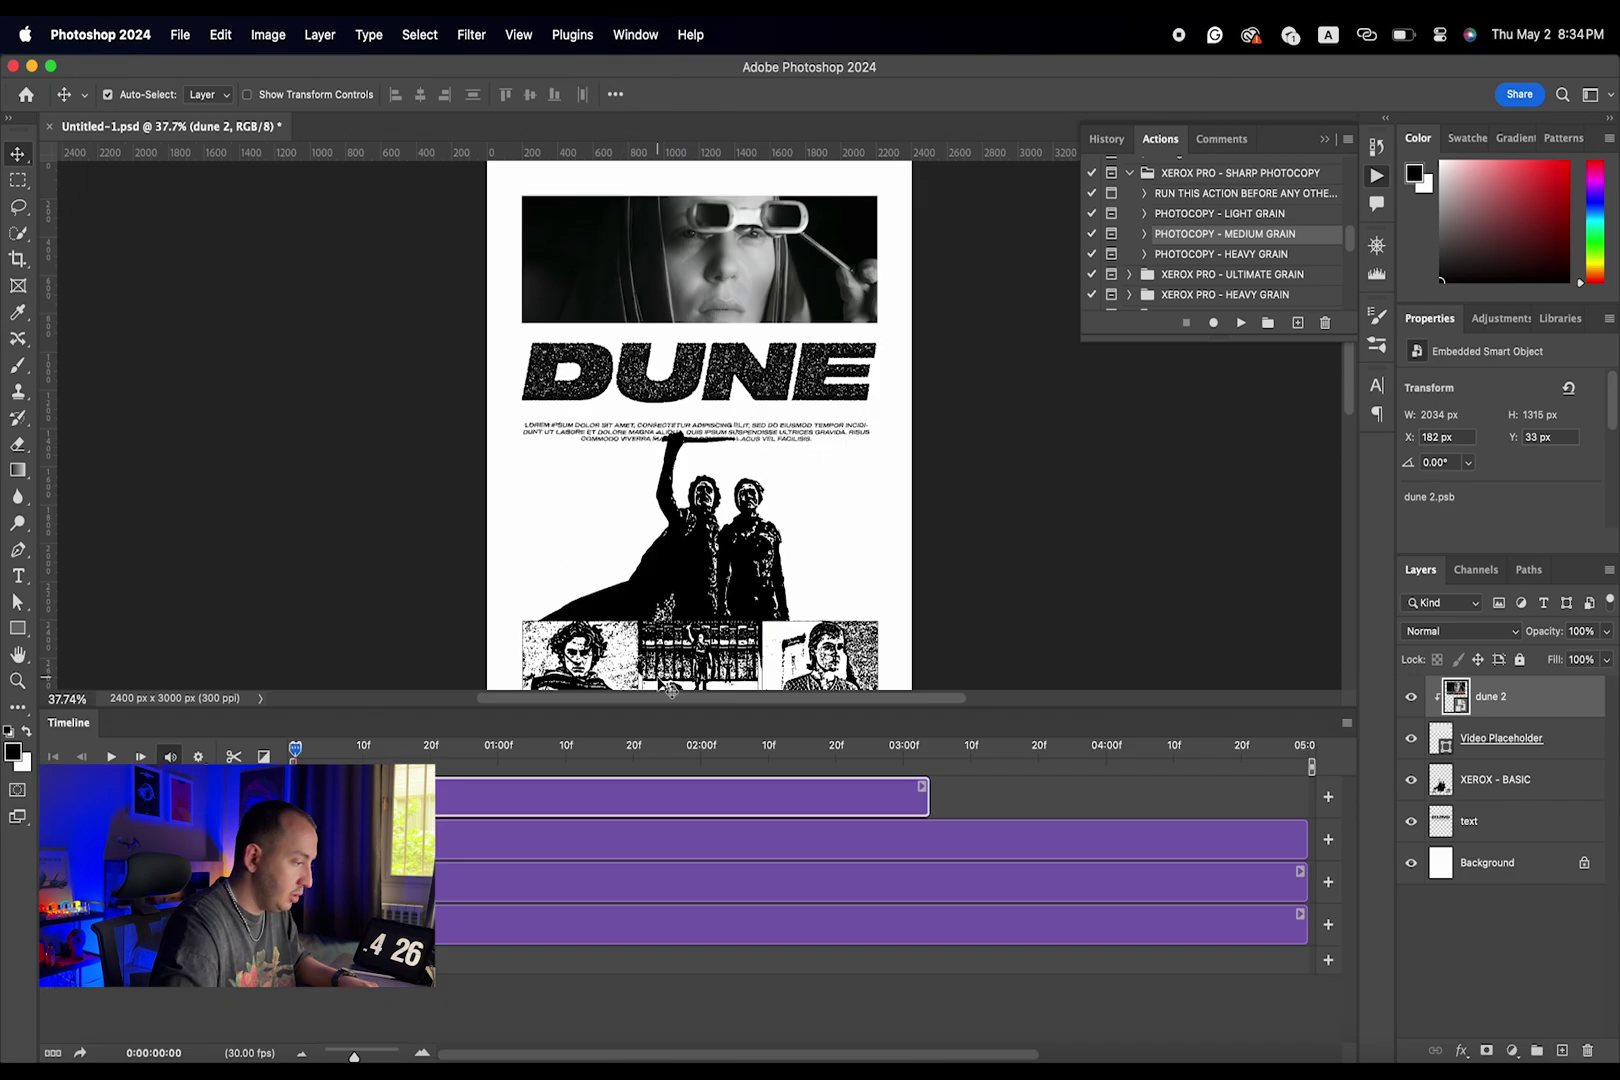
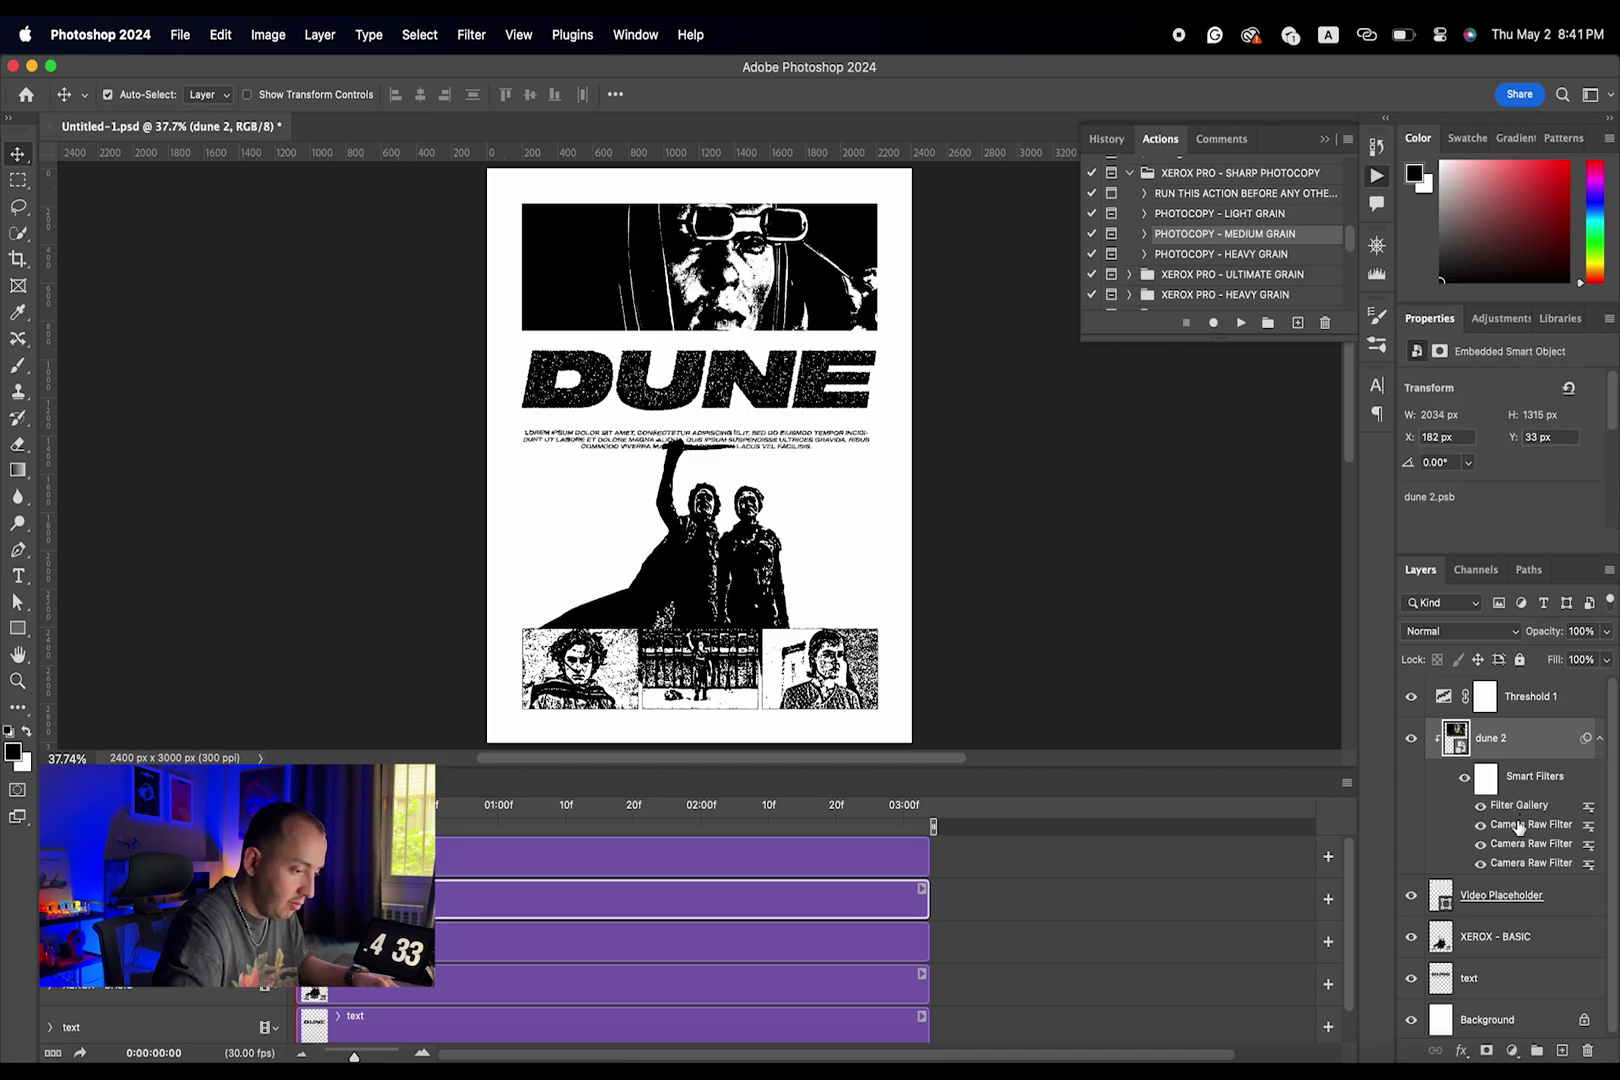
- Duplicate the Camera Raw Filter smart filter, then undo the duplicate
{"action": "left_click", "coordinate": [1507, 826]}
{"action": "left_click_drag", "start_coordinate": [1507, 826], "coordinate": [1508, 818]}
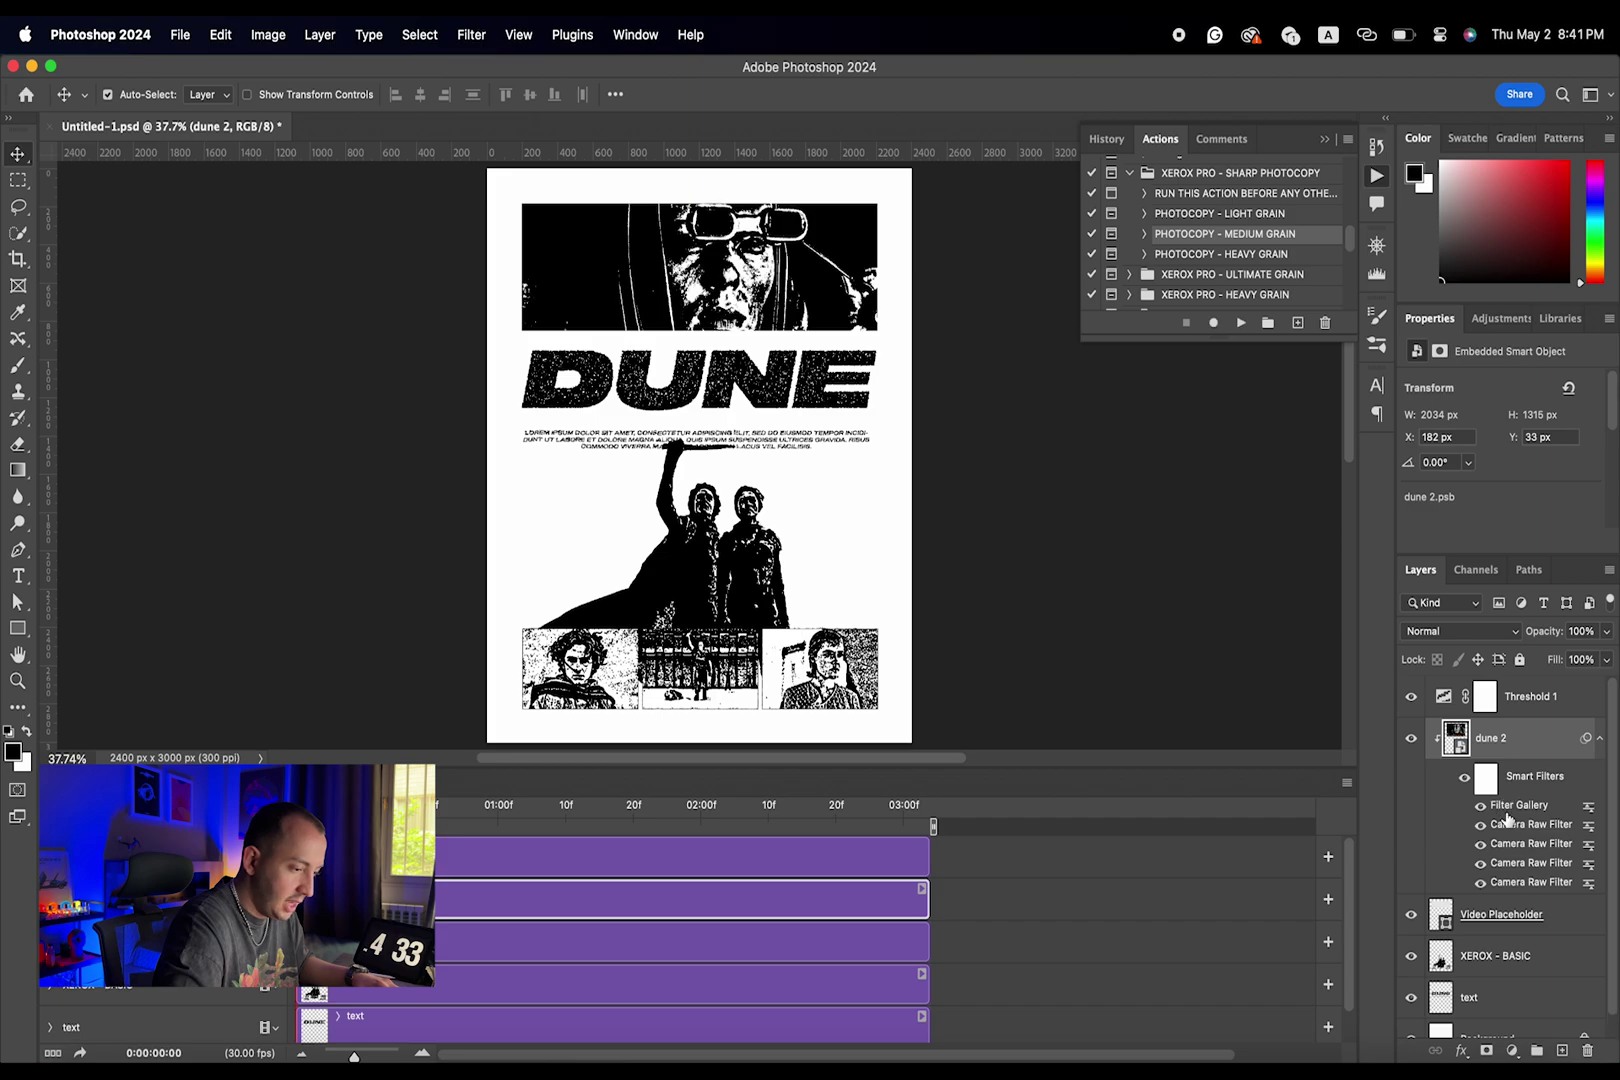
{"action": "key", "text": "super+z"}
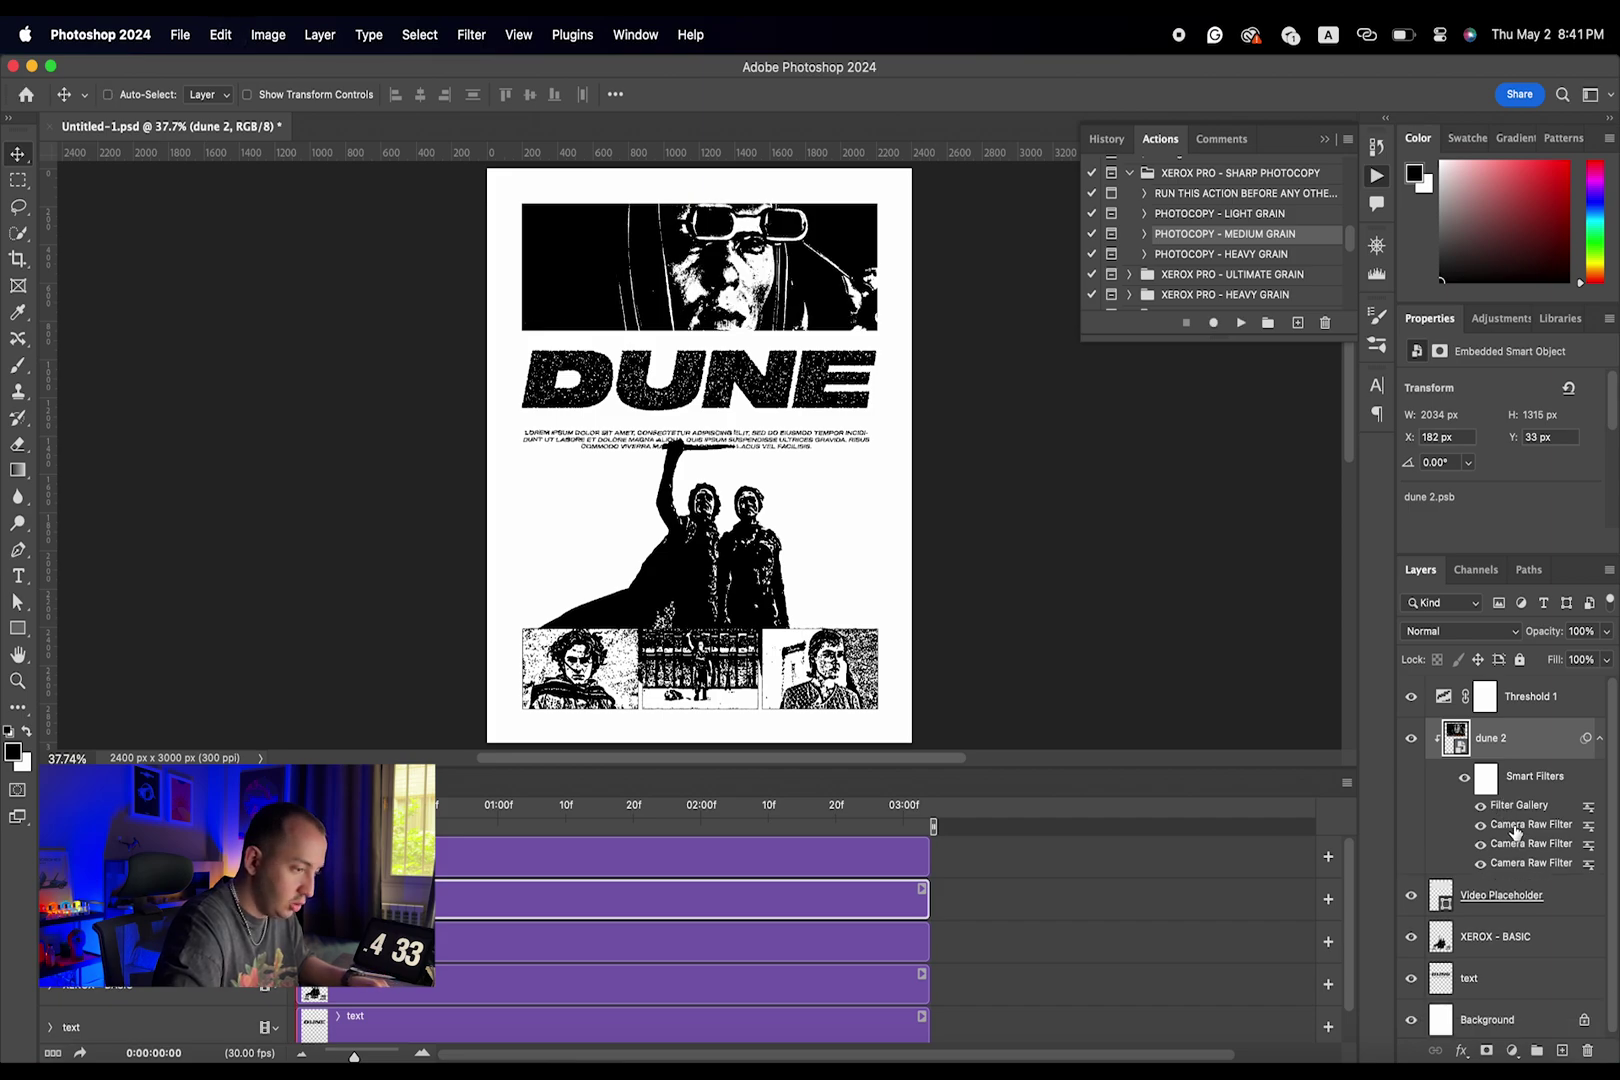
- Lower the Threshold 1 adjustment level from 170 to 148
{"action": "left_click", "coordinate": [1452, 703]}
{"action": "left_click", "coordinate": [1533, 494]}
{"action": "left_click_drag", "start_coordinate": [1533, 494], "coordinate": [1512, 494]}
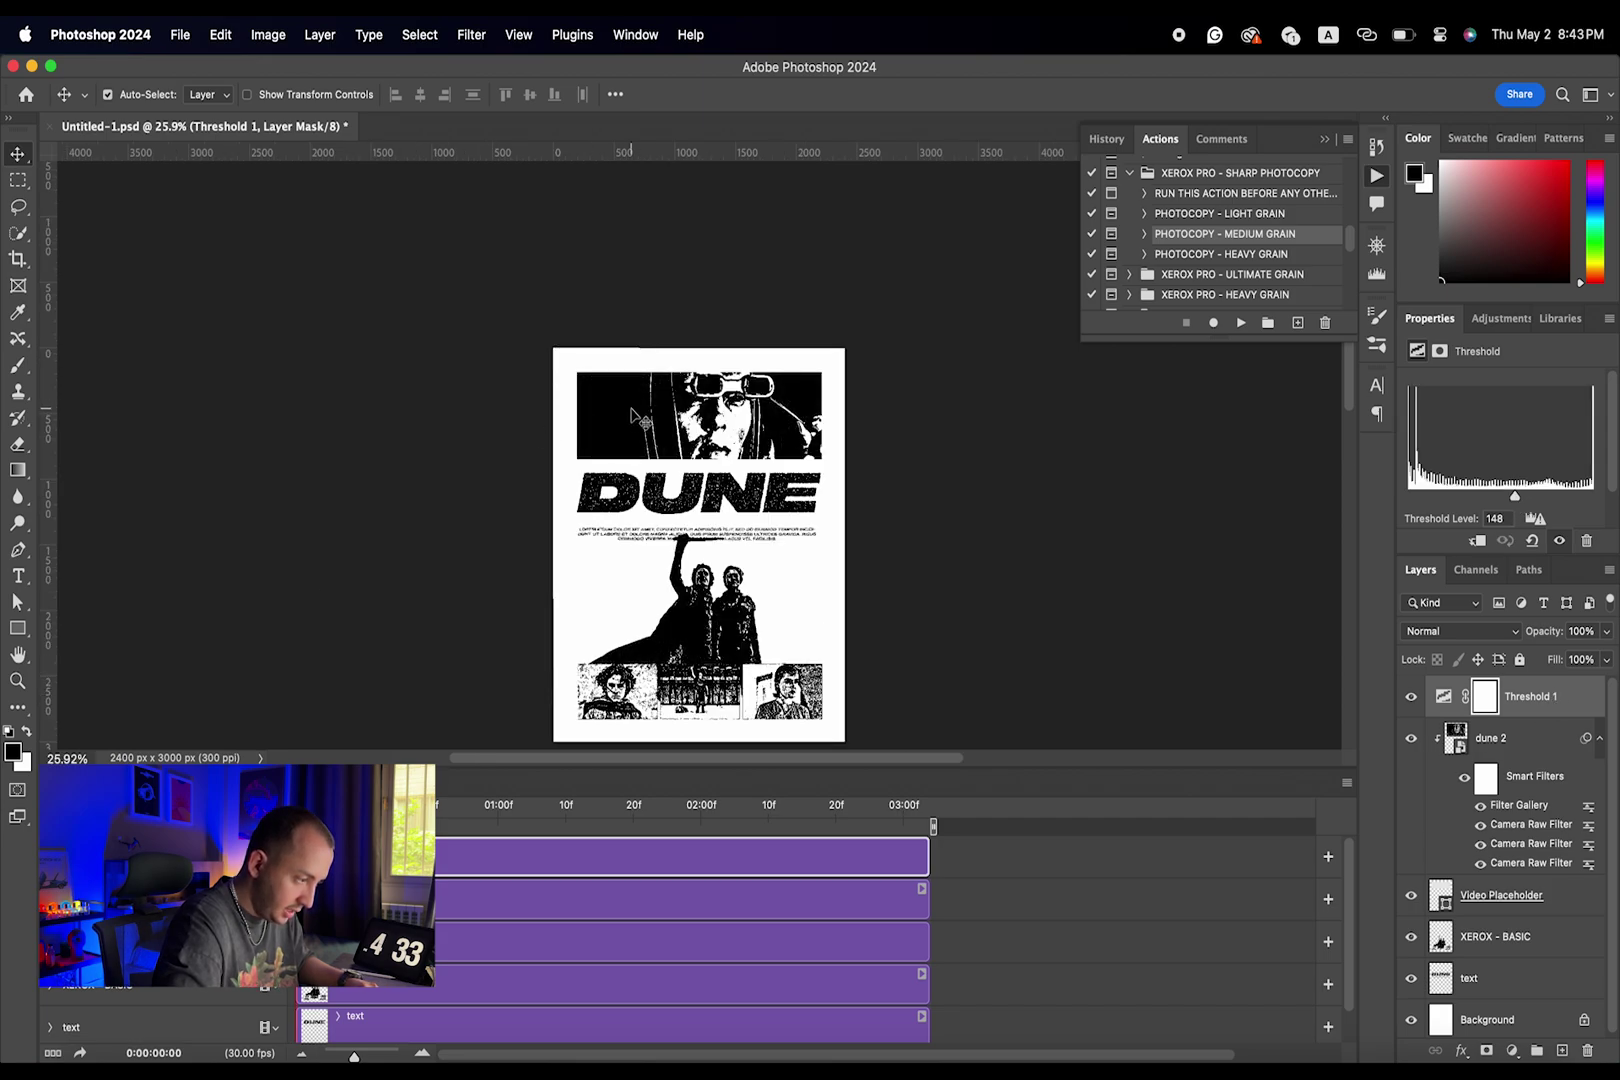
{"action": "scroll", "coordinate": [631, 414], "scroll_direction": "down", "scroll_amount": 2}
{"action": "scroll", "coordinate": [631, 414], "scroll_direction": "up", "scroll_amount": 3}
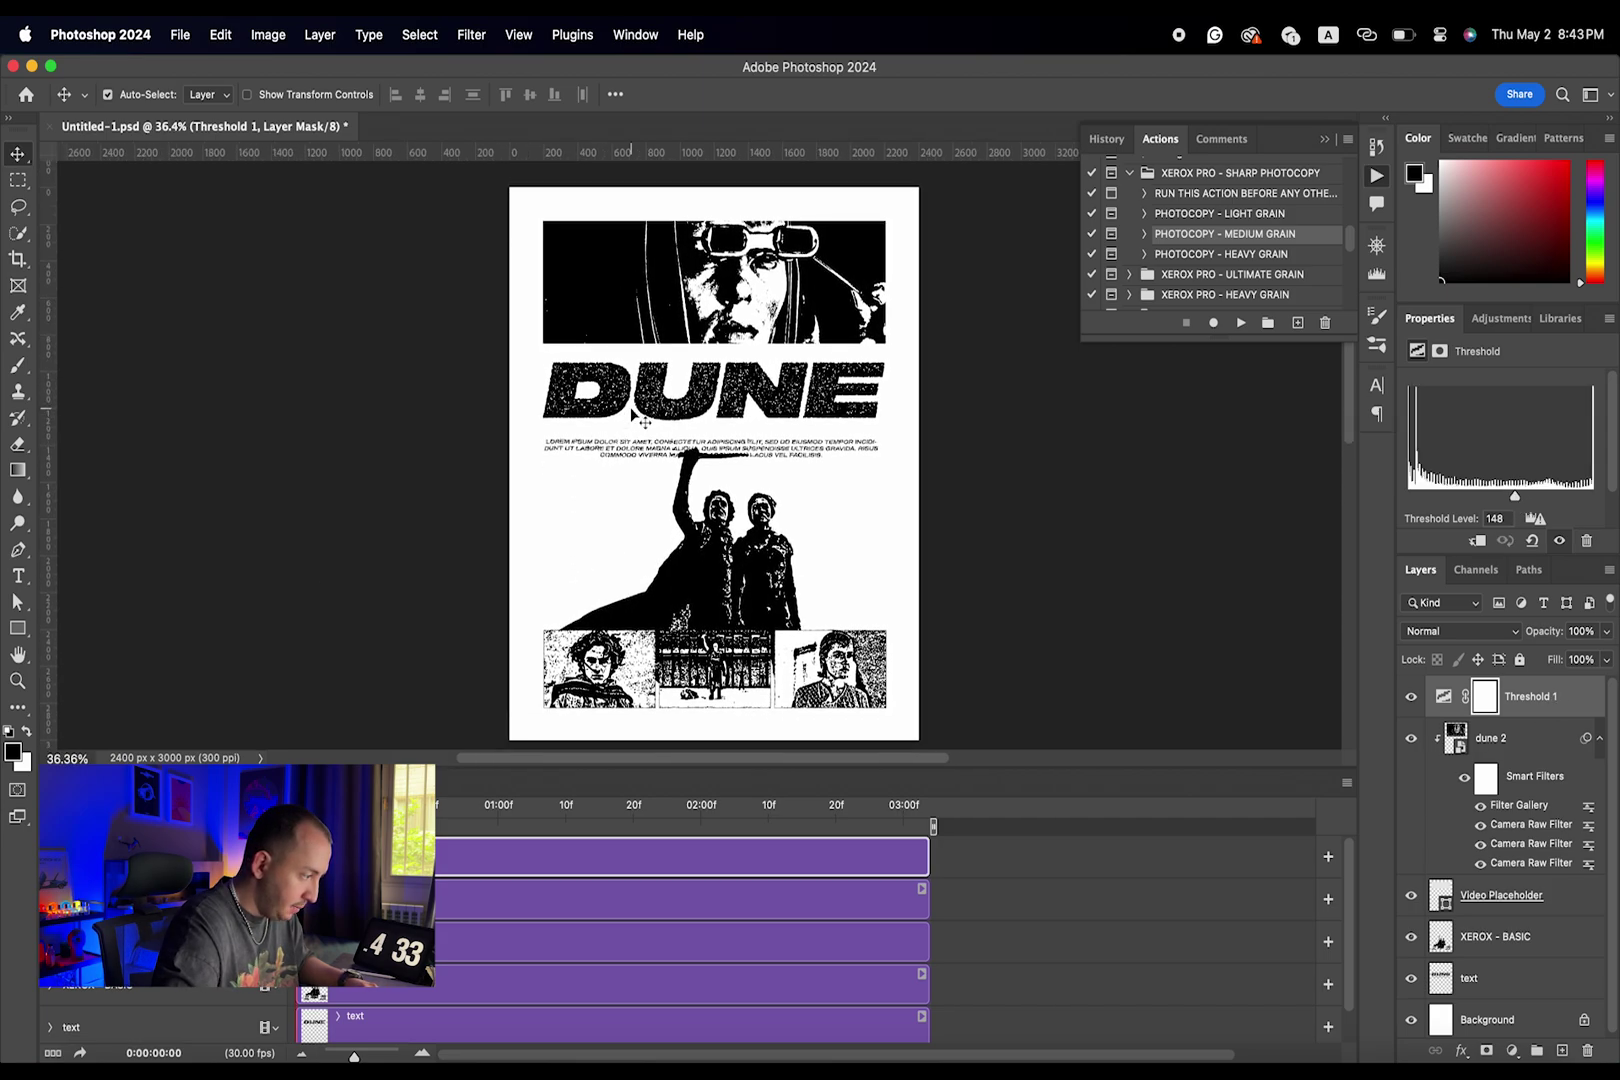
- Place blkmarket_texture_66 from Image Textures onto the poster, scaled to cover the whole canvas
{"action": "left_click", "coordinate": [88, 1058]}
{"action": "left_click", "coordinate": [1450, 820]}
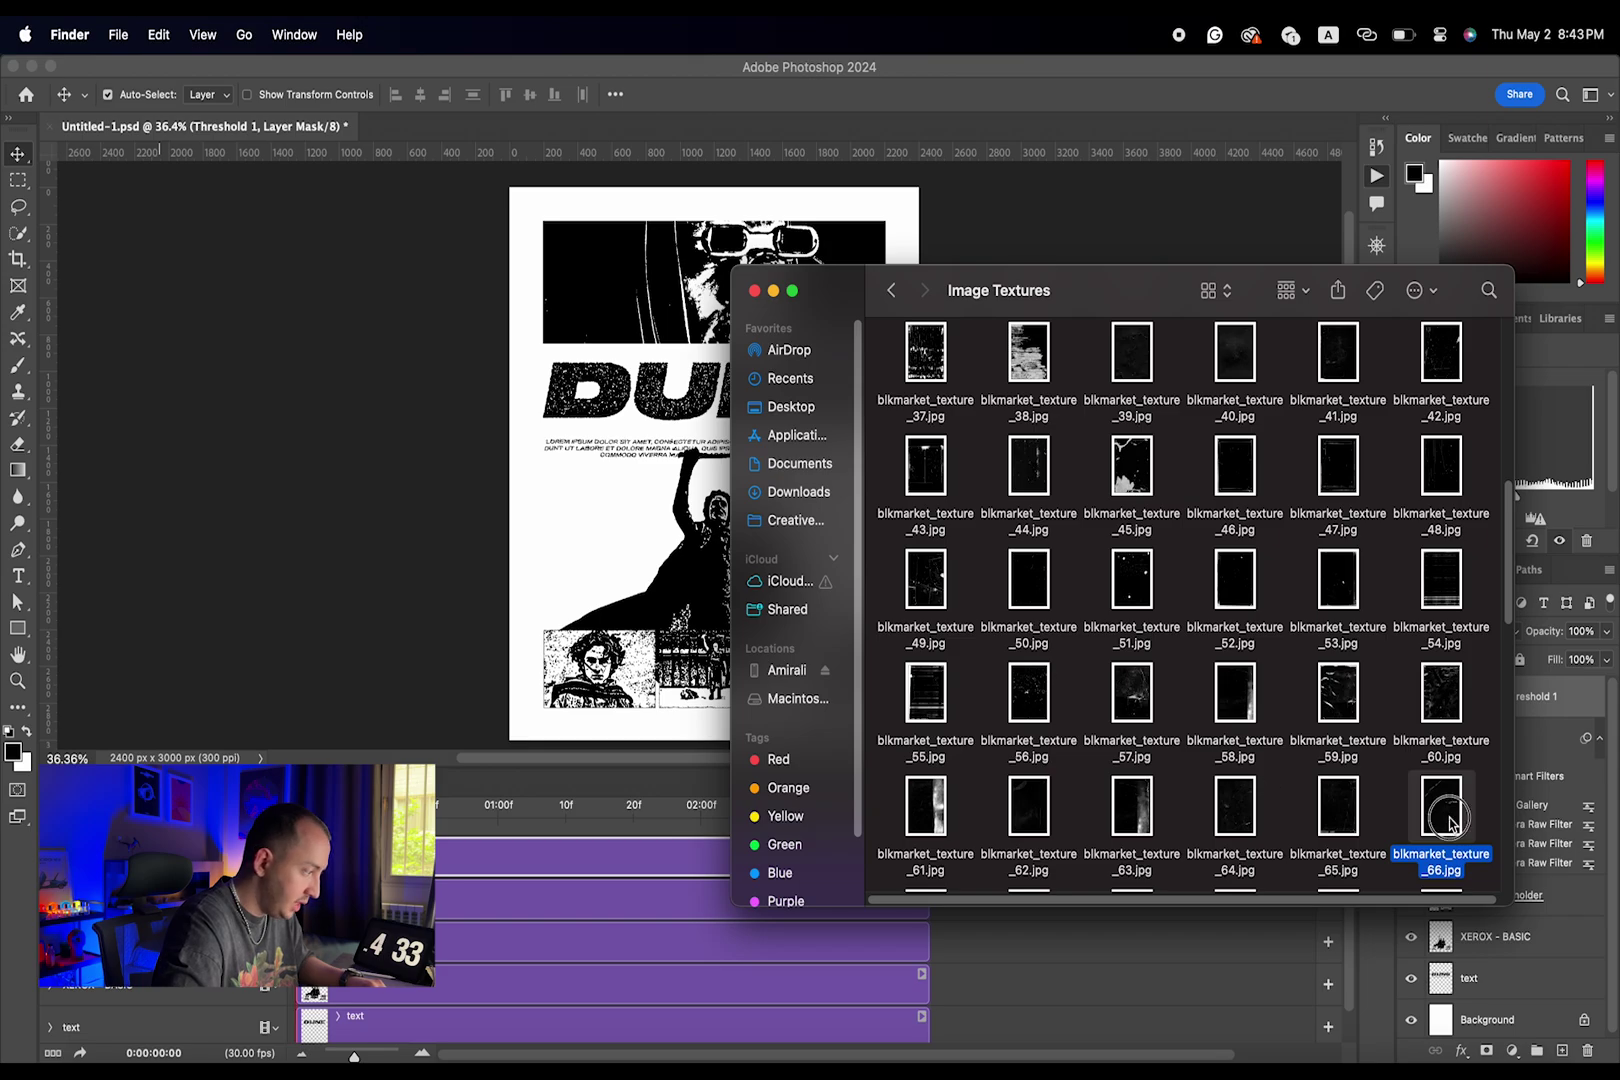
{"action": "left_click_drag", "start_coordinate": [1450, 820], "coordinate": [492, 499]}
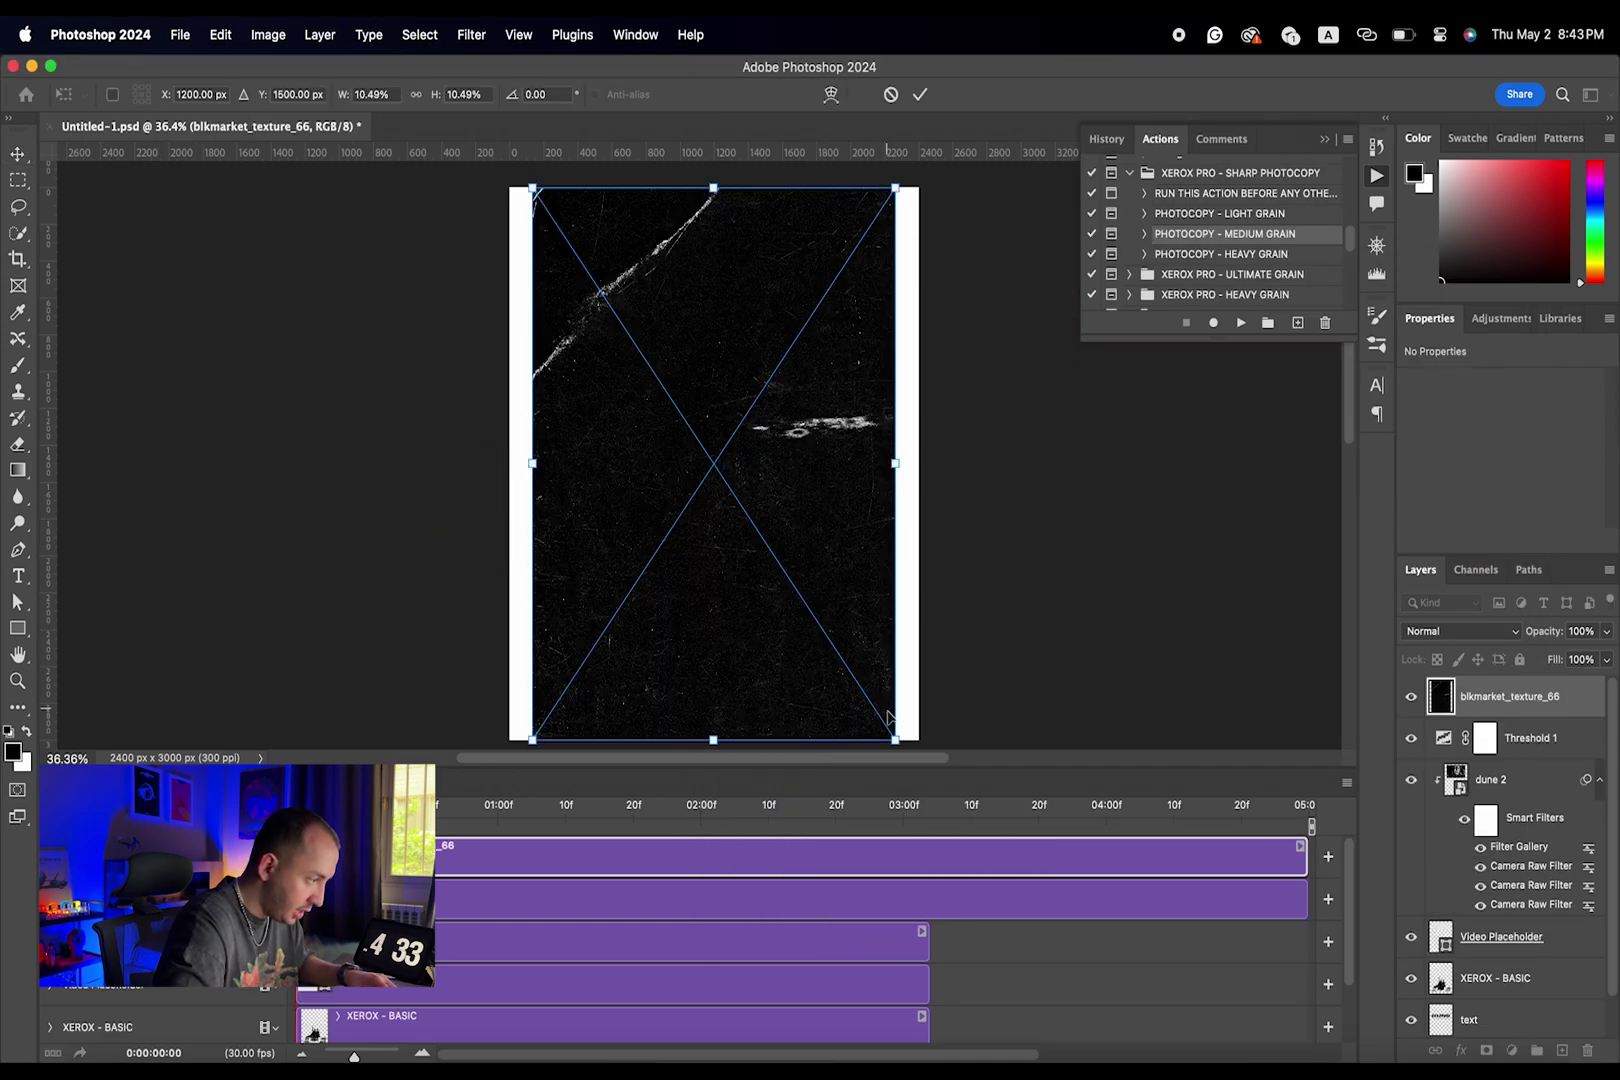
{"action": "left_click_drag", "start_coordinate": [895, 463], "coordinate": [926, 470]}
{"action": "key", "text": "Return"}
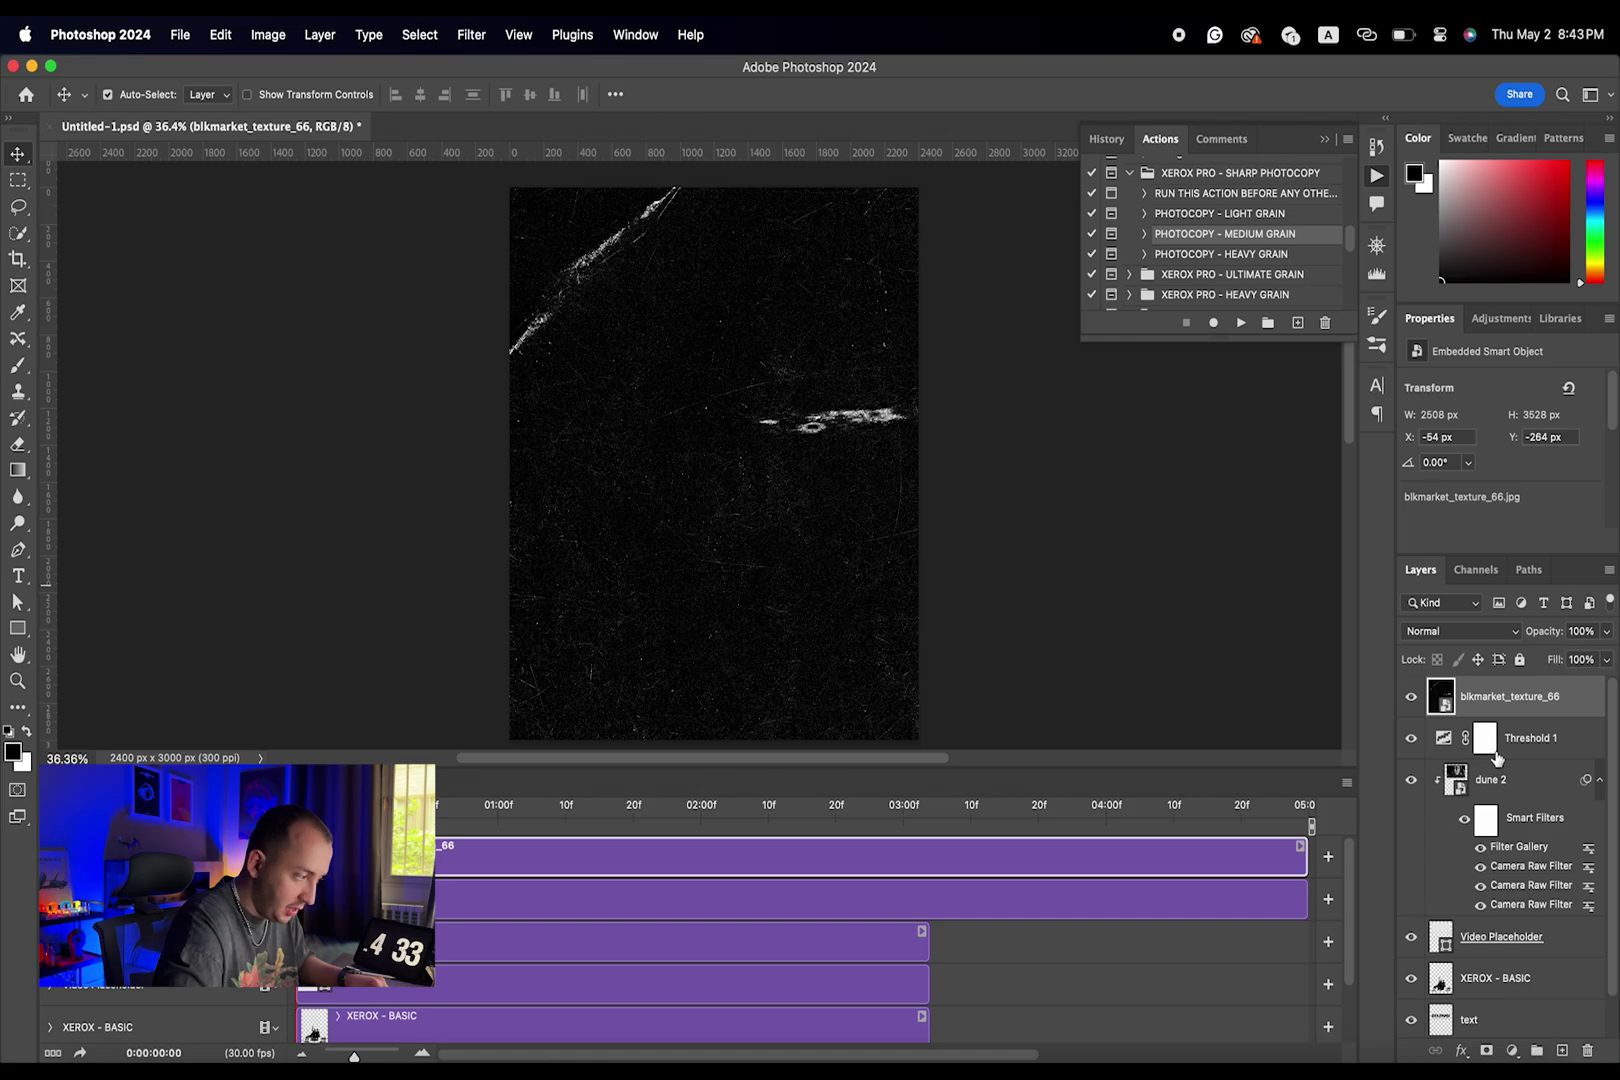
- Set the texture layer's blend mode to Lighten
{"action": "left_click", "coordinate": [1440, 631]}
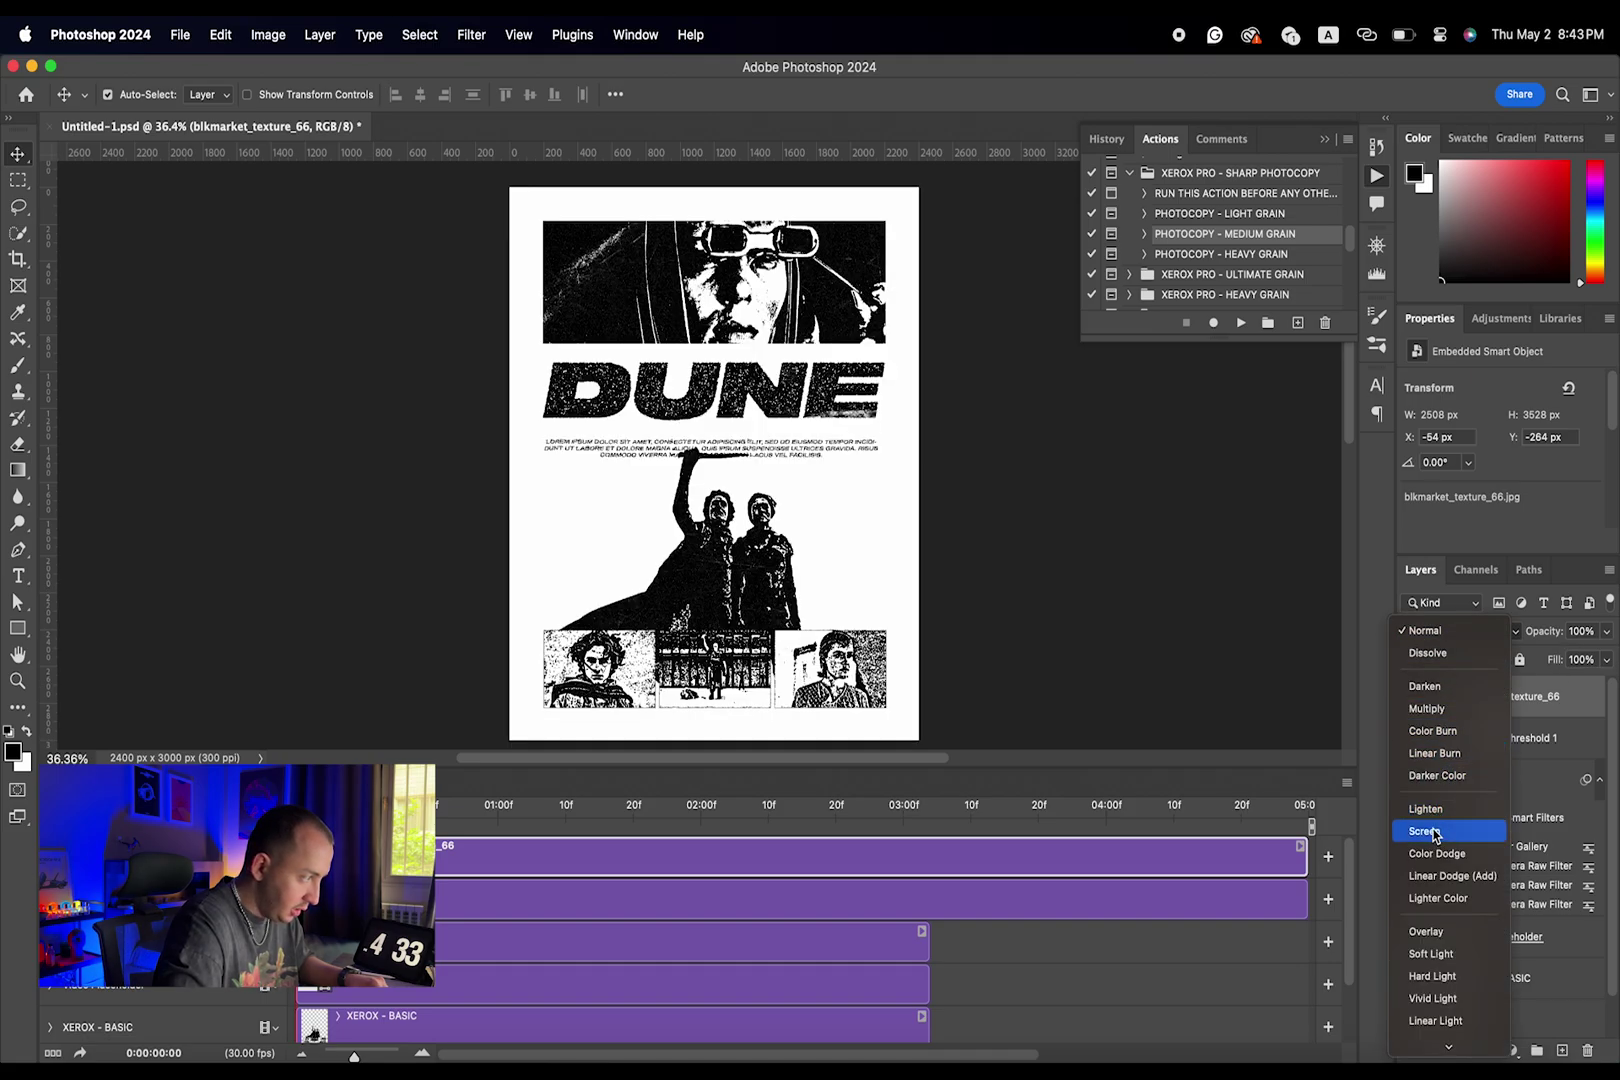
{"action": "left_click", "coordinate": [1437, 813]}
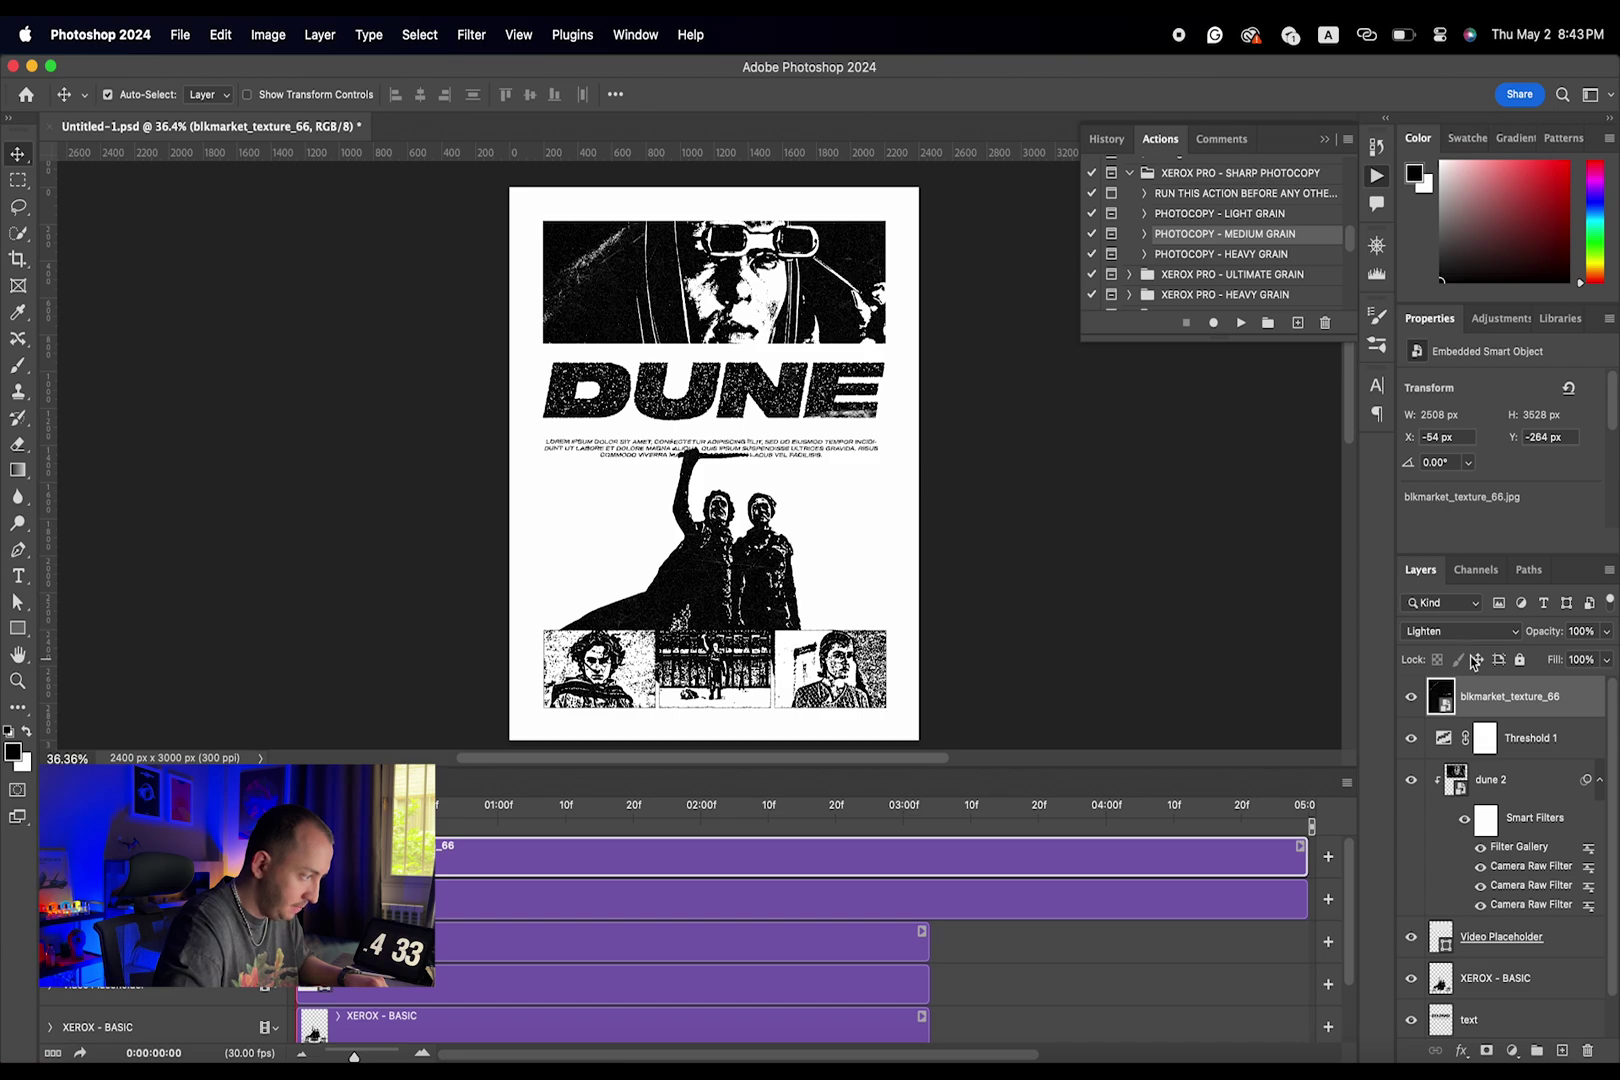
{"action": "left_click", "coordinate": [1512, 1050]}
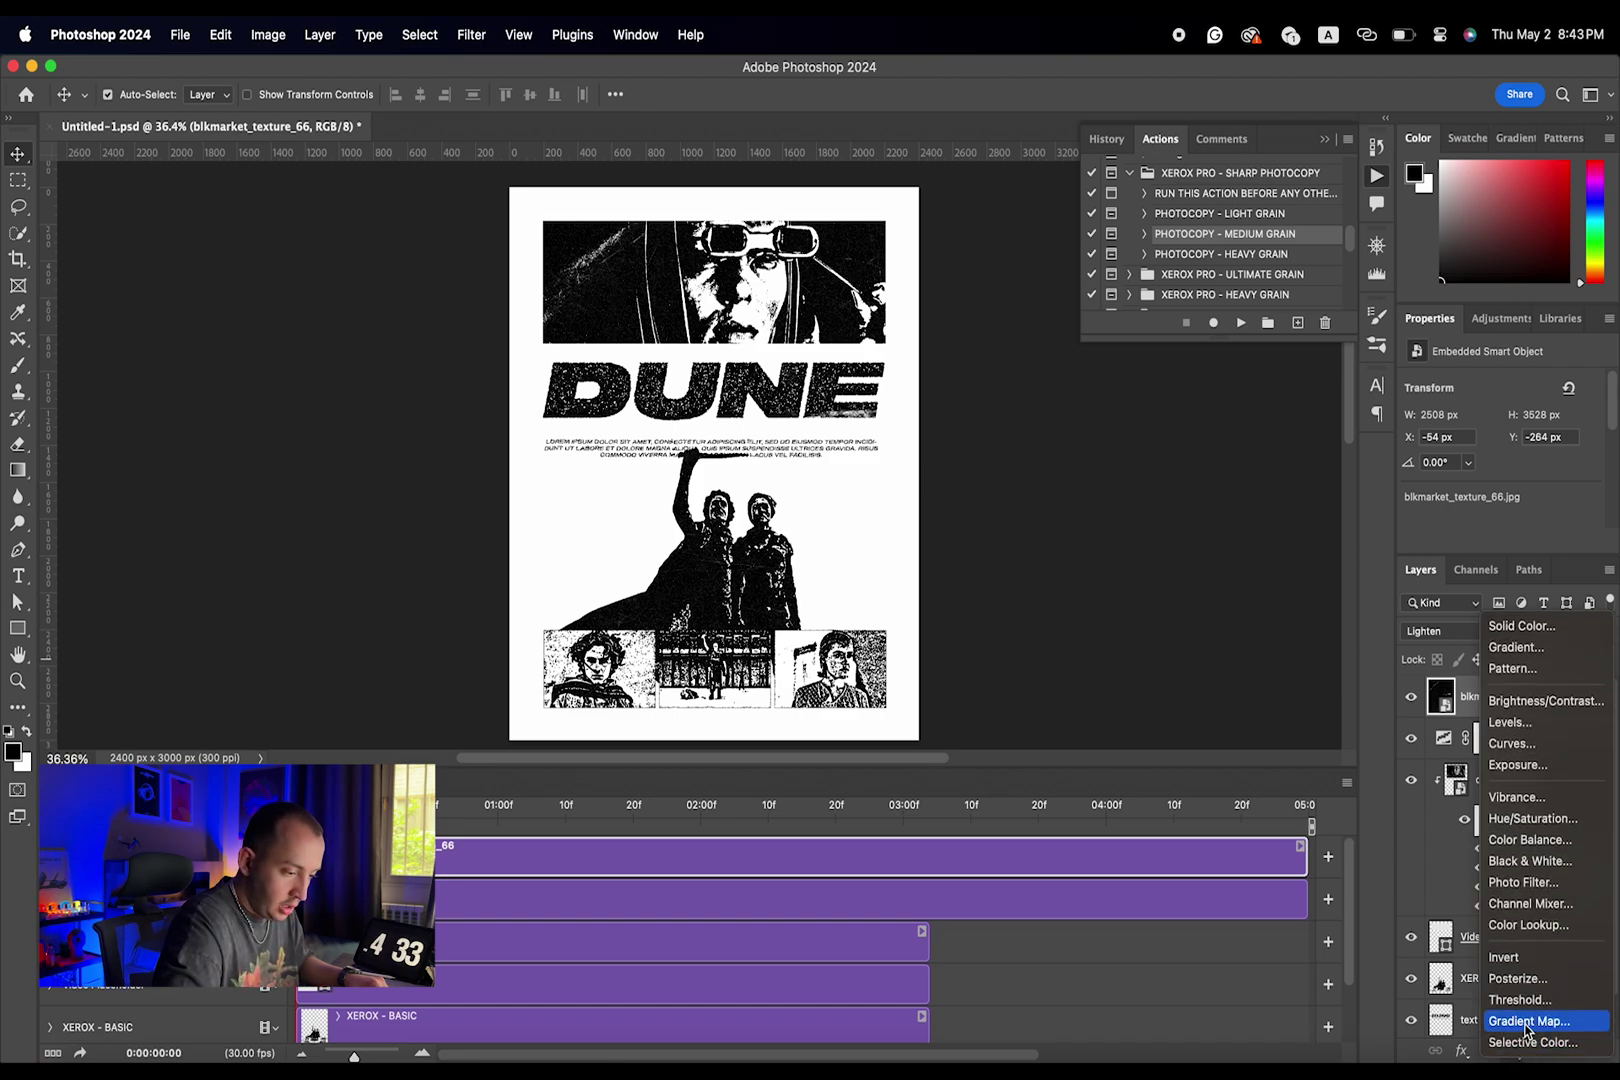
- Add a Gradient Map layer and apply the Provider preset from the DP5 Gradients folder
{"action": "left_click", "coordinate": [1527, 1024]}
{"action": "left_click", "coordinate": [1465, 391]}
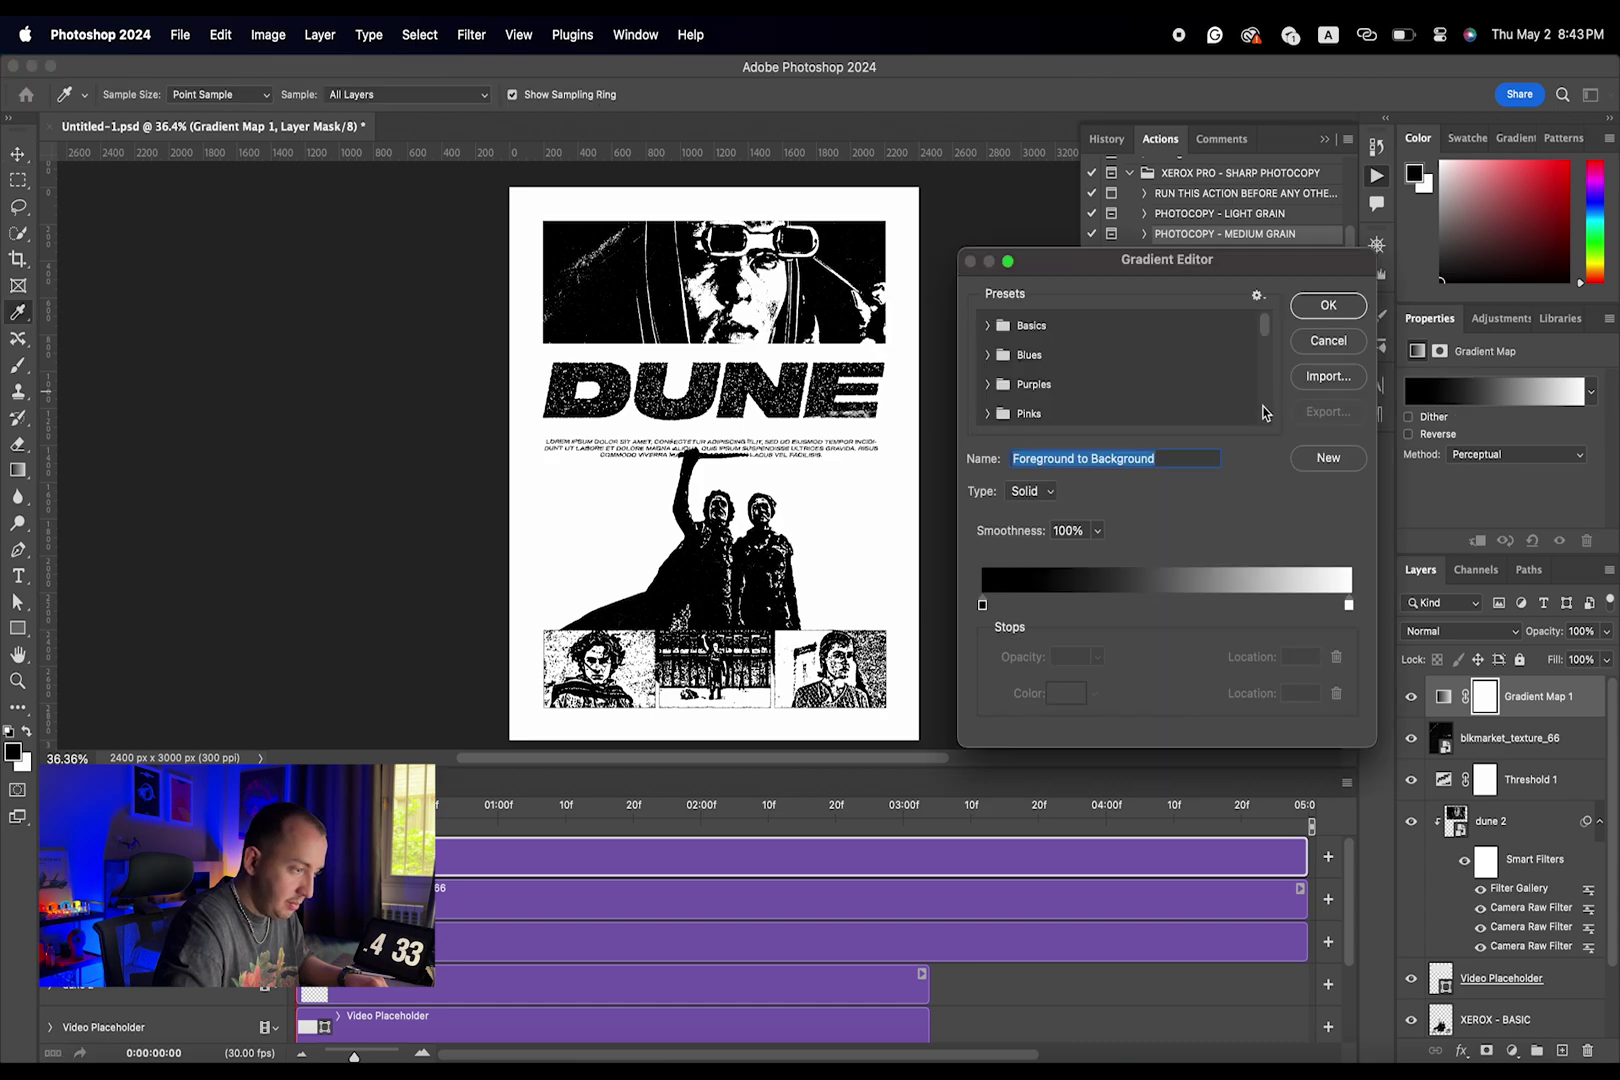
{"action": "scroll", "coordinate": [1060, 376], "scroll_direction": "down", "scroll_amount": 5}
{"action": "left_click", "coordinate": [988, 380]}
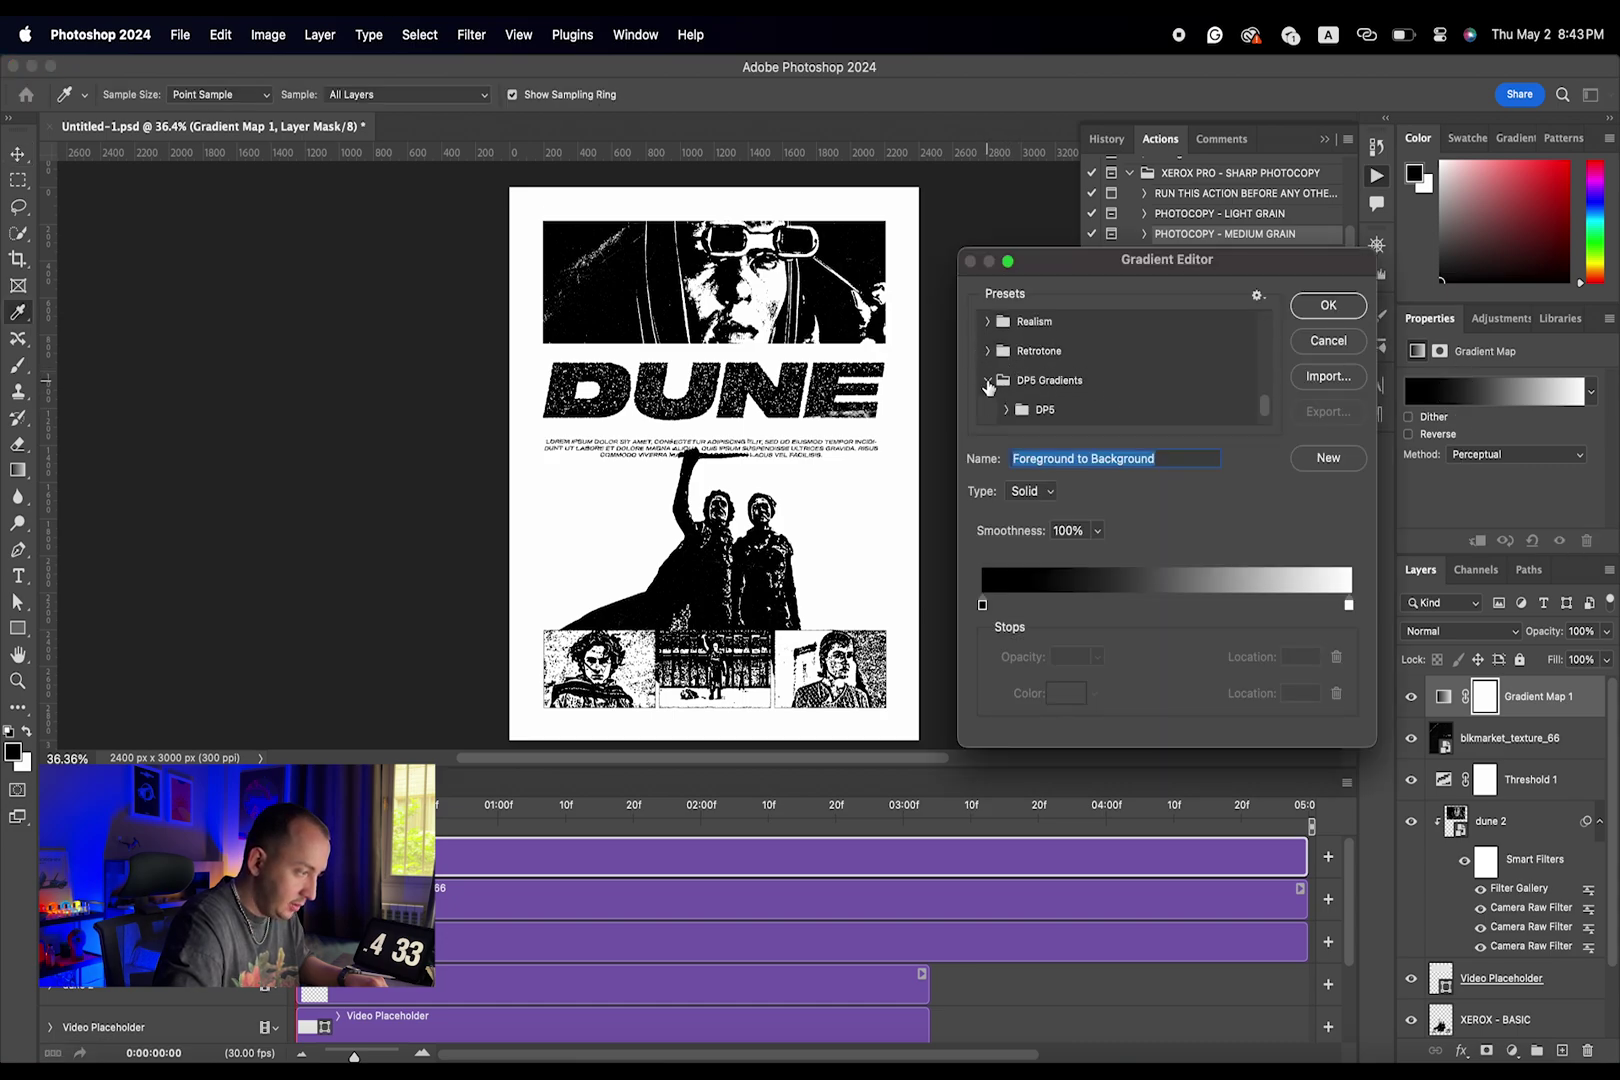
{"action": "left_click", "coordinate": [1007, 410]}
{"action": "scroll", "coordinate": [1055, 360], "scroll_direction": "down", "scroll_amount": 2}
{"action": "left_click", "coordinate": [1026, 381]}
{"action": "scroll", "coordinate": [1078, 373], "scroll_direction": "down", "scroll_amount": 2}
{"action": "left_click", "coordinate": [1056, 354]}
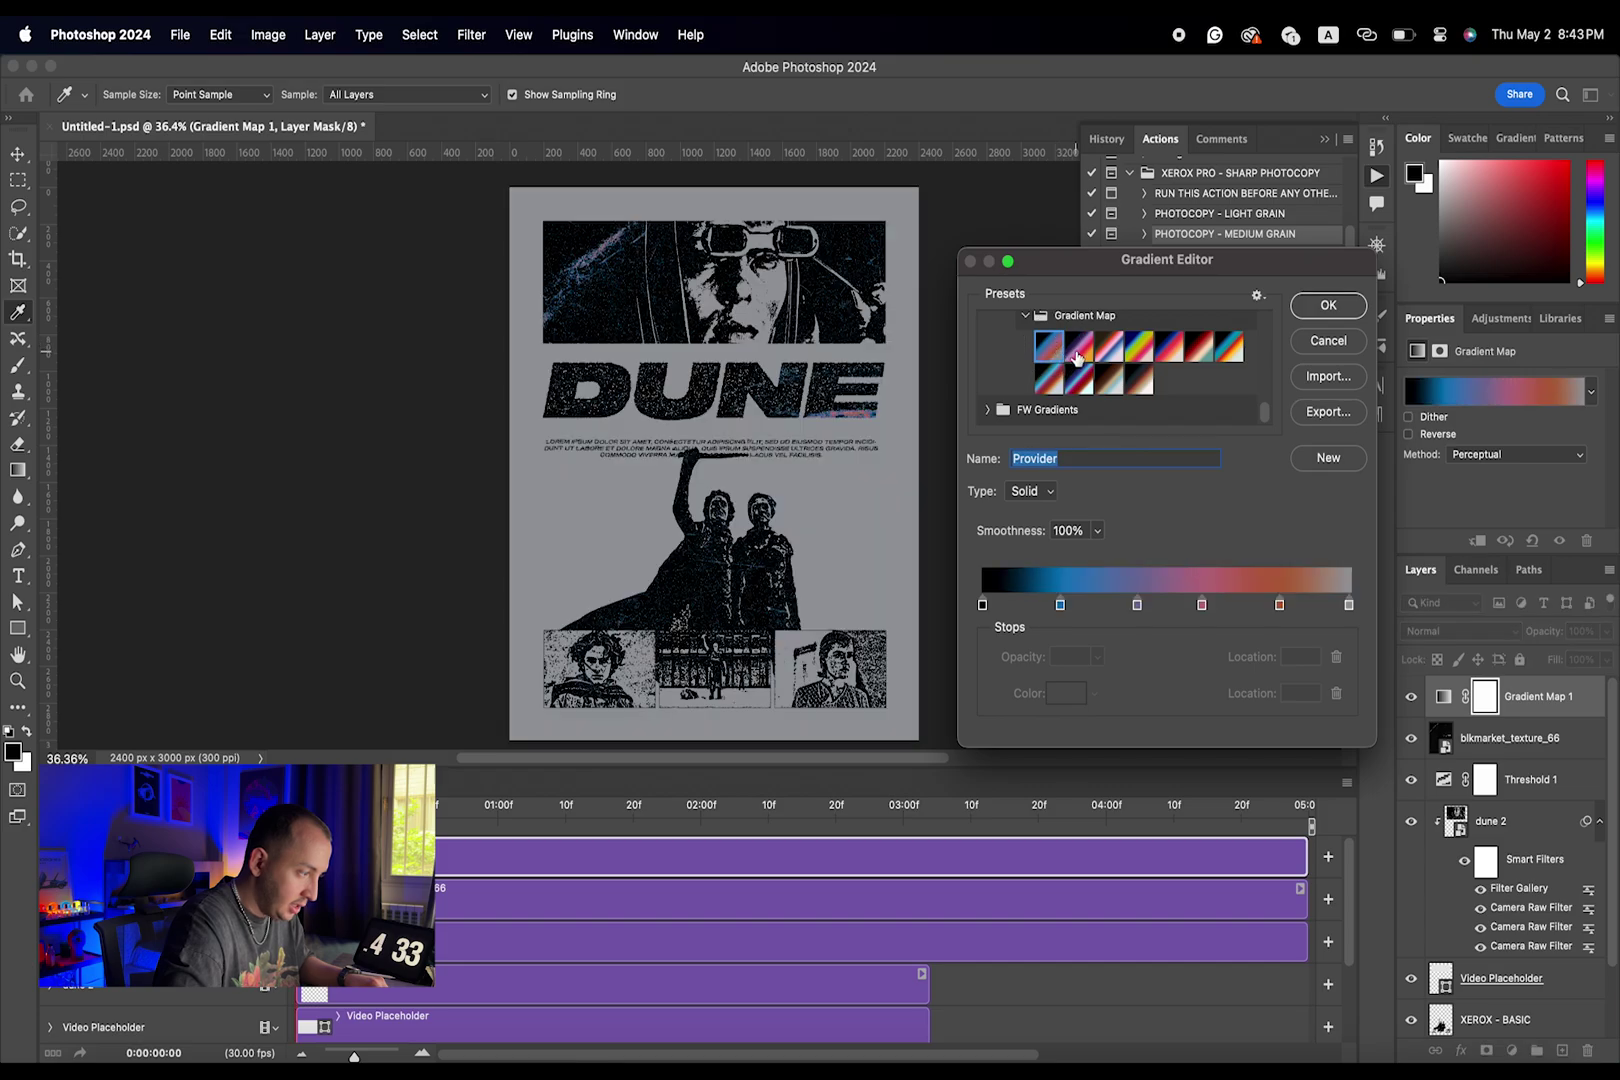
- Preview several gradient map presets, settling on Mr. Morale
{"action": "left_click", "coordinate": [1080, 350]}
{"action": "left_click", "coordinate": [1109, 348]}
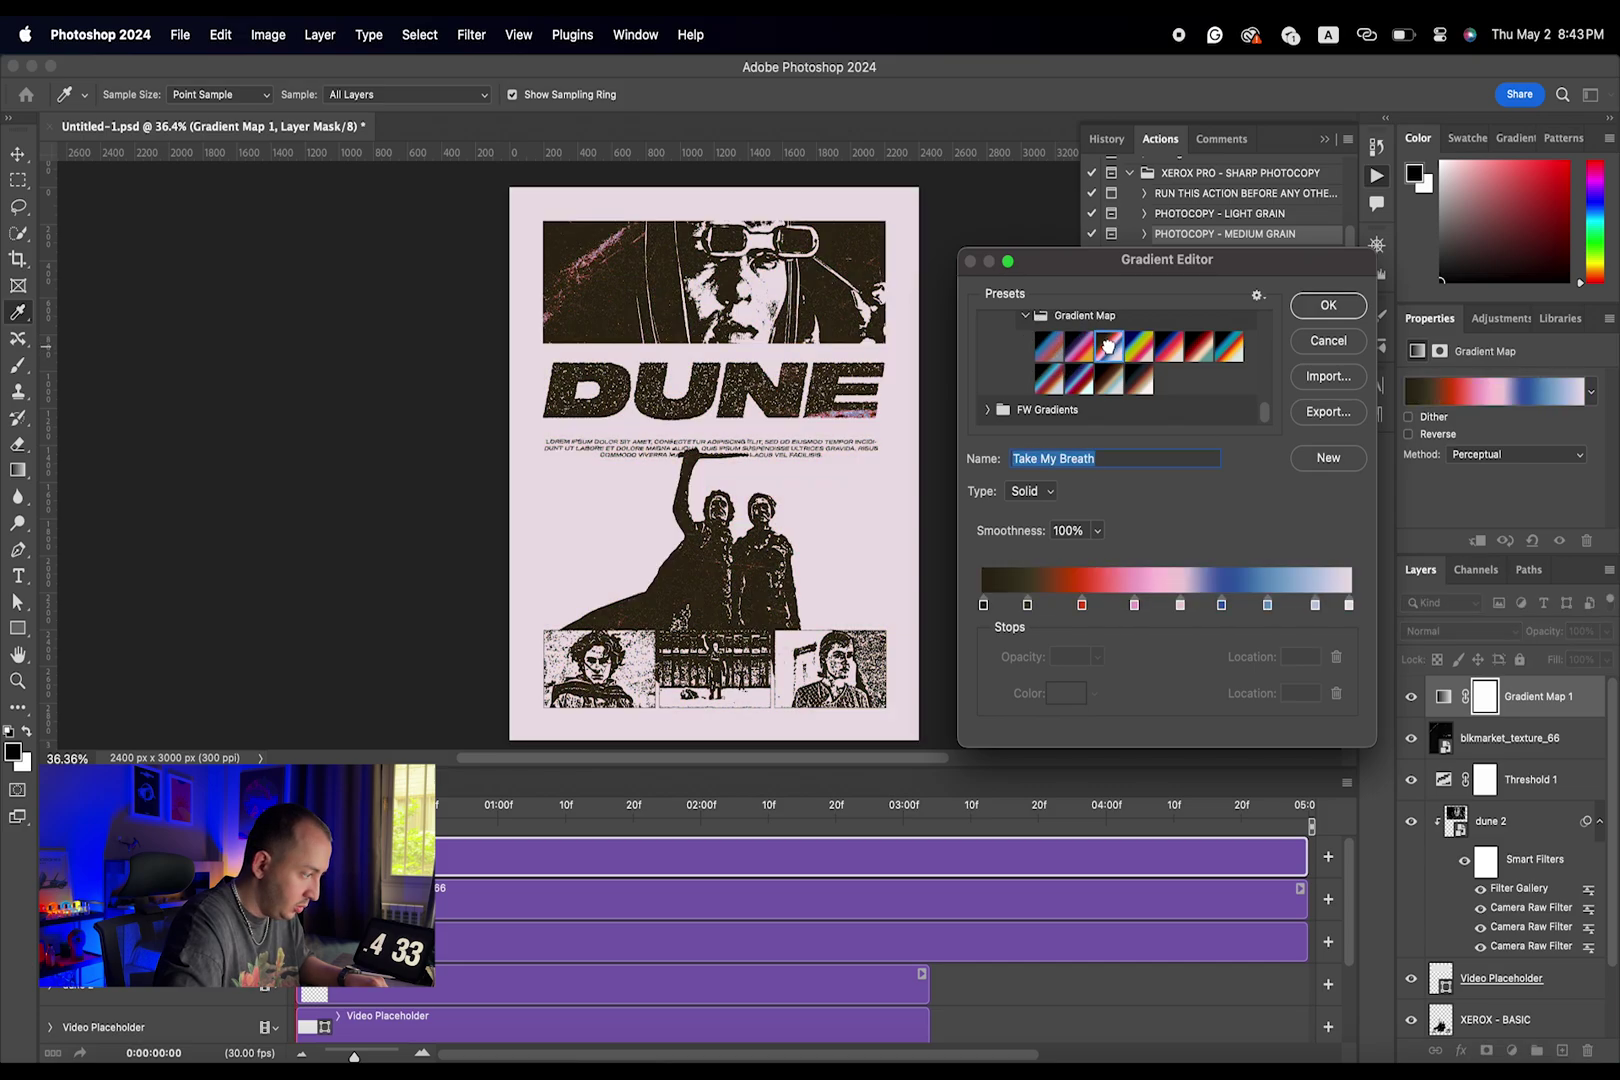
{"action": "left_click", "coordinate": [1139, 348]}
{"action": "left_click", "coordinate": [1170, 350]}
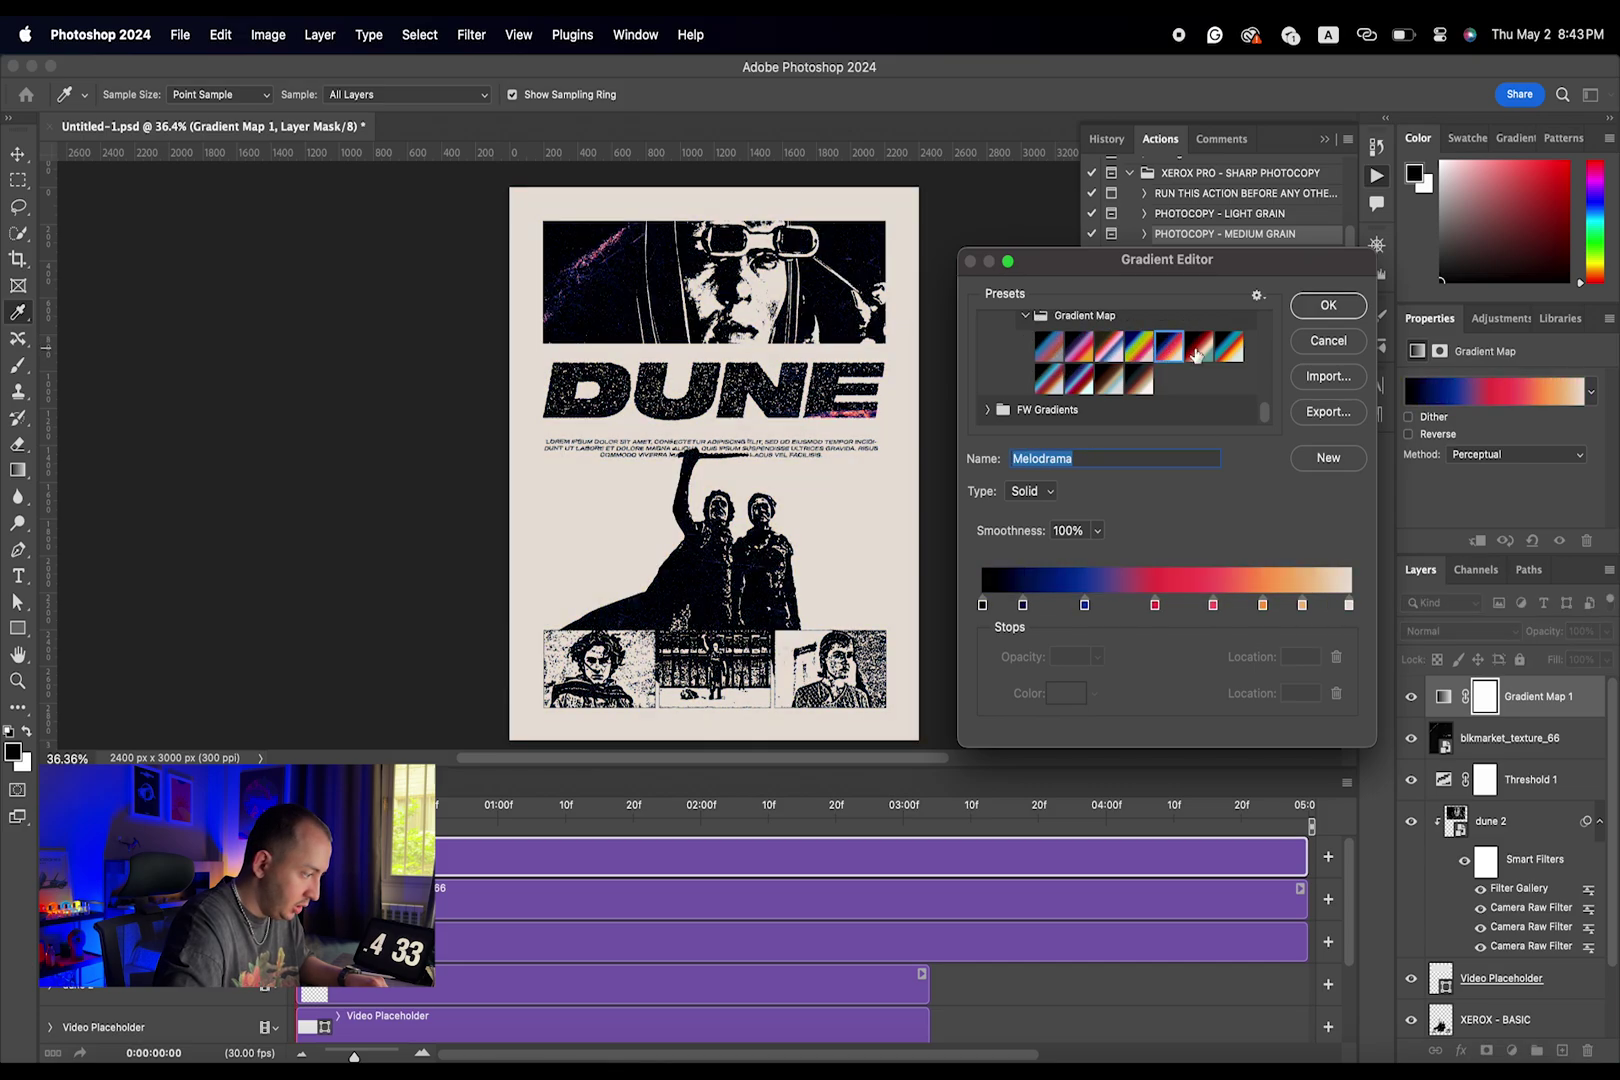
{"action": "left_click", "coordinate": [1201, 350]}
{"action": "left_click", "coordinate": [1230, 348]}
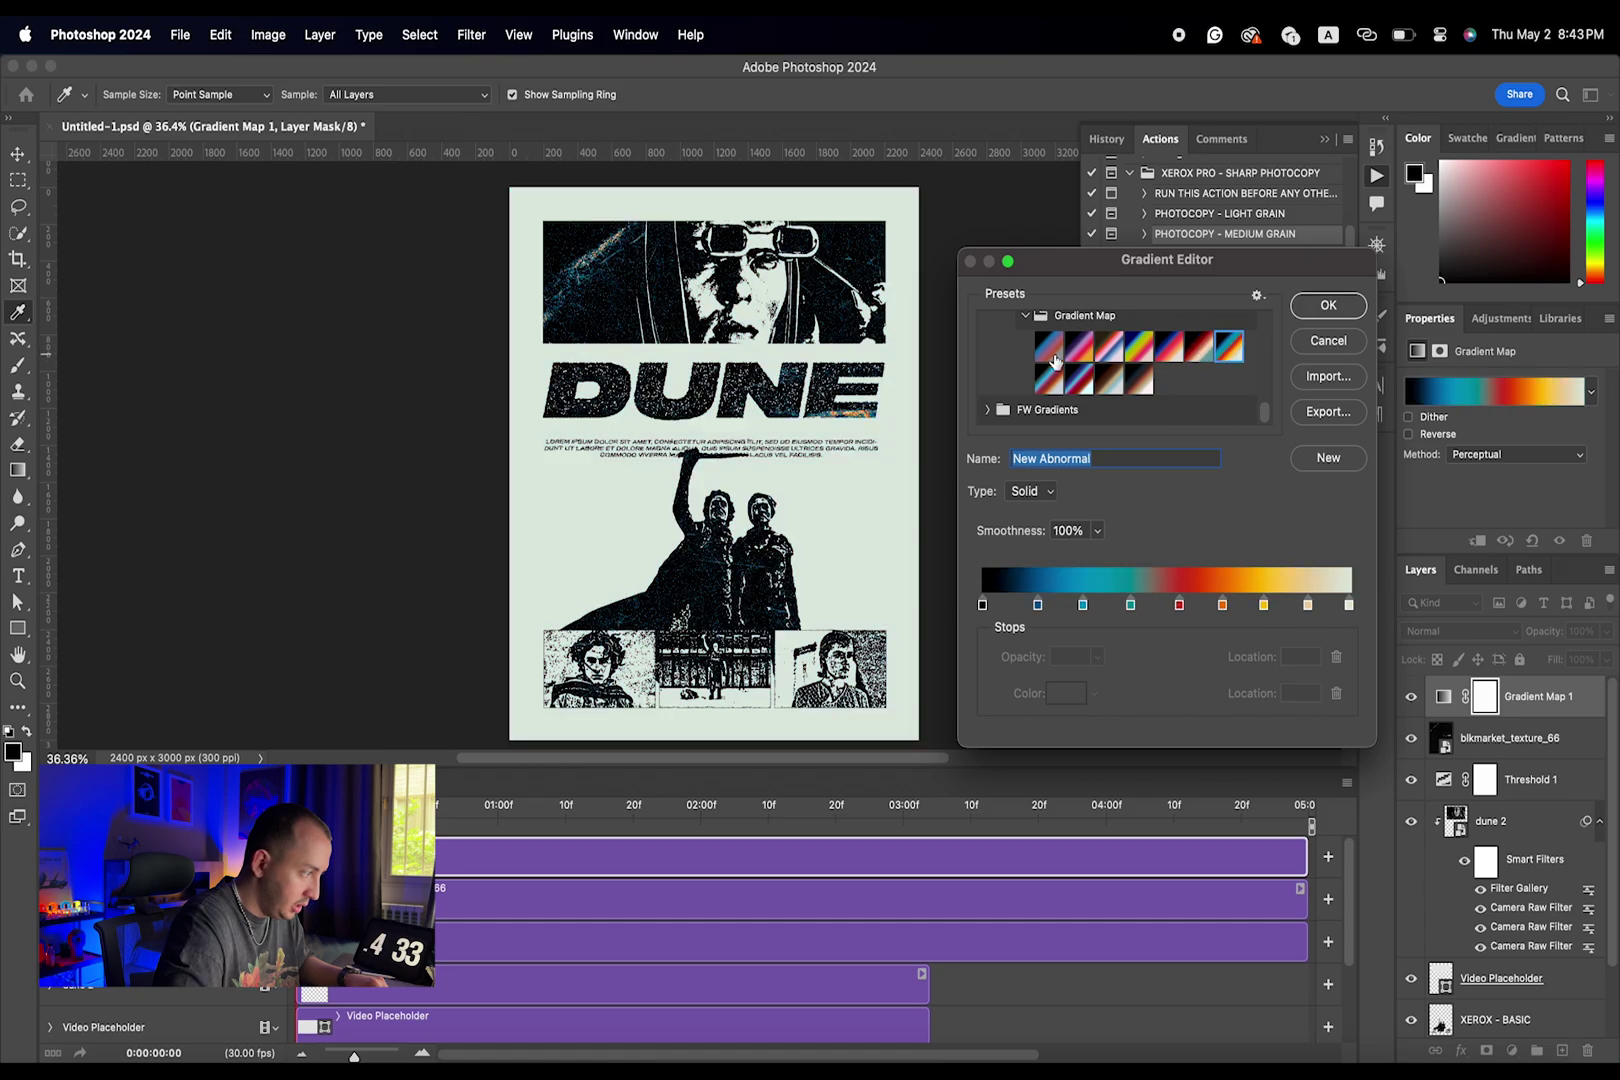
{"action": "left_click", "coordinate": [1048, 378]}
{"action": "left_click", "coordinate": [1078, 378]}
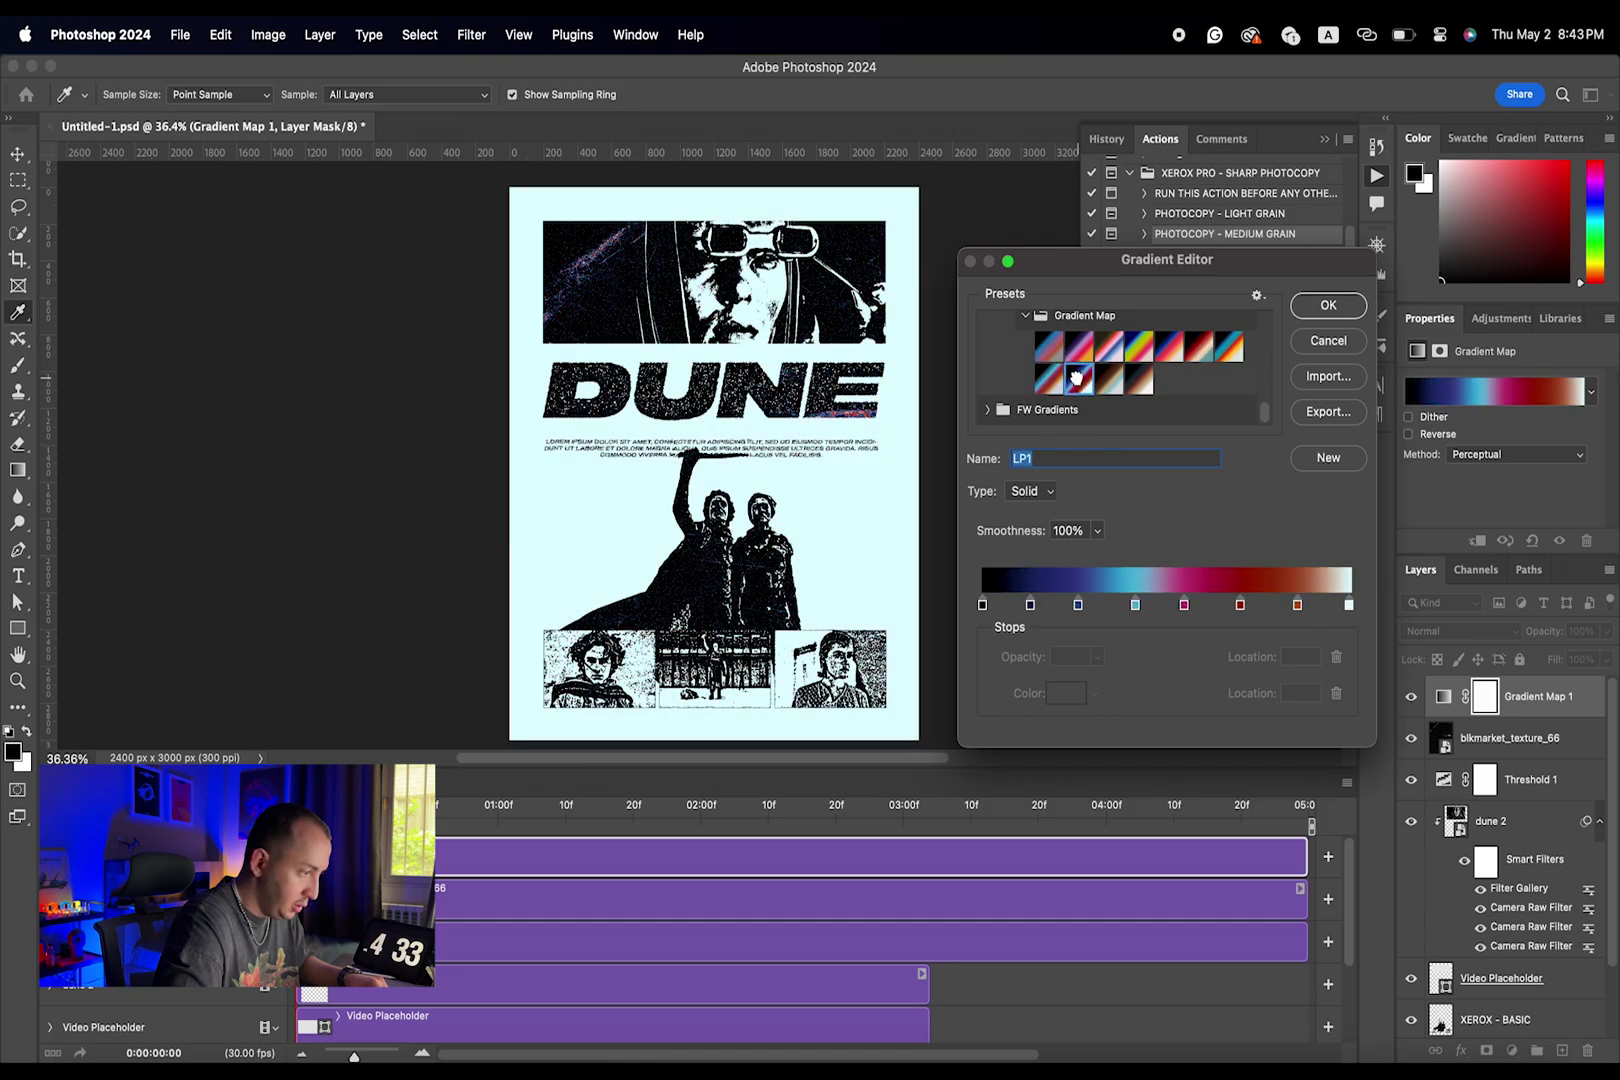
{"action": "left_click", "coordinate": [1106, 382]}
{"action": "left_click", "coordinate": [1136, 380]}
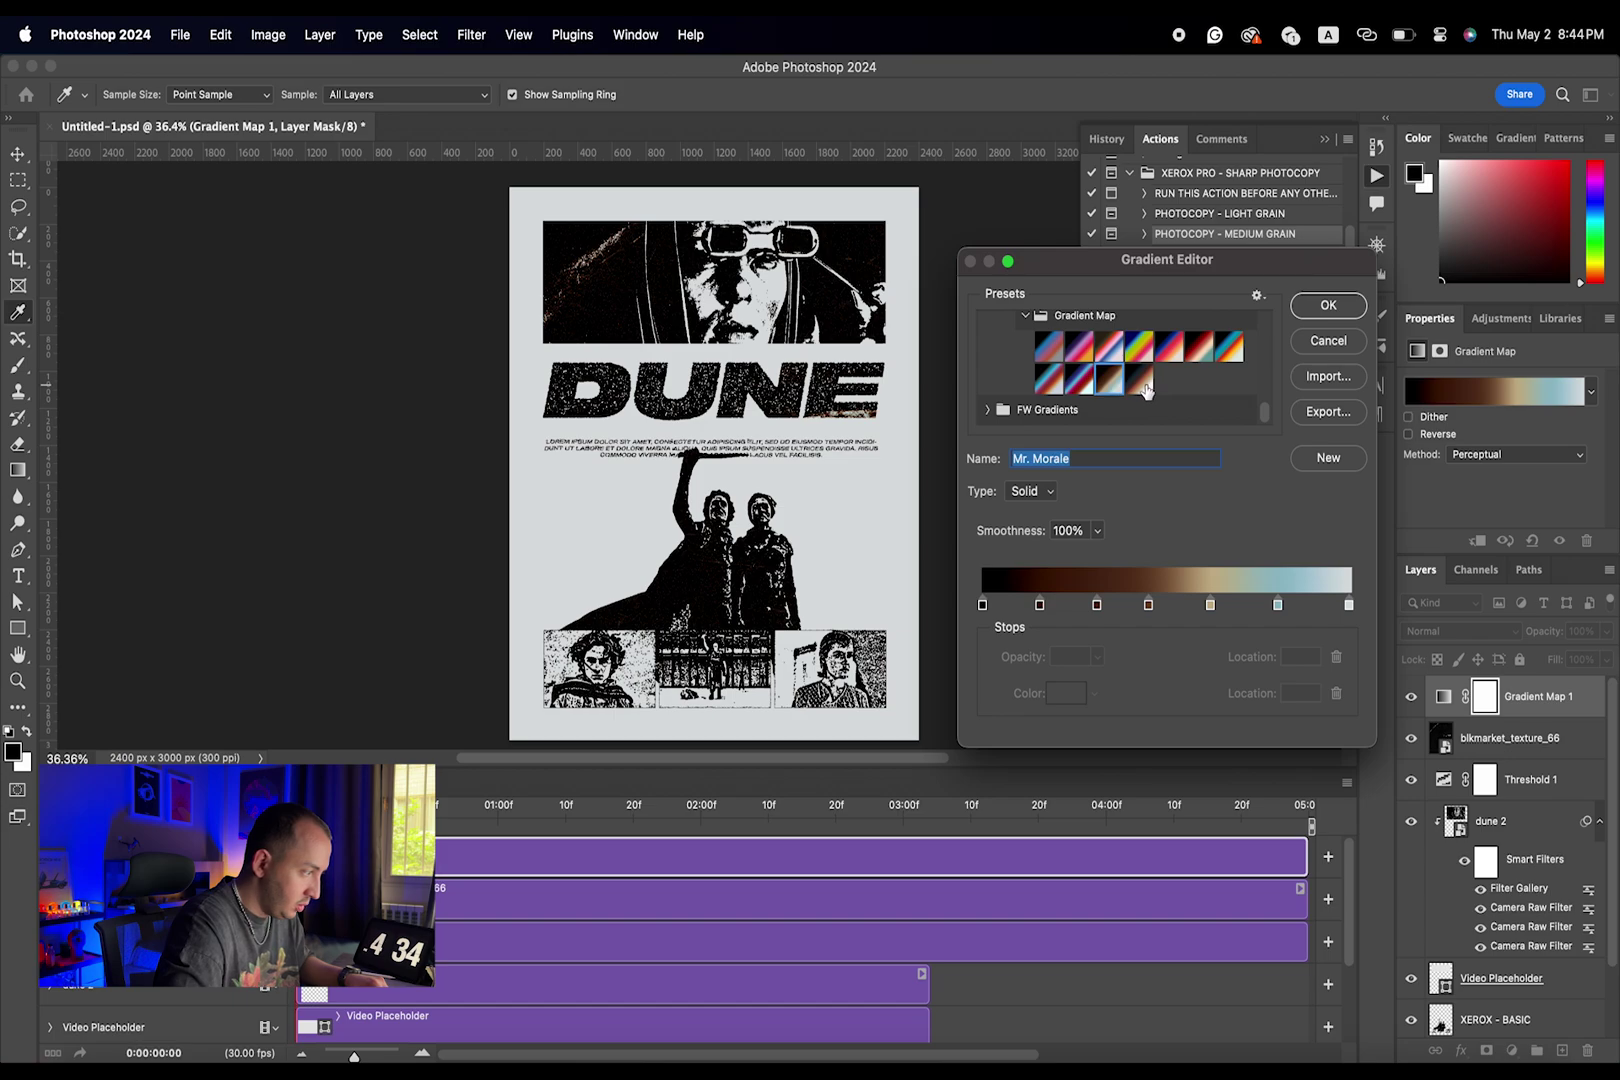
{"action": "left_click", "coordinate": [1143, 386]}
{"action": "left_click", "coordinate": [1115, 388]}
- Remove the light-blue and light end stops, moving the tan stop to the end as cream #eadec4
{"action": "left_click_drag", "start_coordinate": [1277, 606], "coordinate": [1338, 684]}
{"action": "left_click_drag", "start_coordinate": [1348, 605], "coordinate": [1338, 690]}
{"action": "left_click", "coordinate": [1211, 606]}
{"action": "left_click_drag", "start_coordinate": [1211, 606], "coordinate": [1350, 605]}
{"action": "double_click", "coordinate": [1348, 605]}
{"action": "left_click_drag", "start_coordinate": [1037, 496], "coordinate": [1032, 492]}
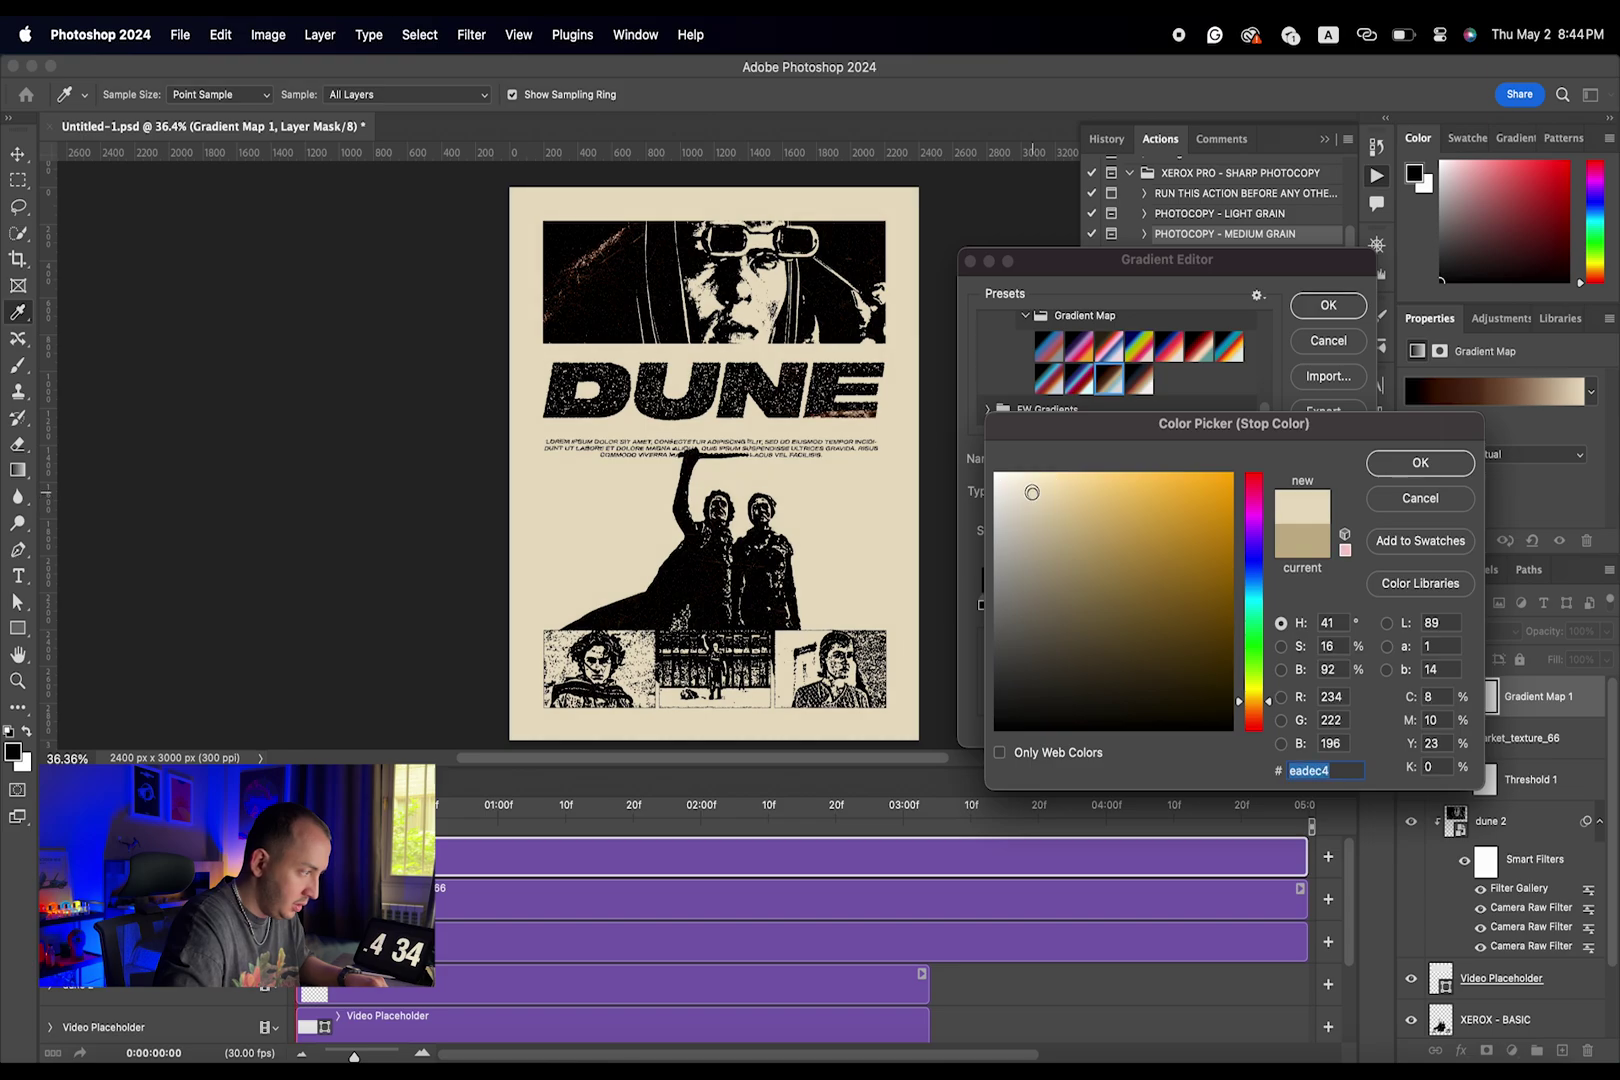
{"action": "left_click", "coordinate": [1420, 462]}
- Shift the brown stops to Locations 67 and 19 to darken the gradient, then apply it
{"action": "left_click_drag", "start_coordinate": [1157, 606], "coordinate": [1229, 608]}
{"action": "left_click_drag", "start_coordinate": [1096, 606], "coordinate": [1137, 610]}
{"action": "left_click_drag", "start_coordinate": [1039, 606], "coordinate": [1053, 609]}
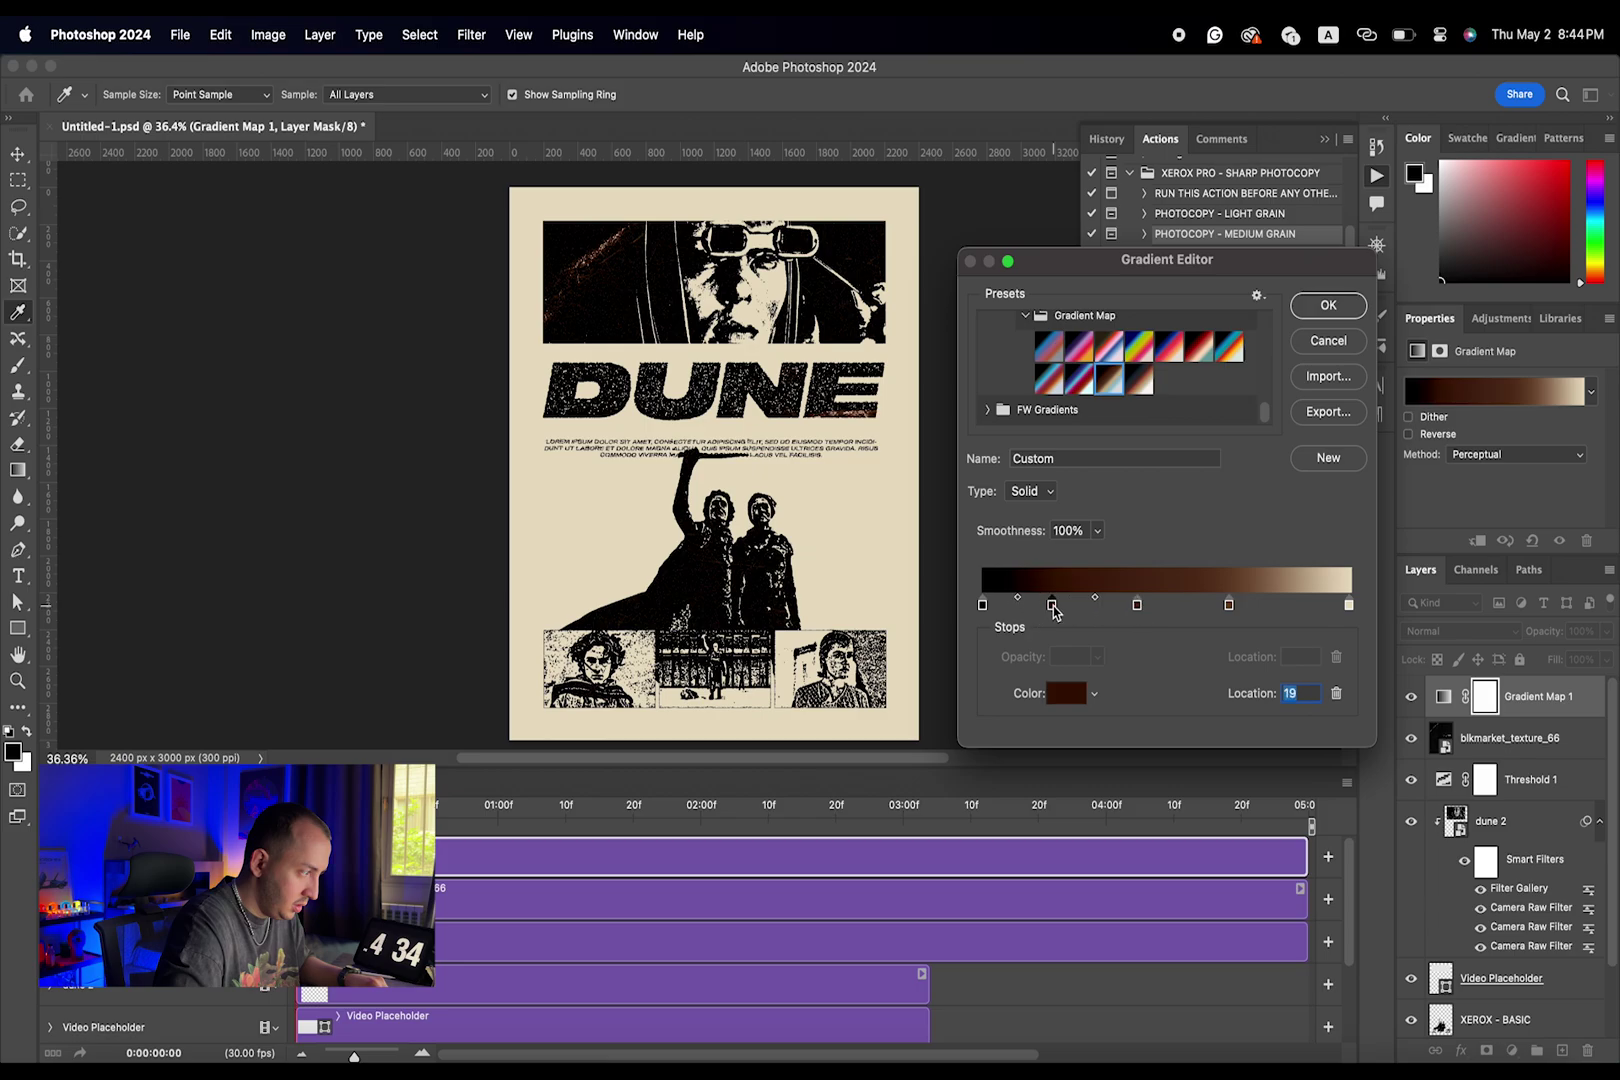
{"action": "left_click", "coordinate": [1339, 309]}
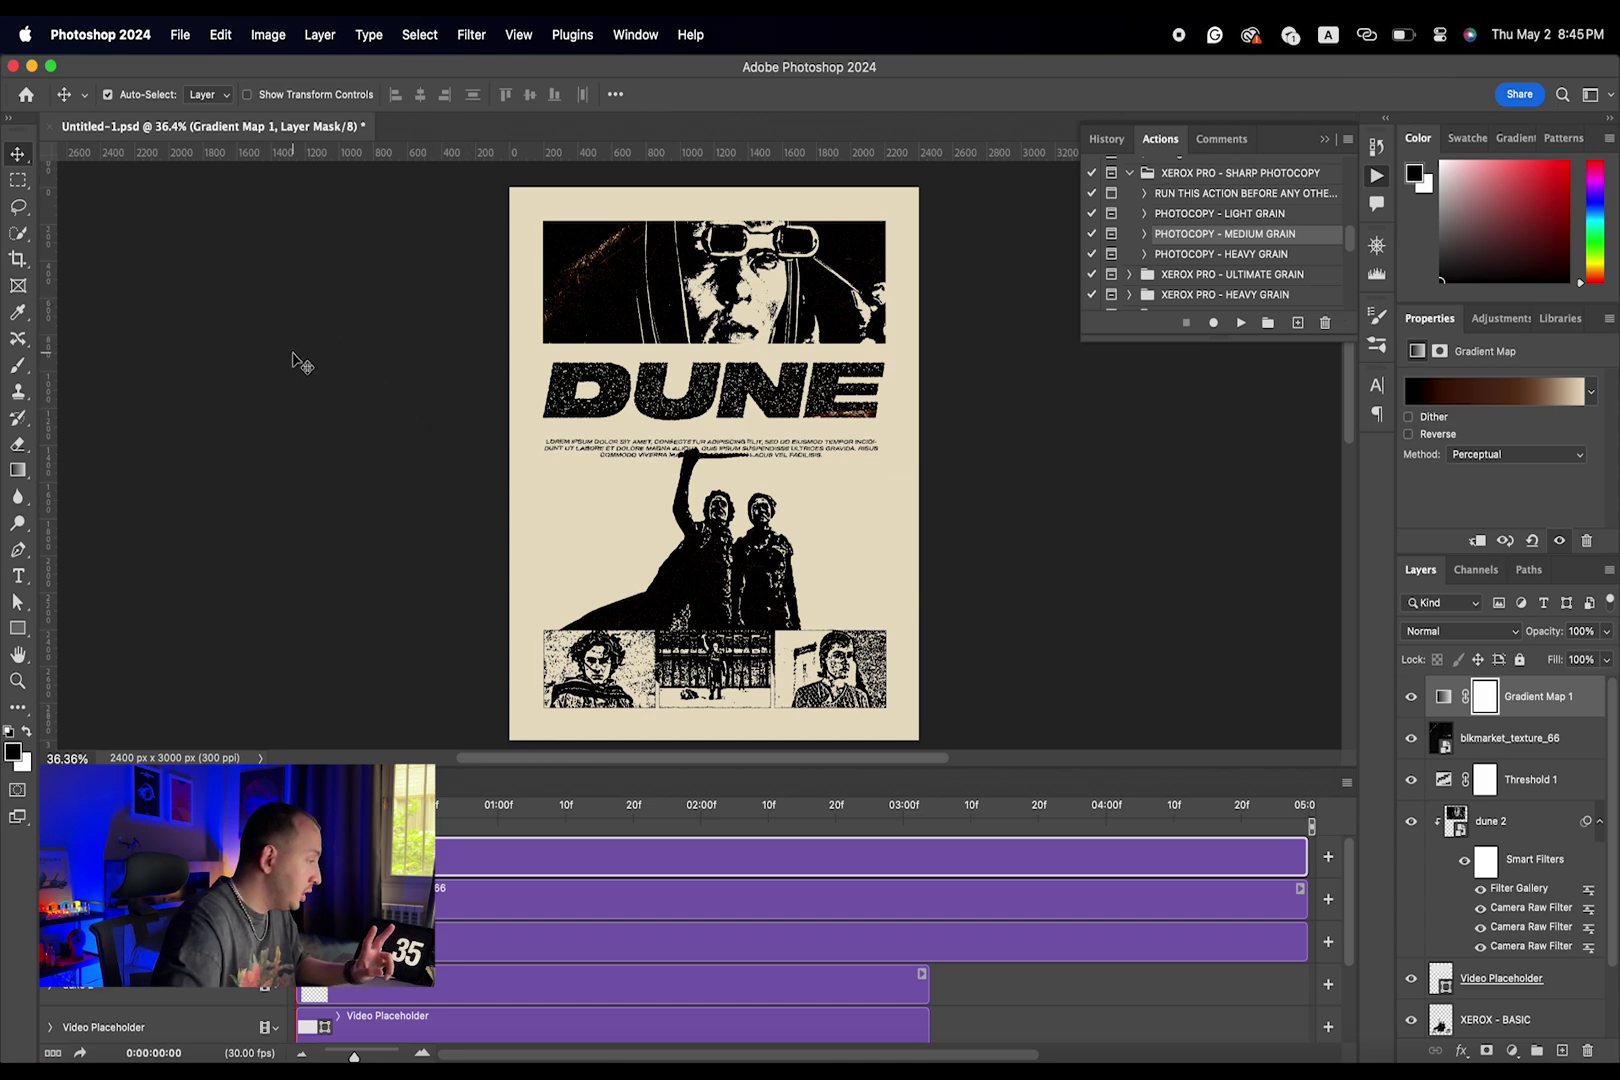
- Open Save for Web (Legacy) from File > Export, keeping the unnamed preset
{"action": "left_click", "coordinate": [180, 30]}
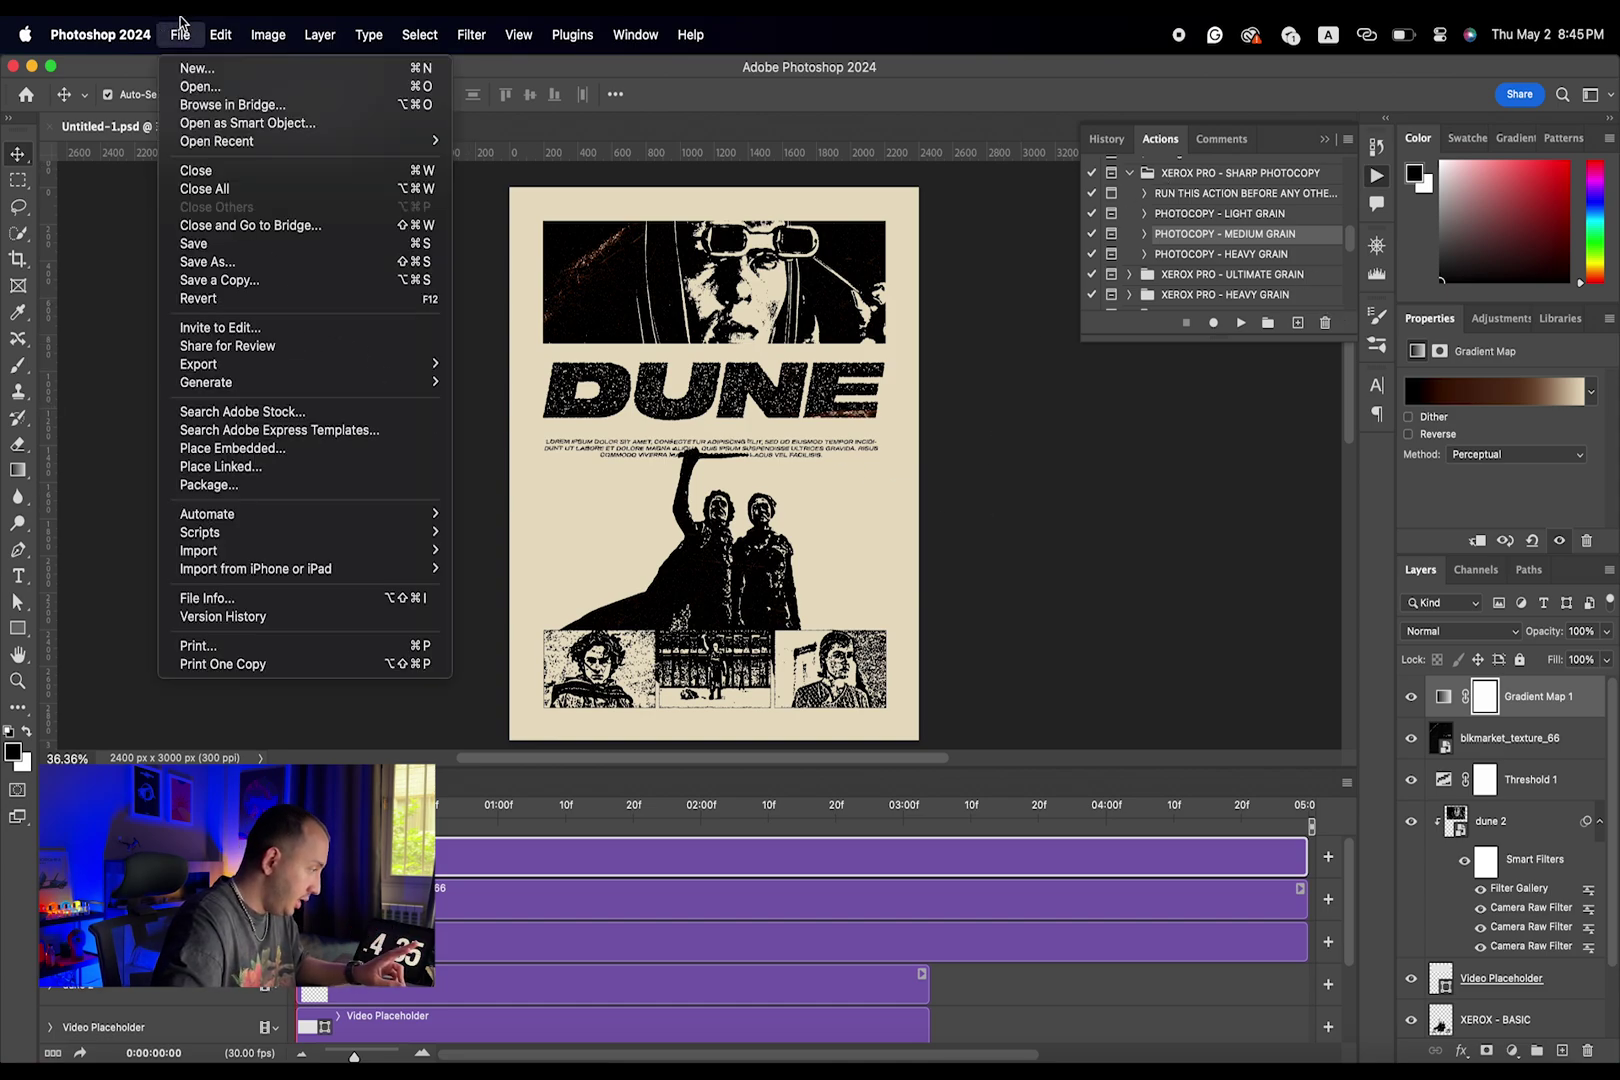
{"action": "mouse_move", "coordinate": [253, 365]}
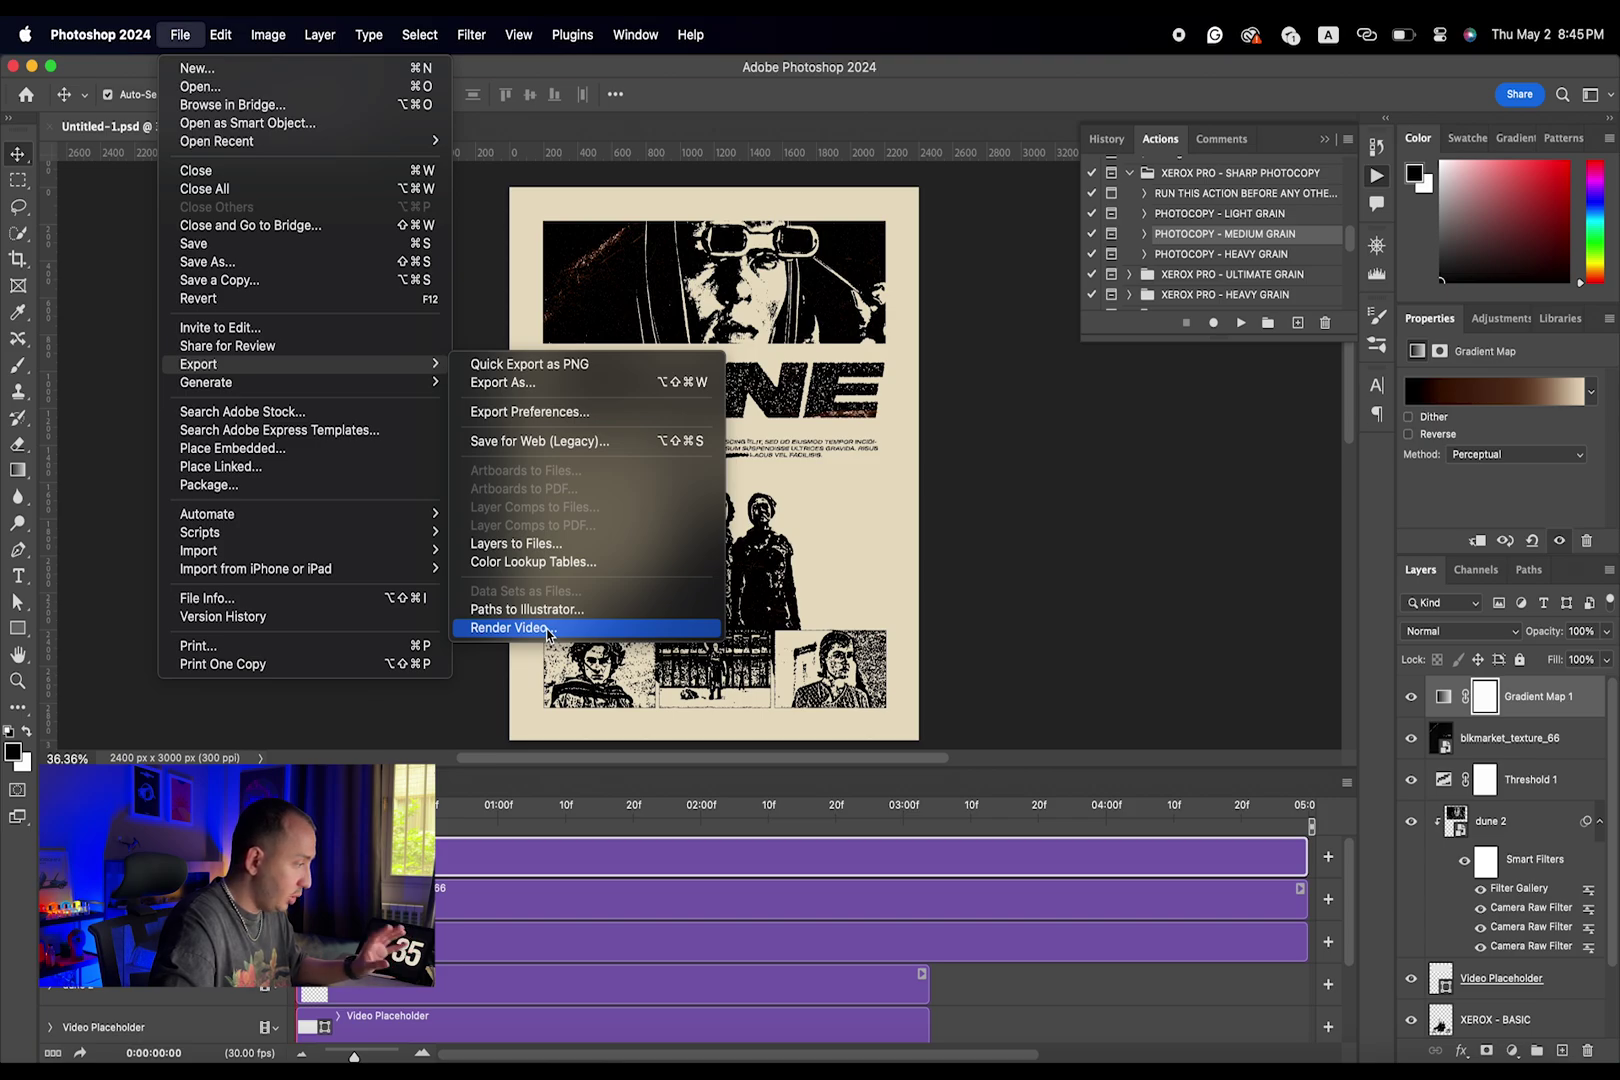
{"action": "left_click", "coordinate": [582, 443]}
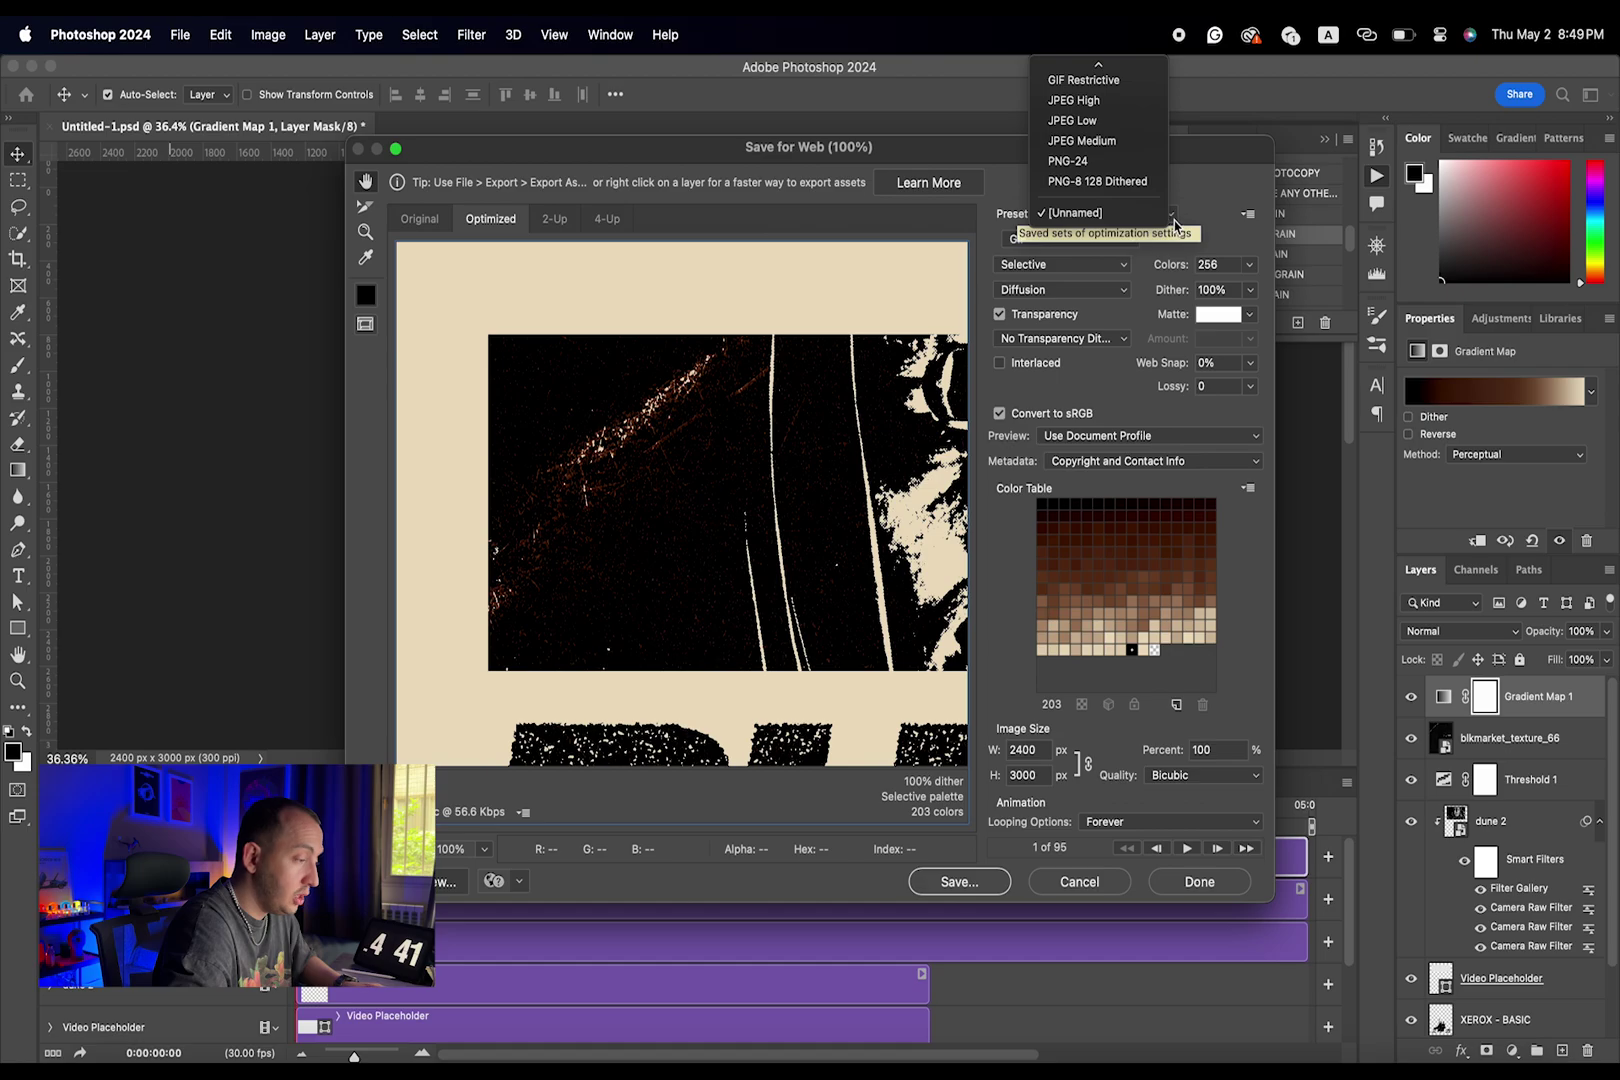
{"action": "left_click", "coordinate": [1174, 222]}
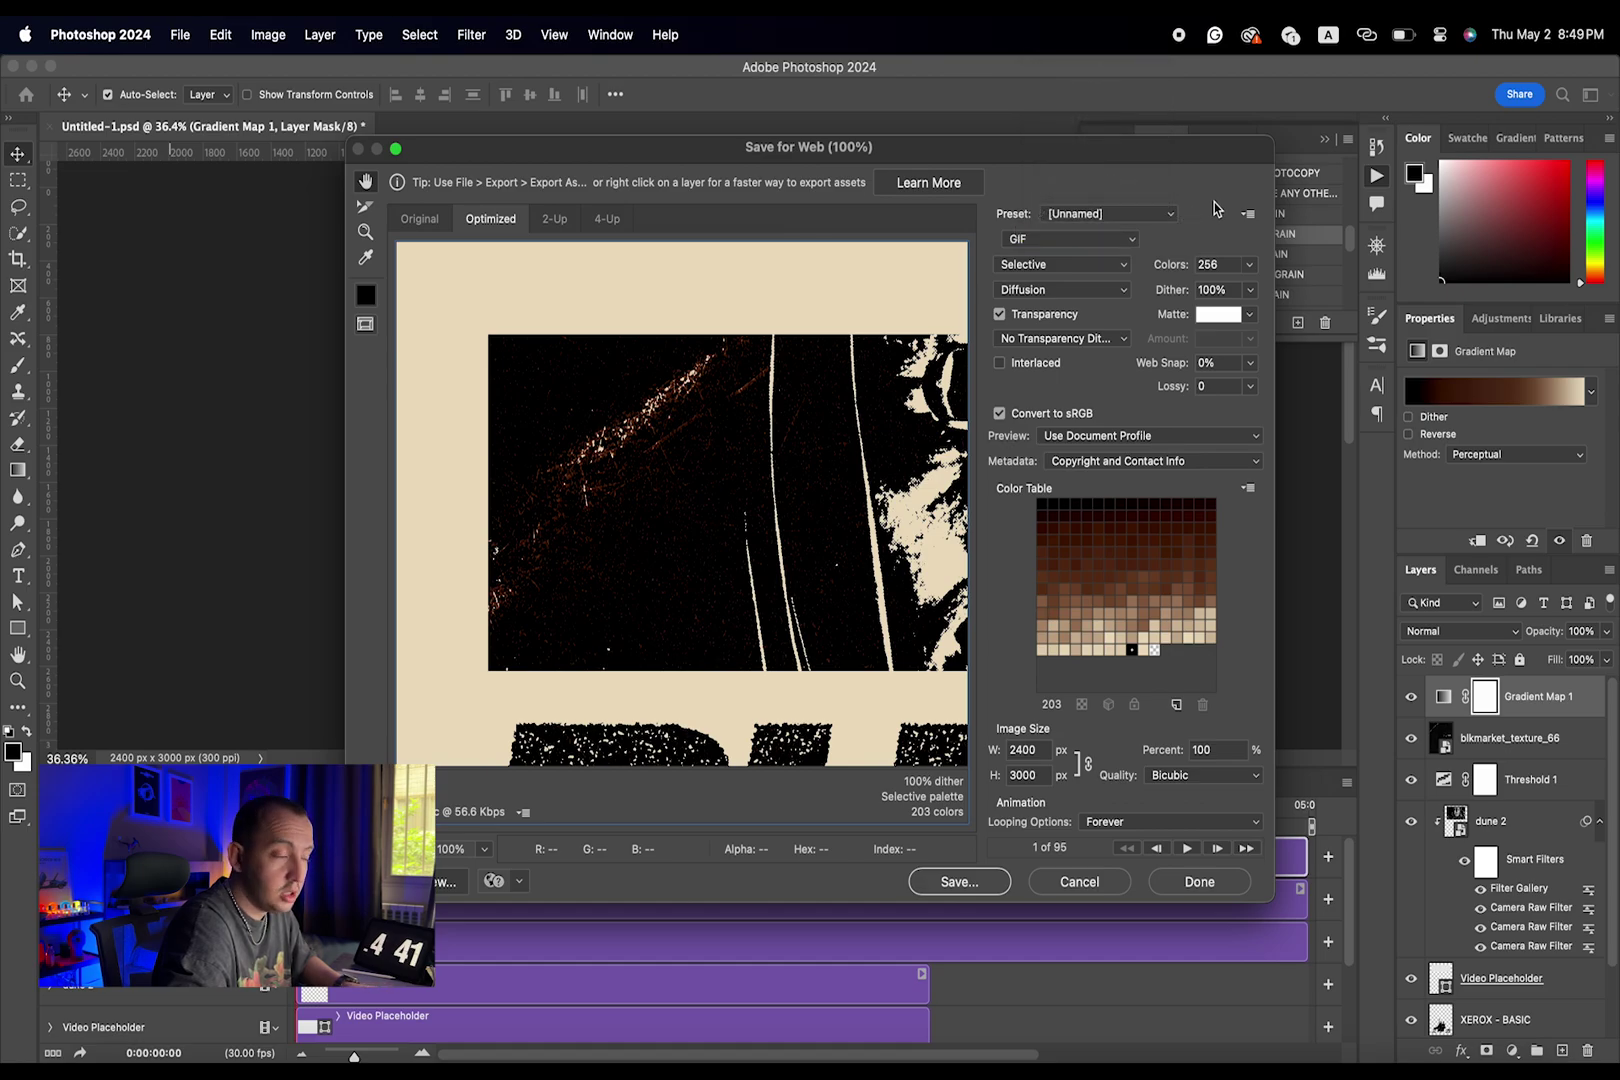
{"action": "left_click", "coordinate": [1139, 223]}
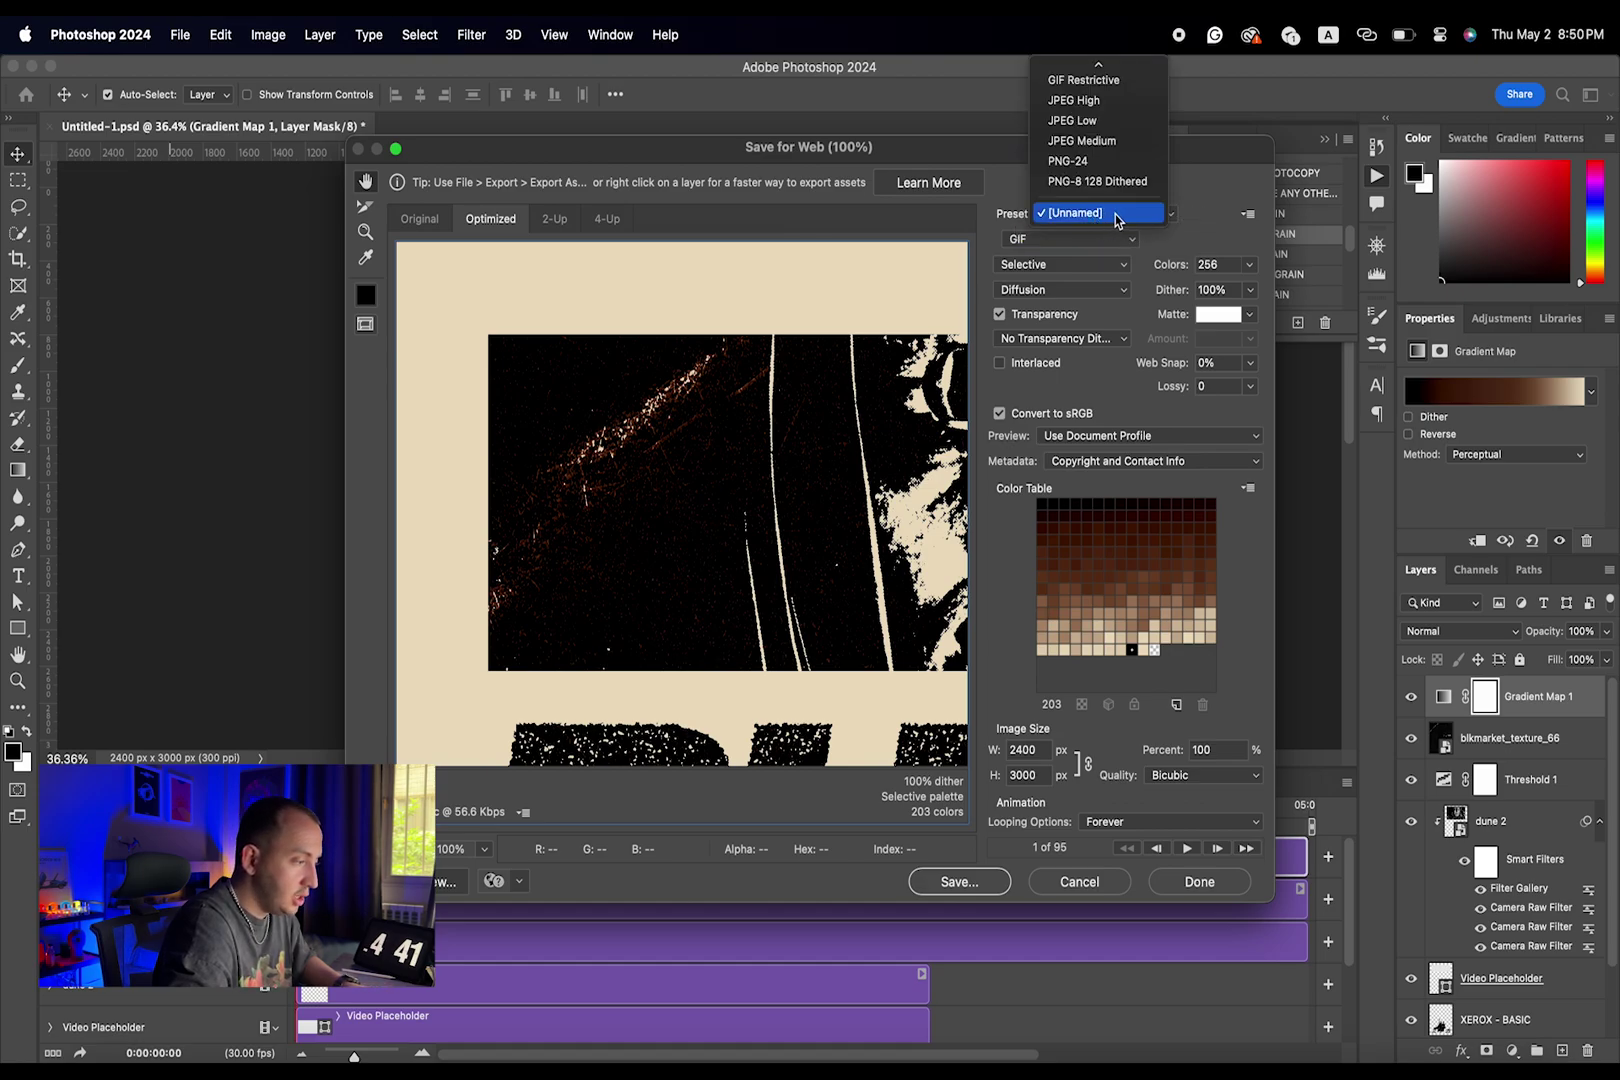
{"action": "left_click", "coordinate": [1134, 218]}
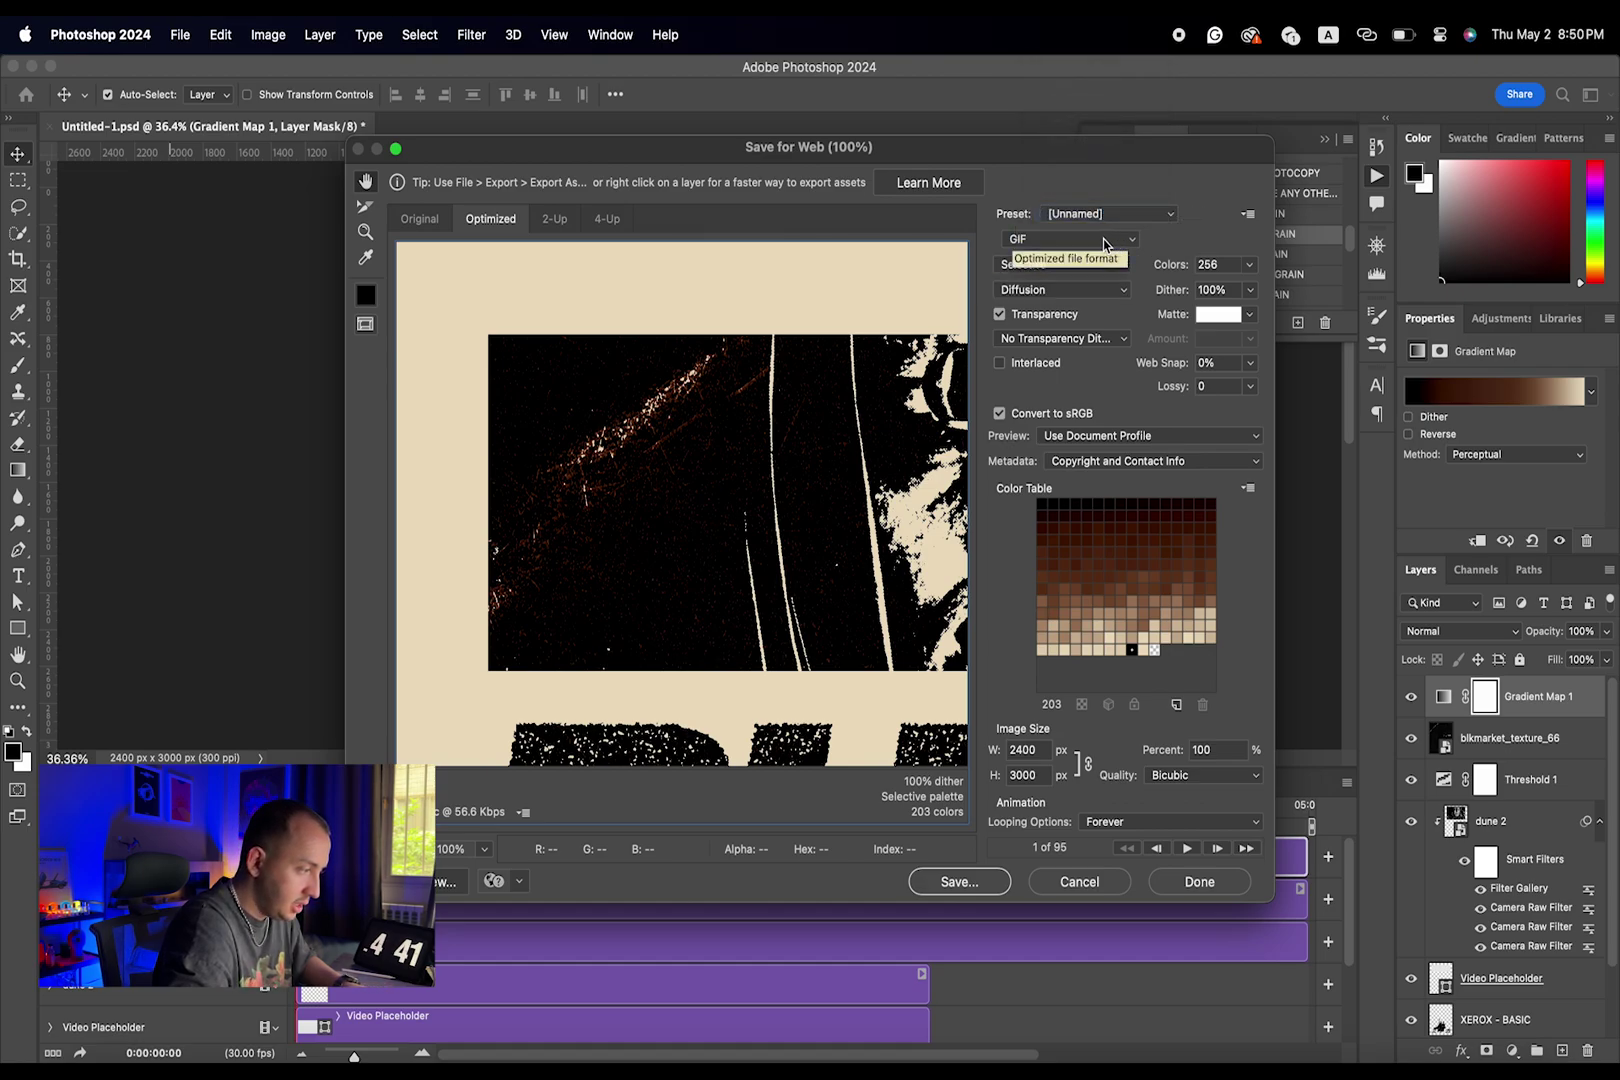
- Keep GIF, Selective, Bicubic and Forever looping, then proceed to Save
{"action": "left_click", "coordinate": [1104, 244]}
{"action": "left_click", "coordinate": [1100, 240]}
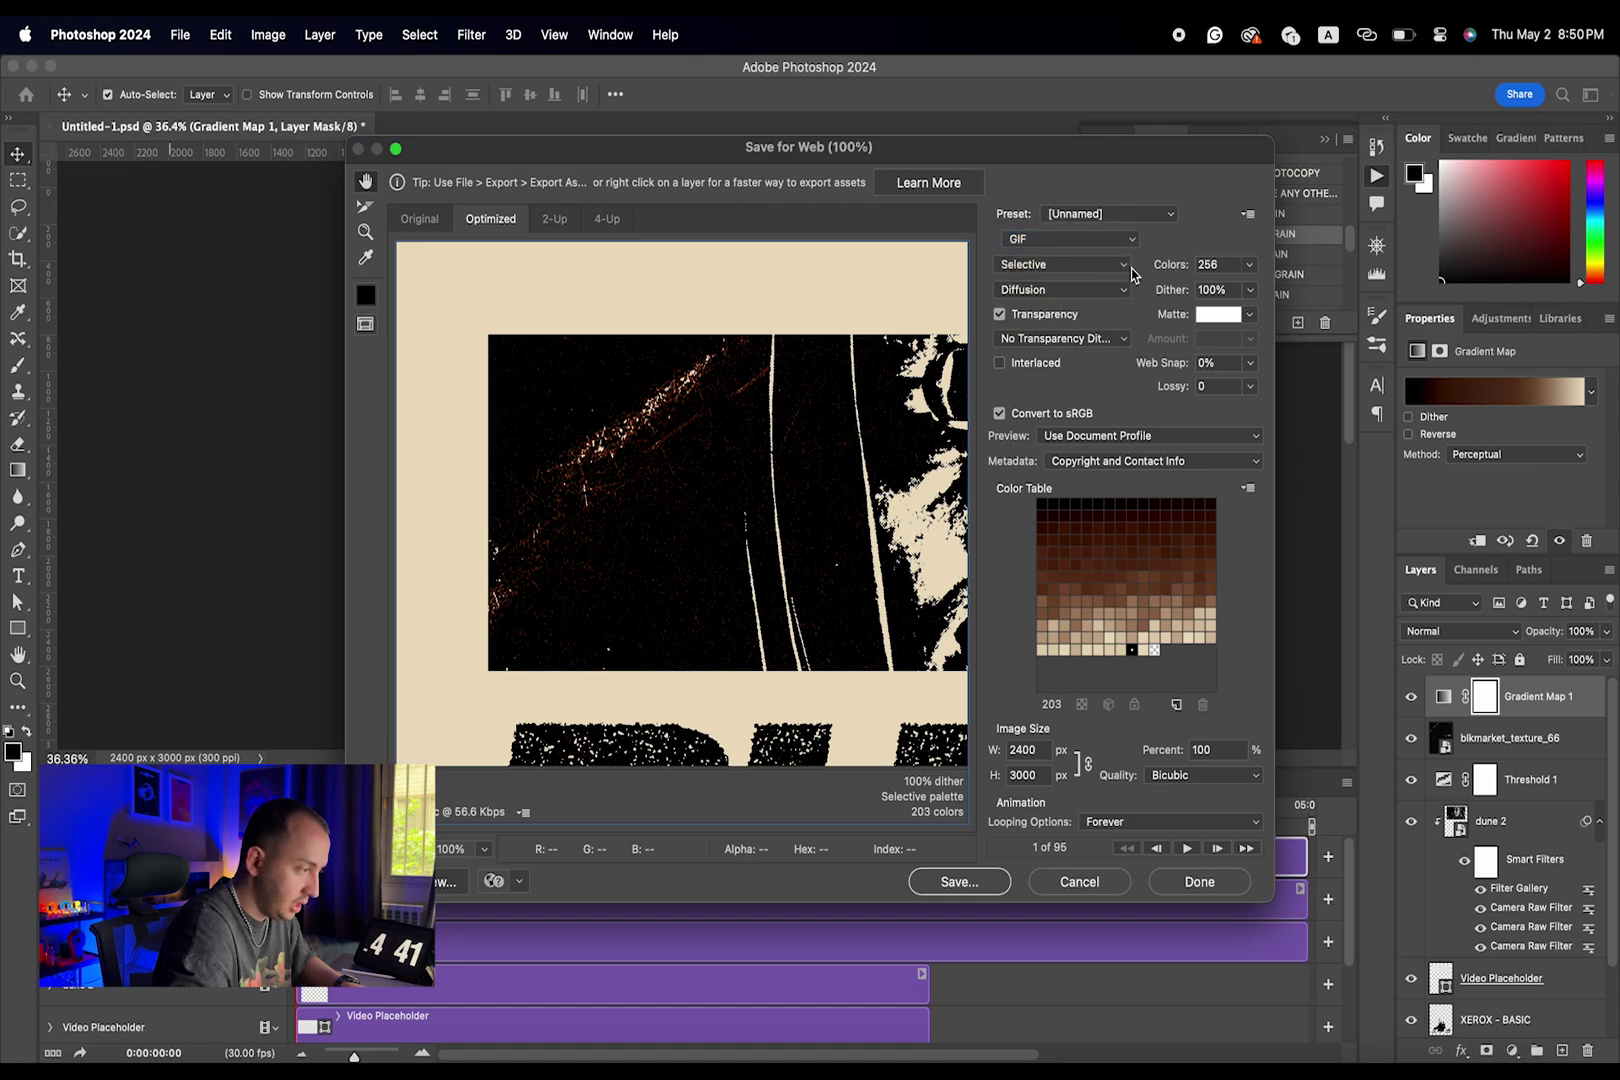
{"action": "left_click", "coordinate": [1124, 266]}
{"action": "left_click", "coordinate": [1108, 270]}
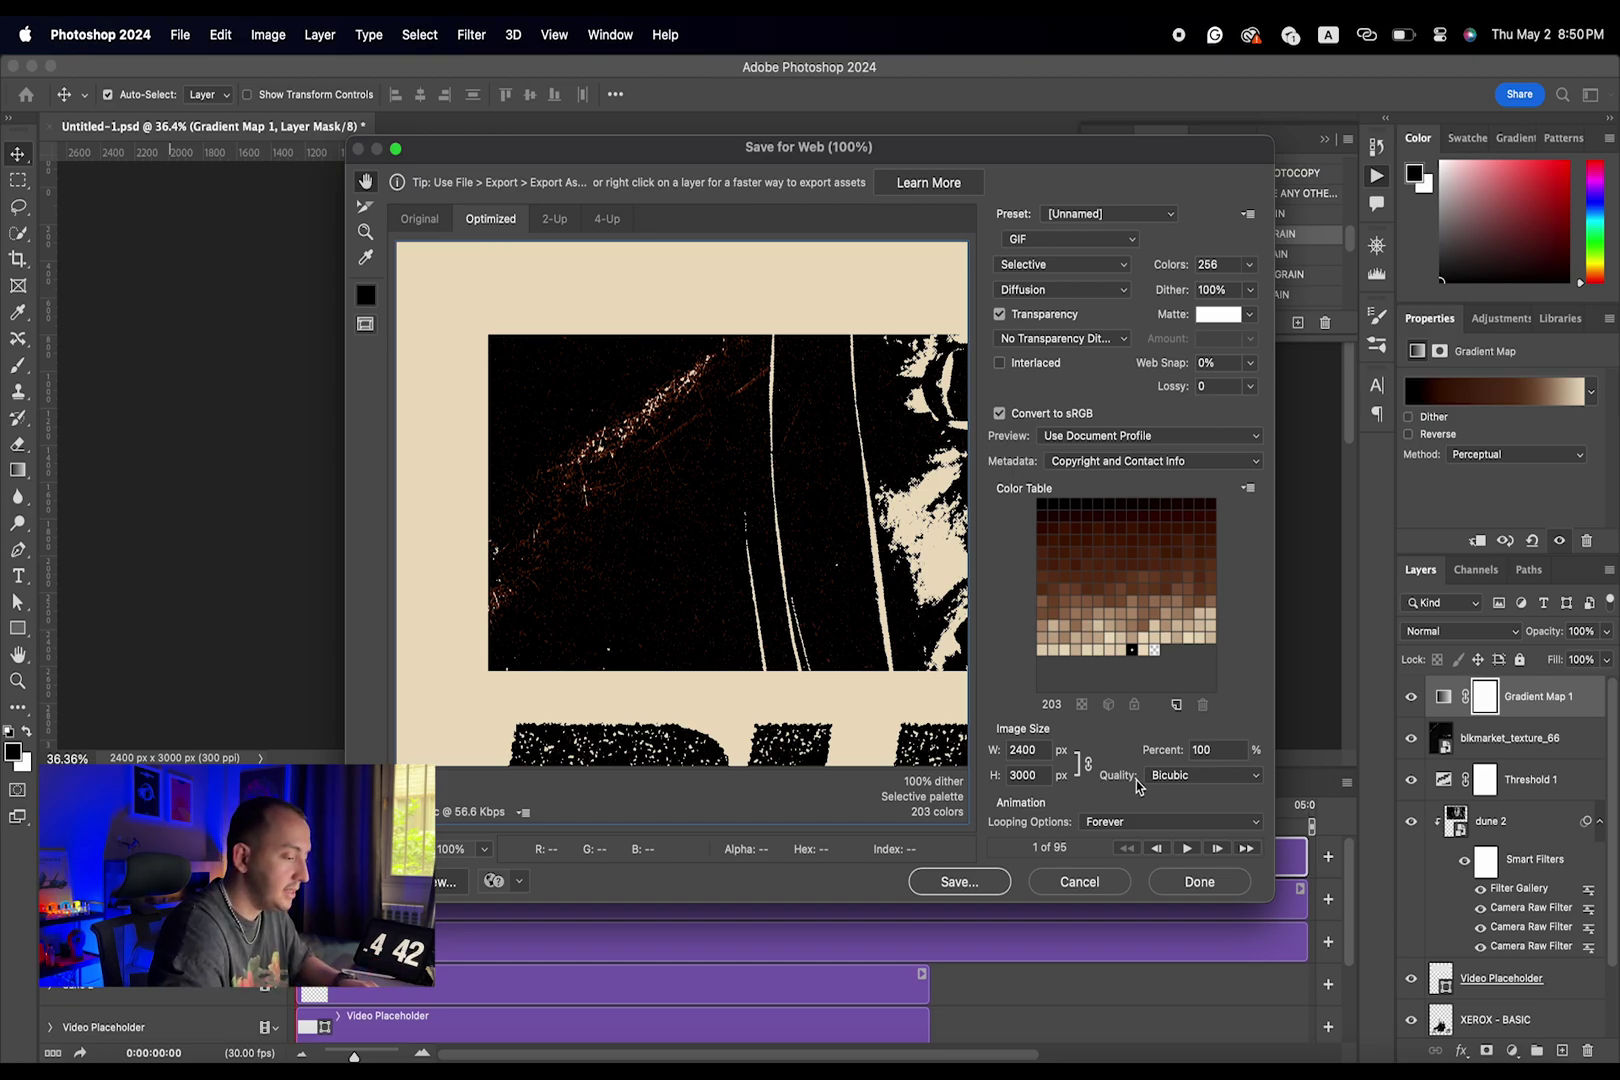
{"action": "left_click", "coordinate": [1196, 780]}
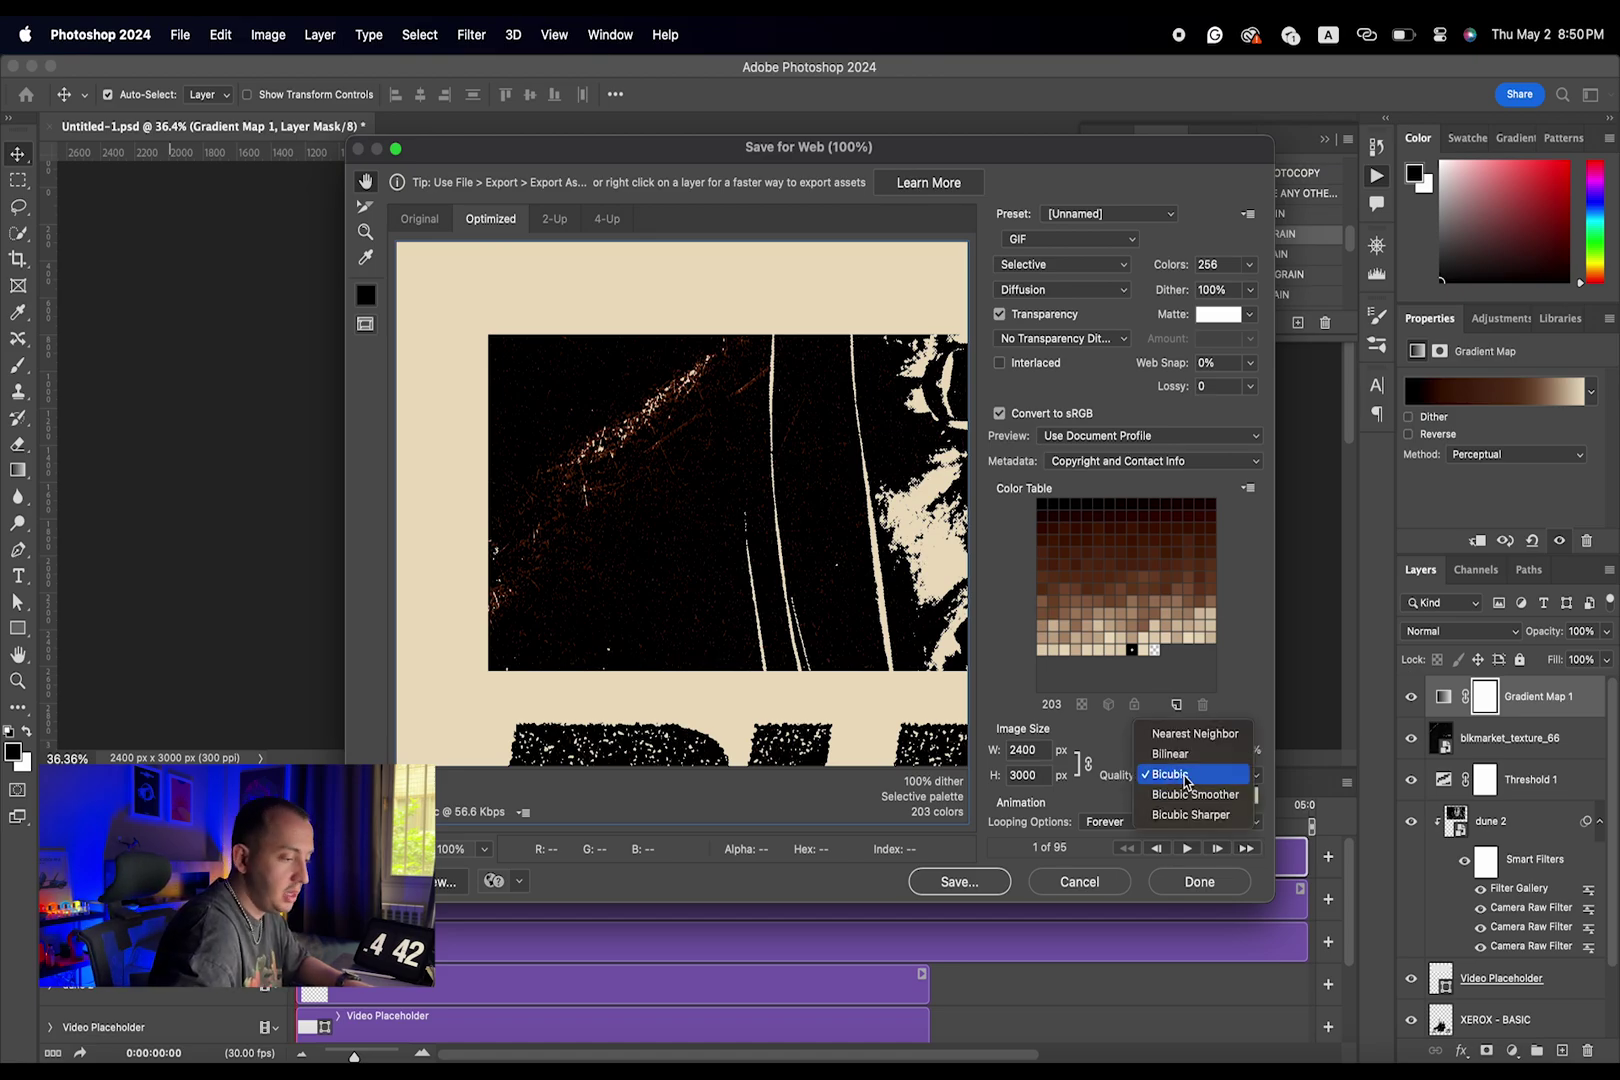
{"action": "left_click", "coordinate": [1186, 780]}
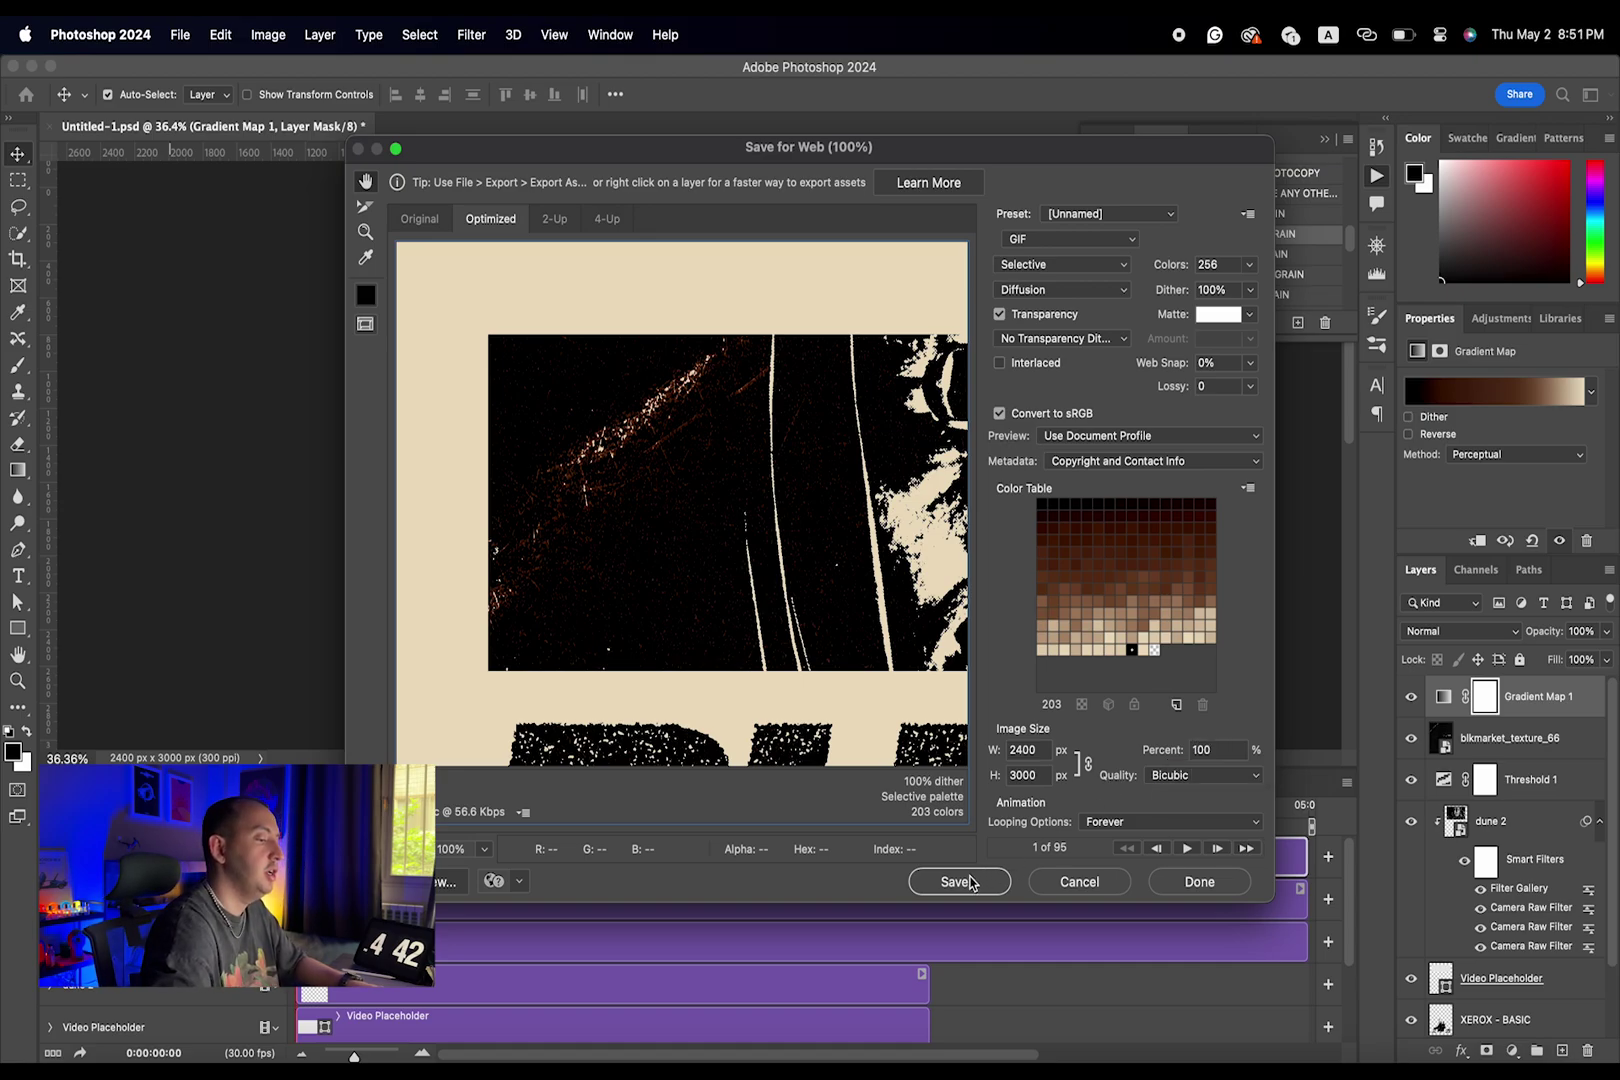
{"action": "left_click", "coordinate": [1104, 822]}
{"action": "left_click", "coordinate": [1104, 822]}
{"action": "left_click", "coordinate": [963, 884]}
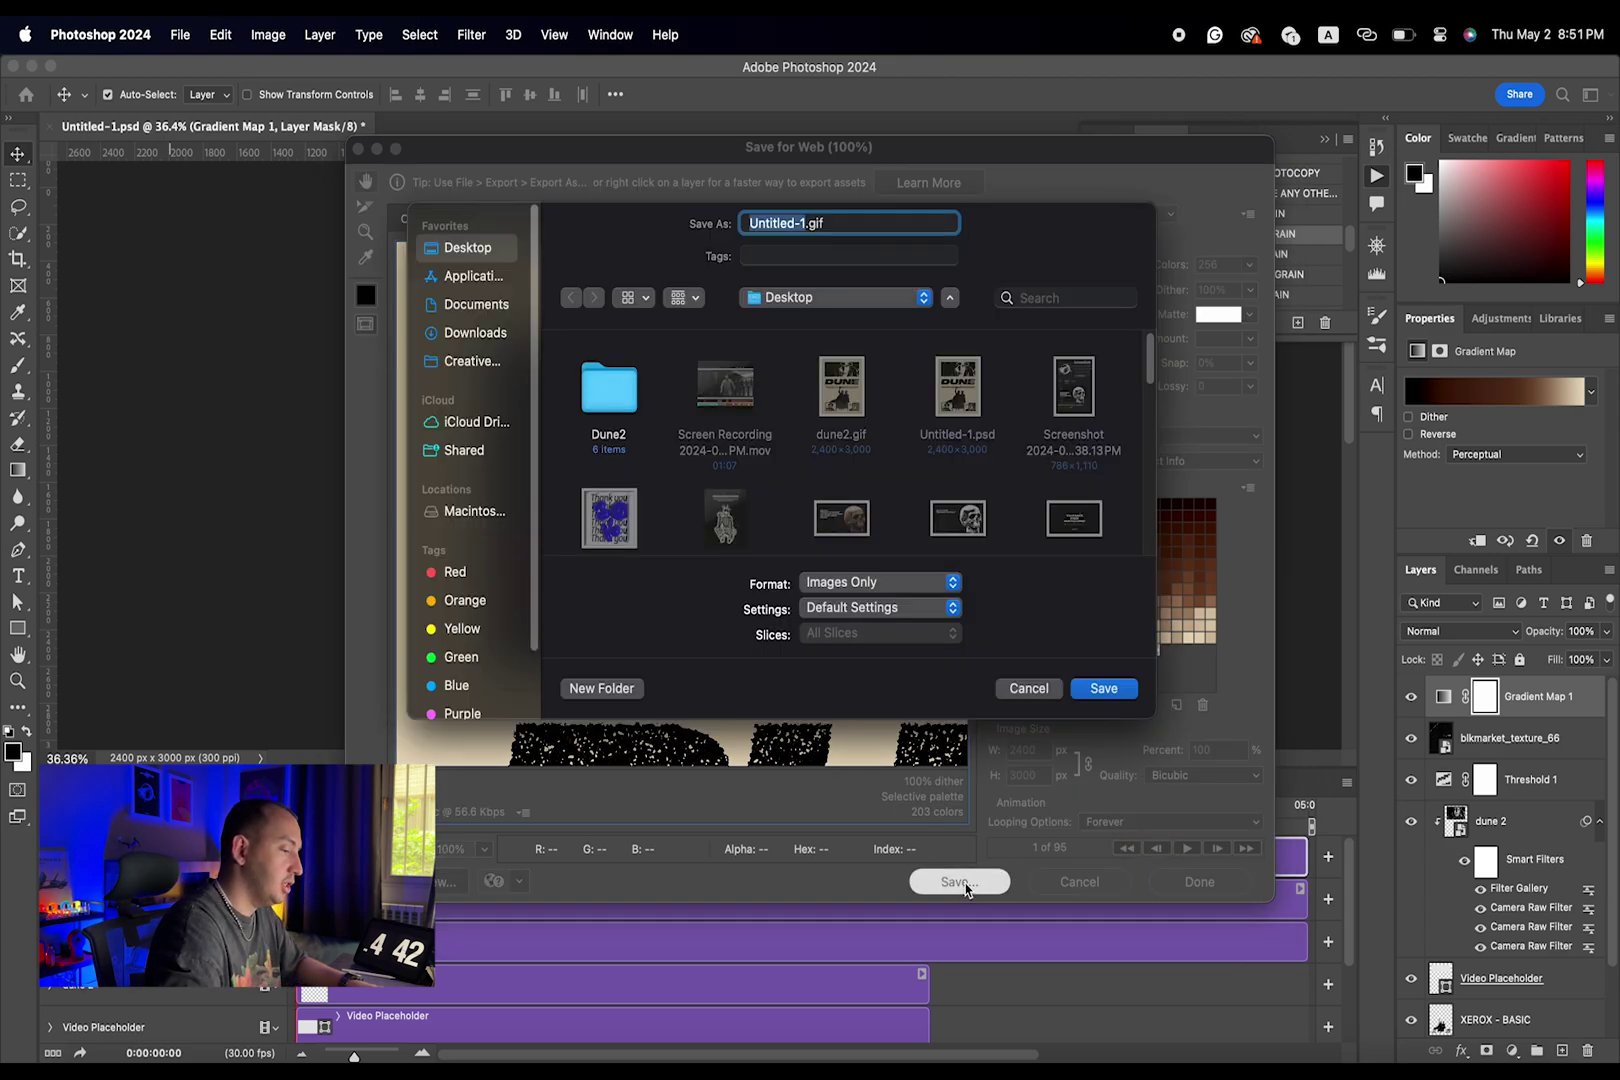